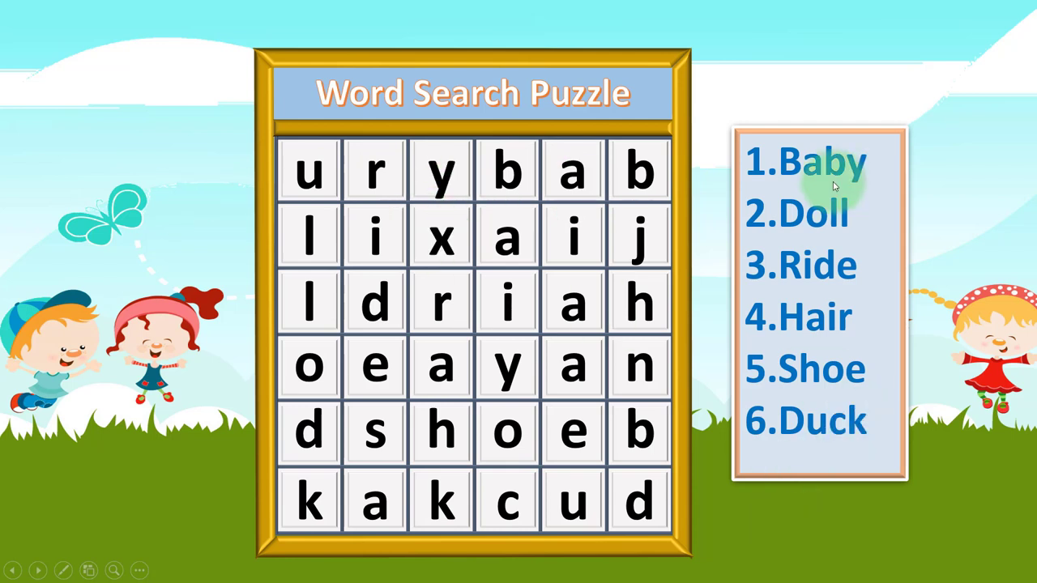
# - Colour the letters of Baby across the top row
pyautogui.click(639, 170)
pyautogui.click(573, 172)
pyautogui.click(508, 172)
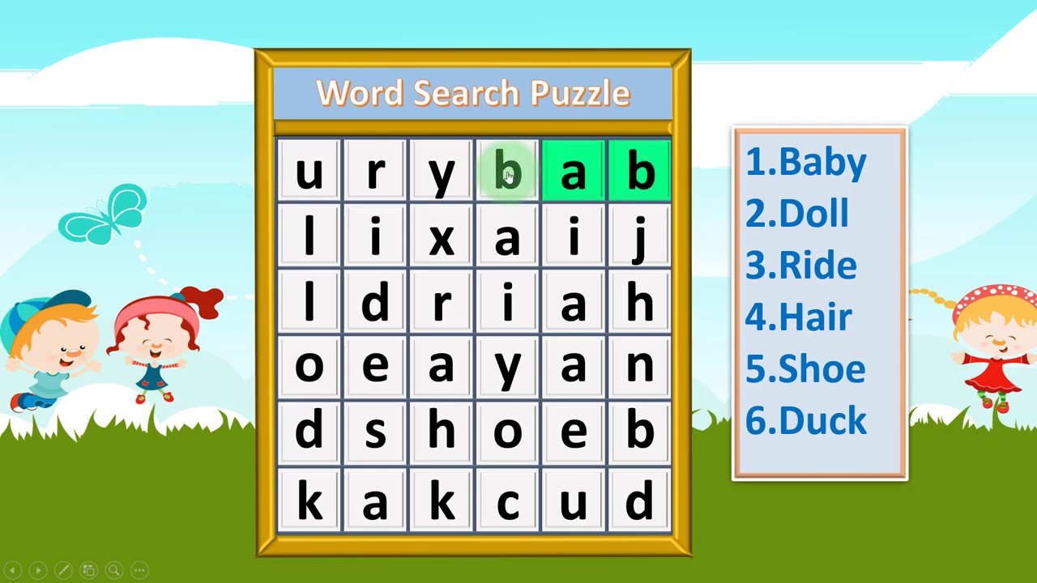
pyautogui.click(441, 171)
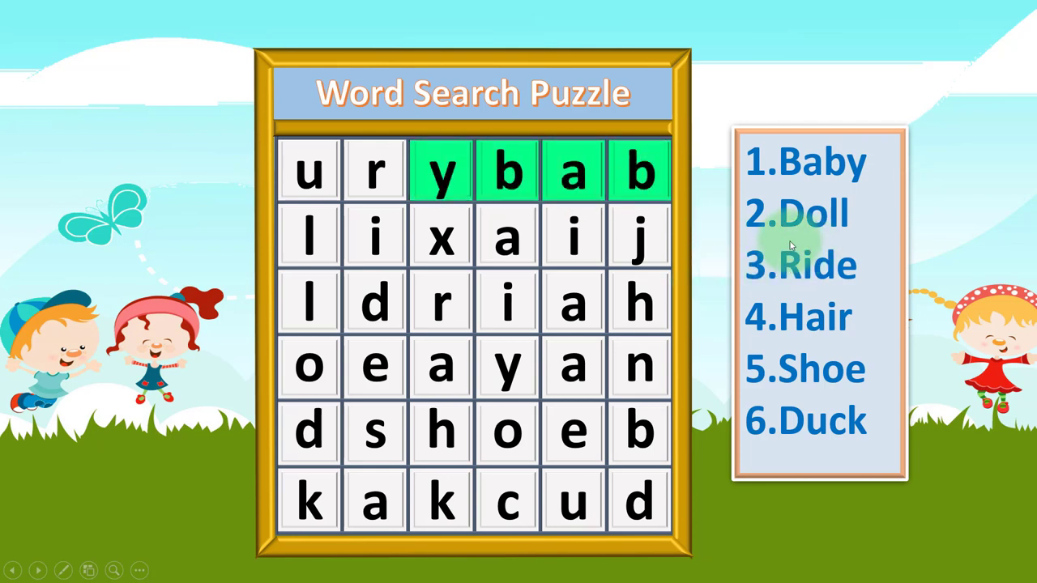
# - Colour the letters of Doll up the first column
pyautogui.click(310, 428)
pyautogui.click(308, 363)
pyautogui.click(309, 300)
pyautogui.click(315, 241)
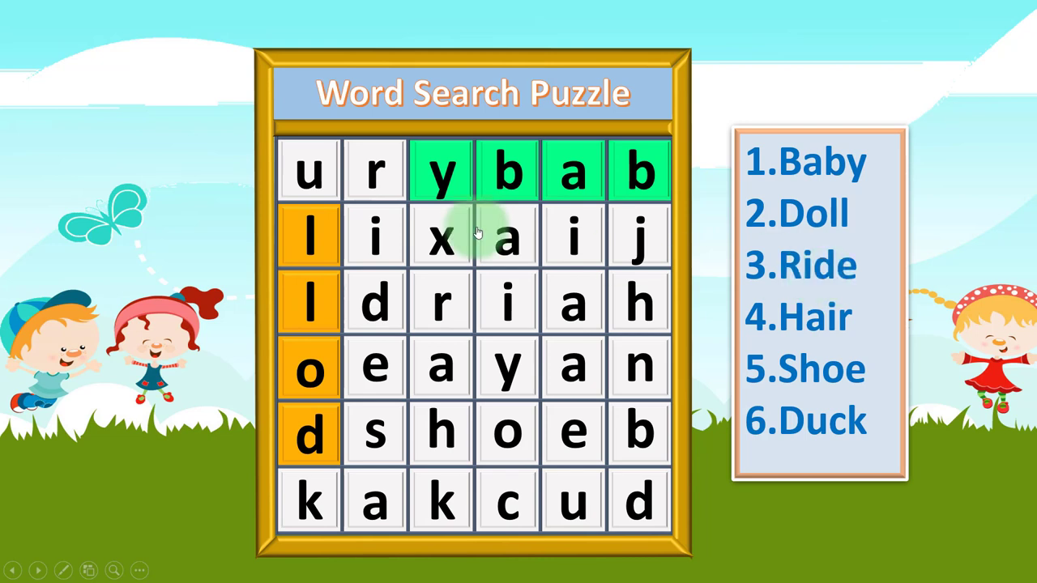
# - Colour Ride down the second column, then reveal three sad faces from wrong cells
pyautogui.click(374, 170)
pyautogui.click(374, 237)
pyautogui.click(375, 299)
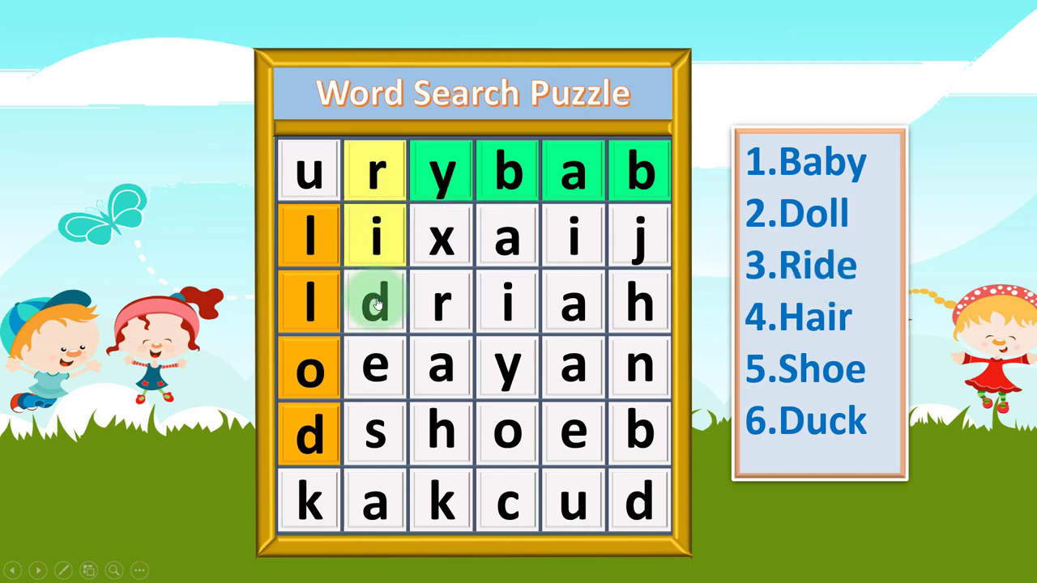
pyautogui.click(369, 370)
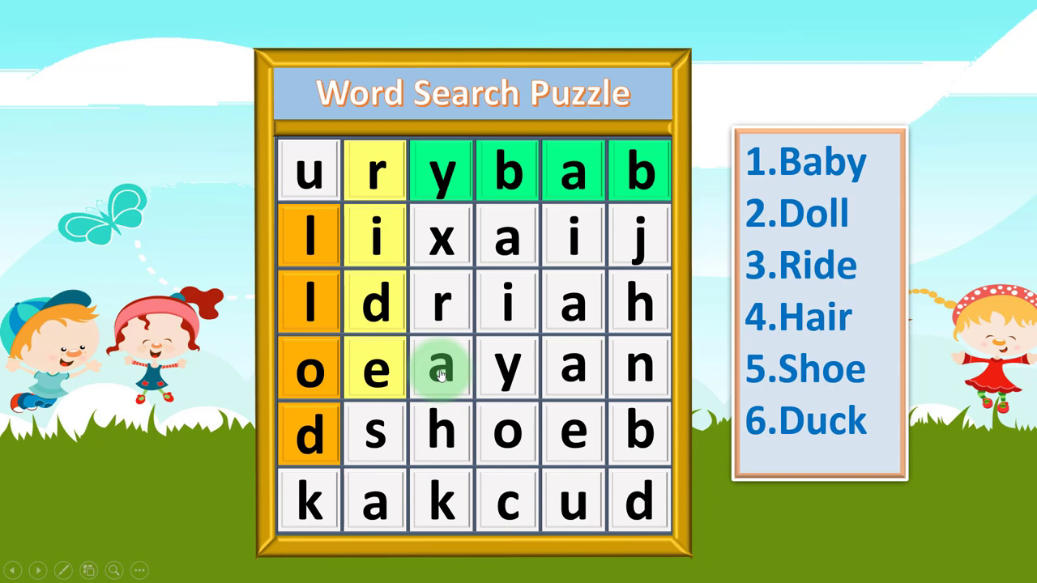
pyautogui.click(440, 373)
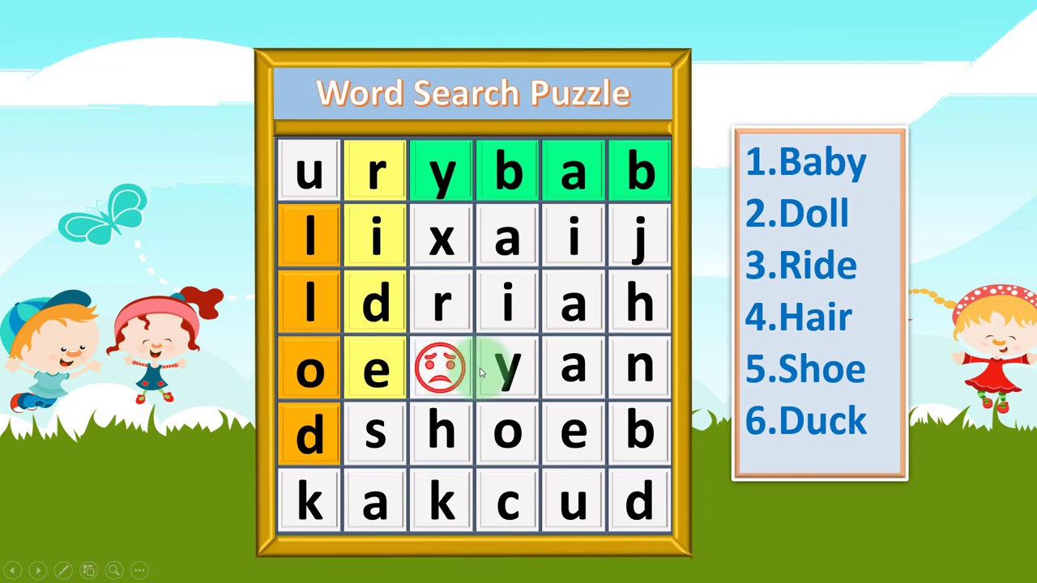
pyautogui.click(508, 370)
pyautogui.click(571, 369)
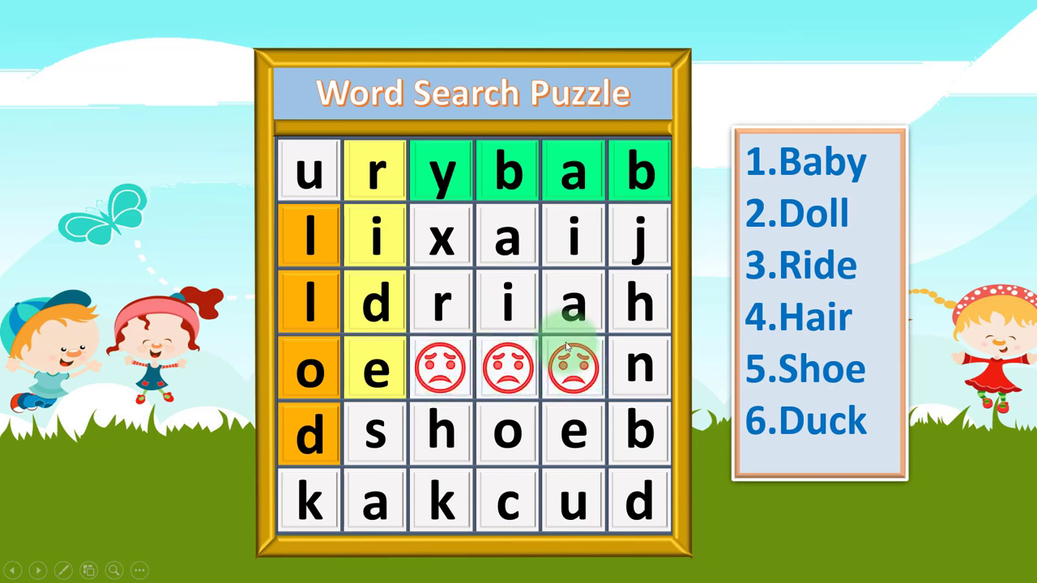
# - Colour the letters of Hair in row 3
pyautogui.click(567, 318)
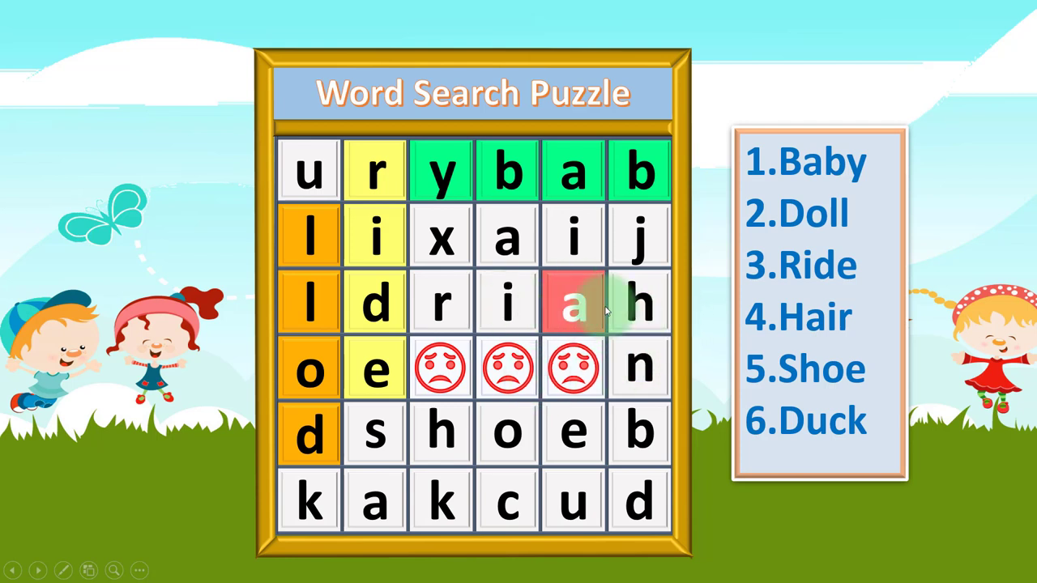
pyautogui.click(641, 312)
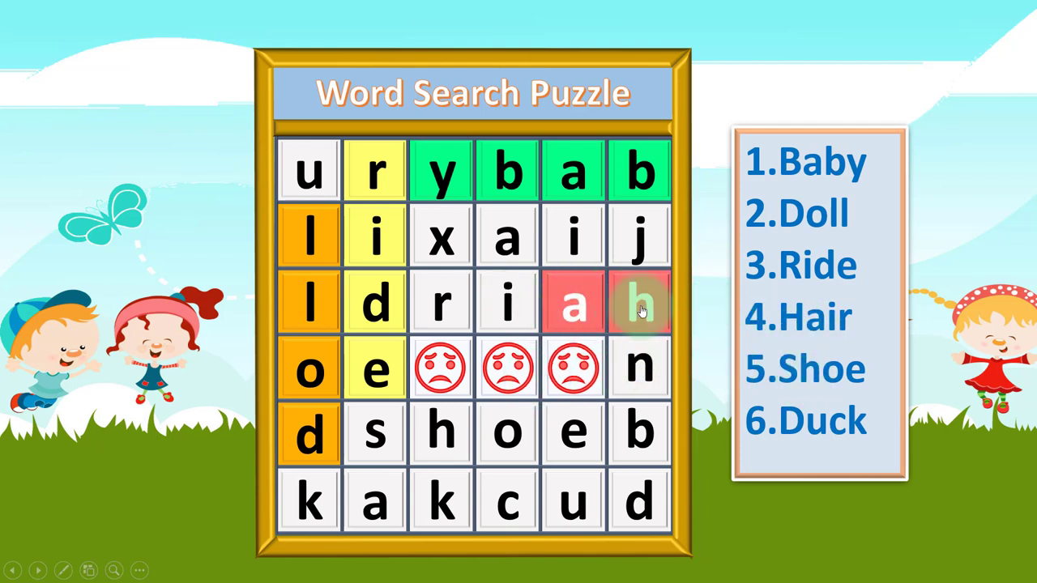
pyautogui.click(518, 305)
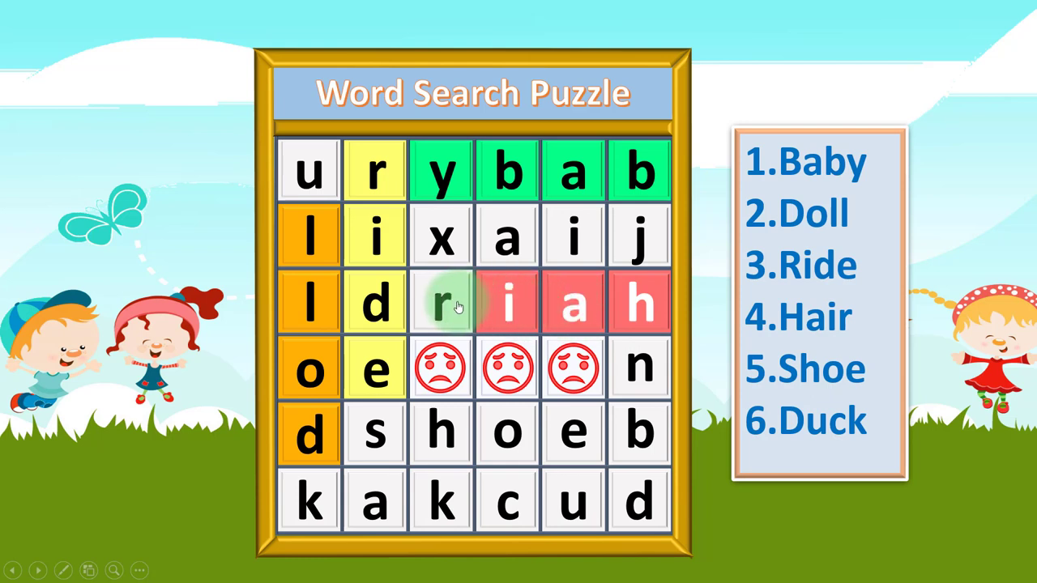
pyautogui.click(457, 306)
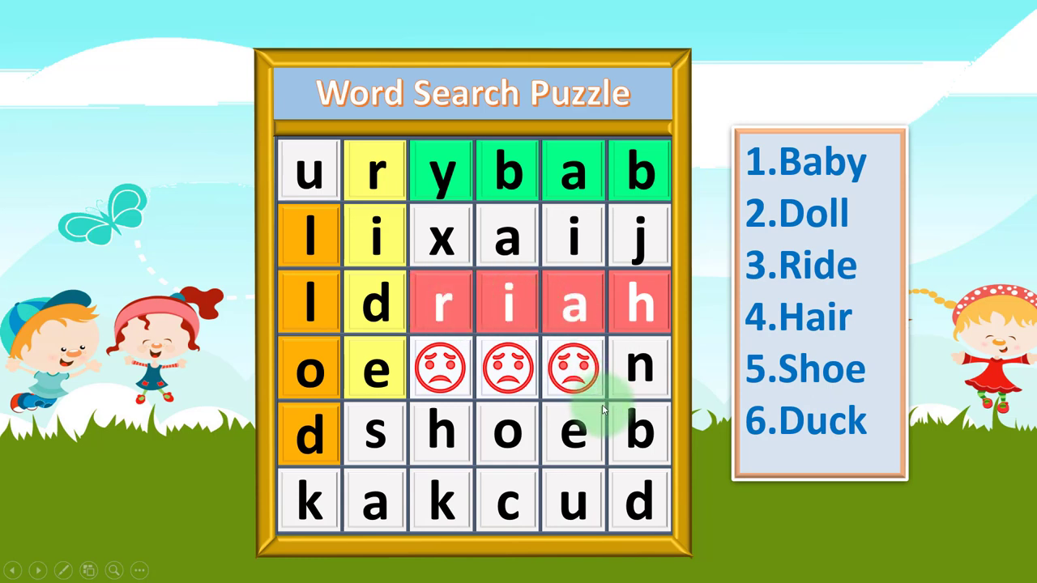
# - Colour the letters of Shoe in row 5
pyautogui.click(398, 435)
pyautogui.click(441, 433)
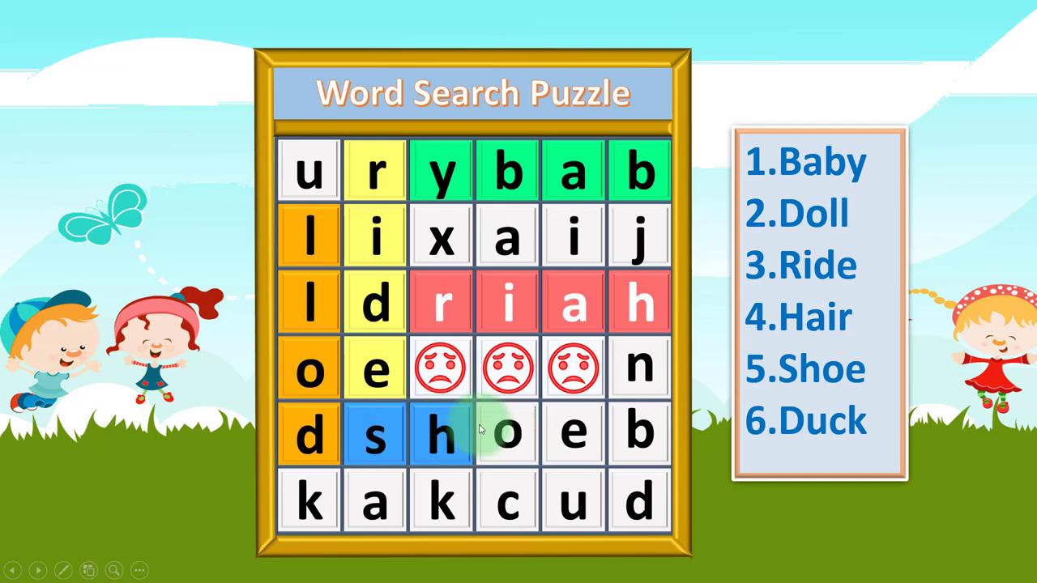
pyautogui.click(507, 433)
pyautogui.click(577, 439)
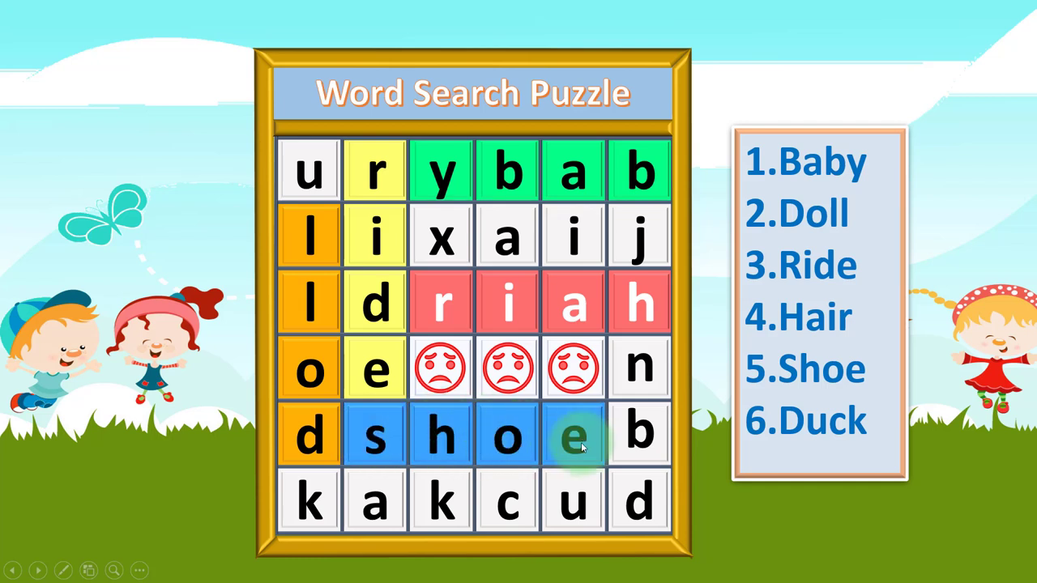
# - Colour the letters of Duck in the bottom row
pyautogui.click(639, 509)
pyautogui.click(577, 501)
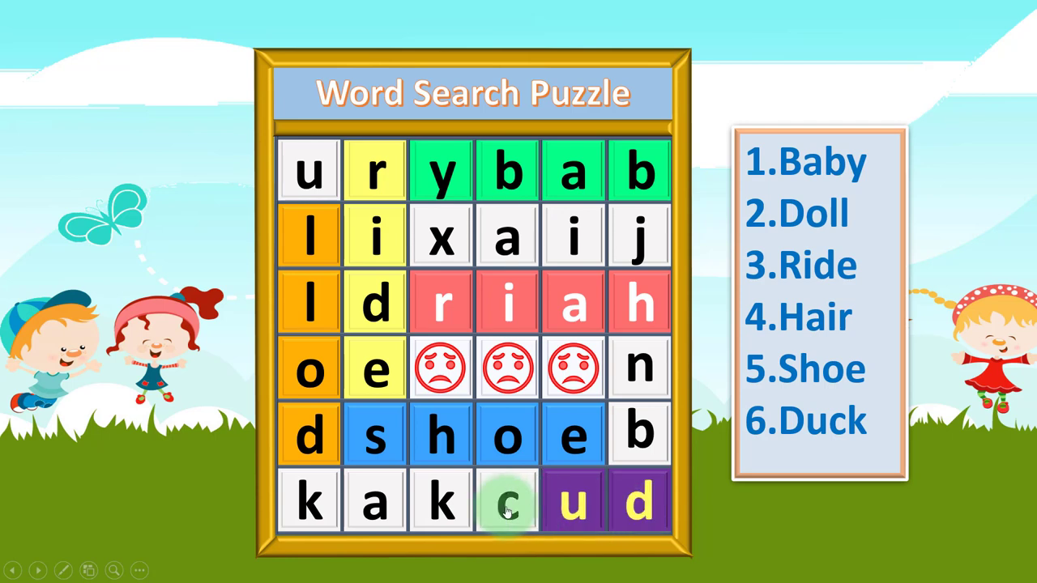
pyautogui.click(506, 501)
pyautogui.click(430, 503)
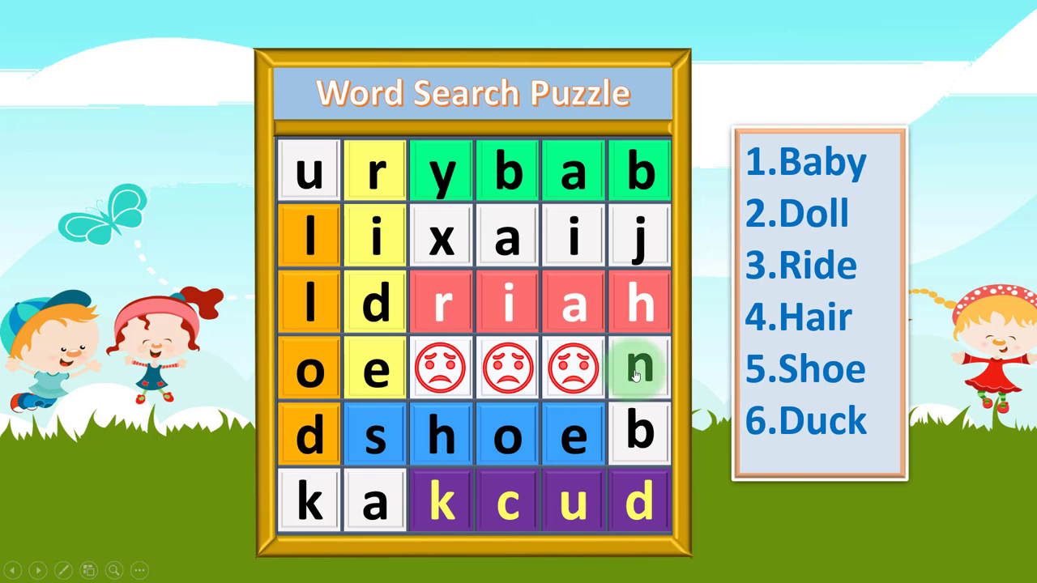
# - Reveal sad faces in eight leftover cells: n, j, i, a, x, u, k, a
pyautogui.click(636, 372)
pyautogui.click(639, 233)
pyautogui.click(567, 230)
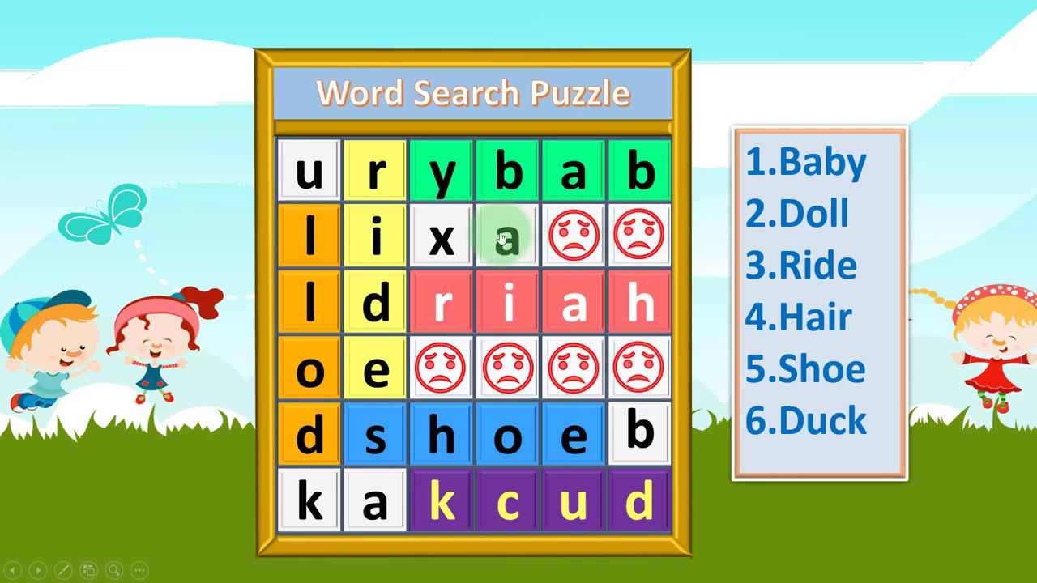
pyautogui.click(502, 236)
pyautogui.click(451, 236)
pyautogui.click(306, 169)
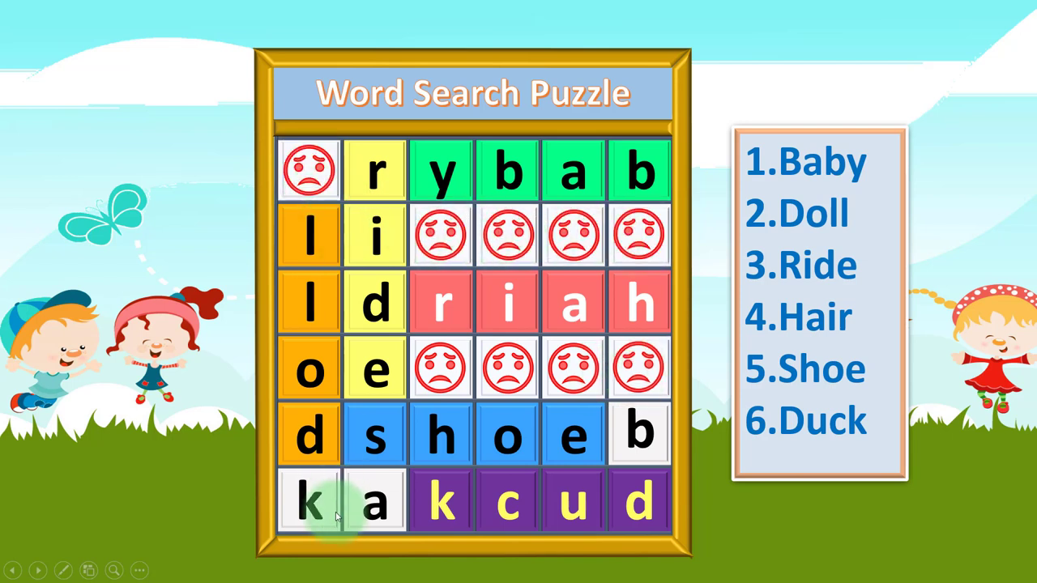
pyautogui.click(303, 499)
pyautogui.click(378, 499)
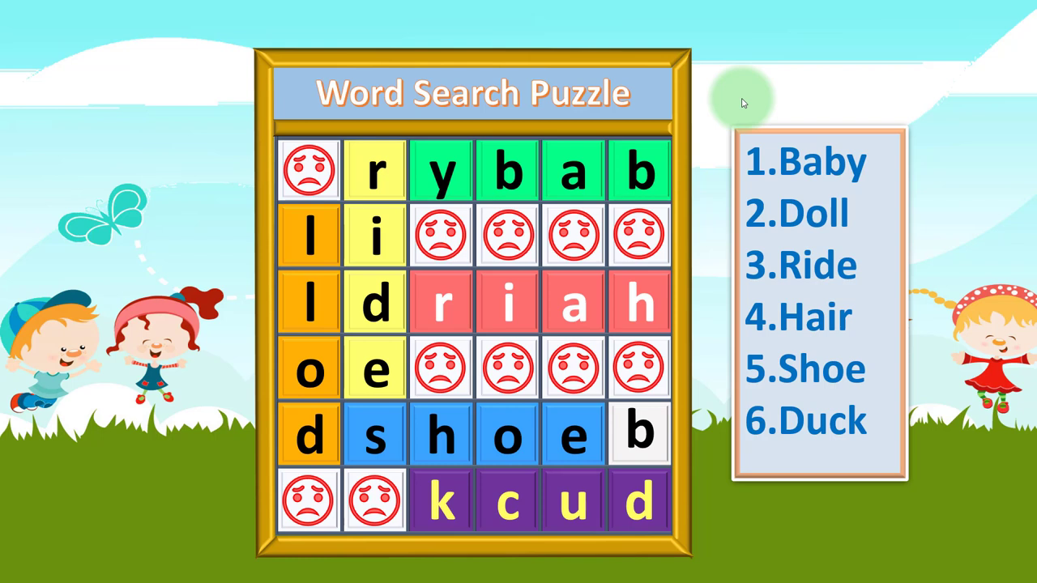
# - End the slide show, review slide 2's grids, then go to blank slide 1
pyautogui.press('Escape')
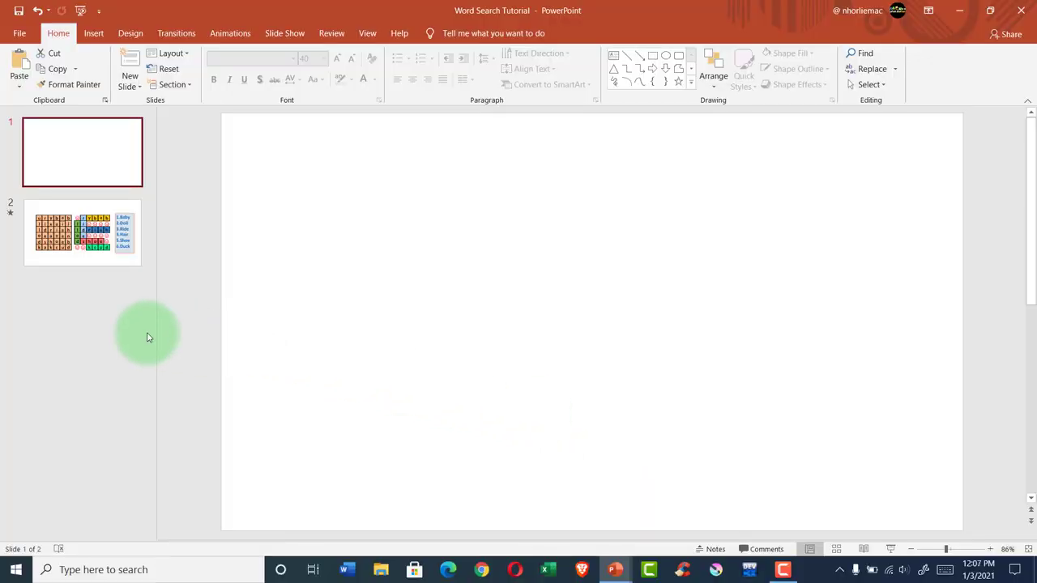
pyautogui.click(69, 264)
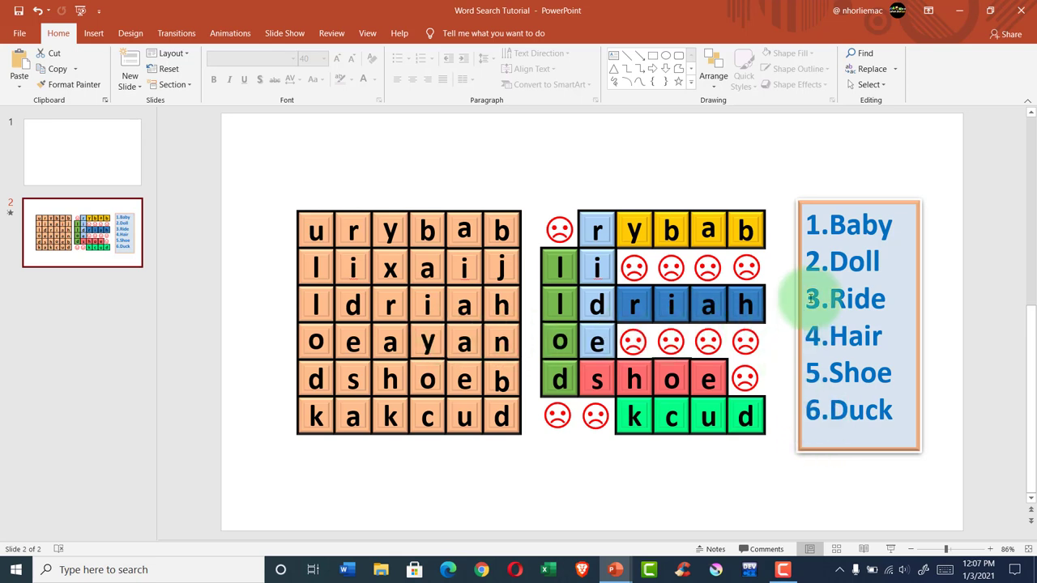
pyautogui.click(89, 154)
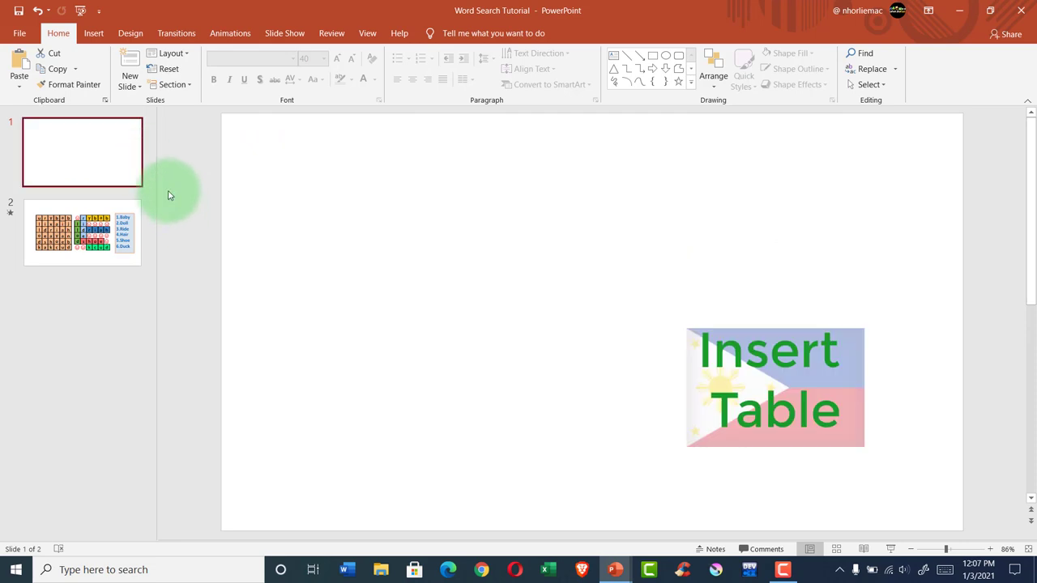
# - Insert a 6-column by 6-row table on slide 1 from the Insert tab's Table grid
pyautogui.click(94, 37)
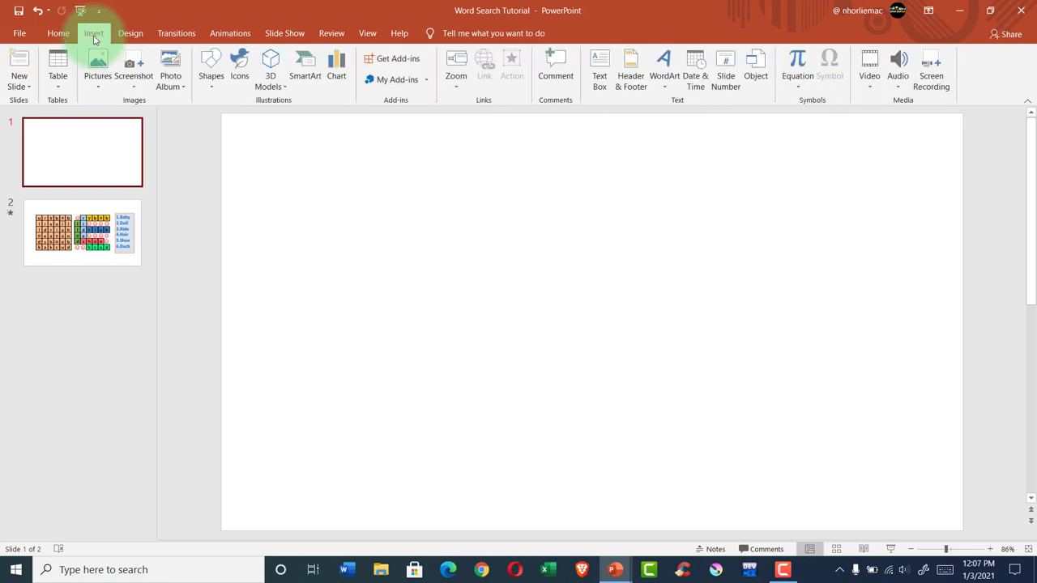
pyautogui.click(62, 87)
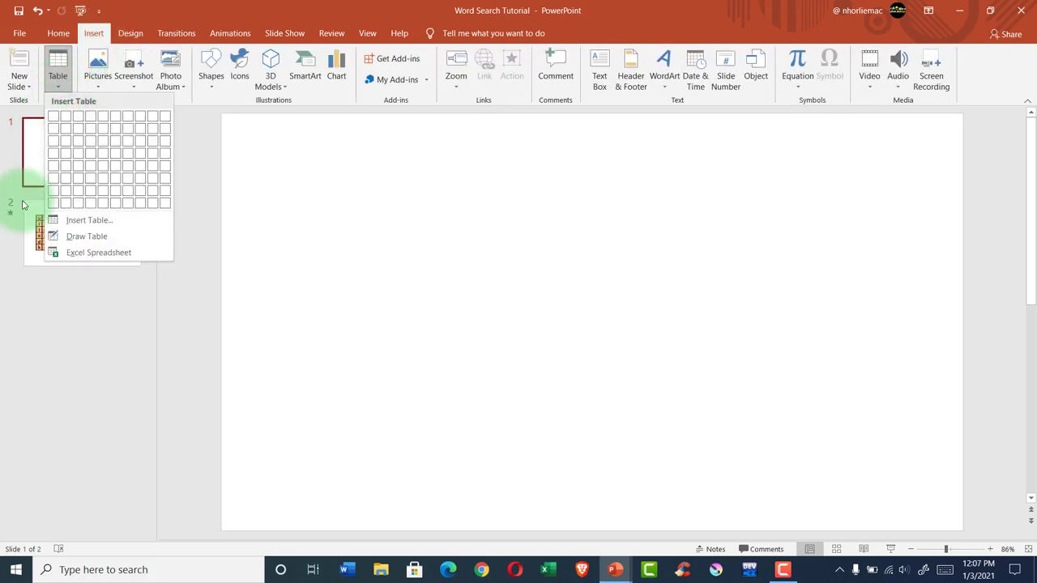
pyautogui.click(24, 317)
pyautogui.click(76, 263)
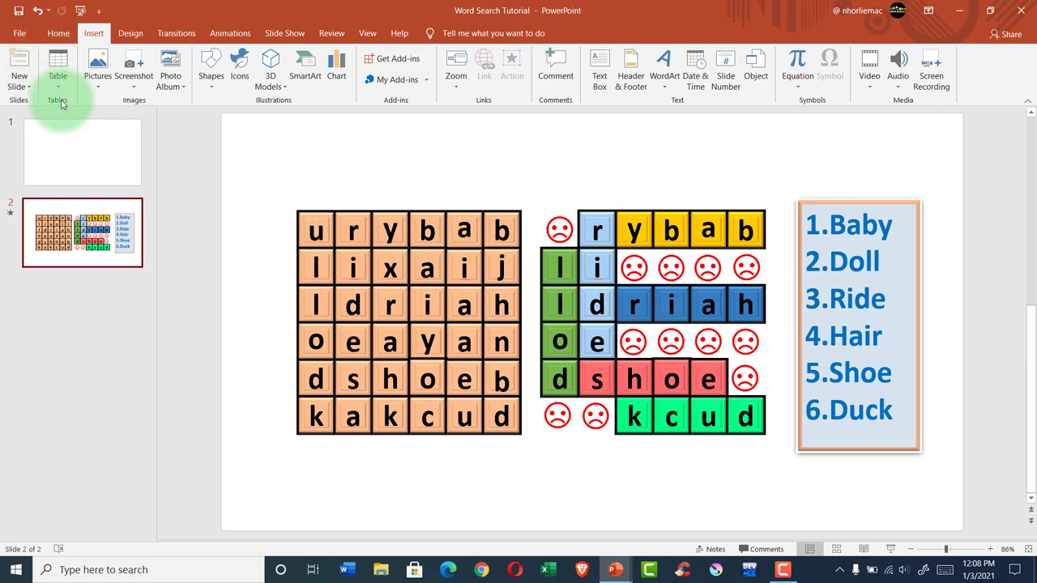
pyautogui.click(61, 144)
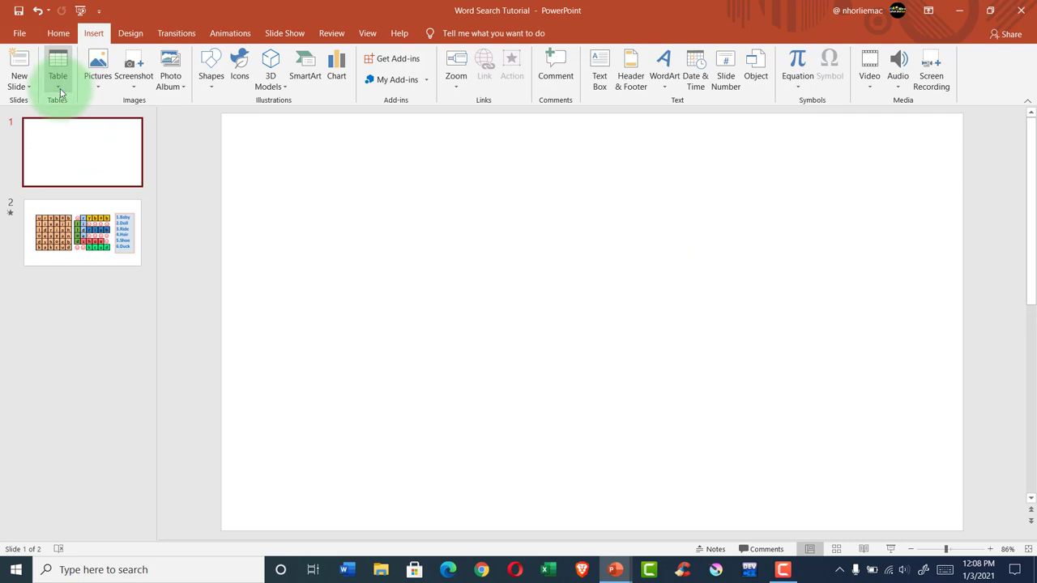
pyautogui.click(59, 90)
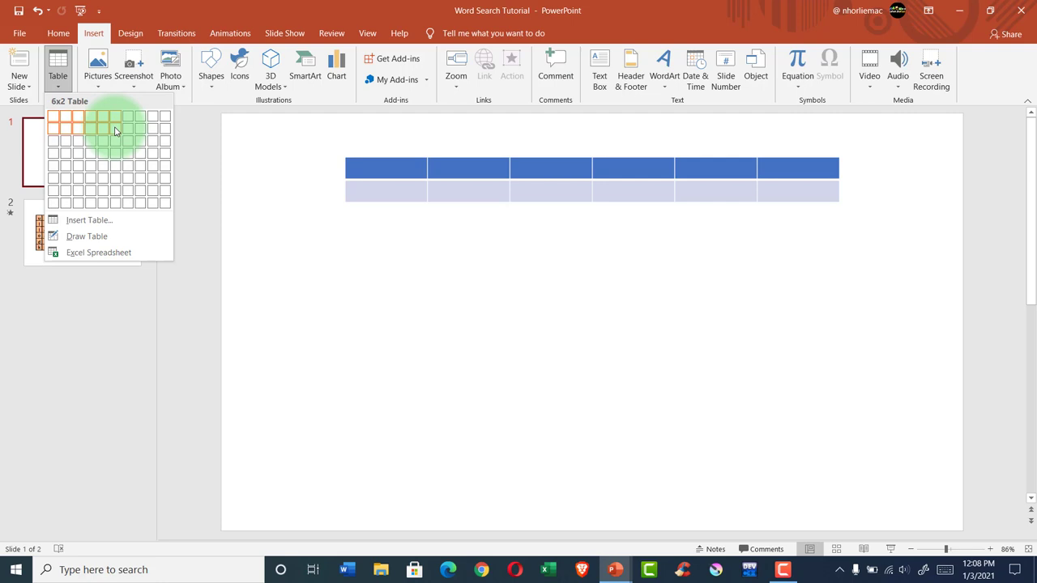
pyautogui.click(114, 178)
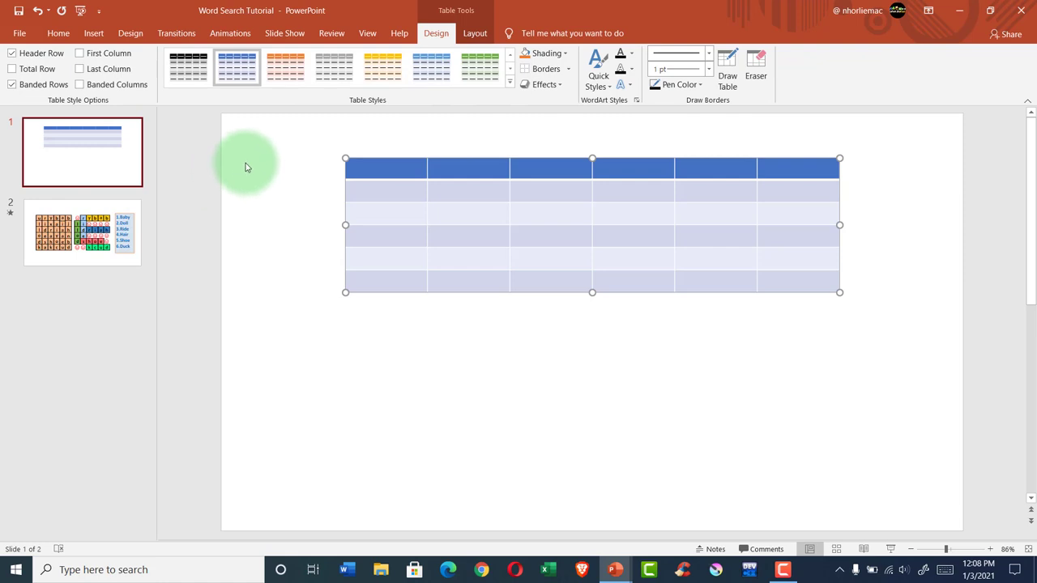
# - Turn off Header Row and Banded Rows, shade the table light orange, then view slide 2
pyautogui.click(13, 53)
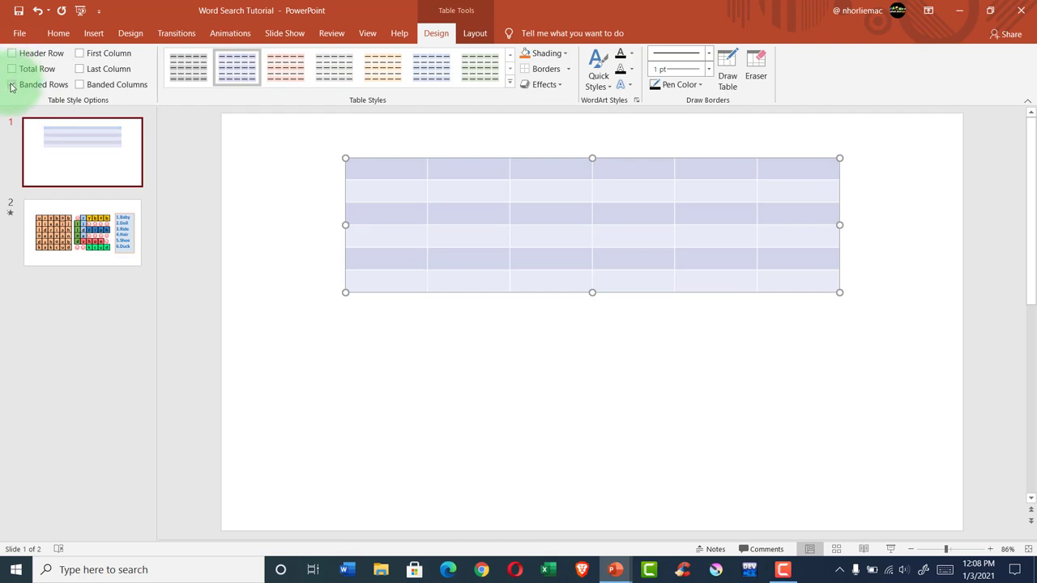
pyautogui.click(12, 85)
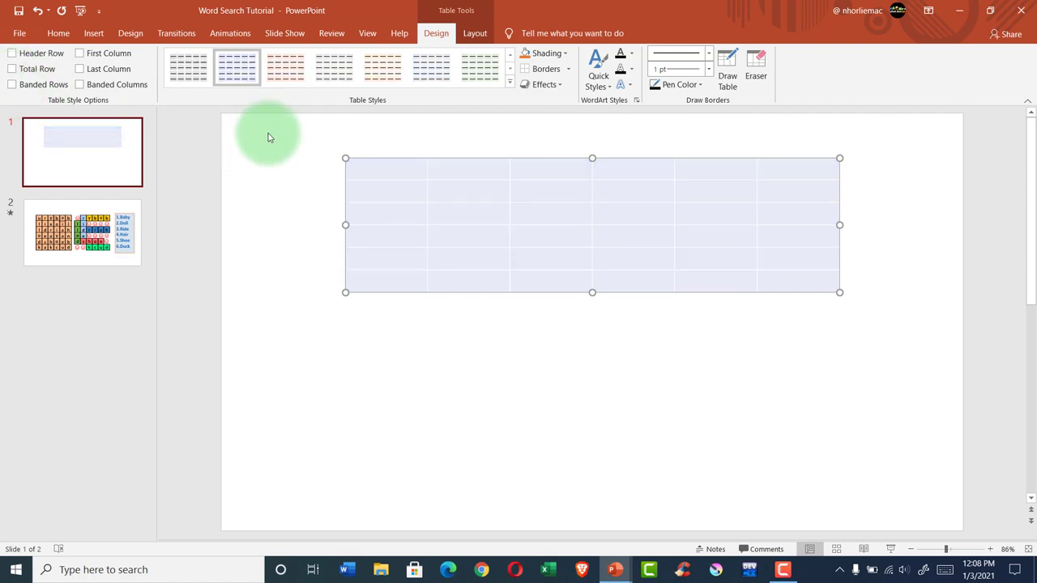
pyautogui.click(565, 55)
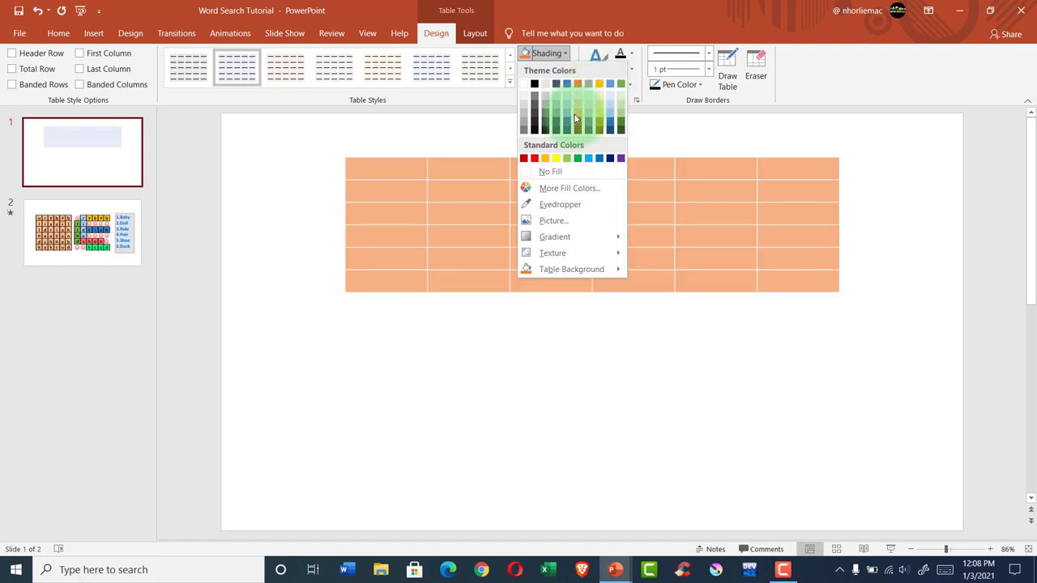
pyautogui.click(574, 117)
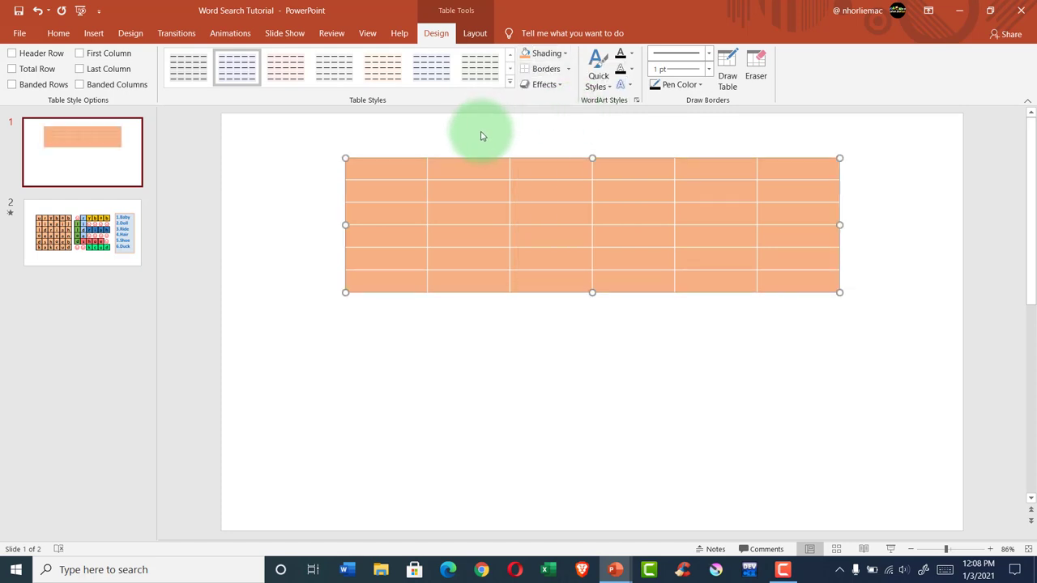
pyautogui.click(77, 259)
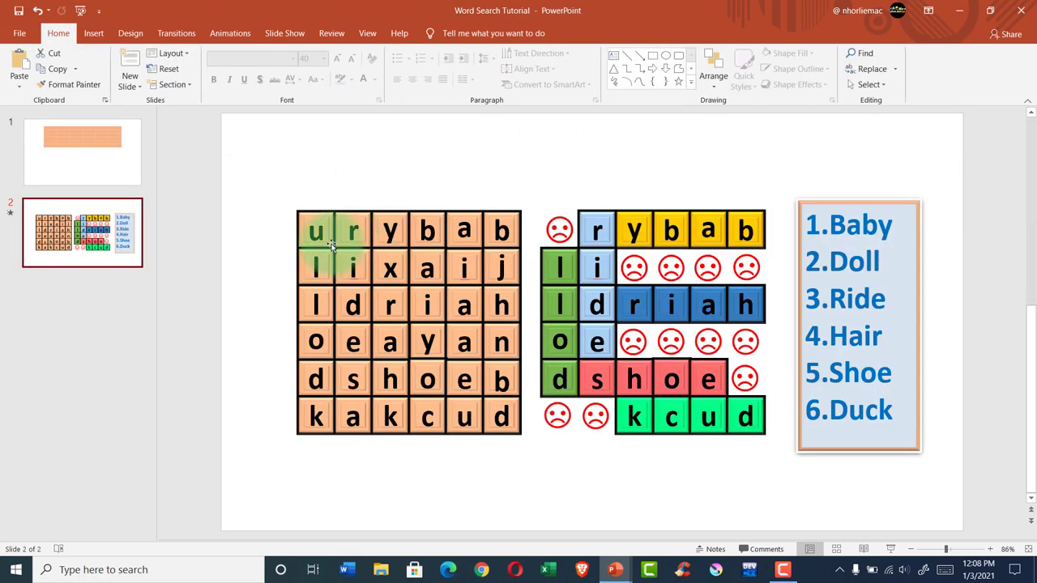
# - Resize slide 1's table to 4" by 4", move it down-left, then view slide 2
pyautogui.click(85, 158)
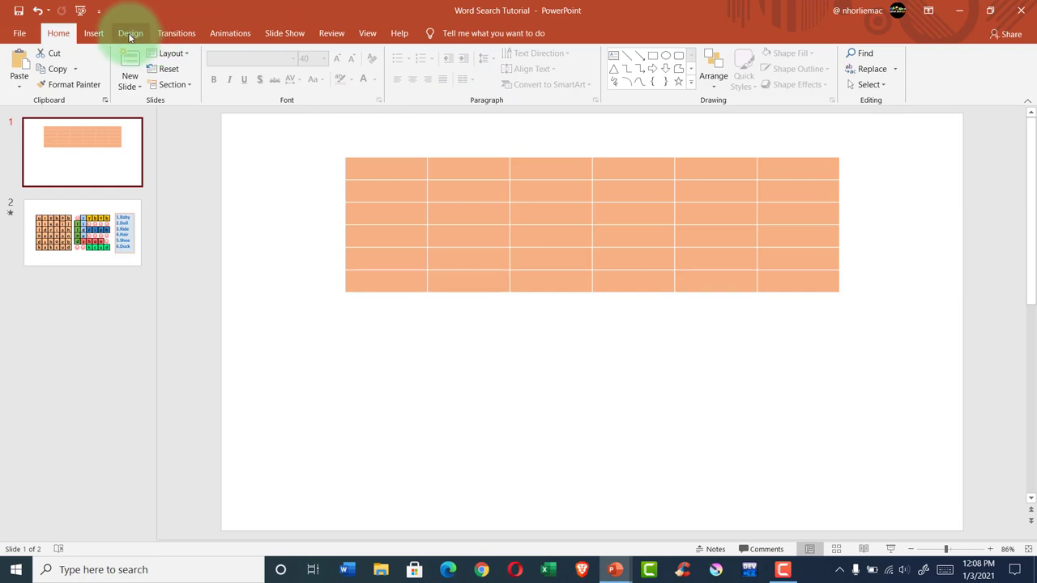
pyautogui.moveTo(328, 141); pyautogui.dragTo(877, 349)
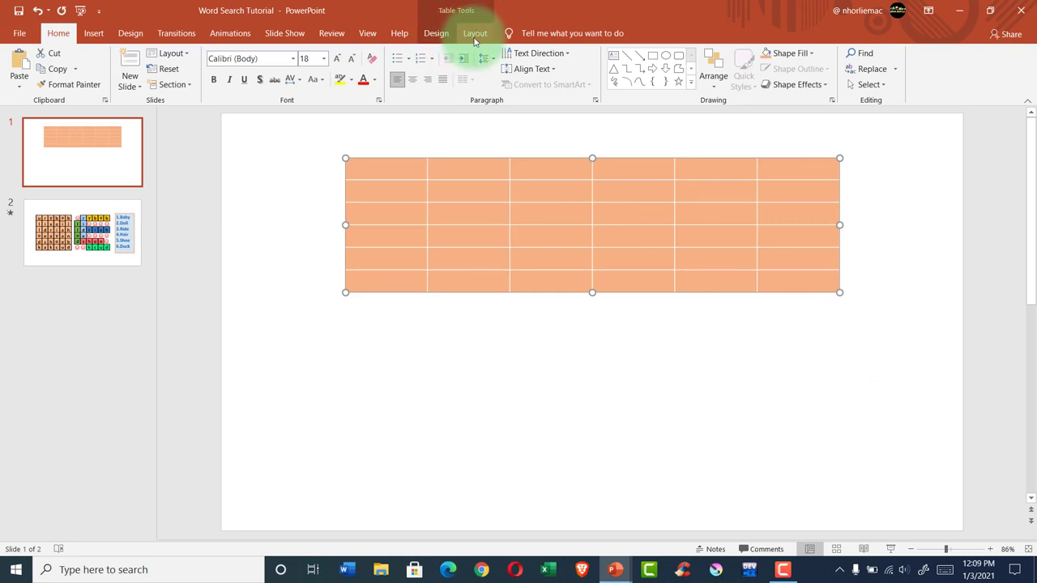
pyautogui.click(477, 40)
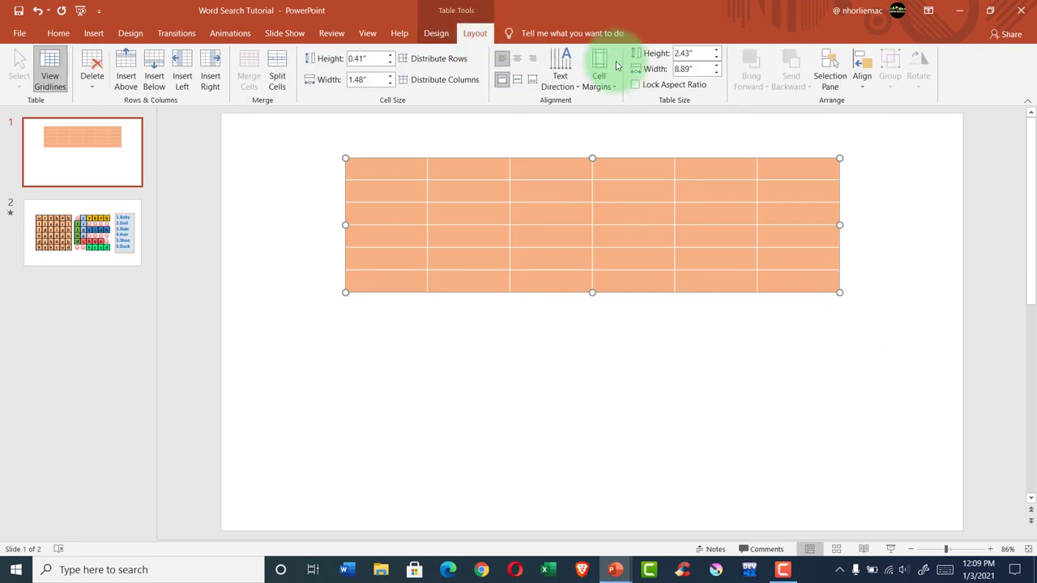
pyautogui.click(687, 53)
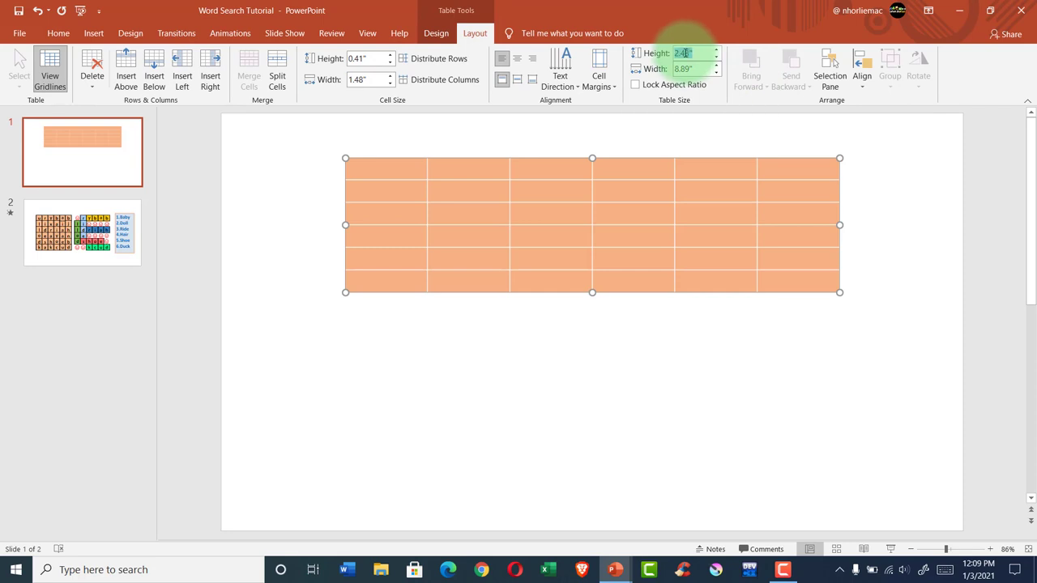
pyautogui.click(685, 68)
pyautogui.write('4')
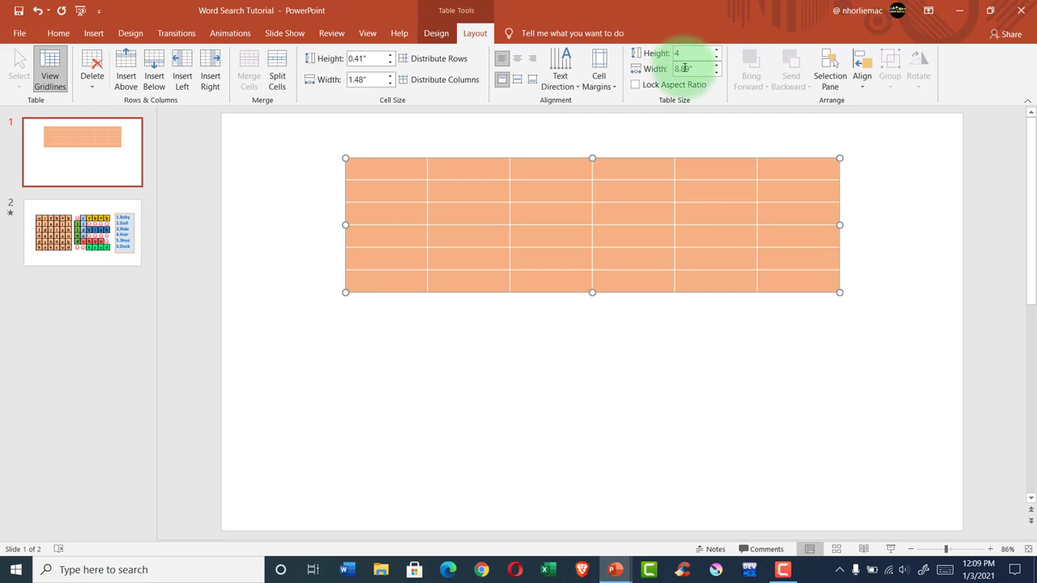
pyautogui.click(666, 132)
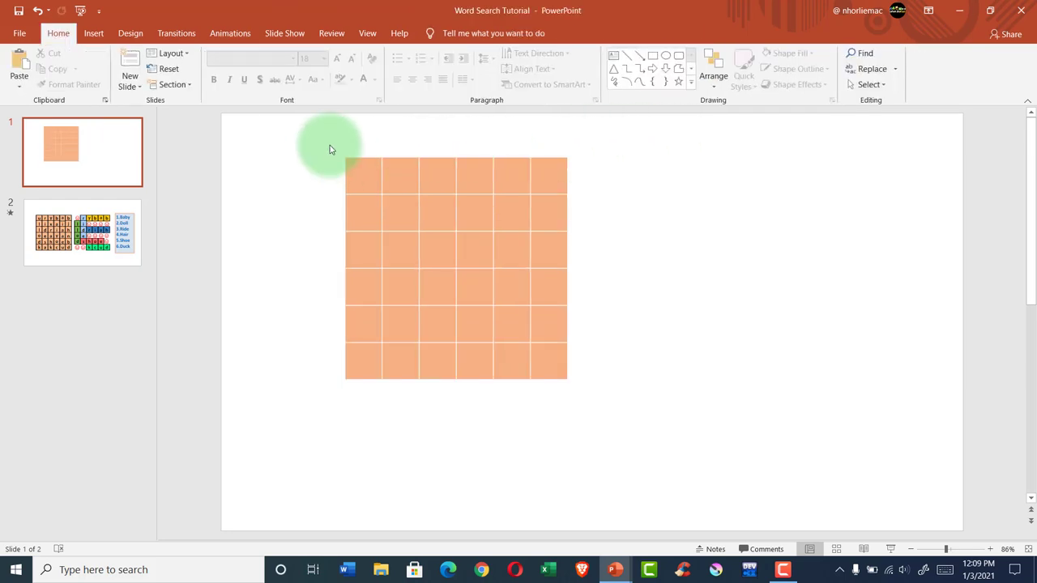
pyautogui.moveTo(327, 144); pyautogui.dragTo(609, 421)
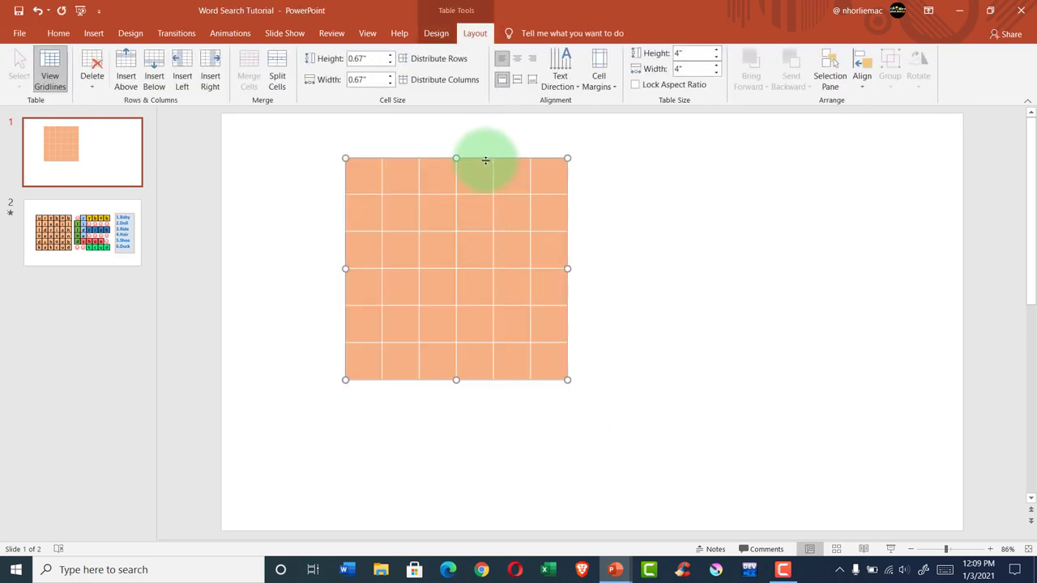
pyautogui.moveTo(480, 160); pyautogui.dragTo(413, 214)
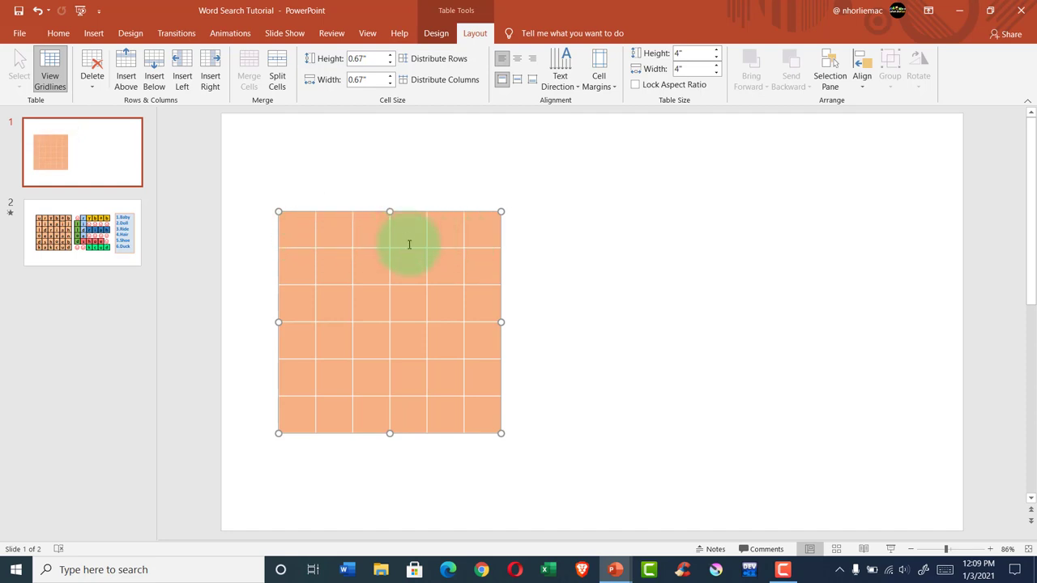
pyautogui.click(62, 254)
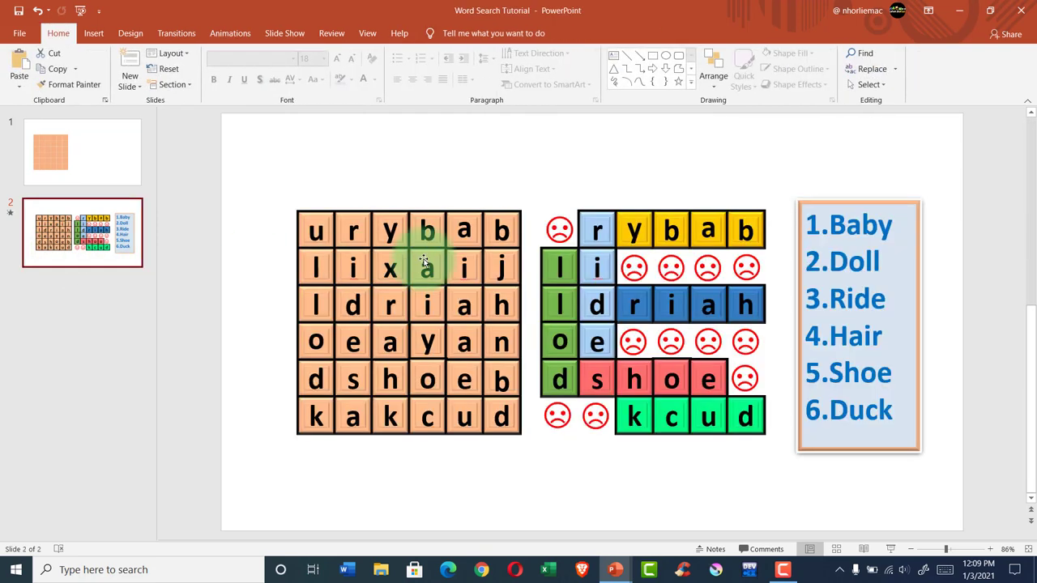
# - Drag the u and r squares out of slide 2's grid, undo, and return to slide 1
pyautogui.click(324, 222)
pyautogui.moveTo(324, 225); pyautogui.dragTo(287, 153)
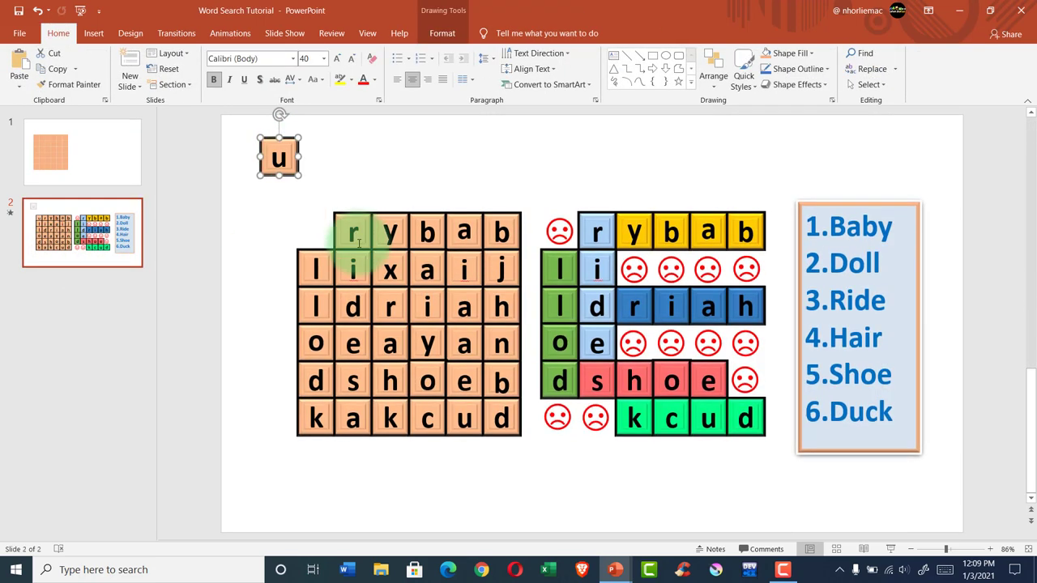
pyautogui.moveTo(365, 235); pyautogui.dragTo(369, 180)
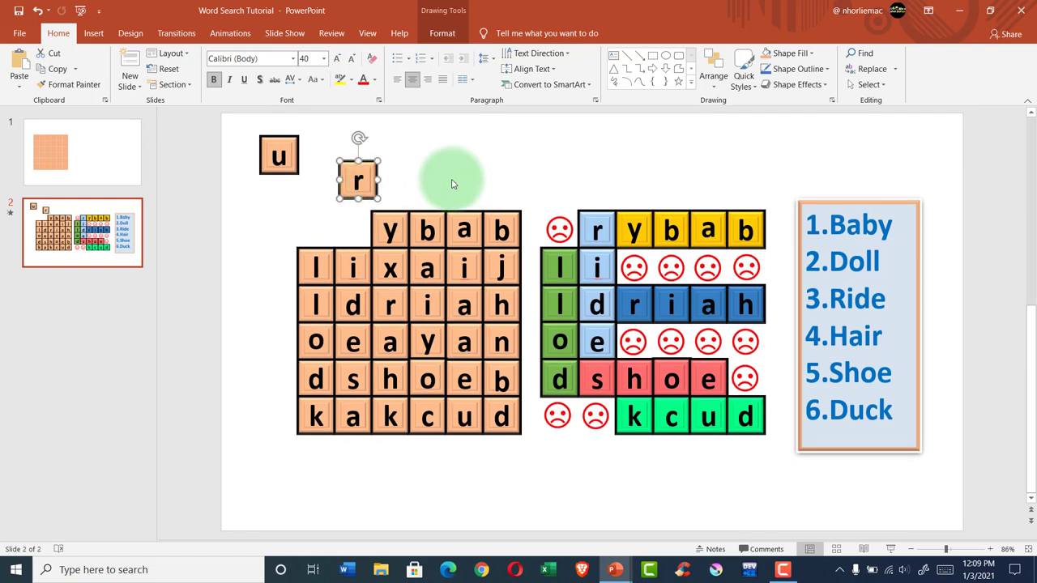
pyautogui.hotkey('ctrl', 'z')
pyautogui.hotkey('ctrl', 'z')
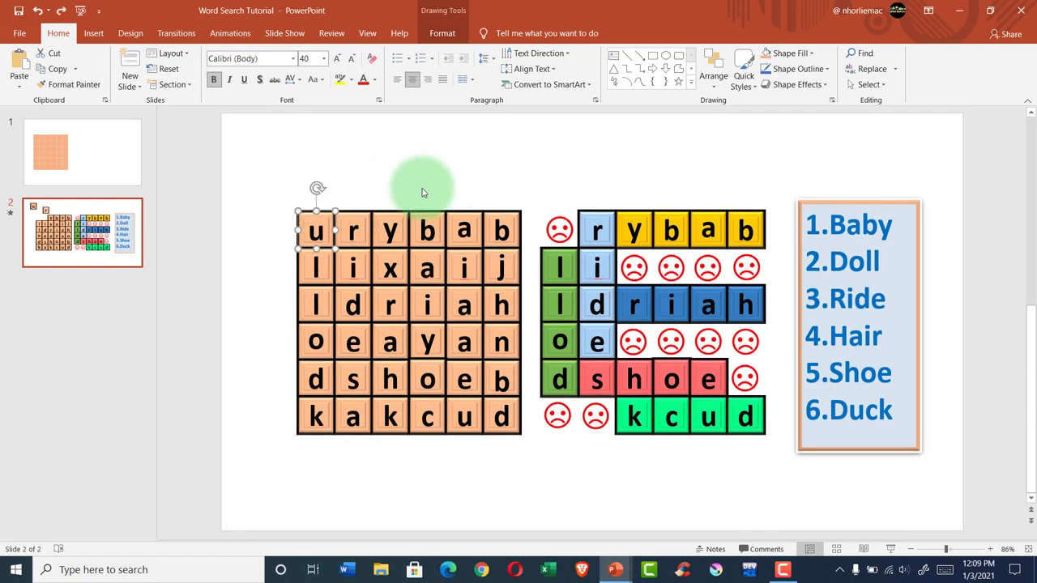
pyautogui.click(125, 161)
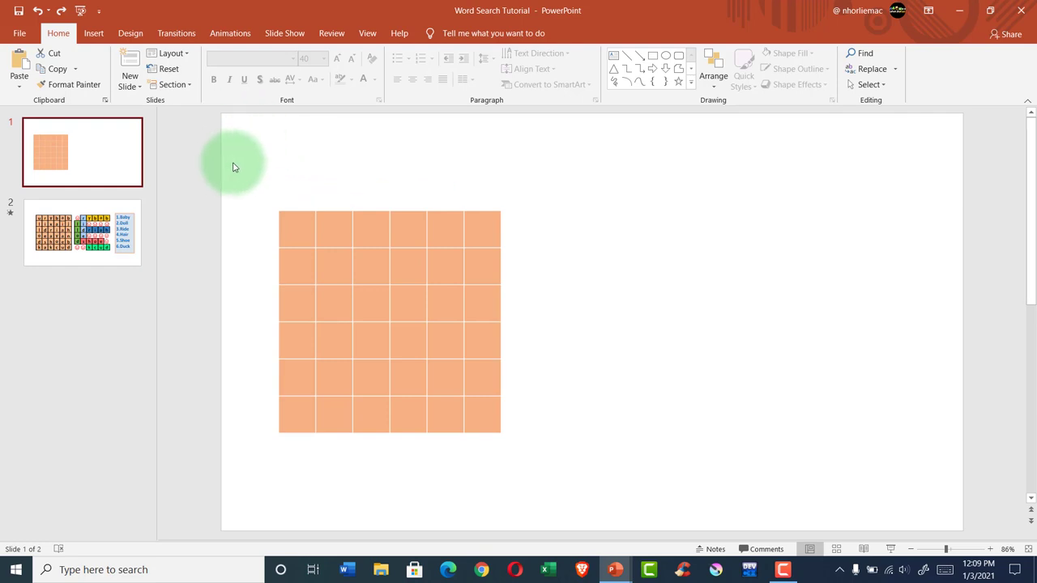
# - Cut the orange table and paste it back as Picture (Enhanced Metafile)
pyautogui.moveTo(262, 174); pyautogui.dragTo(542, 474)
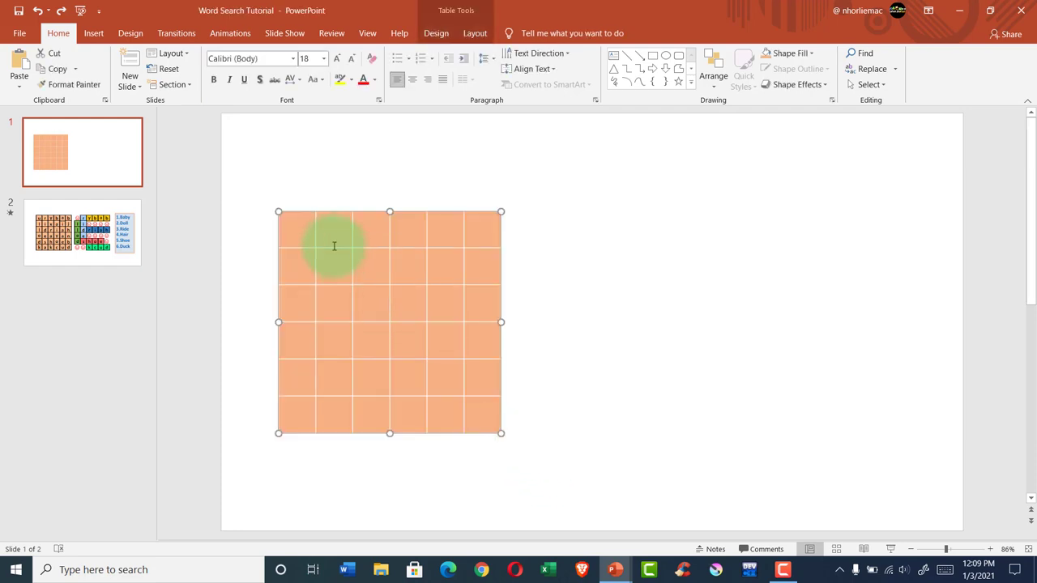
pyautogui.rightClick(283, 212)
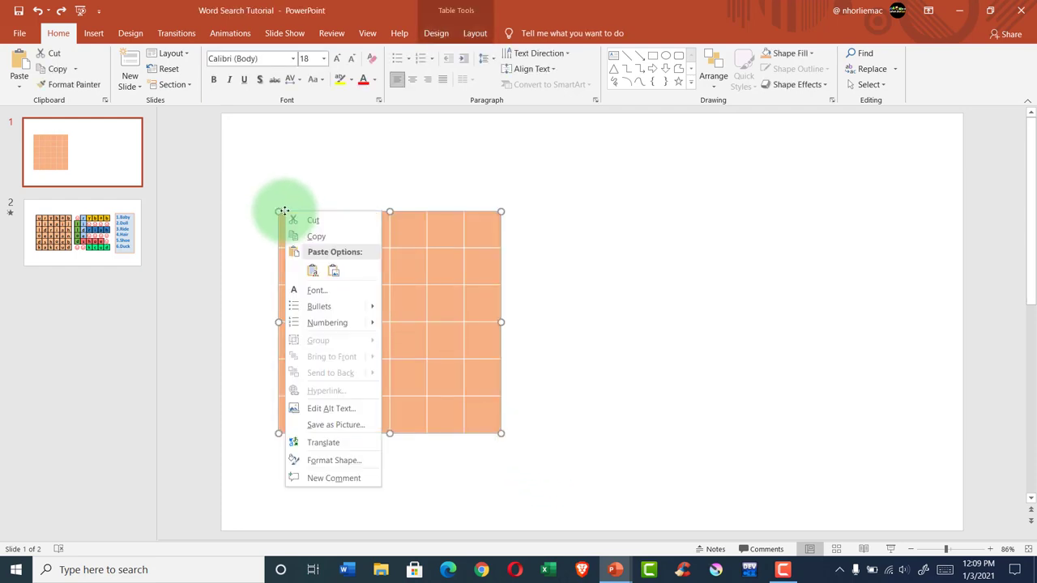
pyautogui.click(307, 221)
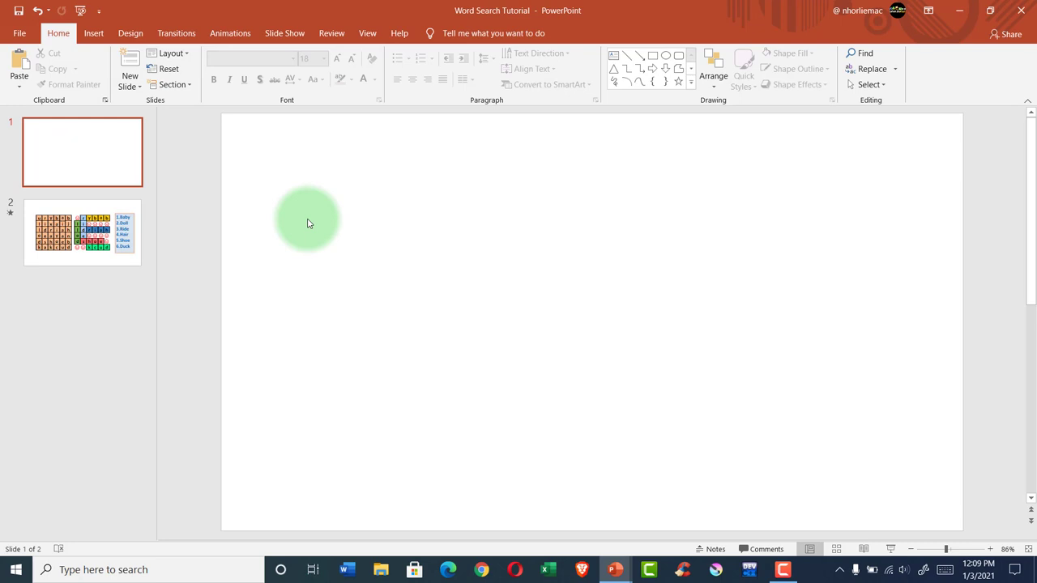
pyautogui.click(21, 86)
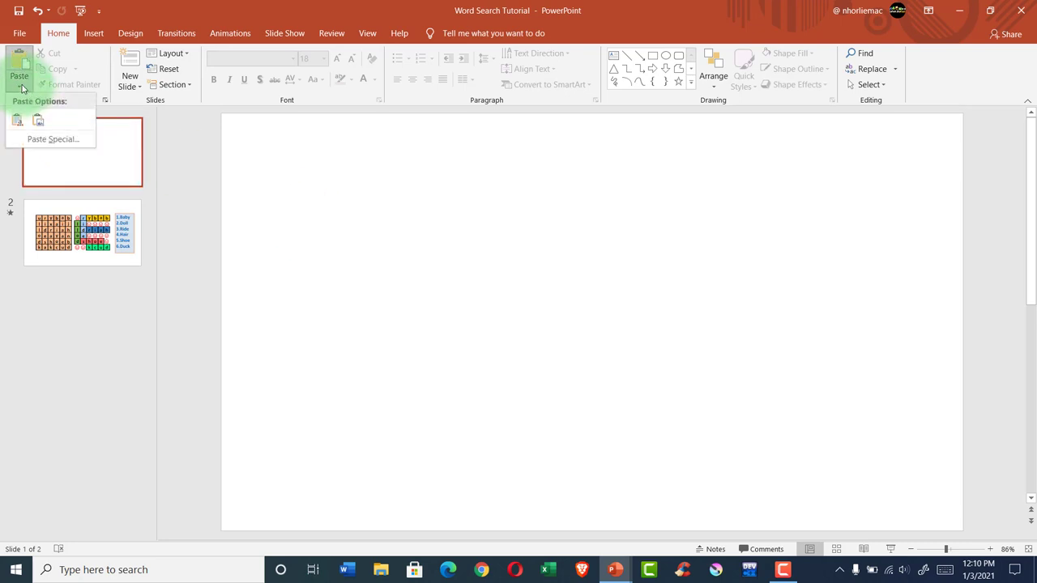
pyautogui.click(46, 141)
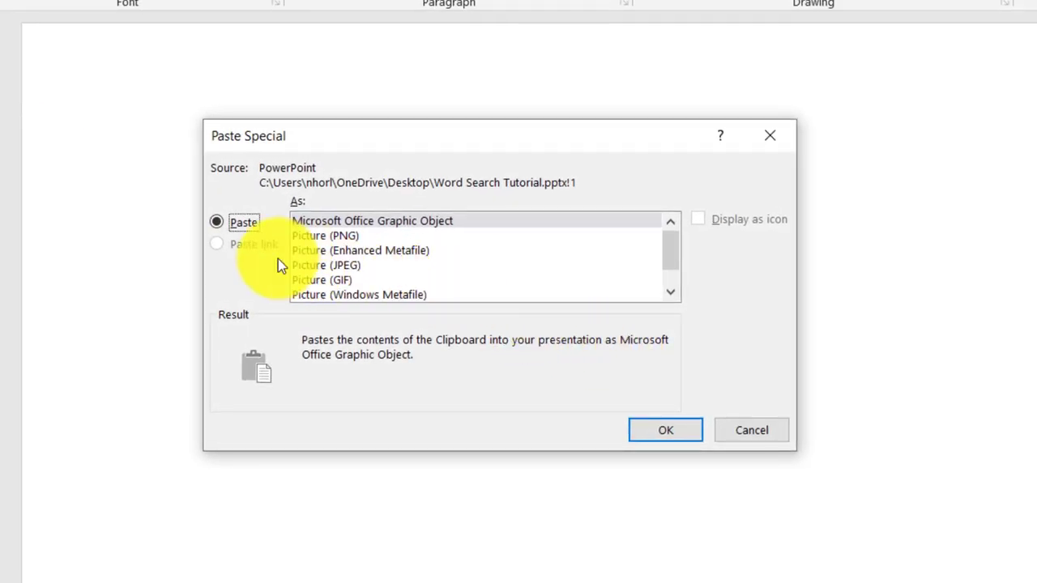
pyautogui.click(389, 254)
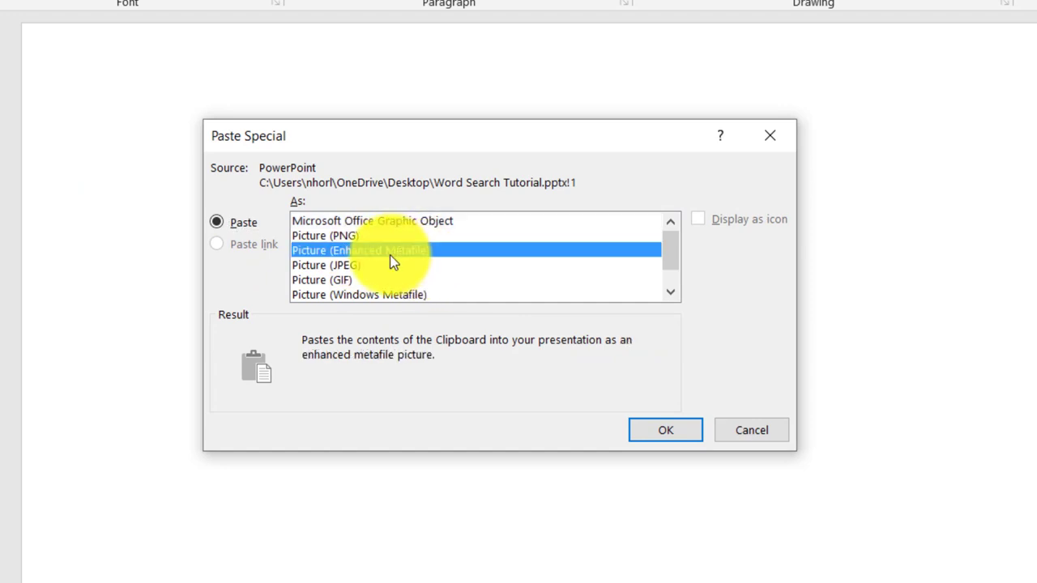
pyautogui.click(679, 438)
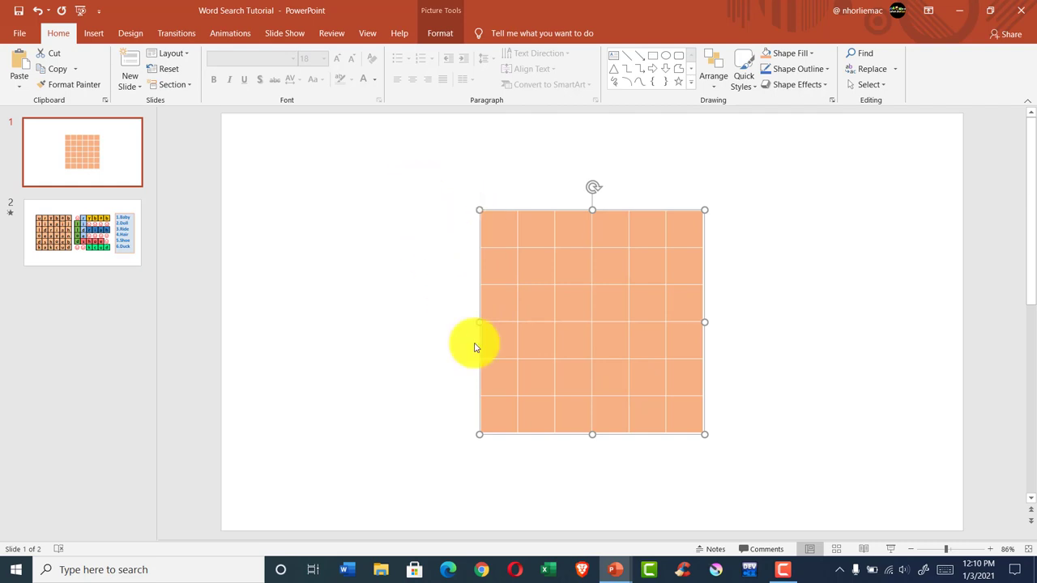
# - Ungroup the grid picture with Ctrl+Shift+G, accepting conversion to a drawing object
pyautogui.moveTo(388, 183); pyautogui.dragTo(813, 474)
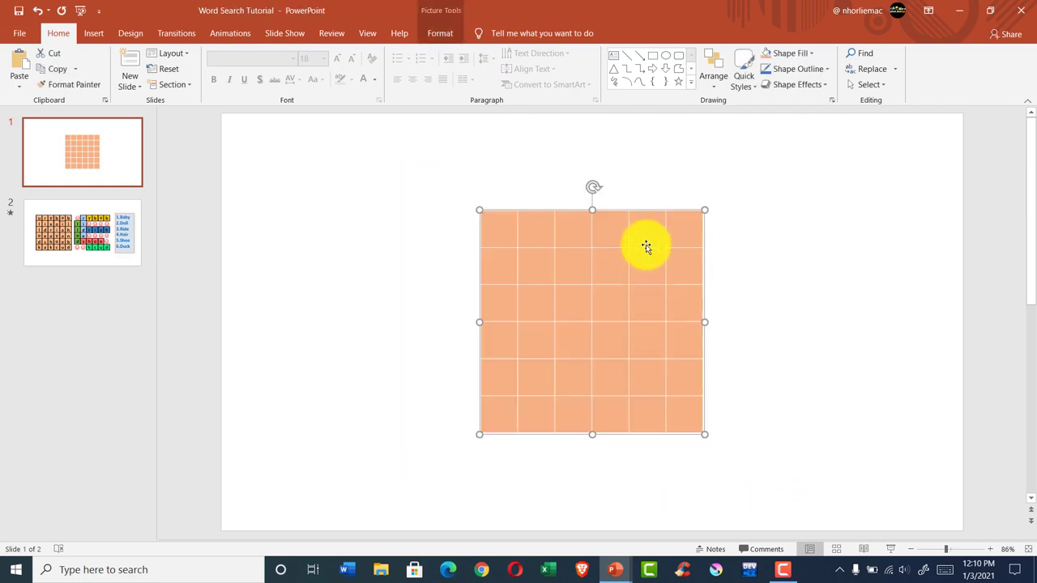
pyautogui.hotkey('ctrl', 'shift', 'g')
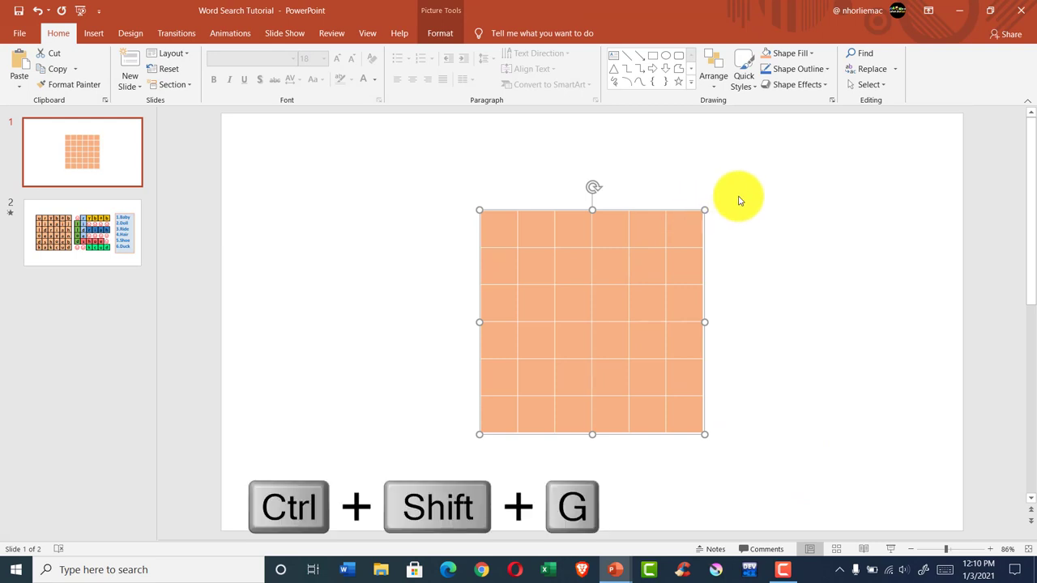
pyautogui.hotkey('ctrl', 'shift', 'g')
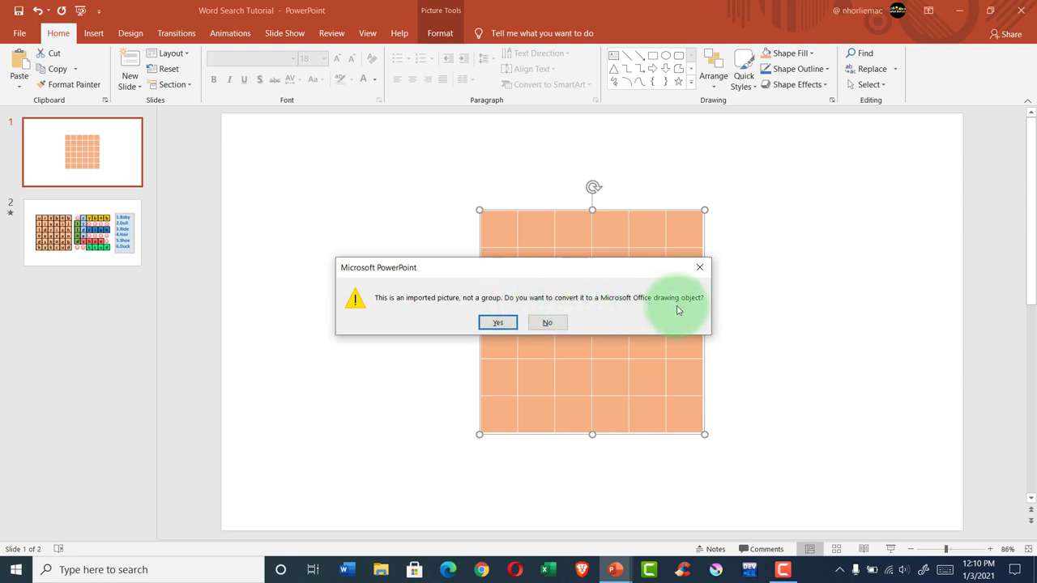
pyautogui.click(497, 323)
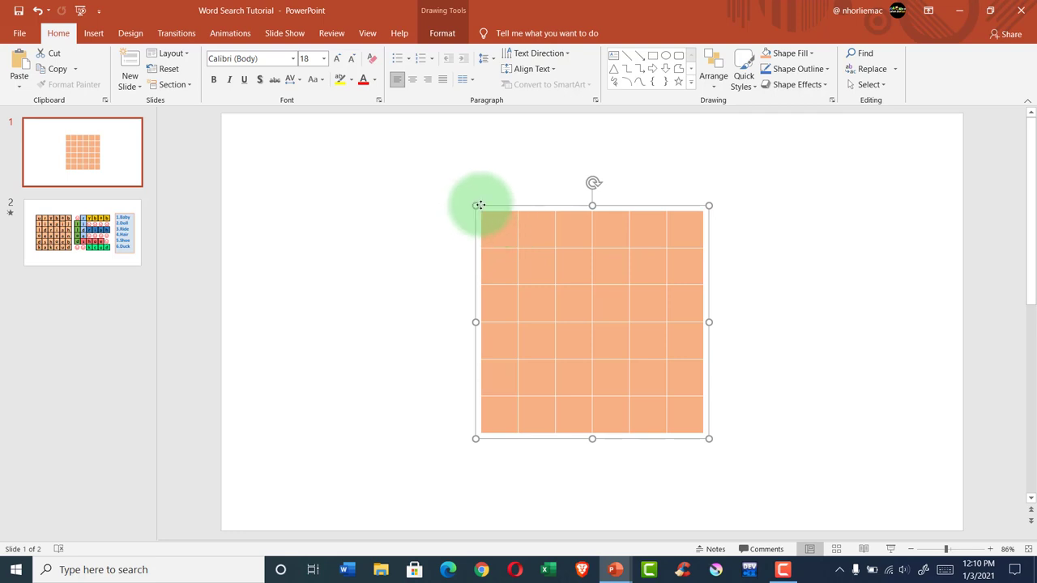
pyautogui.rightClick(480, 205)
pyautogui.moveTo(513, 288)
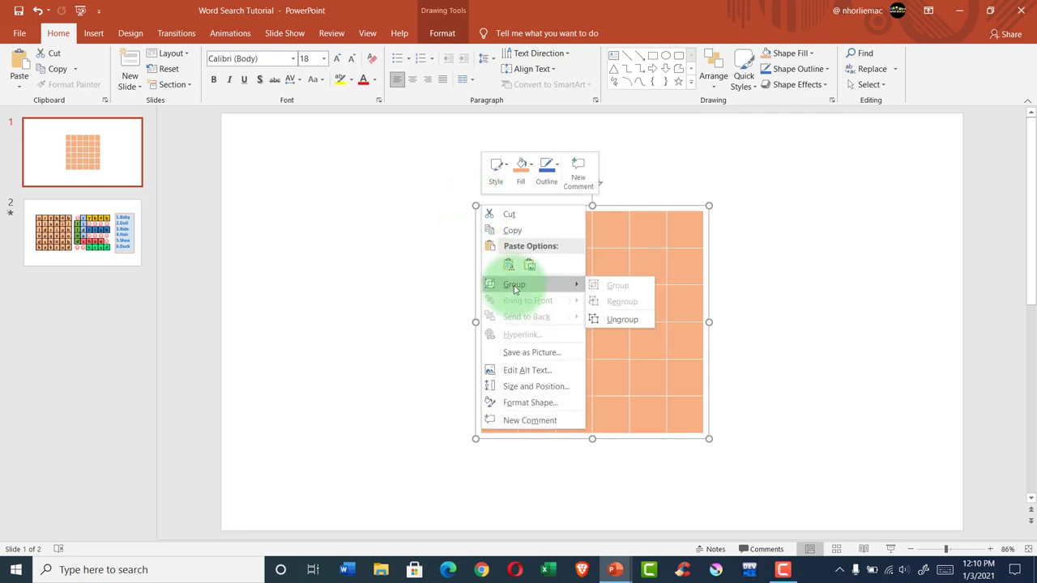
pyautogui.click(613, 322)
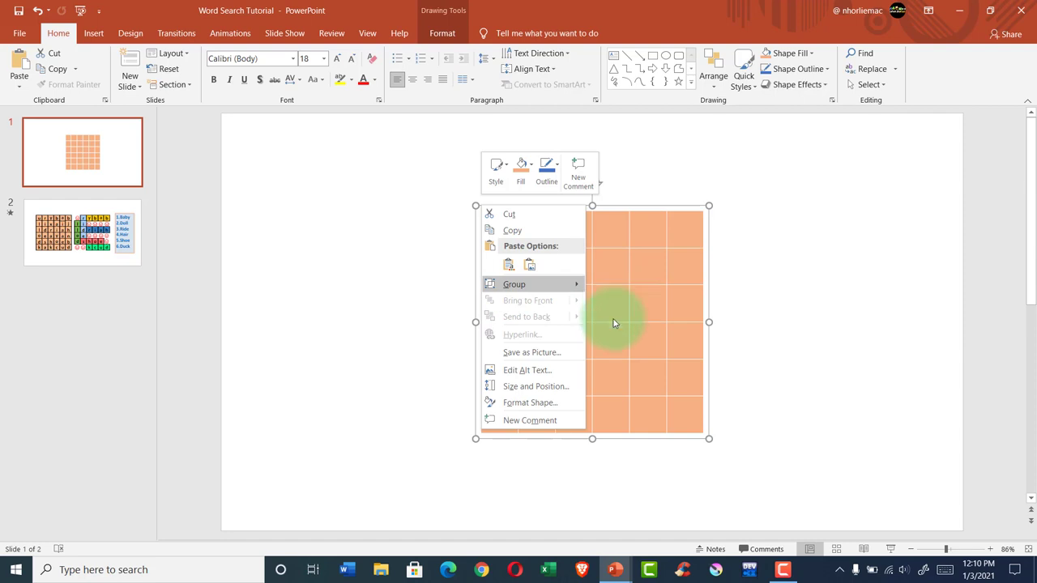
pyautogui.click(437, 371)
pyautogui.click(502, 225)
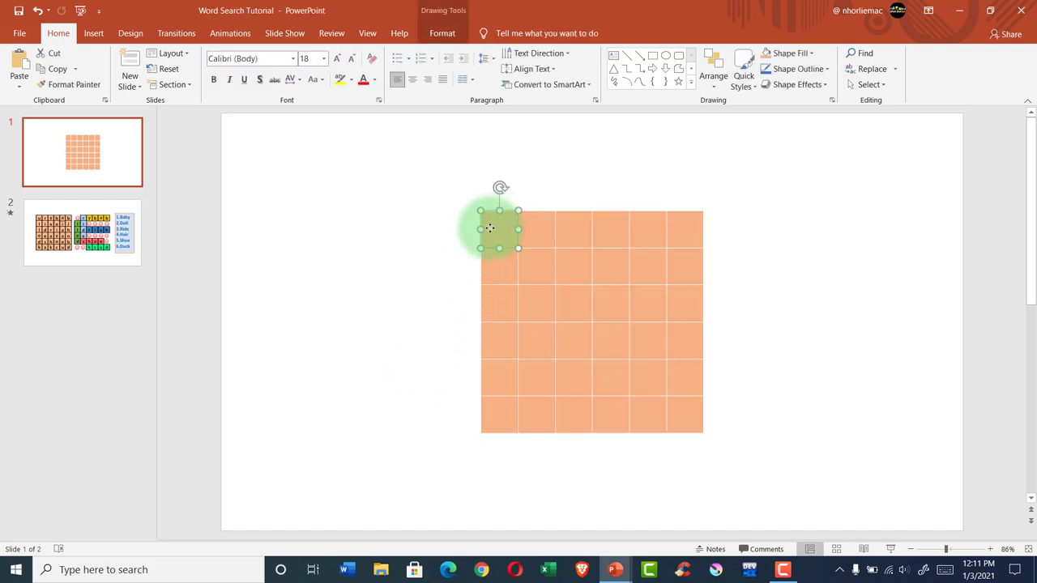
pyautogui.moveTo(501, 225); pyautogui.dragTo(407, 225)
pyautogui.moveTo(531, 221); pyautogui.dragTo(544, 163)
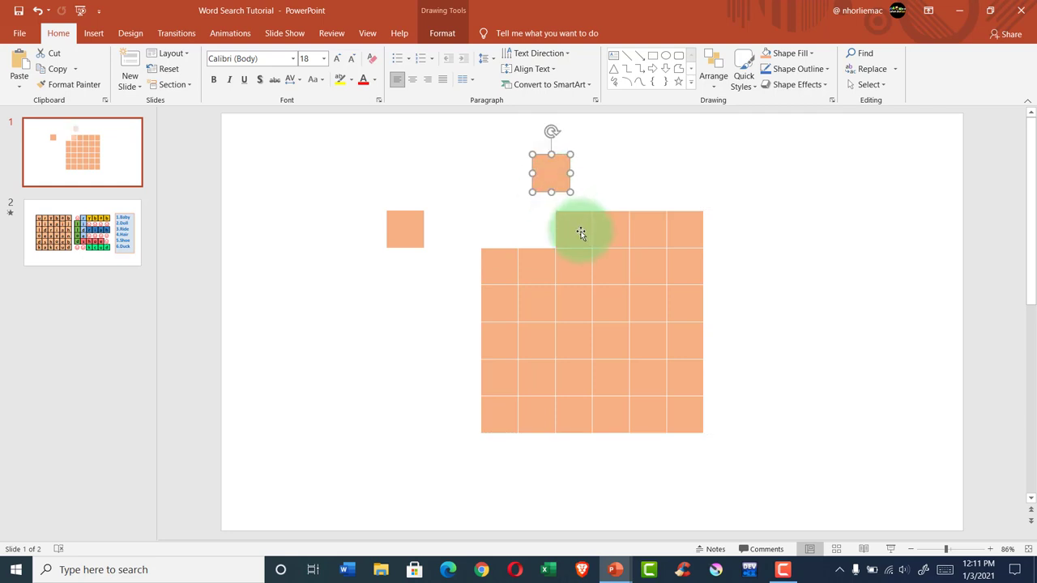
pyautogui.moveTo(583, 231); pyautogui.dragTo(623, 191)
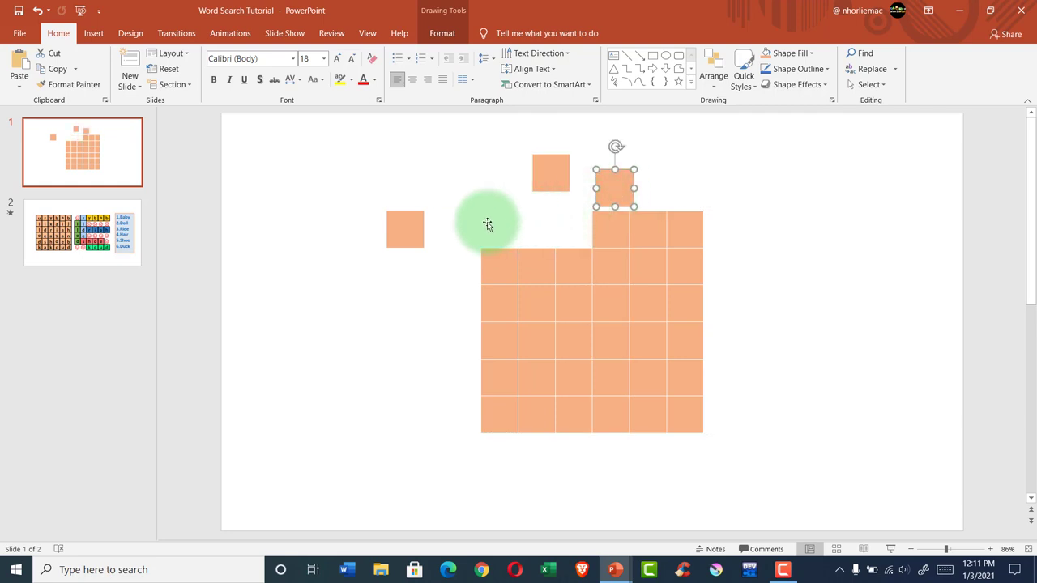
pyautogui.hotkey('ctrl', 'z')
pyautogui.hotkey('ctrl', 'z')
pyautogui.hotkey('ctrl', 'z')
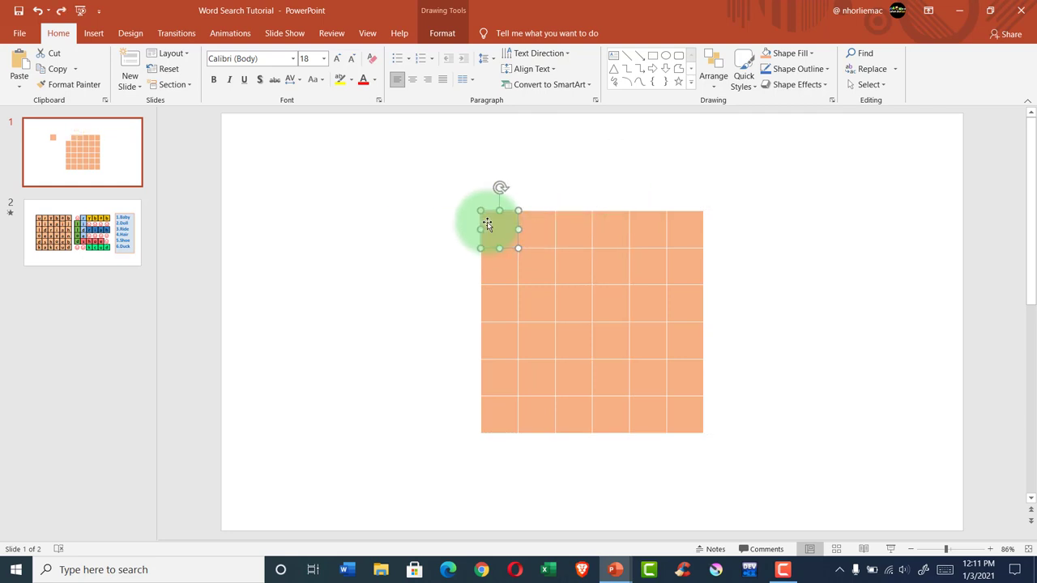
pyautogui.hotkey('ctrl', 'z')
# - Select all the grid cells and move the grid toward the slide's left side
pyautogui.click(430, 212)
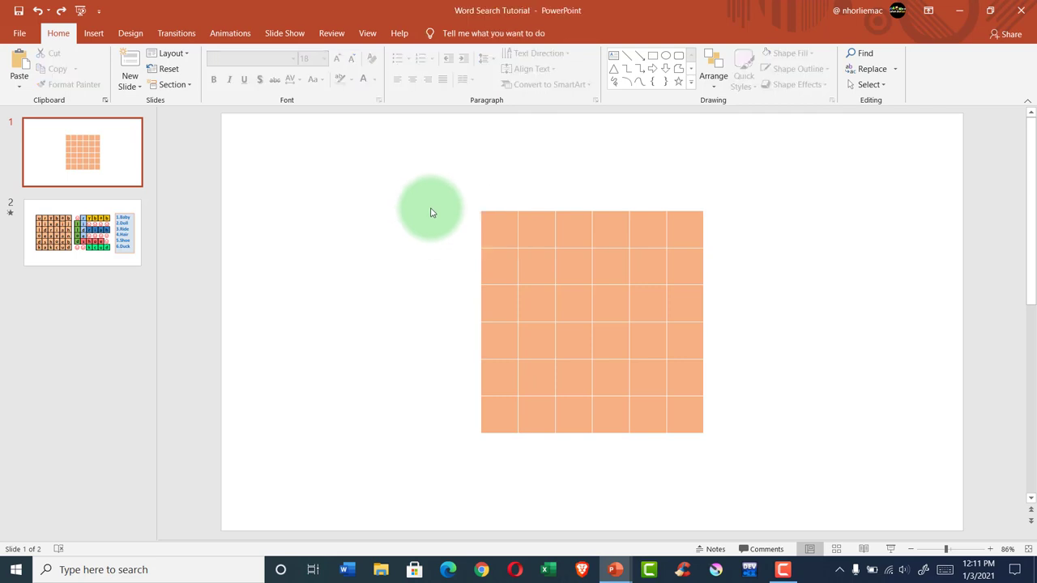
pyautogui.moveTo(421, 164)
pyautogui.mouseDown()
pyautogui.moveTo(566, 463)
pyautogui.moveTo(774, 513)
pyautogui.mouseUp()
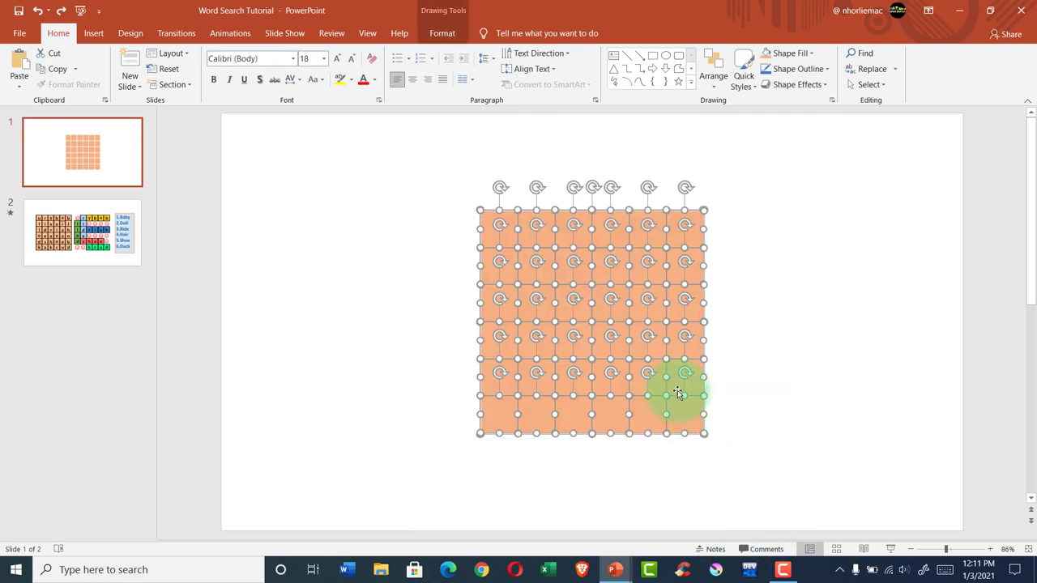
pyautogui.moveTo(625, 335); pyautogui.dragTo(407, 336)
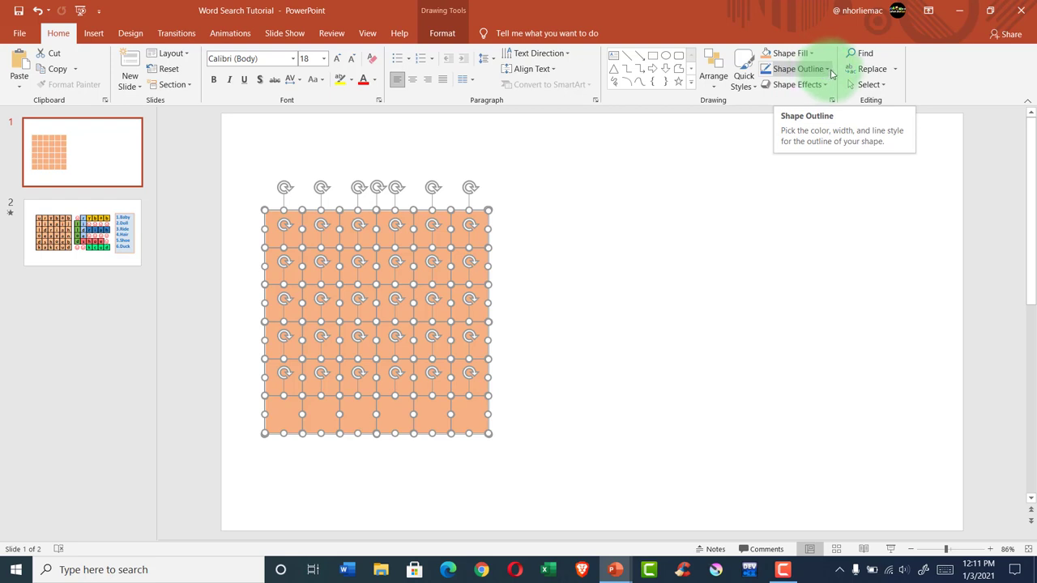
# - Give every cell a purple outline with 3 pt weight
pyautogui.click(826, 72)
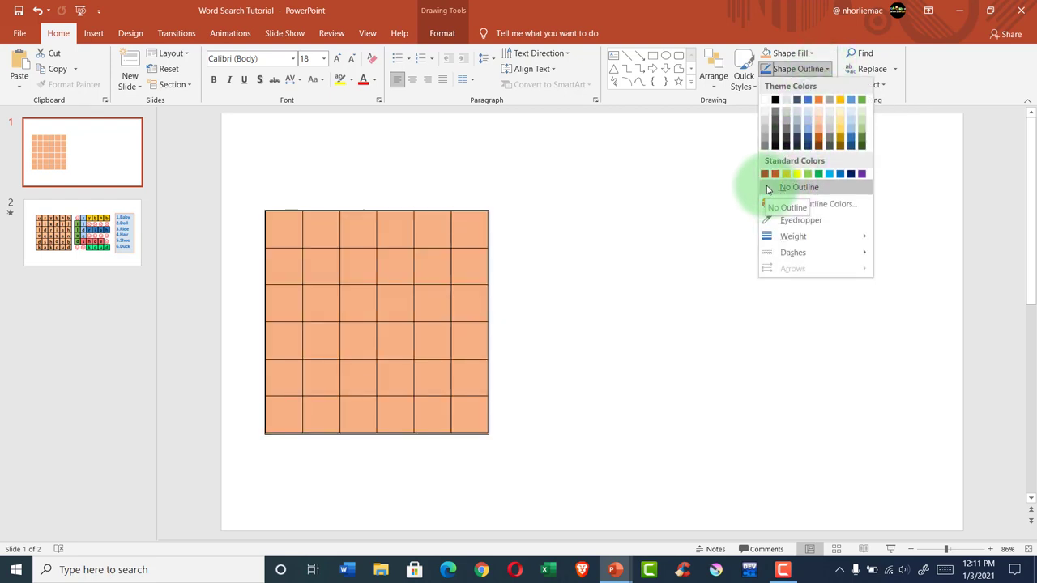
pyautogui.moveTo(785, 254)
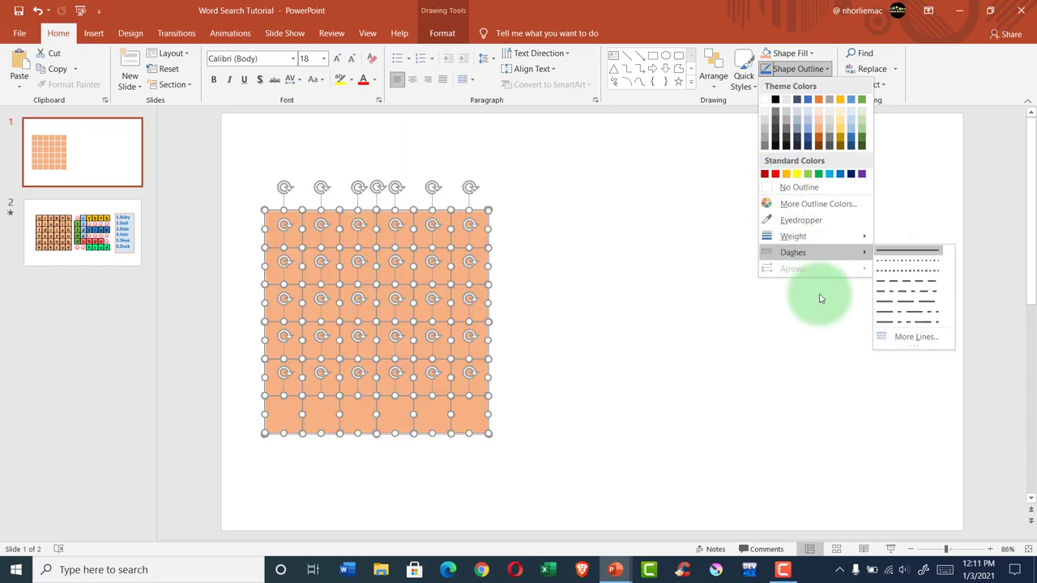
pyautogui.moveTo(802, 237)
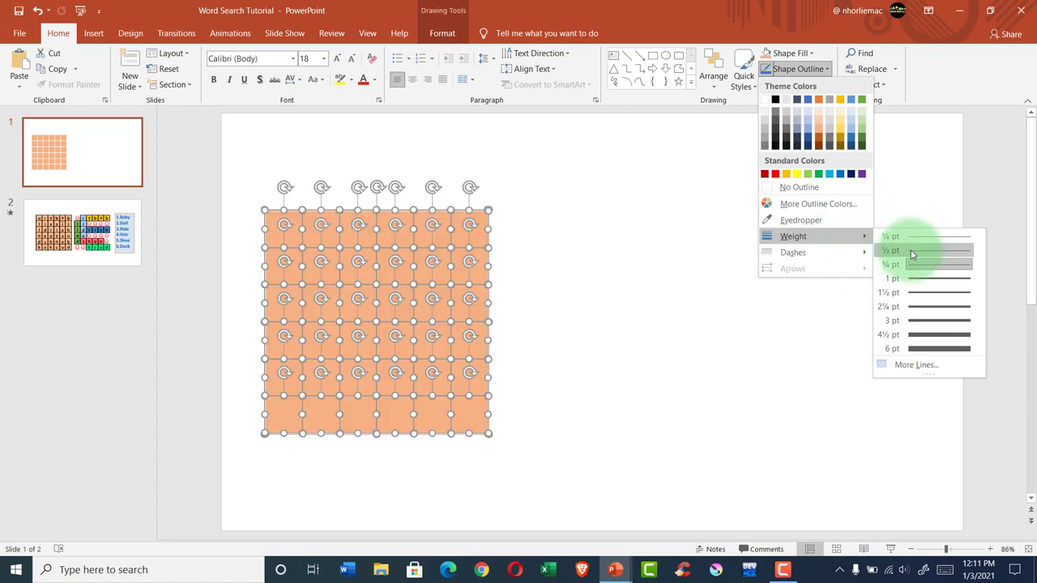
pyautogui.click(931, 307)
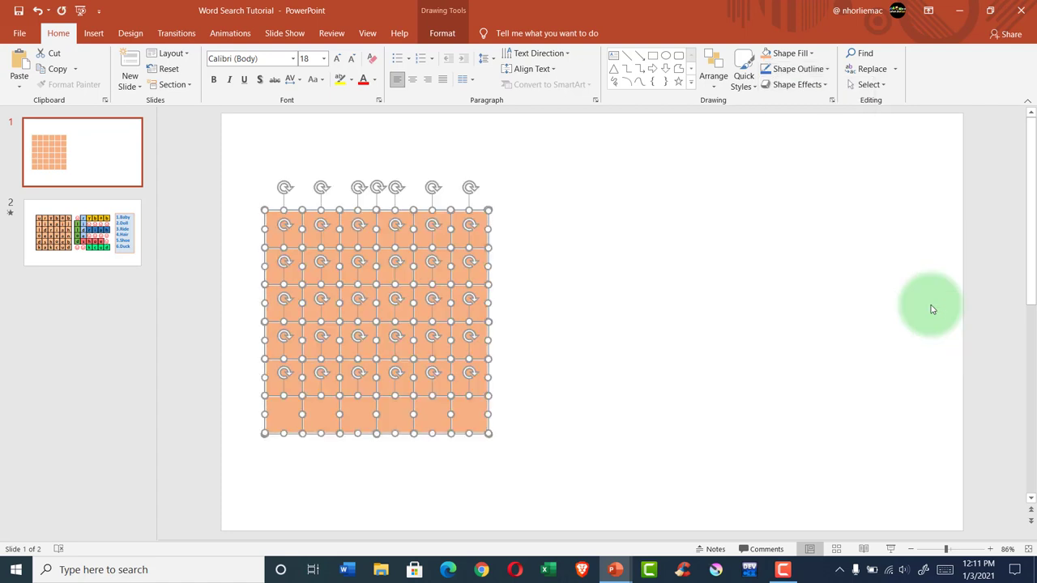
pyautogui.click(826, 72)
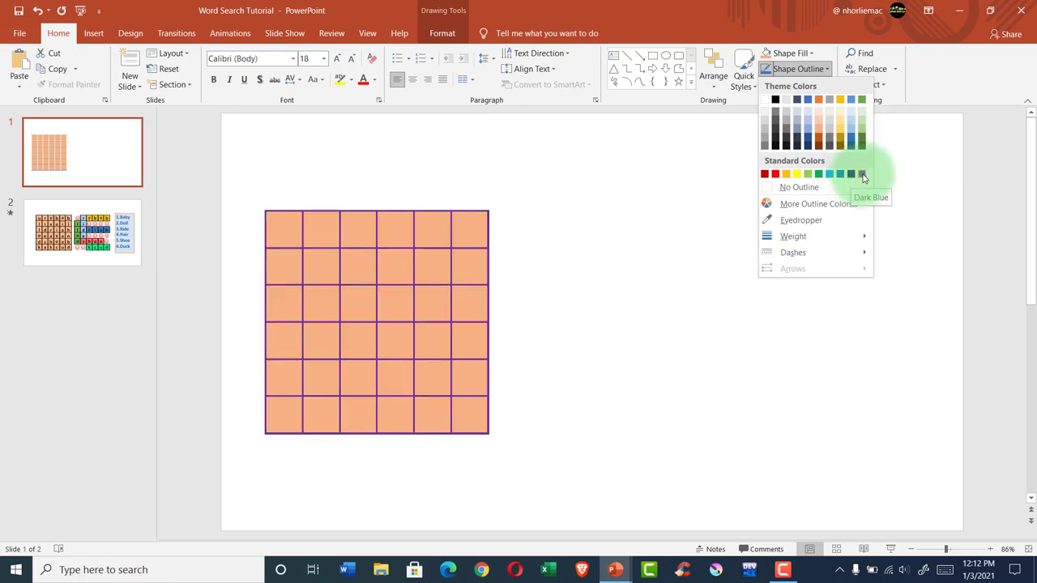
pyautogui.click(861, 173)
pyautogui.click(818, 70)
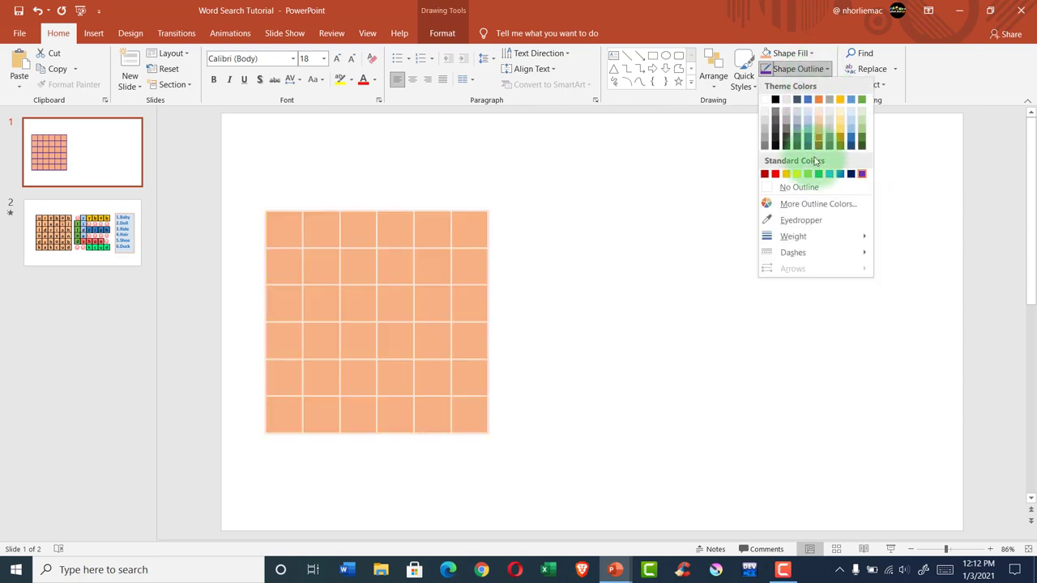
pyautogui.moveTo(858, 236)
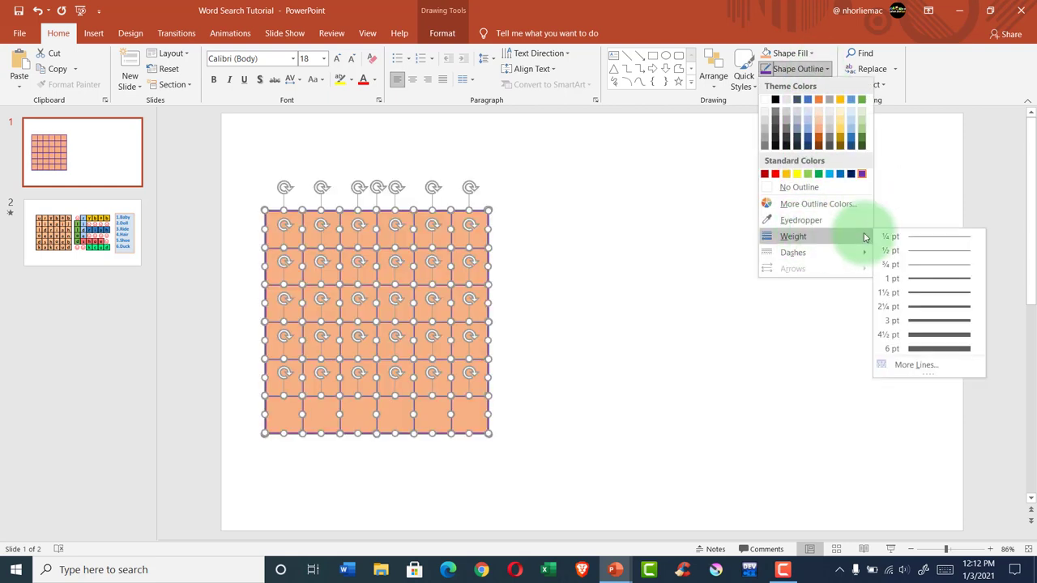
pyautogui.click(937, 321)
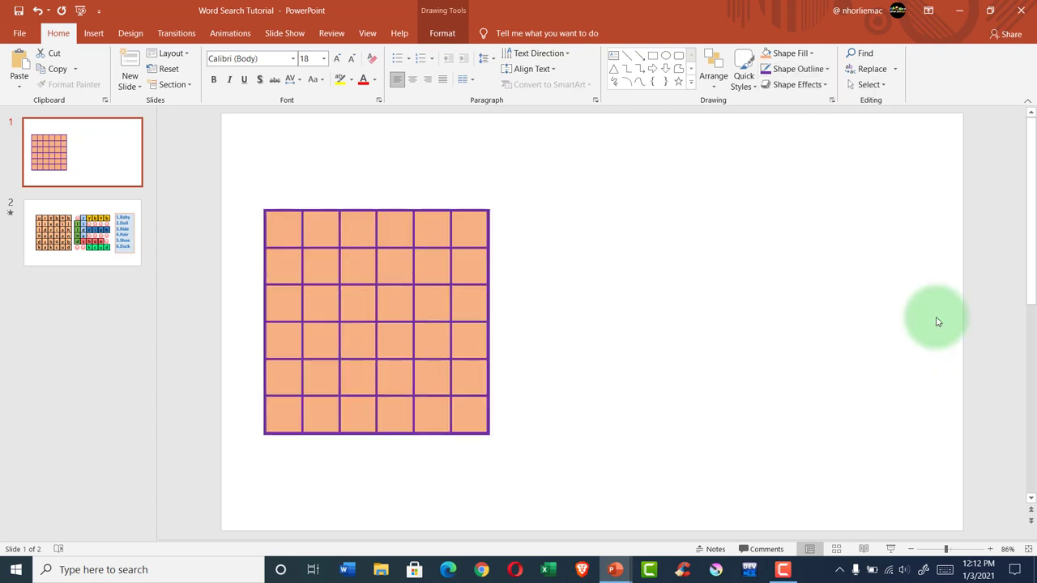
# - Select three of the grid's vertical lines in turn, then deselect
pyautogui.click(540, 296)
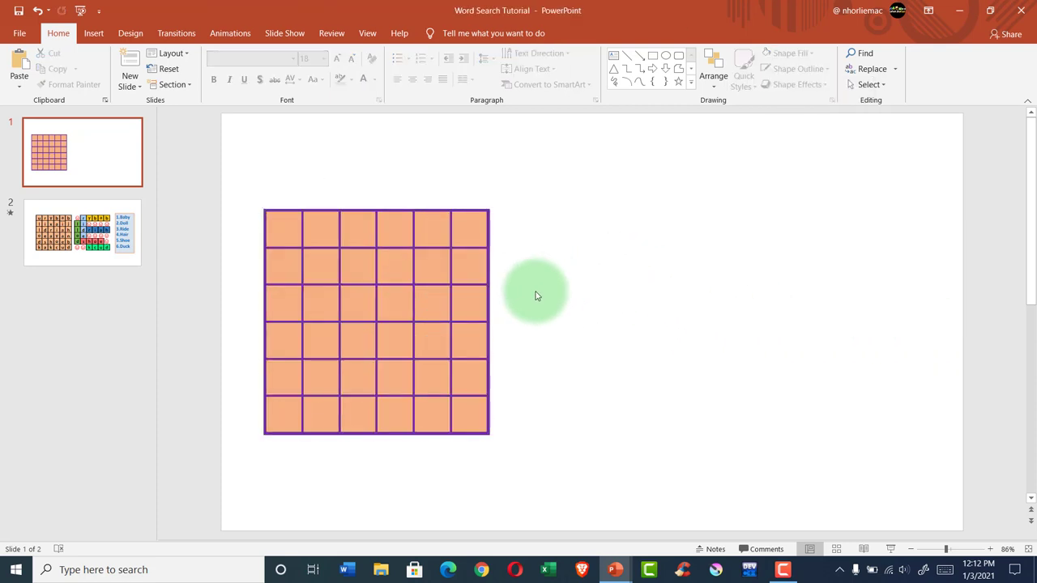
pyautogui.click(301, 232)
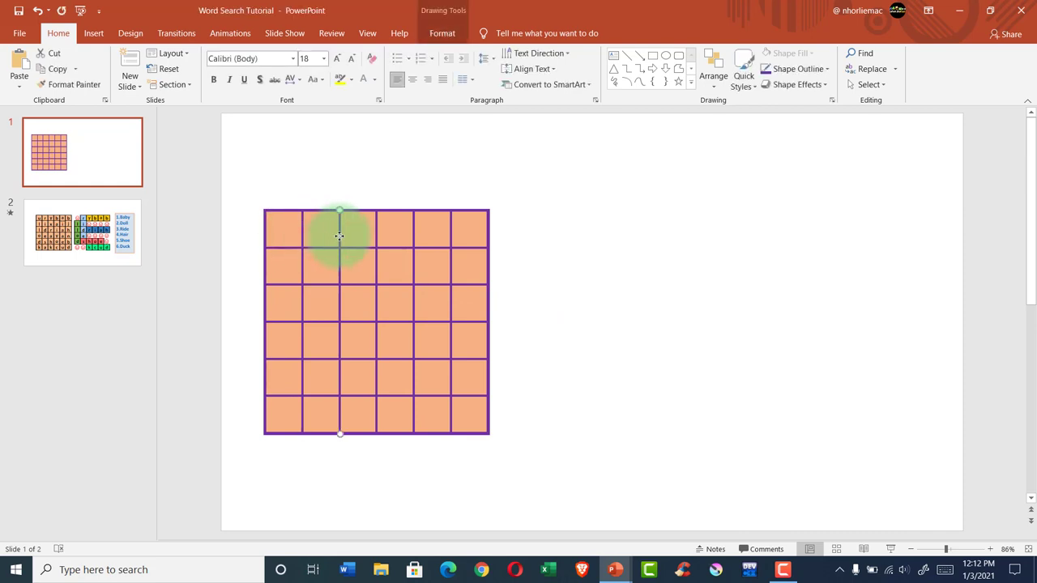
pyautogui.click(375, 239)
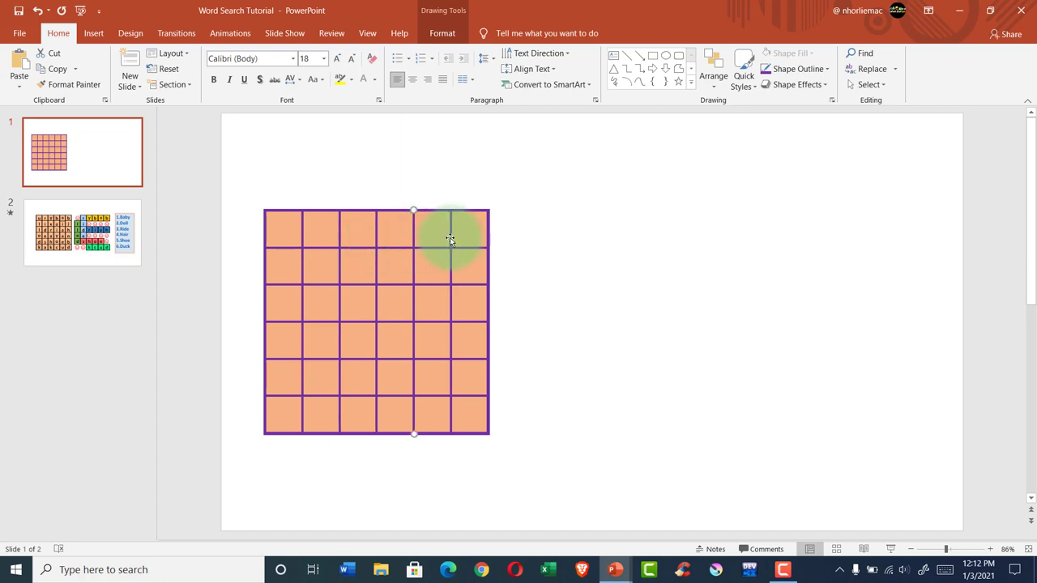
pyautogui.click(450, 238)
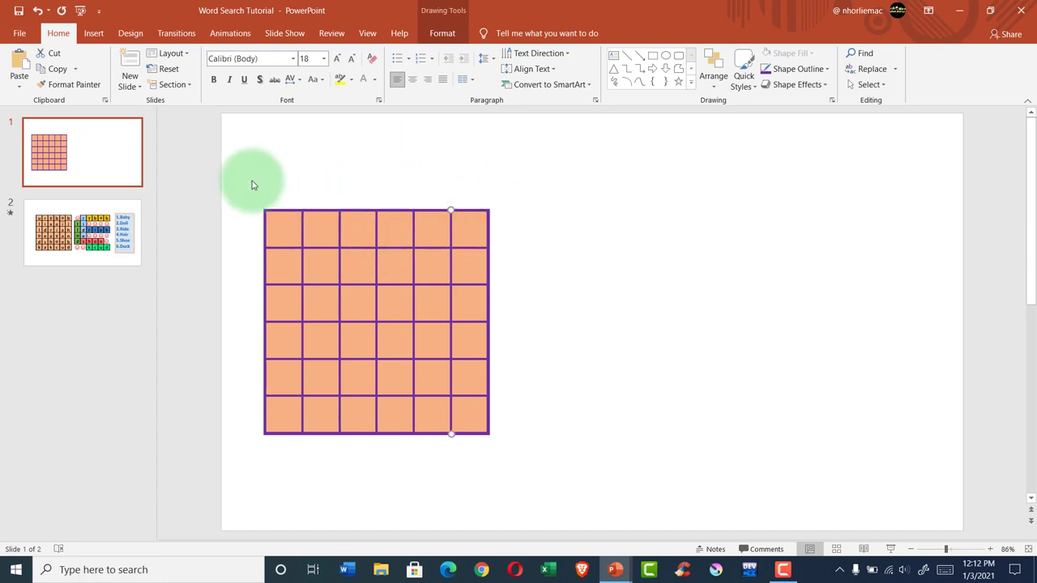
pyautogui.click(253, 186)
# - Drag the top-right cell out of the grid, undo the move, and deselect
pyautogui.moveTo(248, 178); pyautogui.dragTo(532, 479)
pyautogui.click(470, 232)
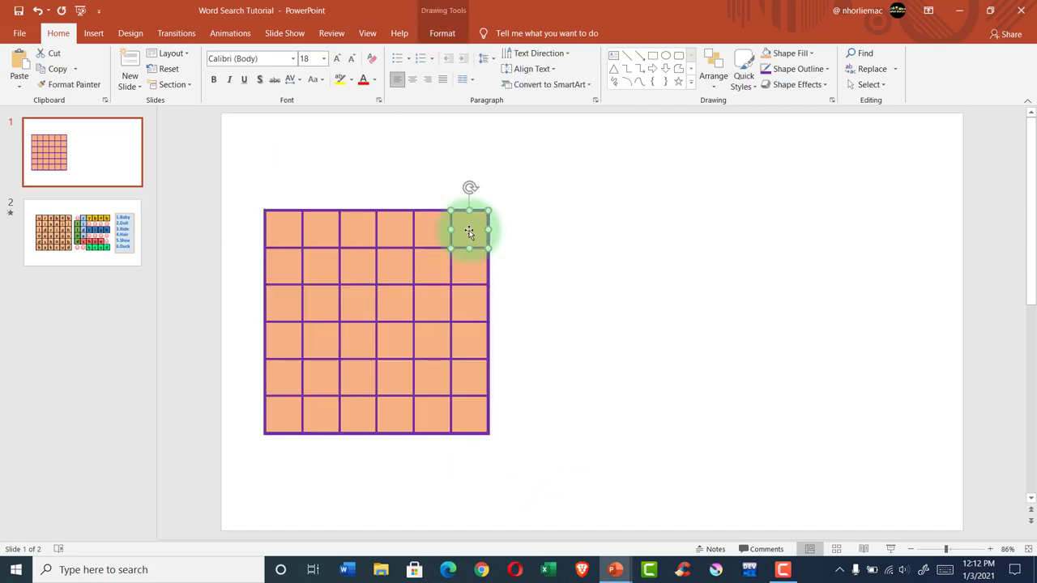
pyautogui.moveTo(470, 232)
pyautogui.mouseDown()
pyautogui.moveTo(472, 204)
pyautogui.moveTo(507, 210)
pyautogui.moveTo(493, 215)
pyautogui.mouseUp()
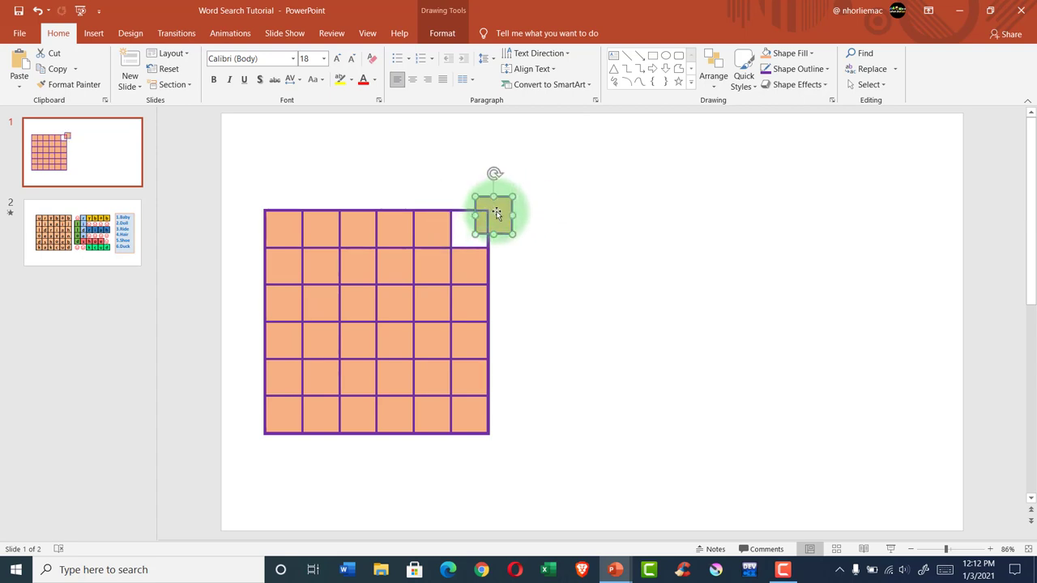
pyautogui.hotkey('ctrl', 'z')
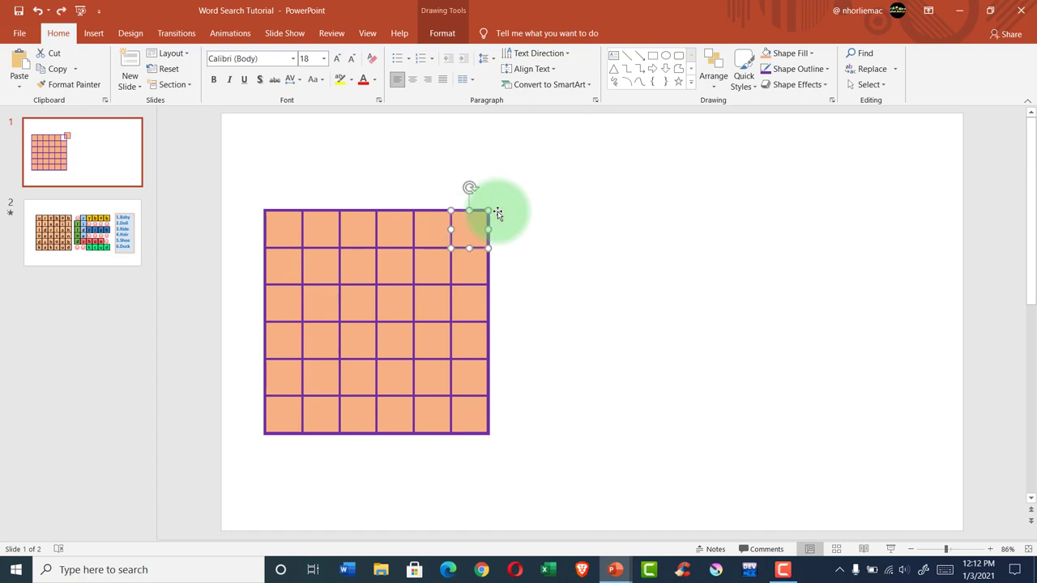
pyautogui.click(613, 217)
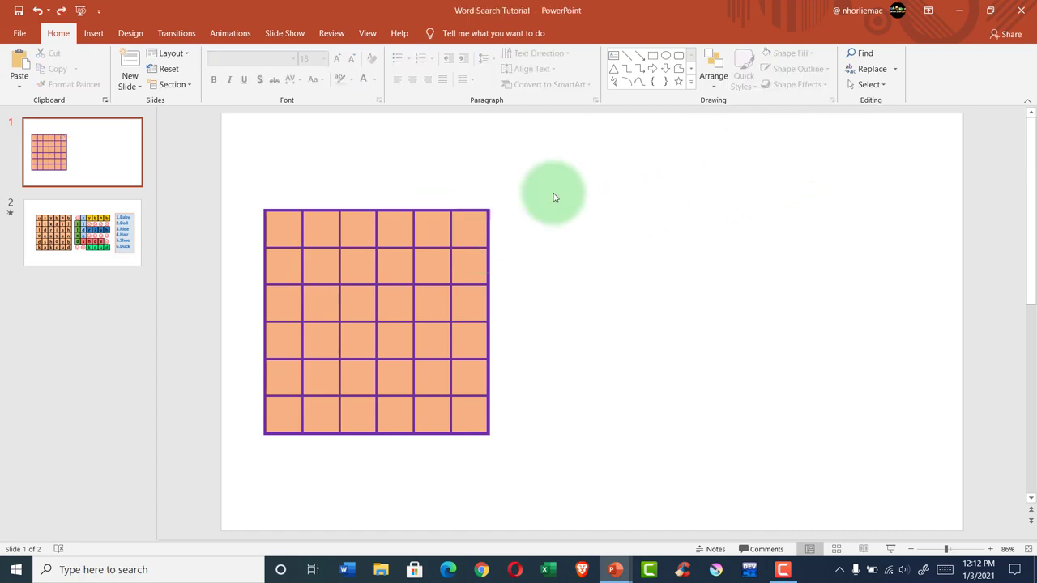
# - In the Selection pane, delete the stray AutoShape 3 object
pyautogui.click(873, 86)
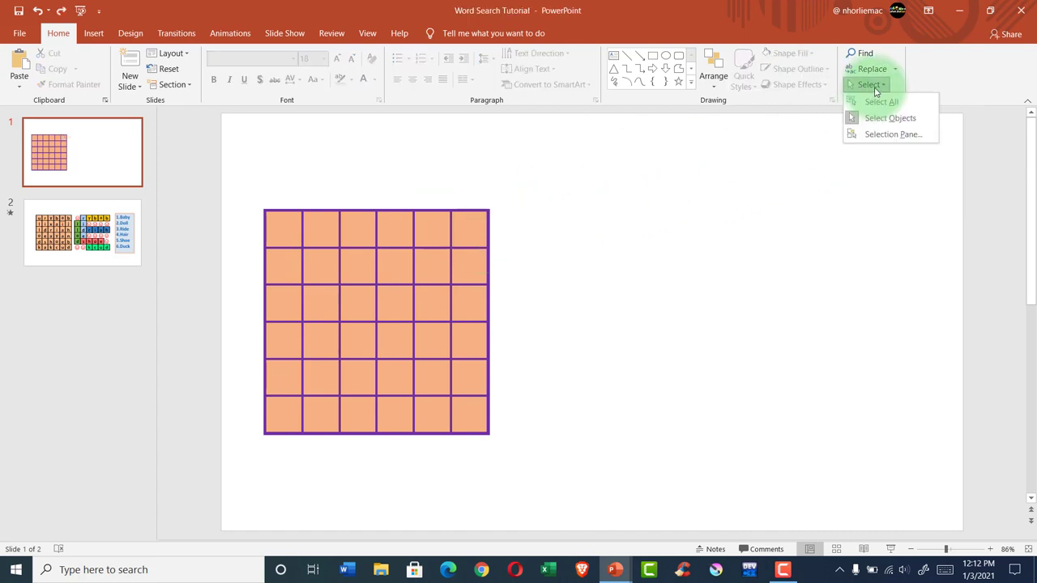
pyautogui.click(893, 135)
pyautogui.scroll(-5, 931, 340)
pyautogui.scroll(-3, 933, 353)
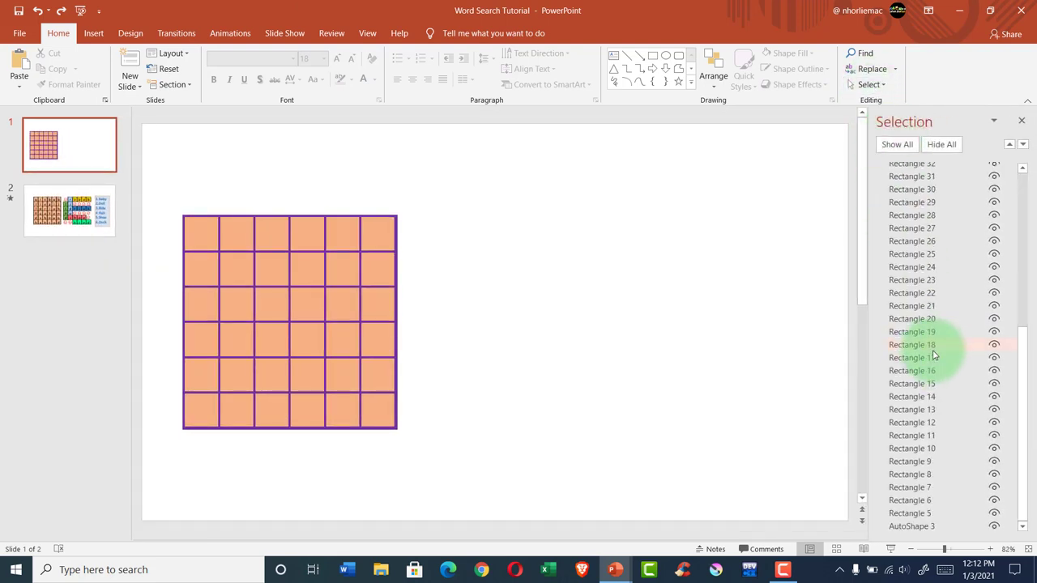
pyautogui.click(906, 527)
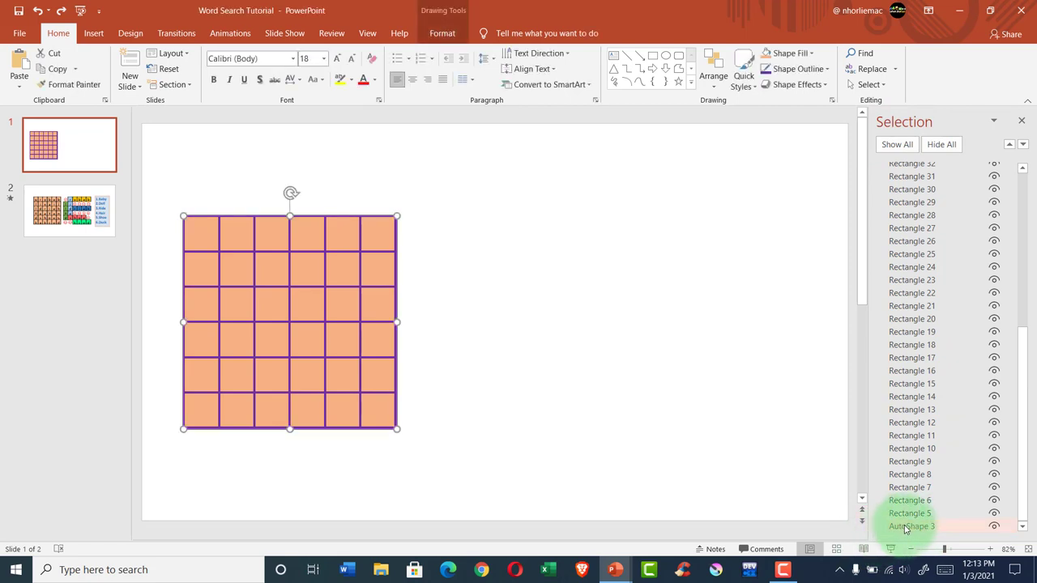
pyautogui.click(905, 527)
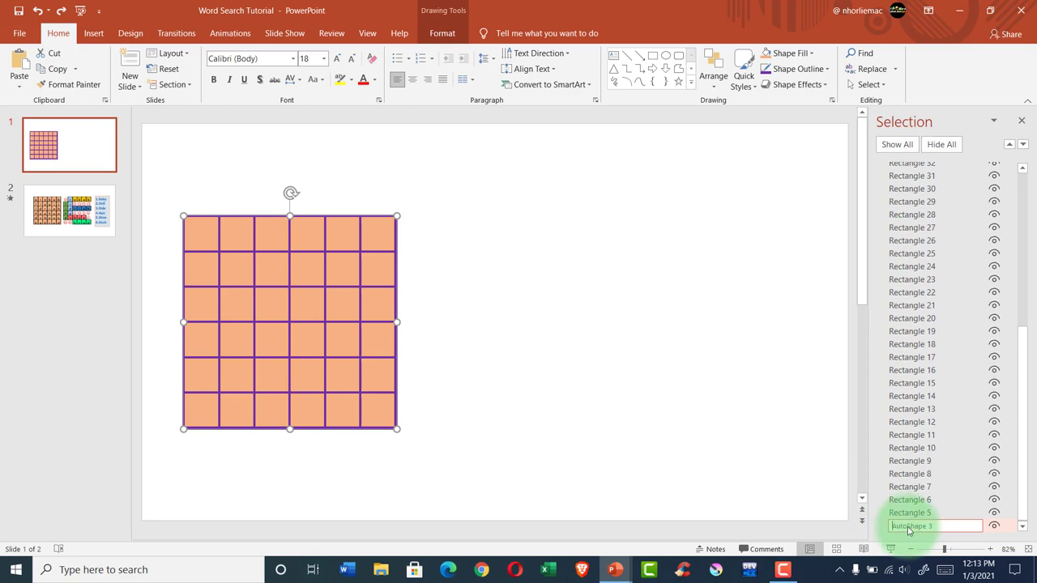
pyautogui.click(761, 502)
pyautogui.click(909, 527)
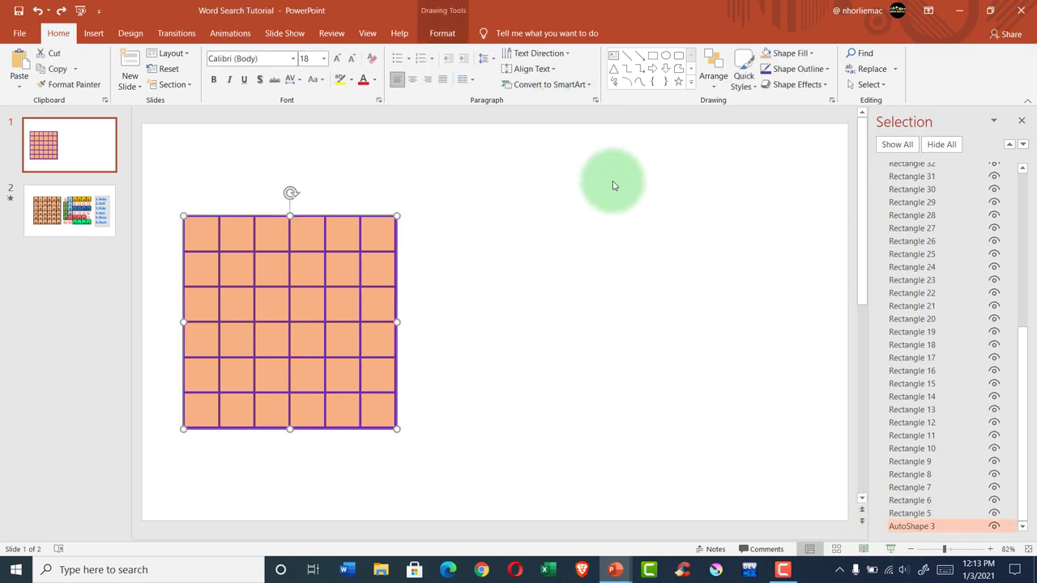
pyautogui.press('Delete')
pyautogui.press('Delete')
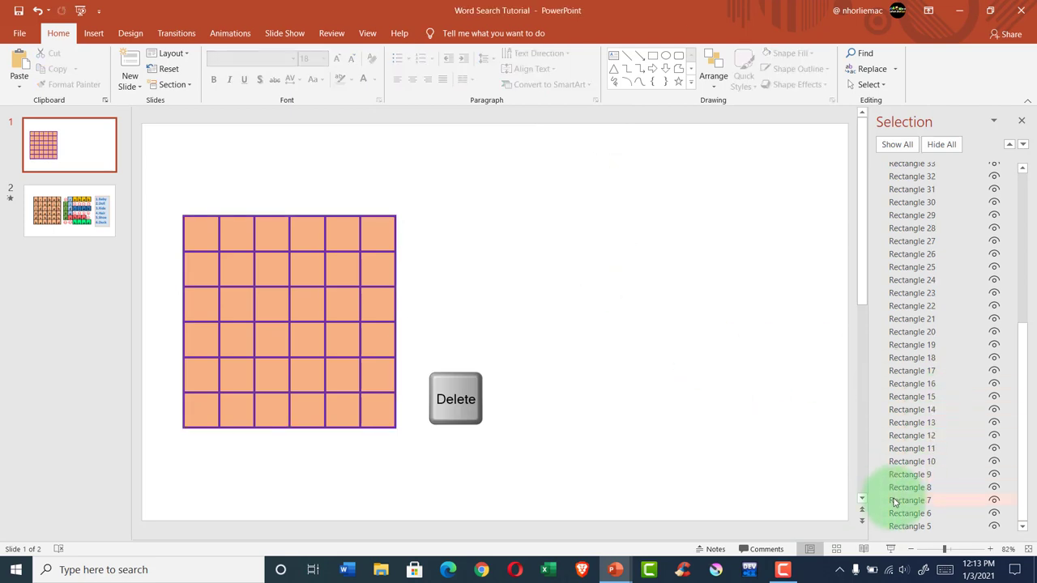
# - Delete Line 54, the topmost line shape in the list
pyautogui.scroll(4, 923, 348)
pyautogui.scroll(2, 923, 346)
pyautogui.scroll(1, 924, 346)
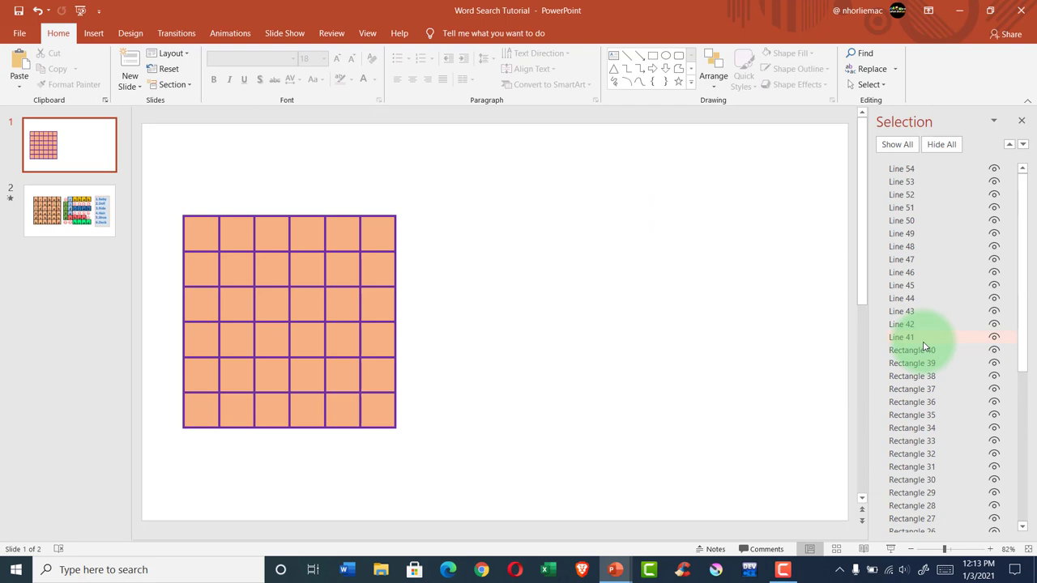
pyautogui.click(907, 172)
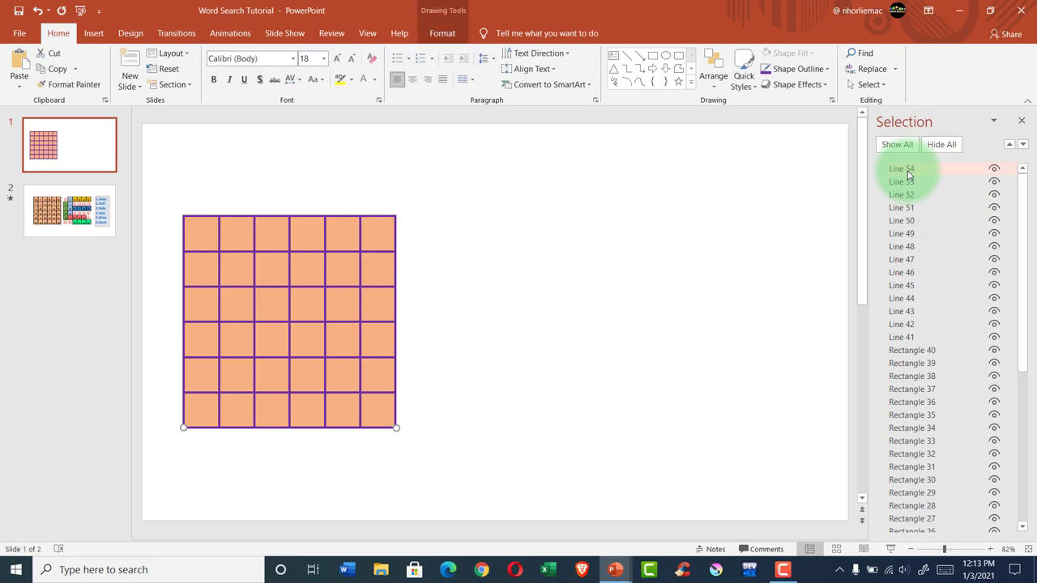
pyautogui.press('Delete')
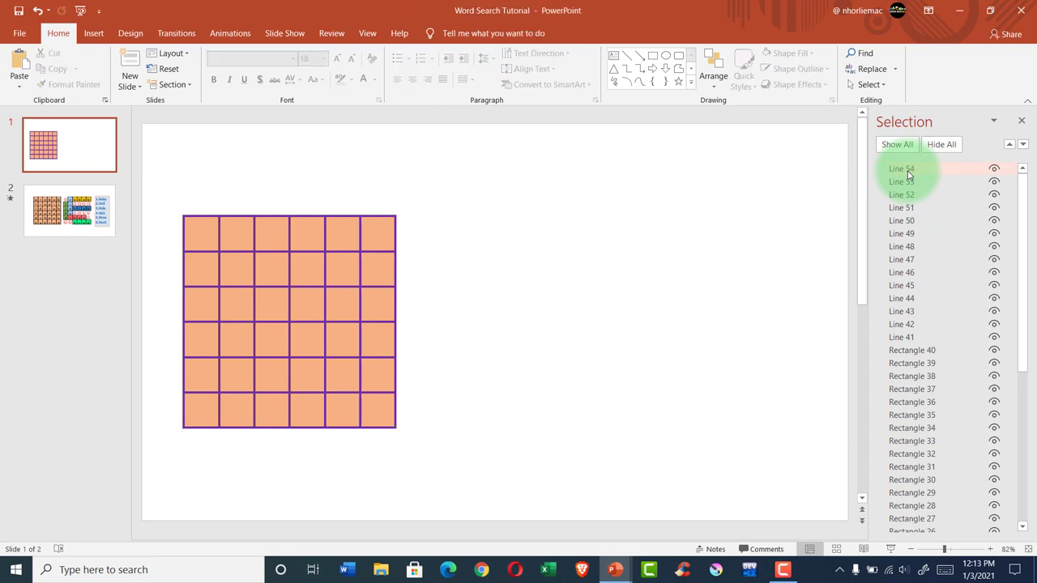
# - Select Lines 53 down to 41 together and delete them
pyautogui.click(906, 172)
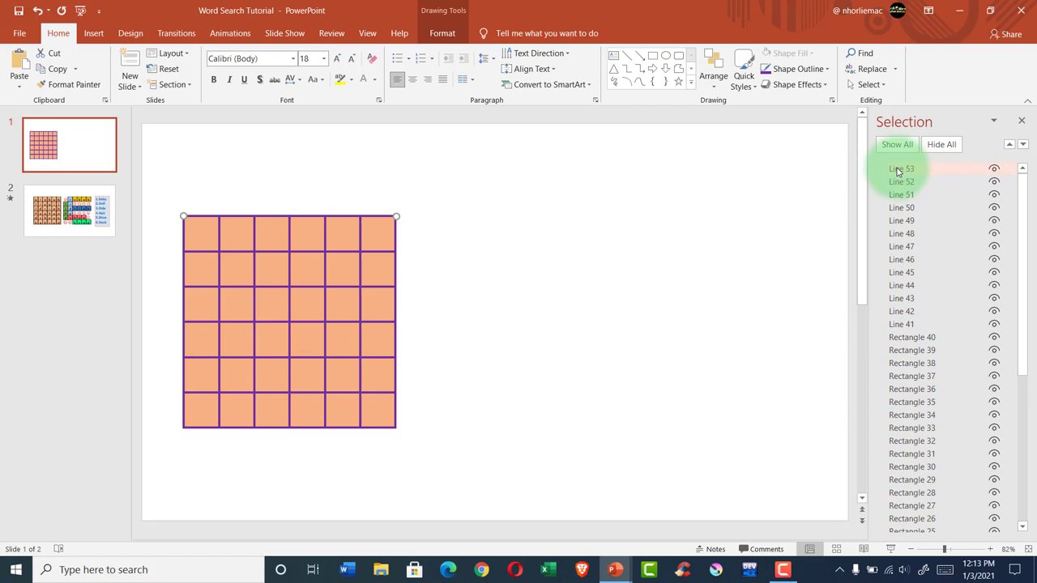
pyautogui.keyDown('ctrl'); pyautogui.click(897, 182); pyautogui.keyUp('ctrl')
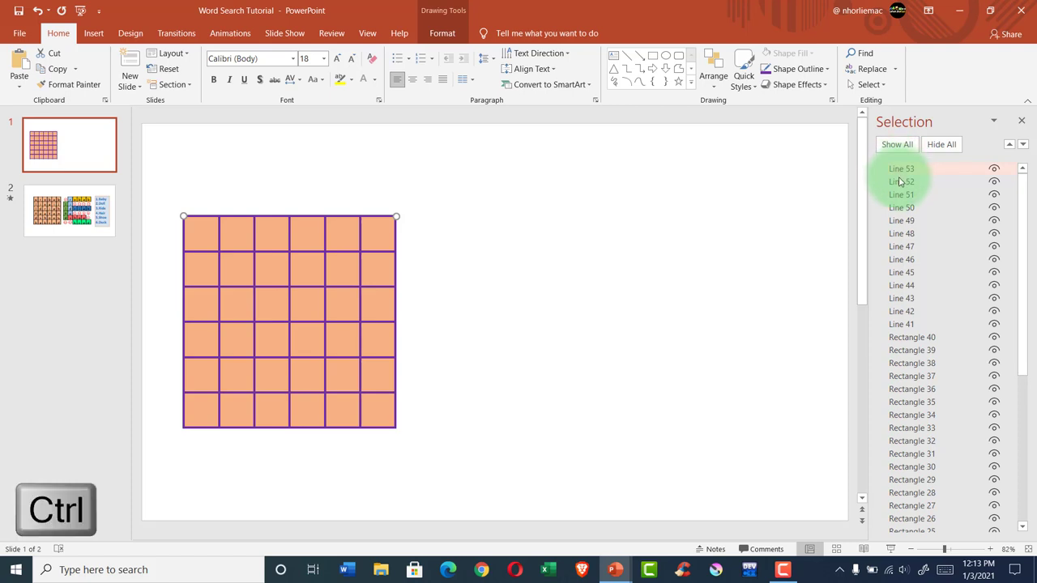
pyautogui.keyDown('ctrl'); pyautogui.click(896, 195); pyautogui.keyUp('ctrl')
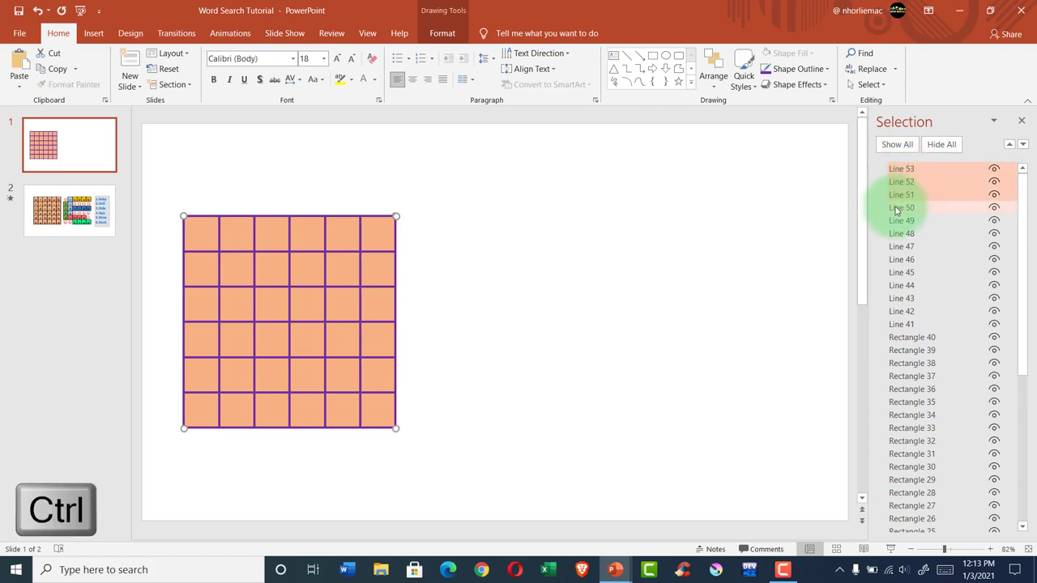
pyautogui.keyDown('ctrl'); pyautogui.click(895, 207); pyautogui.keyUp('ctrl')
pyautogui.keyDown('ctrl'); pyautogui.click(894, 223); pyautogui.keyUp('ctrl')
pyautogui.keyDown('ctrl'); pyautogui.click(895, 234); pyautogui.keyUp('ctrl')
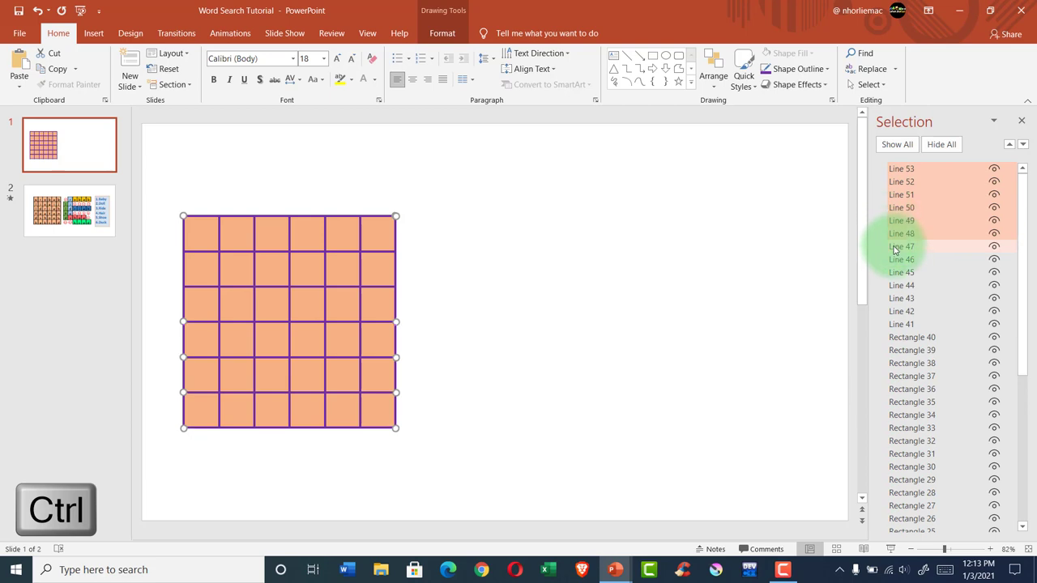
pyautogui.keyDown('ctrl'); pyautogui.click(895, 247); pyautogui.keyUp('ctrl')
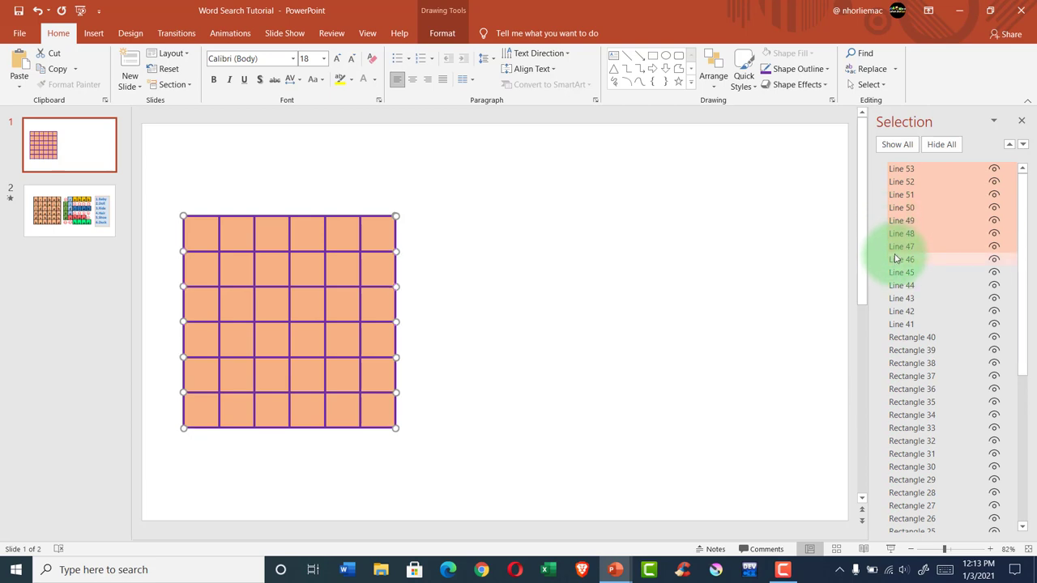
pyautogui.keyDown('ctrl'); pyautogui.click(895, 259); pyautogui.keyUp('ctrl')
pyautogui.keyDown('ctrl'); pyautogui.click(895, 272); pyautogui.keyUp('ctrl')
pyautogui.keyDown('ctrl'); pyautogui.click(895, 285); pyautogui.keyUp('ctrl')
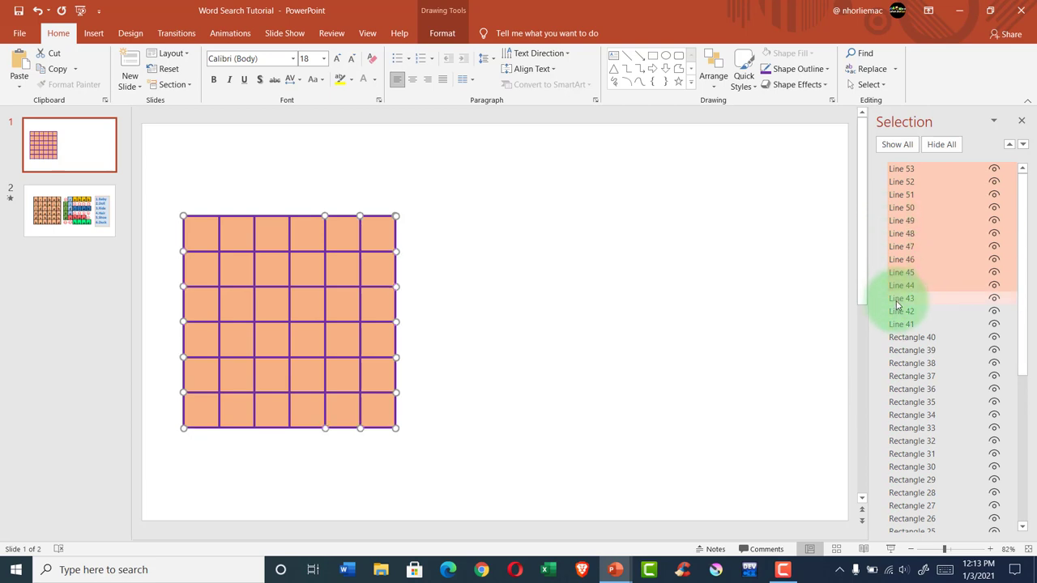
pyautogui.keyDown('ctrl'); pyautogui.click(896, 298); pyautogui.keyUp('ctrl')
pyautogui.keyDown('ctrl'); pyautogui.click(897, 311); pyautogui.keyUp('ctrl')
pyautogui.keyDown('ctrl'); pyautogui.click(898, 324); pyautogui.keyUp('ctrl')
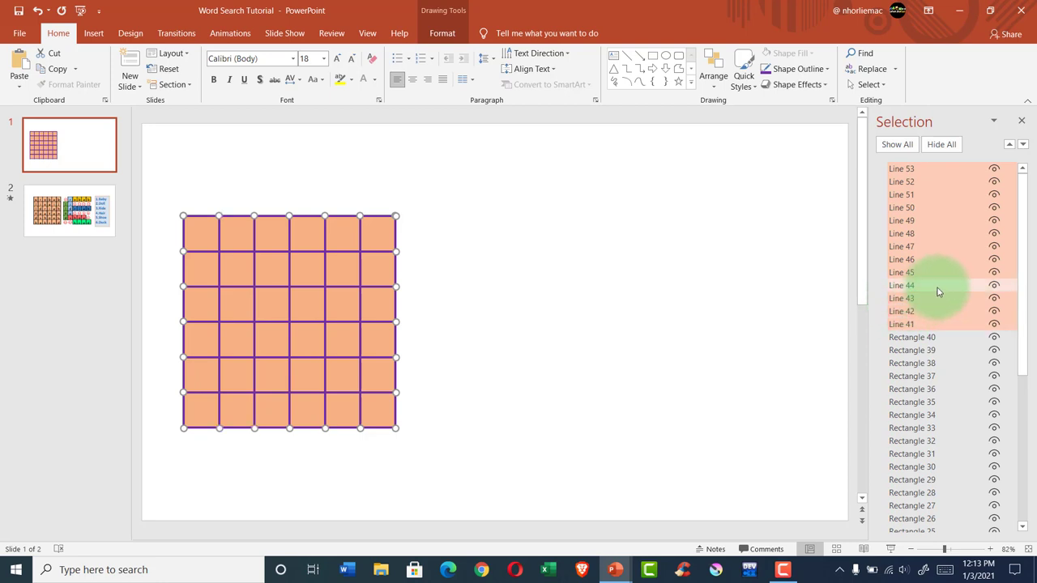
pyautogui.moveTo(1022, 336)
pyautogui.mouseDown()
pyautogui.moveTo(1026, 486)
pyautogui.moveTo(1025, 349)
pyautogui.mouseUp()
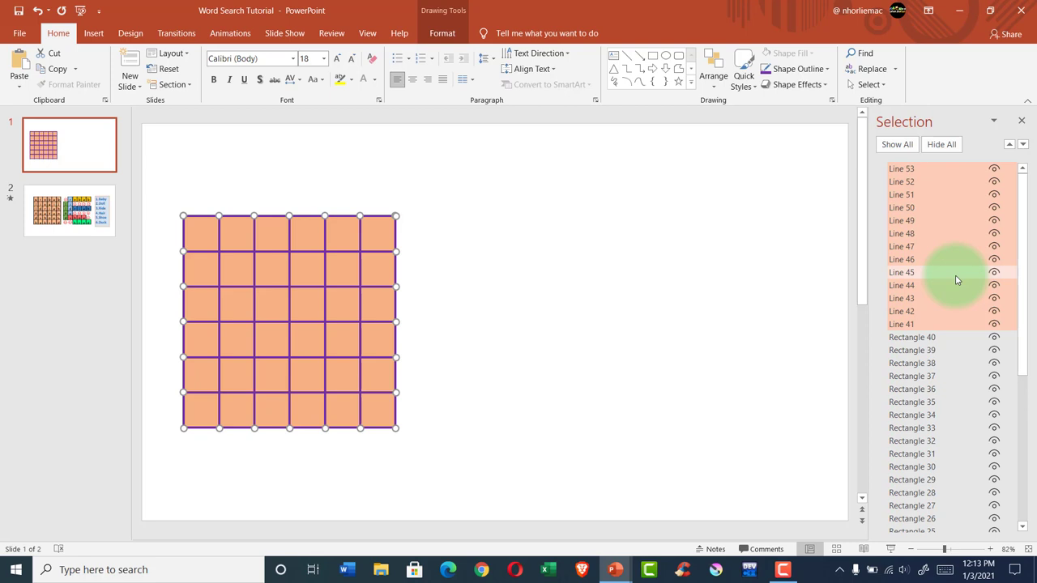
pyautogui.press('Delete')
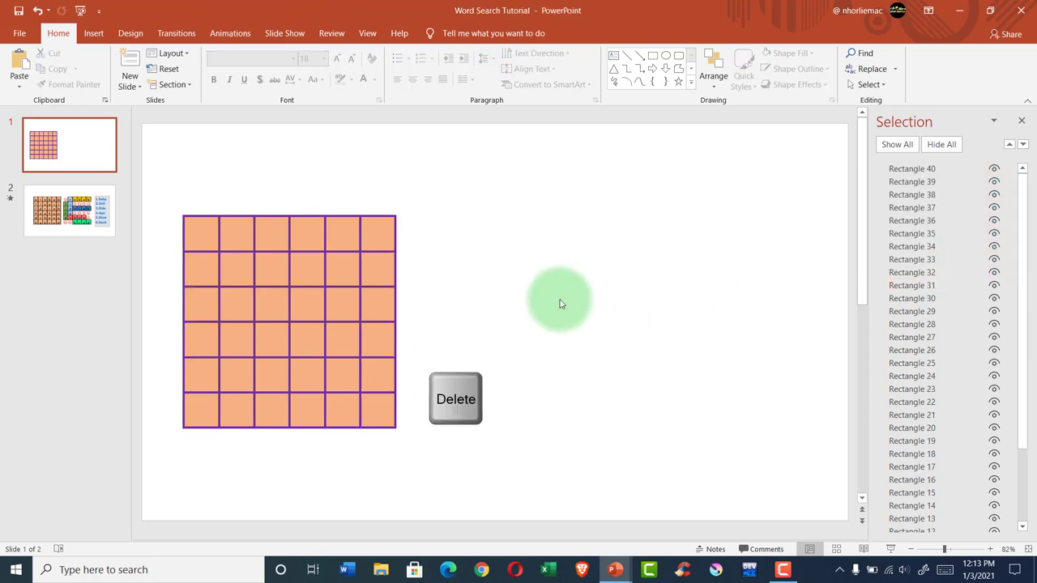
# - Swap the top-right and fifth top-row squares into place, then select all 36 squares
pyautogui.moveTo(377, 233); pyautogui.dragTo(445, 215)
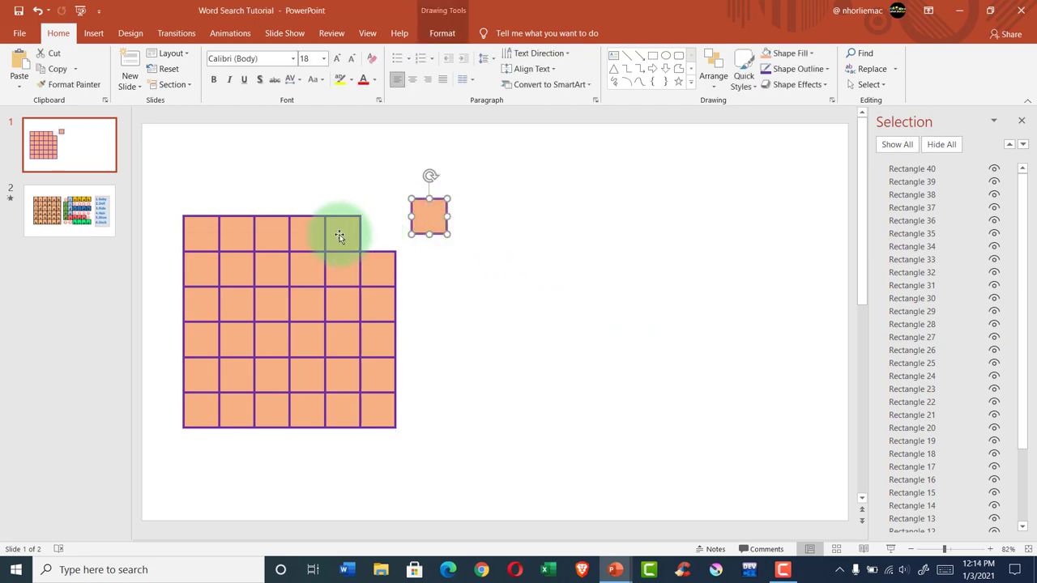
pyautogui.moveTo(340, 234); pyautogui.dragTo(355, 191)
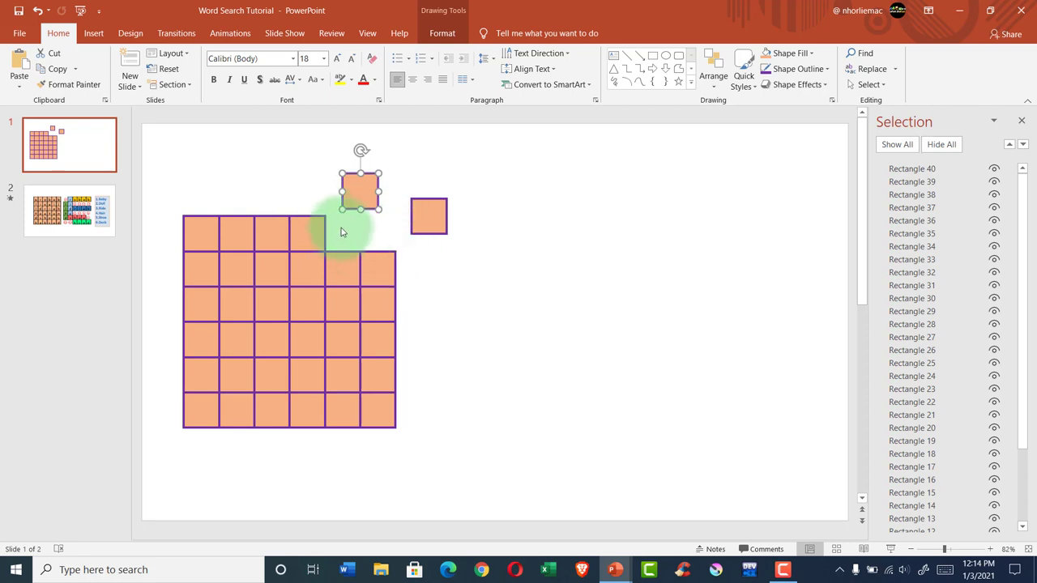
pyautogui.moveTo(357, 191); pyautogui.dragTo(341, 233)
pyautogui.moveTo(428, 216); pyautogui.dragTo(377, 233)
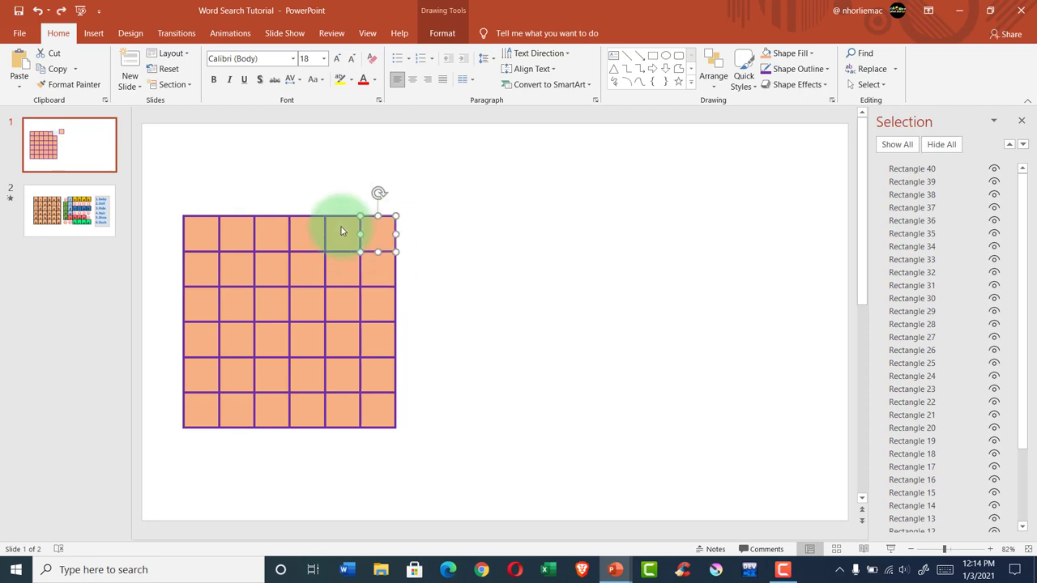
pyautogui.click(473, 269)
pyautogui.moveTo(159, 175)
pyautogui.mouseDown()
pyautogui.moveTo(387, 476)
pyautogui.moveTo(454, 467)
pyautogui.mouseUp()
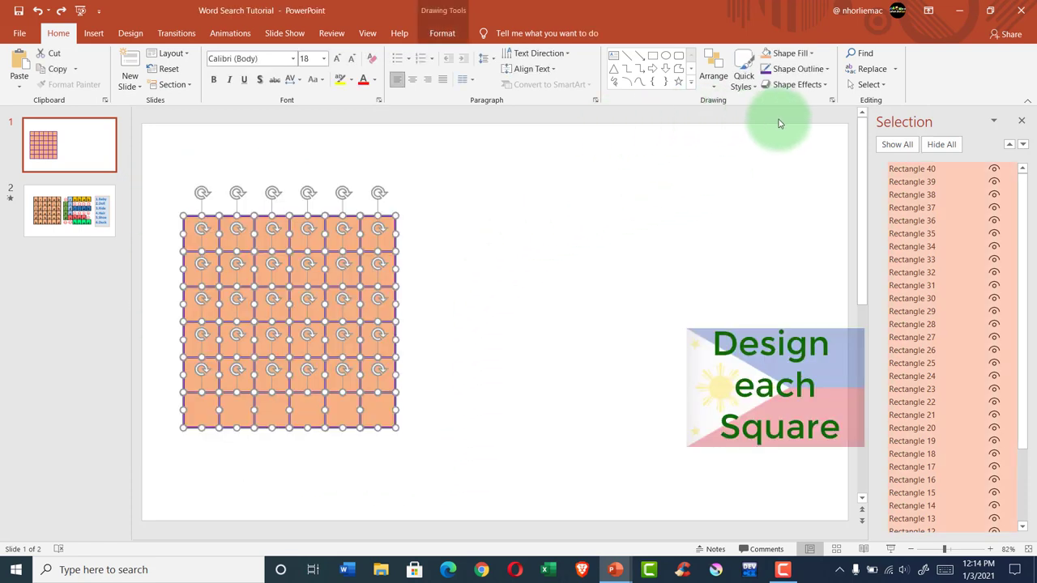
# - Give all selected squares the Divot bevel from Shape Effects, then deselect them
pyautogui.click(829, 88)
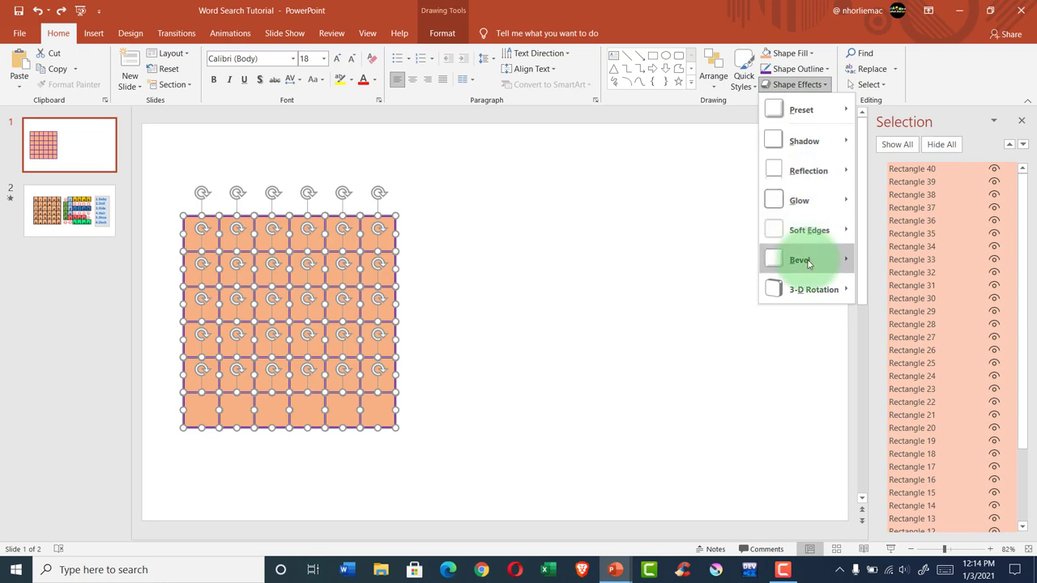
pyautogui.moveTo(810, 261)
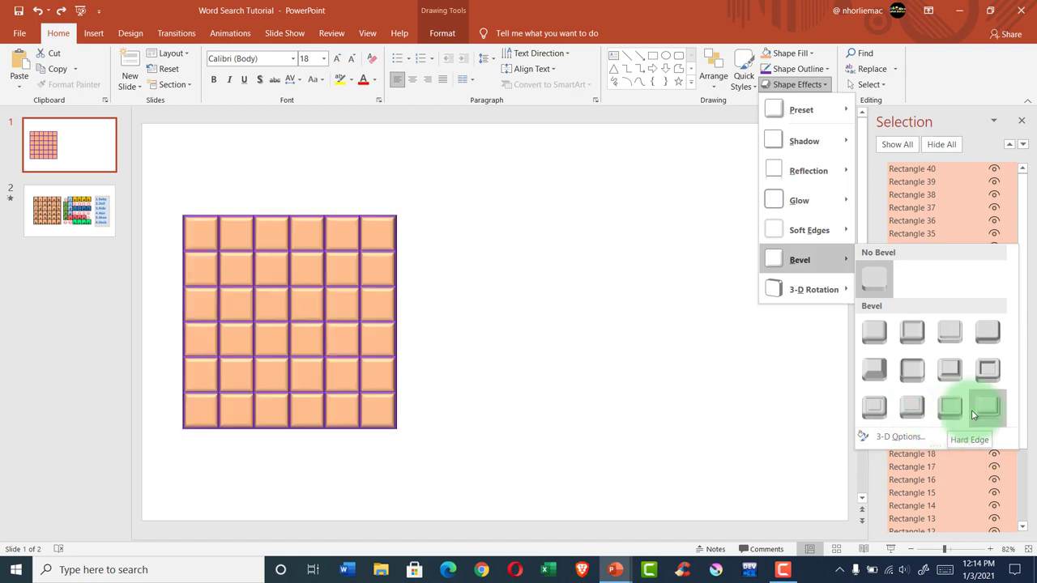
pyautogui.click(877, 413)
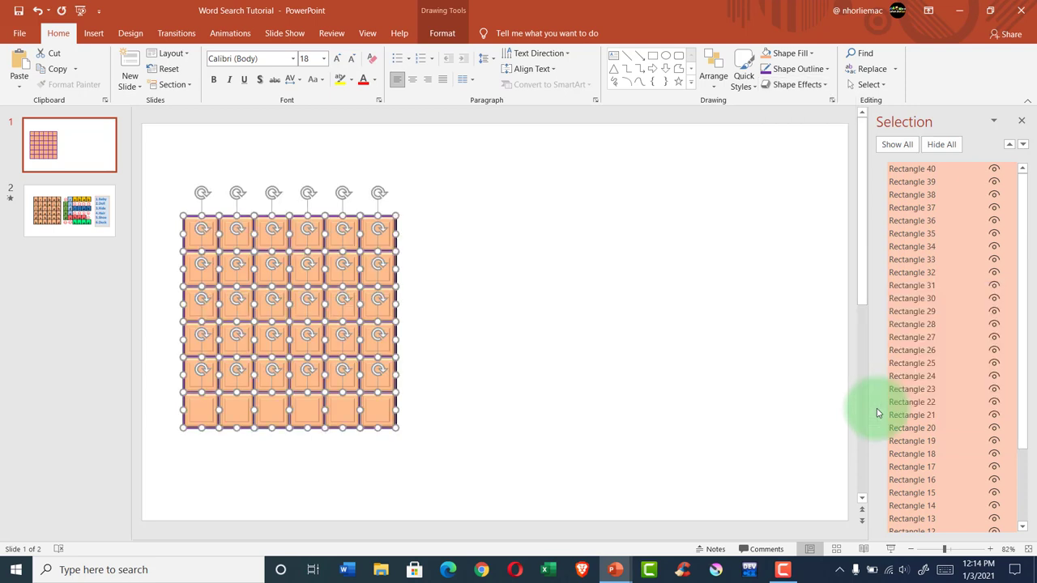
pyautogui.click(466, 419)
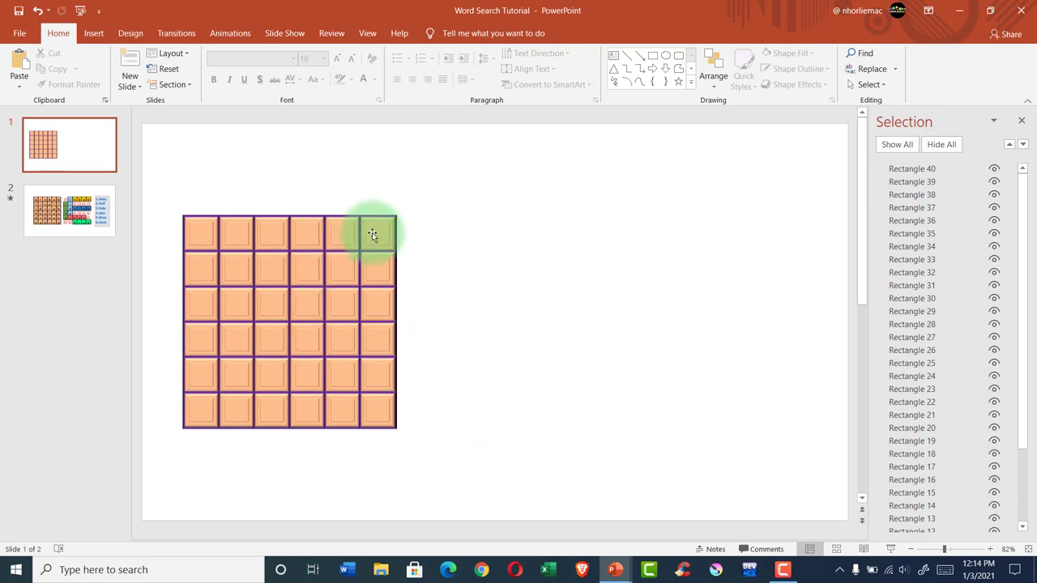
# - Check slide 2's answer grid, then select the top-right square on slide 1
pyautogui.click(81, 232)
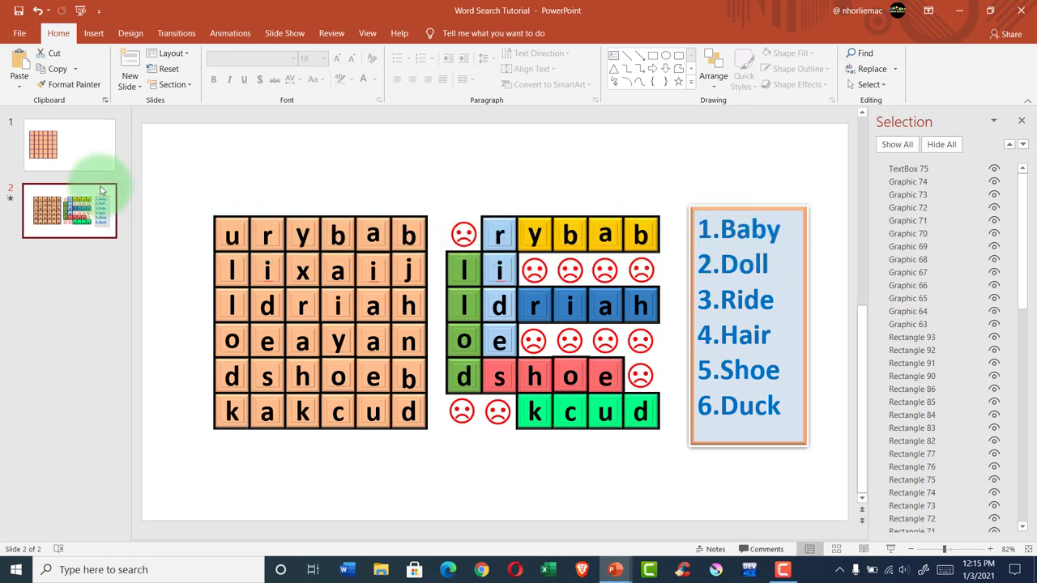
pyautogui.click(65, 140)
pyautogui.click(375, 237)
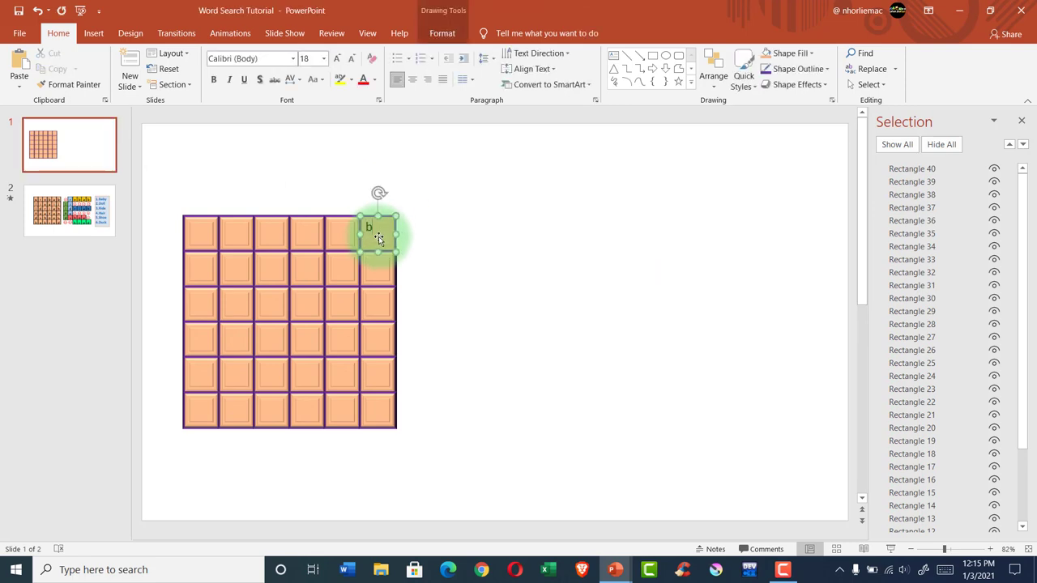
# - Set the top-right square's 'b' to bold 40 pt, centred horizontally and vertically
pyautogui.doubleClick(378, 238)
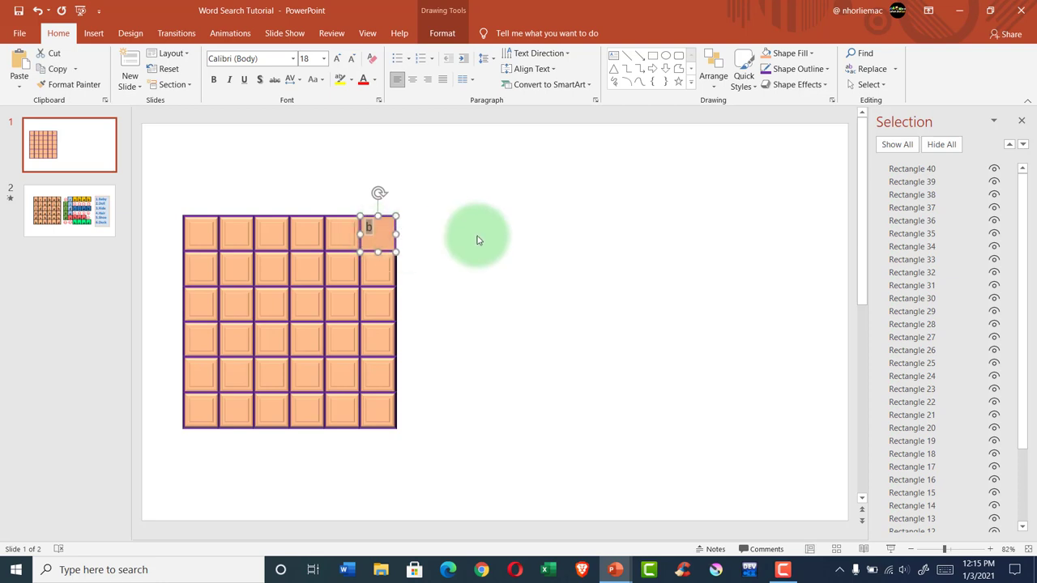
pyautogui.click(310, 63)
pyautogui.write('40')
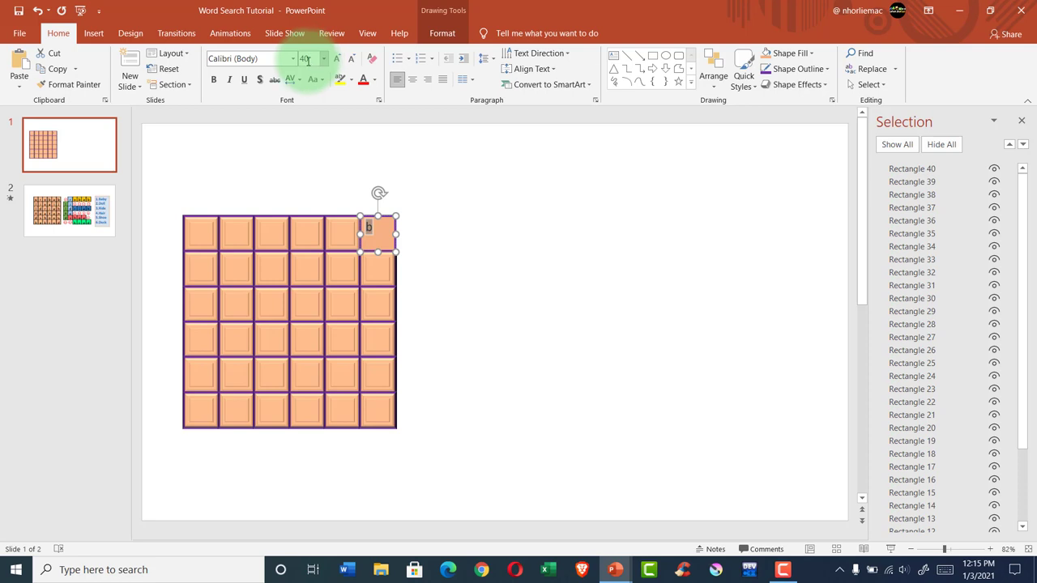
pyautogui.press('Return')
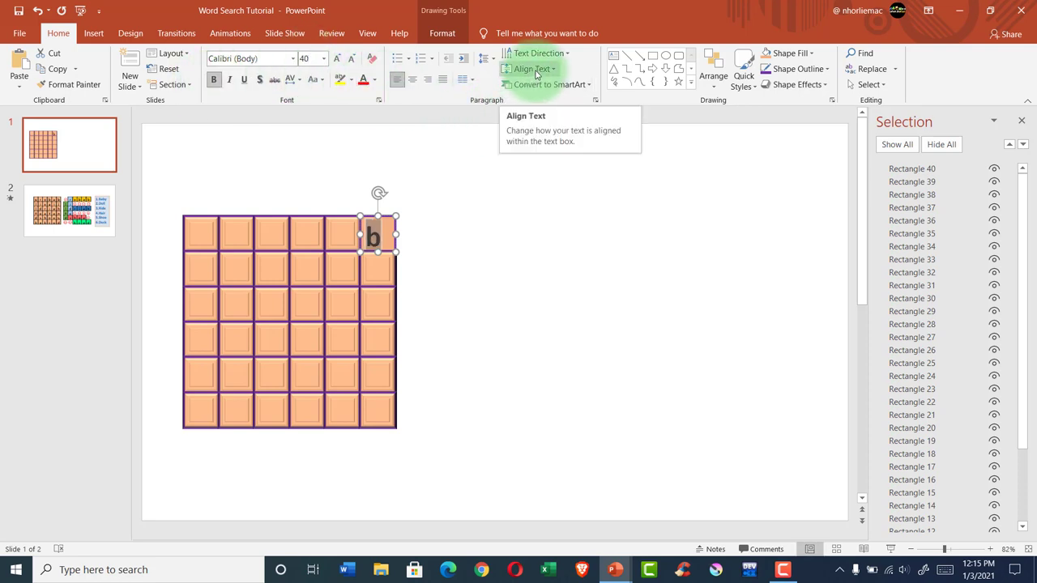
pyautogui.click(411, 80)
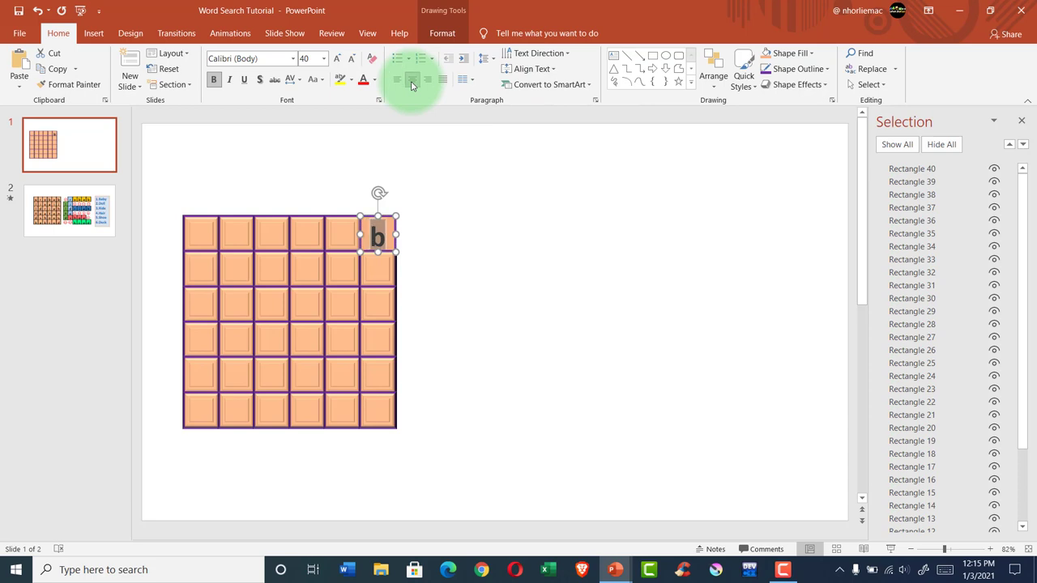
pyautogui.click(526, 229)
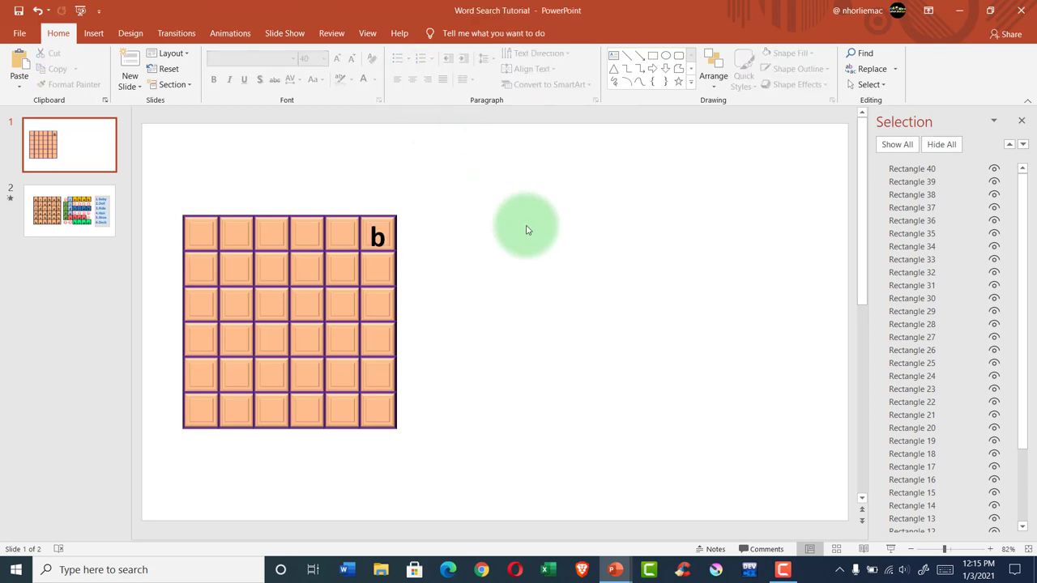
pyautogui.click(384, 242)
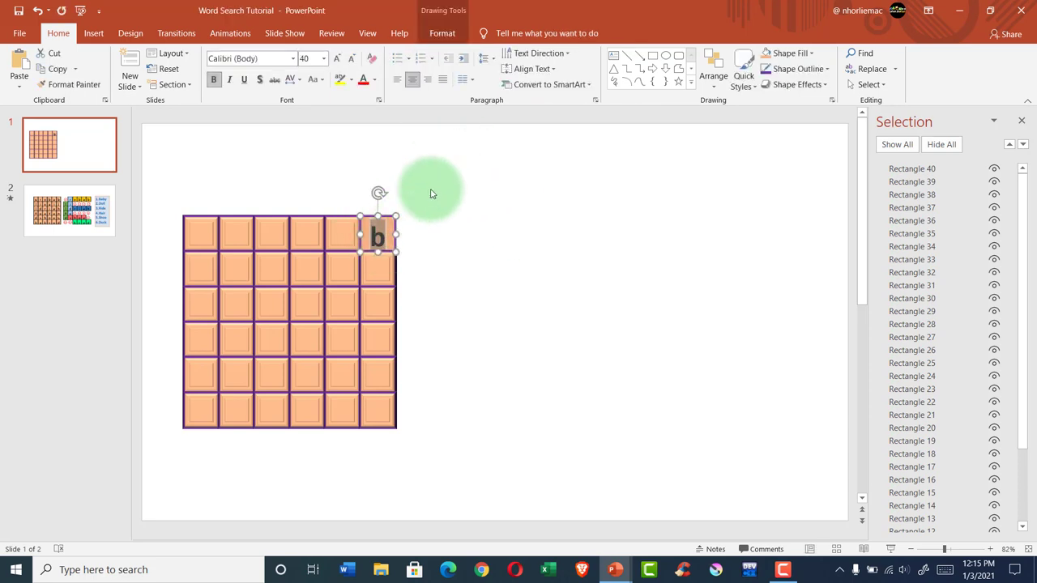
pyautogui.click(523, 69)
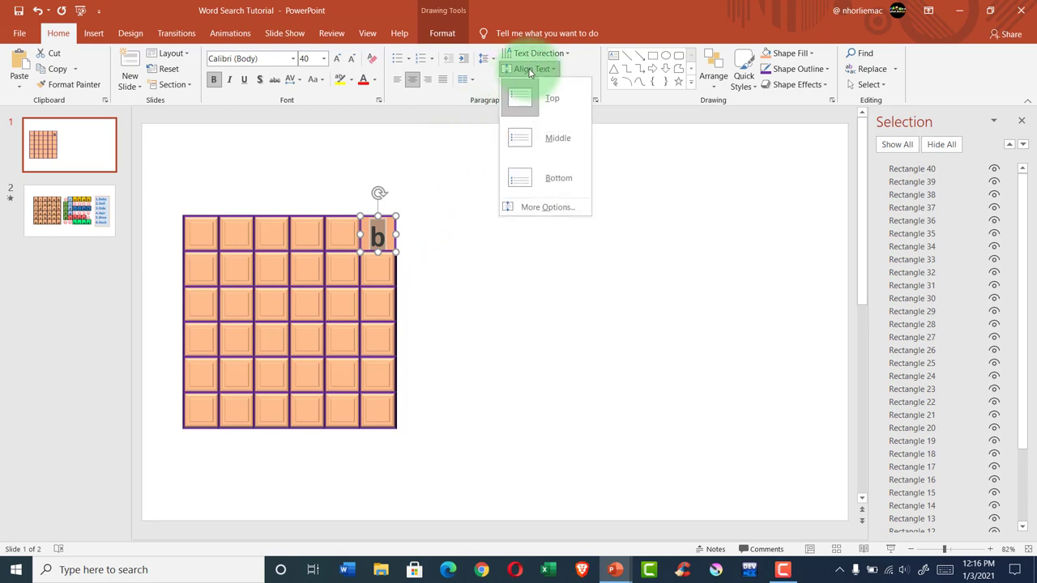
pyautogui.click(523, 140)
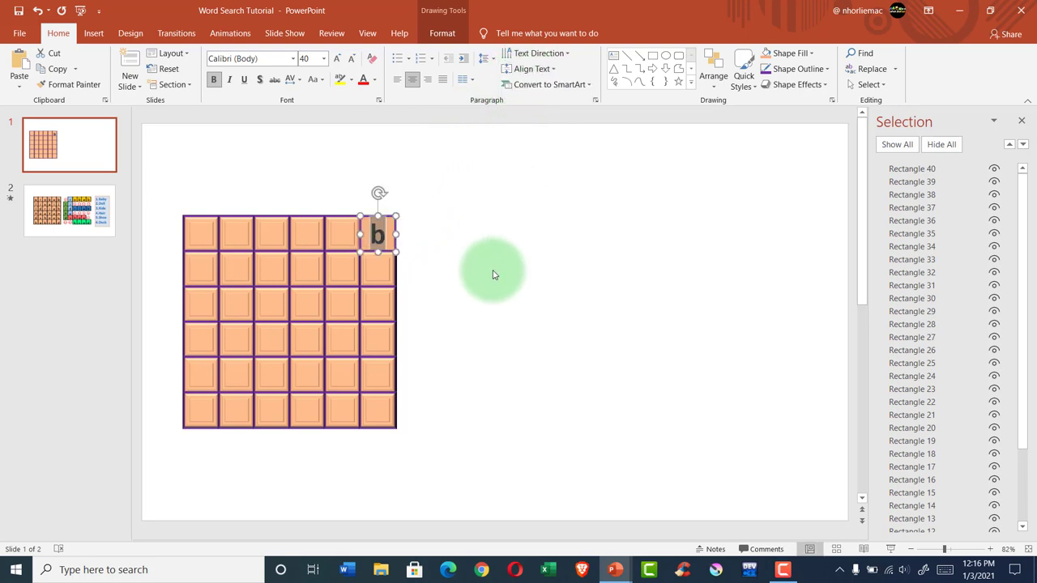
pyautogui.click(486, 296)
pyautogui.click(341, 234)
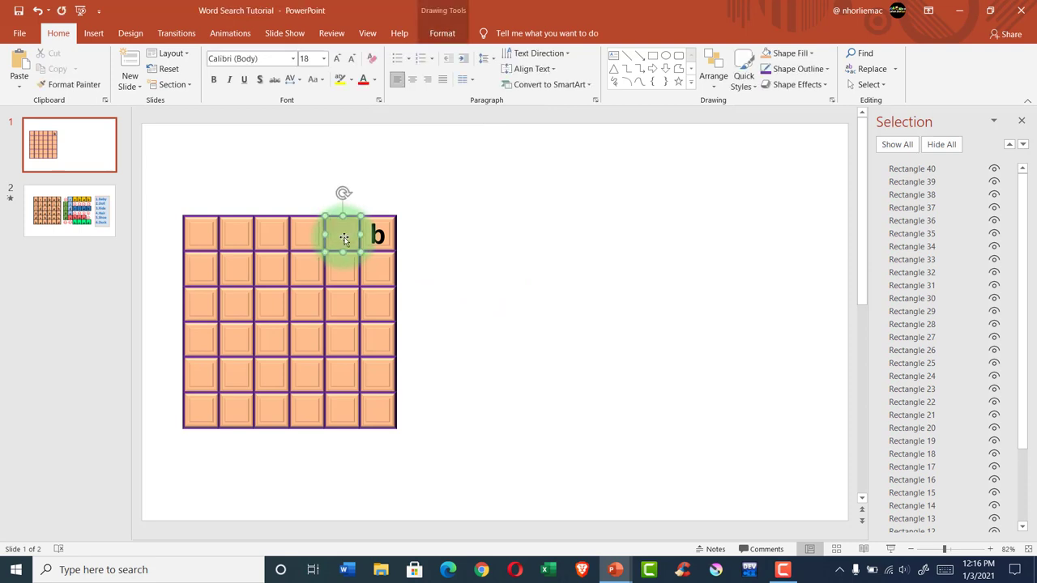
pyautogui.write('a')
# - Make the 'a' left of 'b' bold at 40 pt and vertically centred
pyautogui.hotkey('ctrl', 'a')
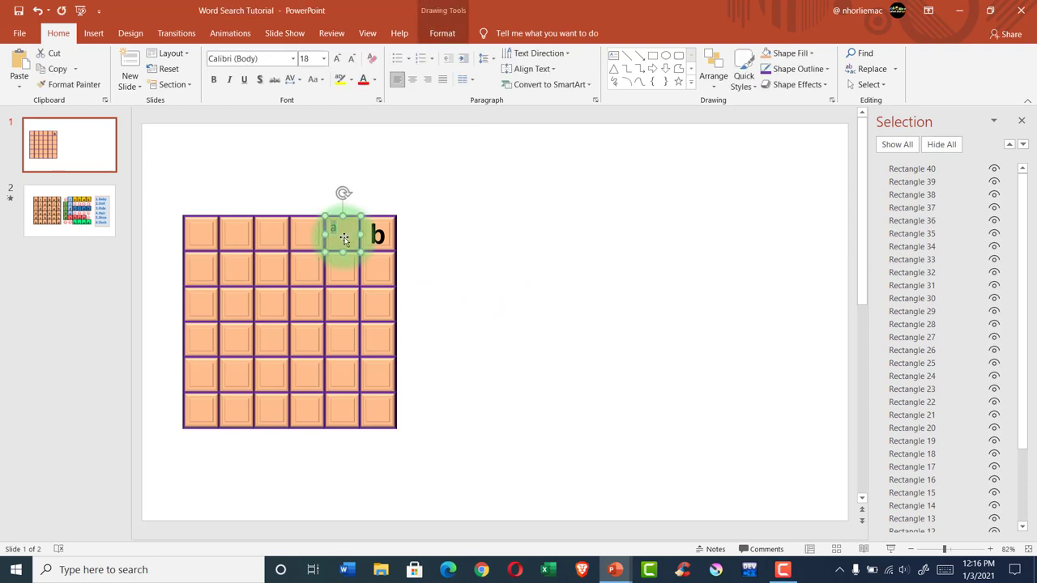
pyautogui.click(213, 79)
pyautogui.click(314, 58)
pyautogui.write('40')
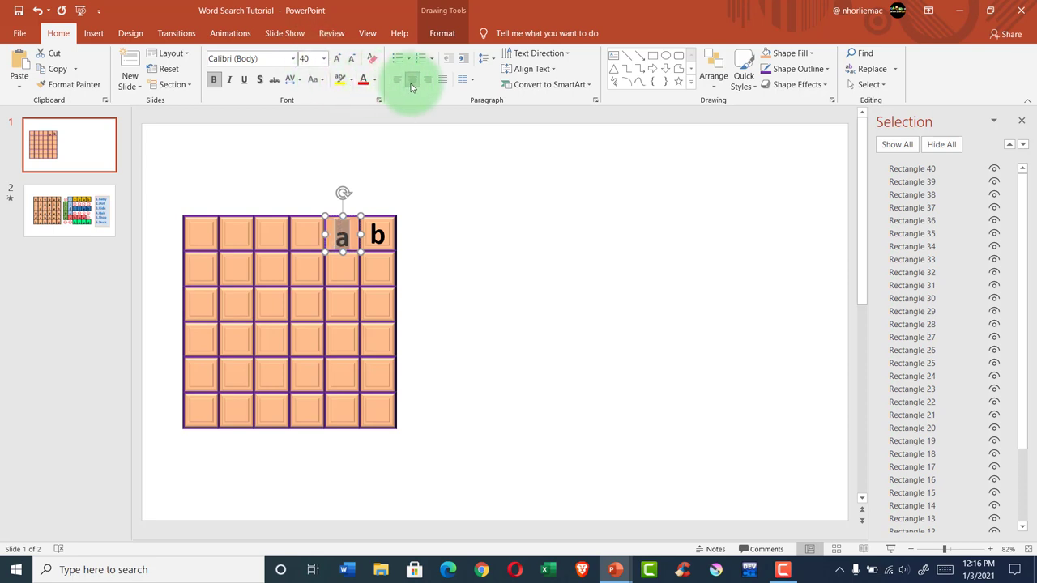
pyautogui.click(530, 69)
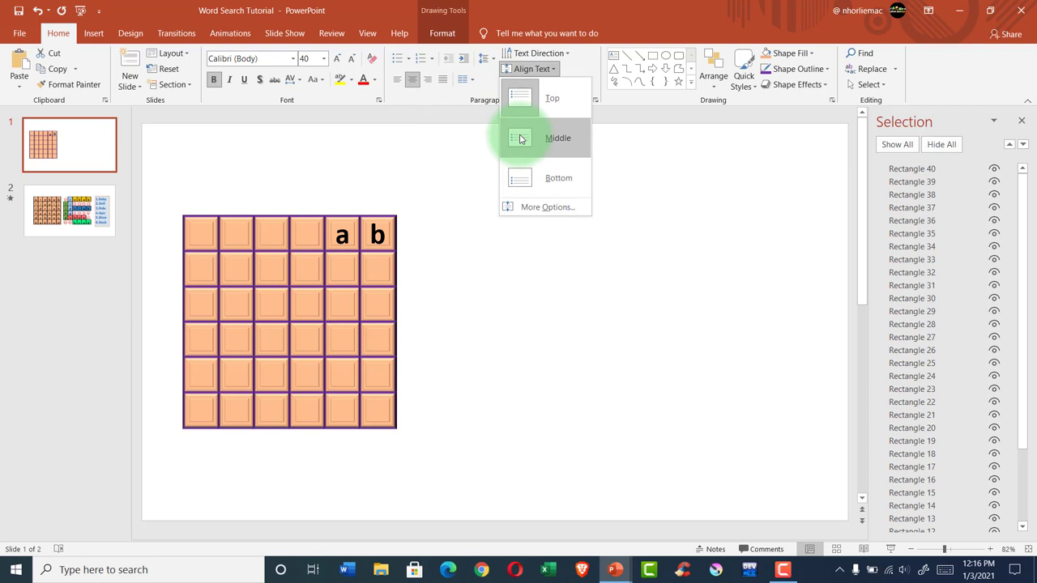
pyautogui.click(521, 138)
pyautogui.click(486, 243)
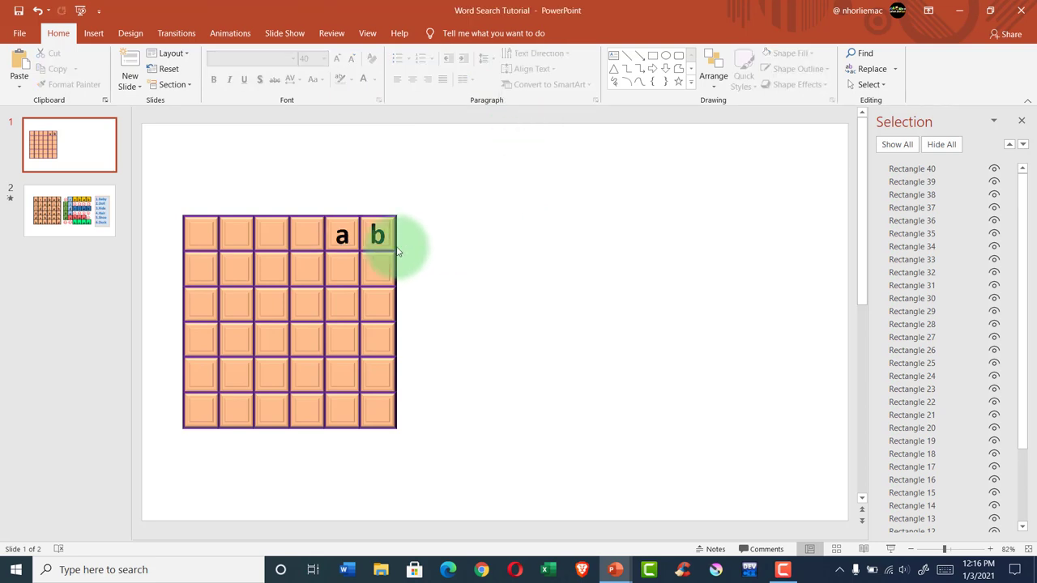
# - Add a bold 40 pt 'b' left of the 'a', centred both ways
pyautogui.click(308, 241)
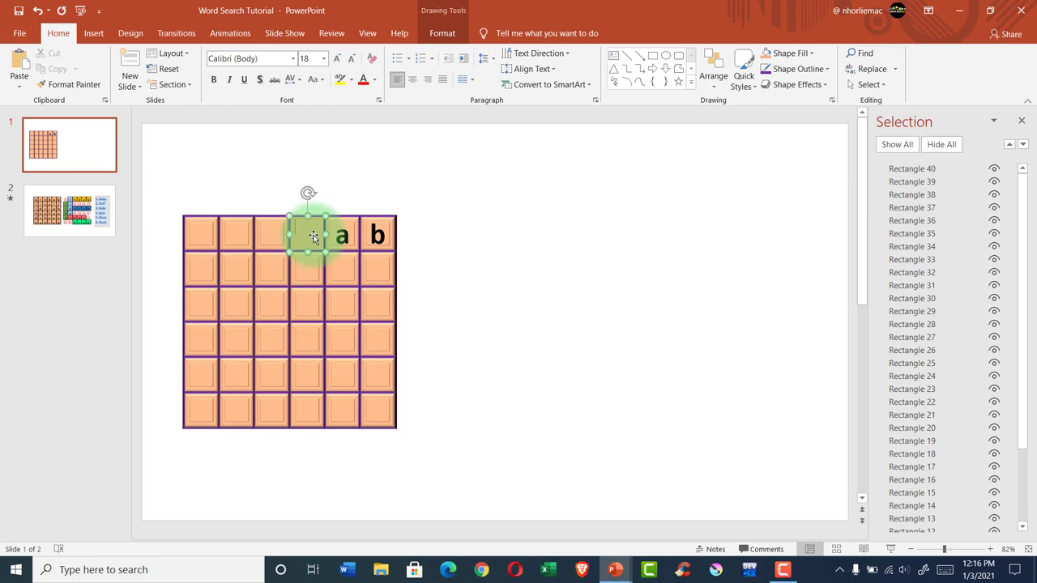
pyautogui.write('b')
pyautogui.doubleClick(328, 235)
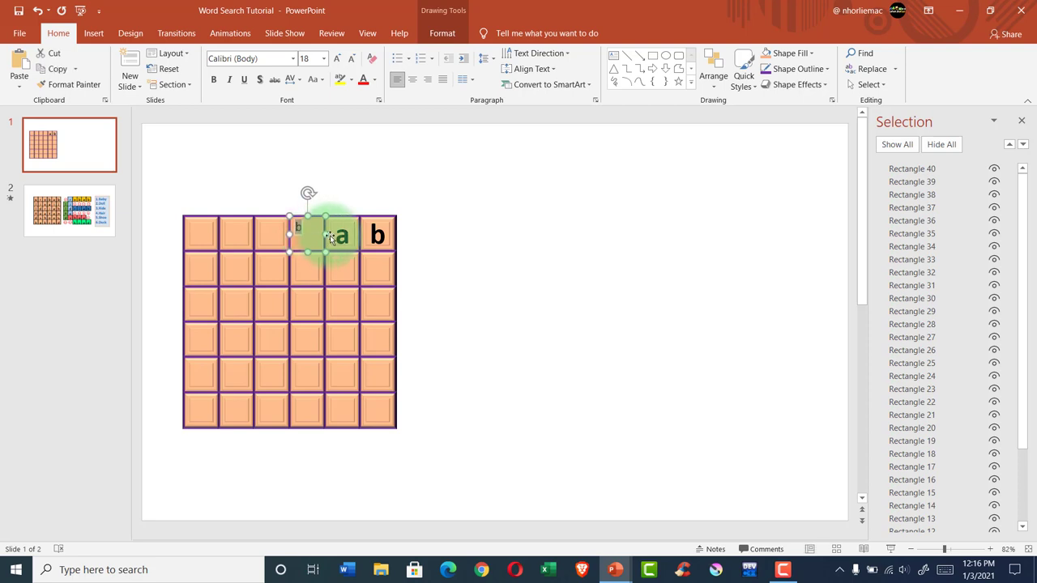
pyautogui.click(214, 81)
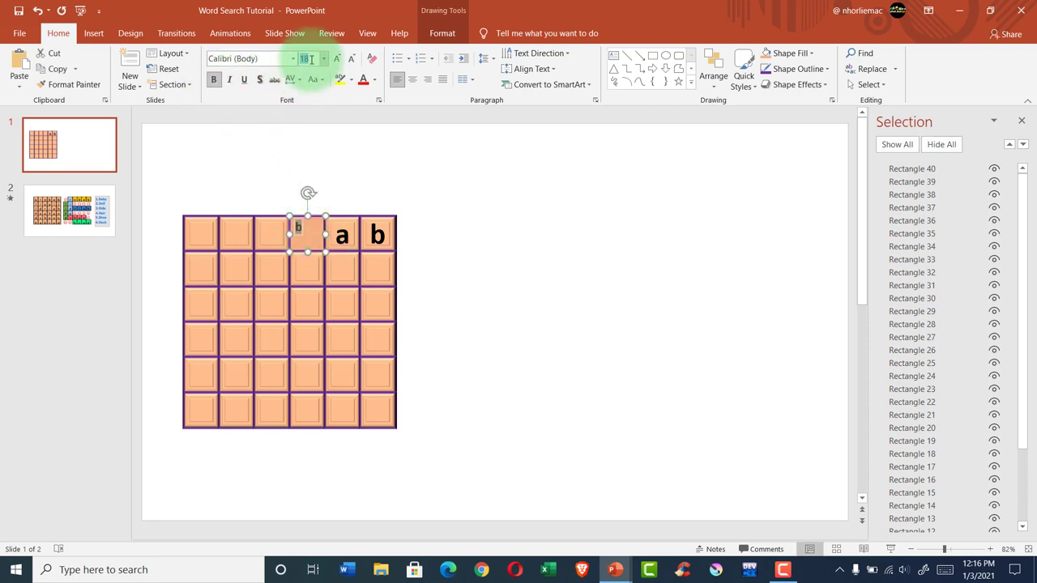
pyautogui.click(318, 56)
pyautogui.write('40')
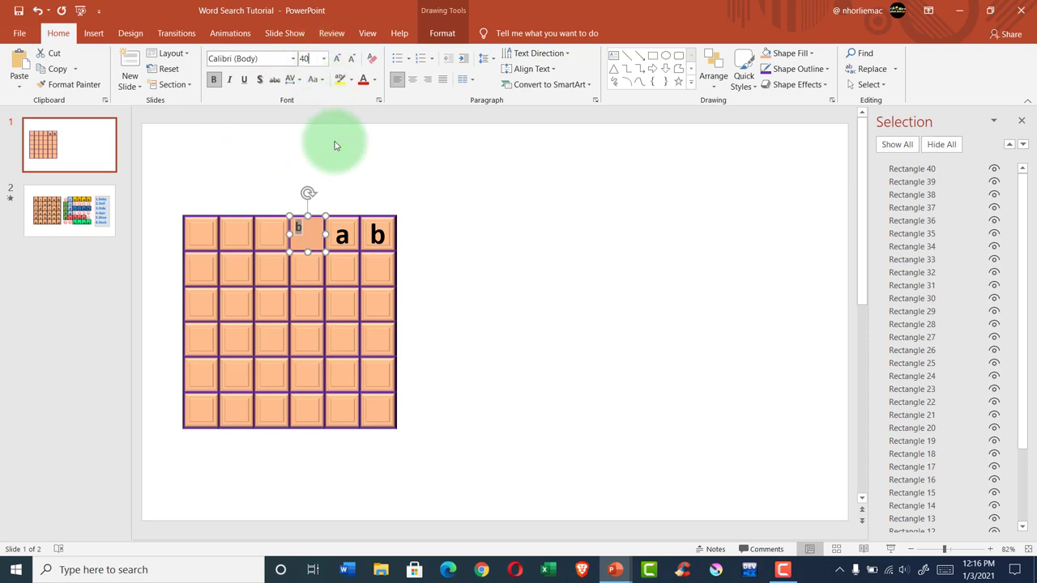
pyautogui.click(414, 85)
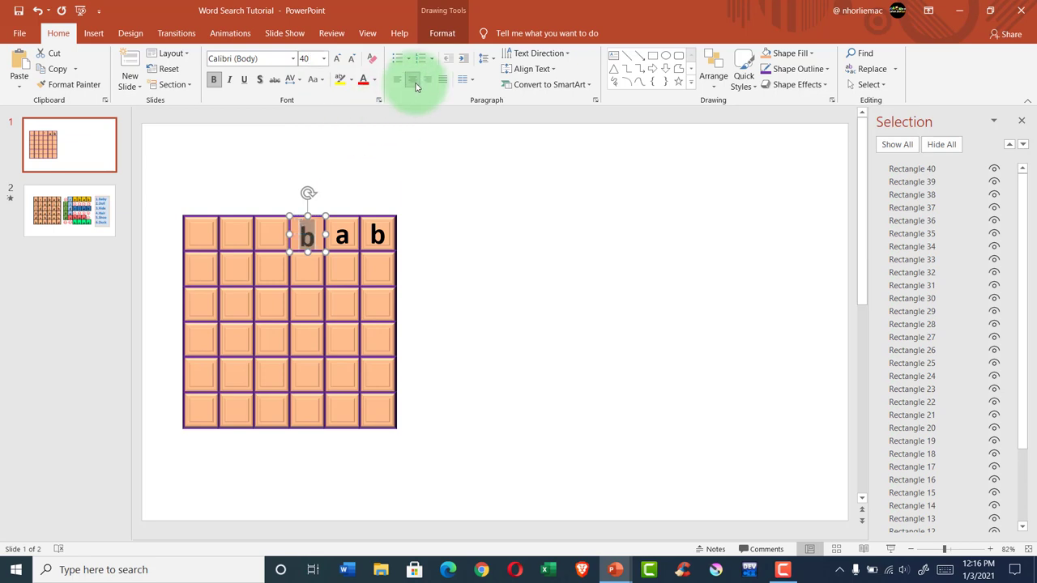
pyautogui.click(532, 69)
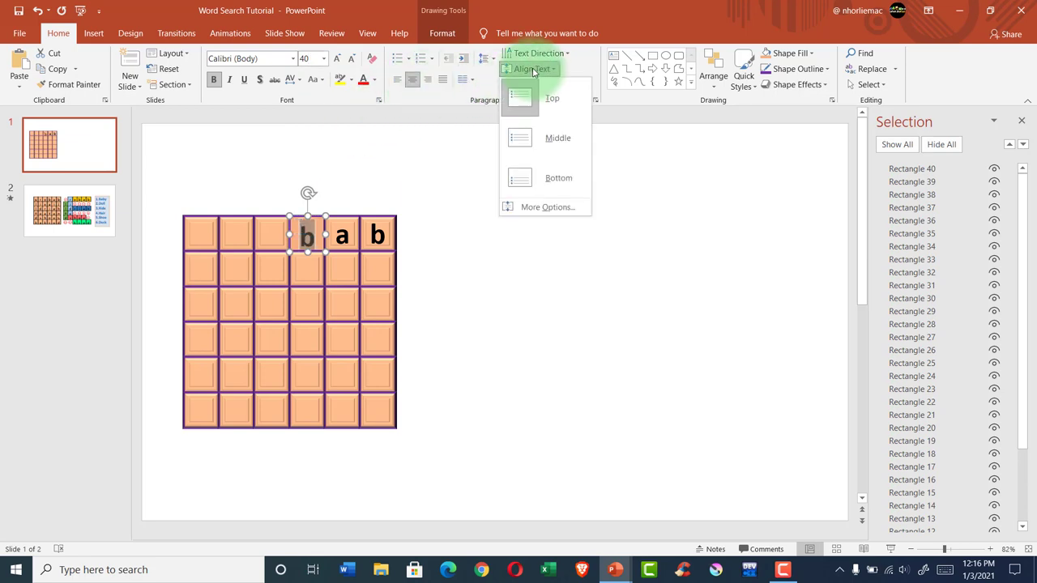
pyautogui.click(529, 142)
# - Type 'y' in the next square left, sized 40 pt and centred both ways
pyautogui.click(269, 239)
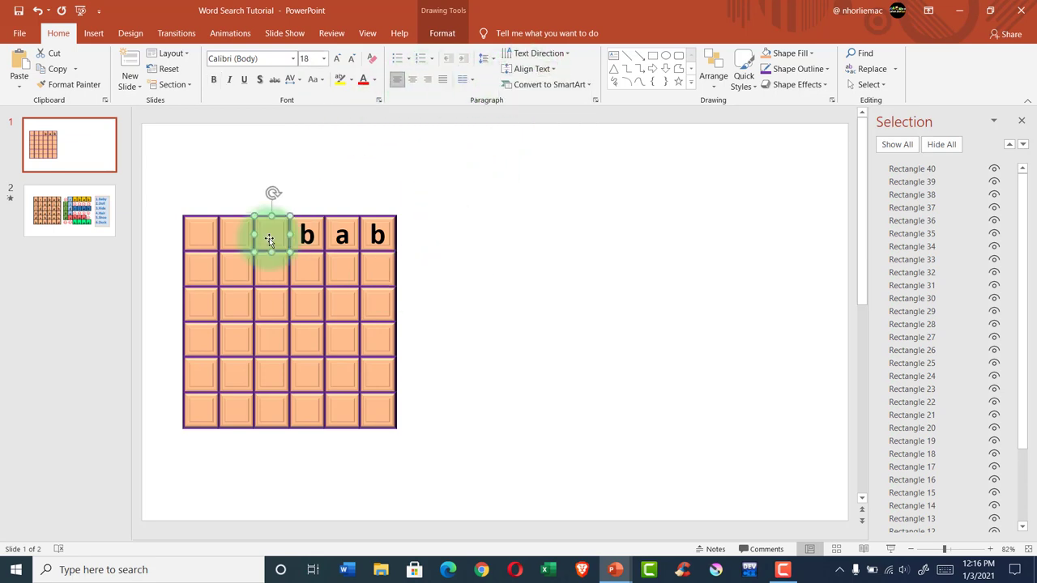
pyautogui.write('y')
pyautogui.doubleClick(279, 241)
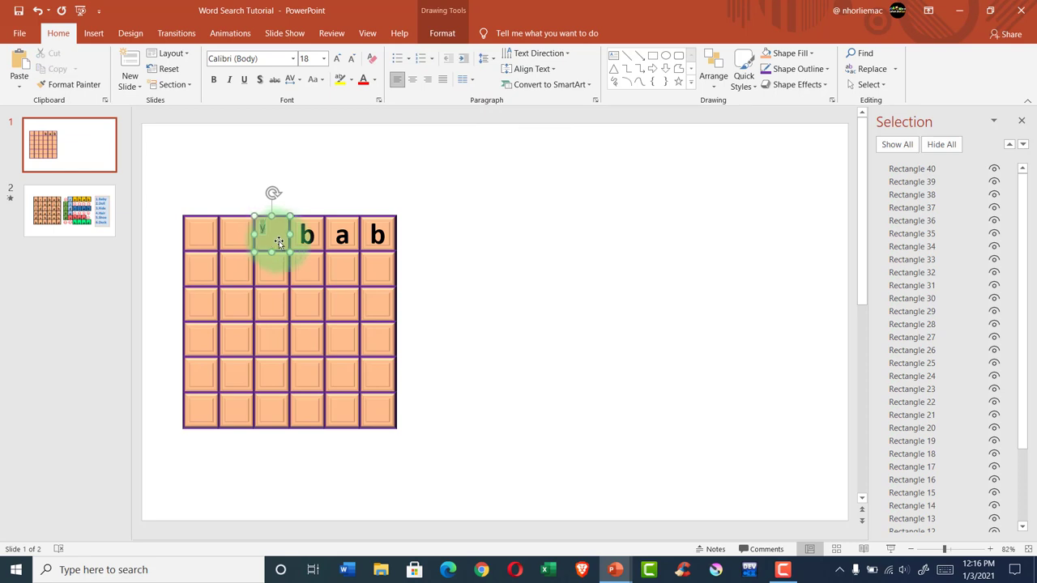
pyautogui.click(305, 58)
pyautogui.write('40')
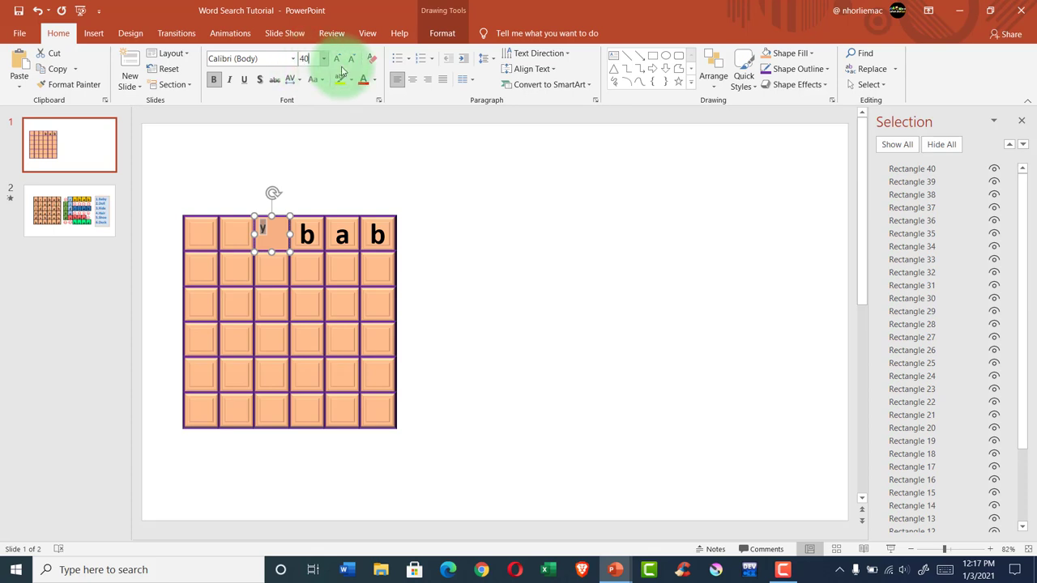
pyautogui.press('Return')
pyautogui.click(412, 80)
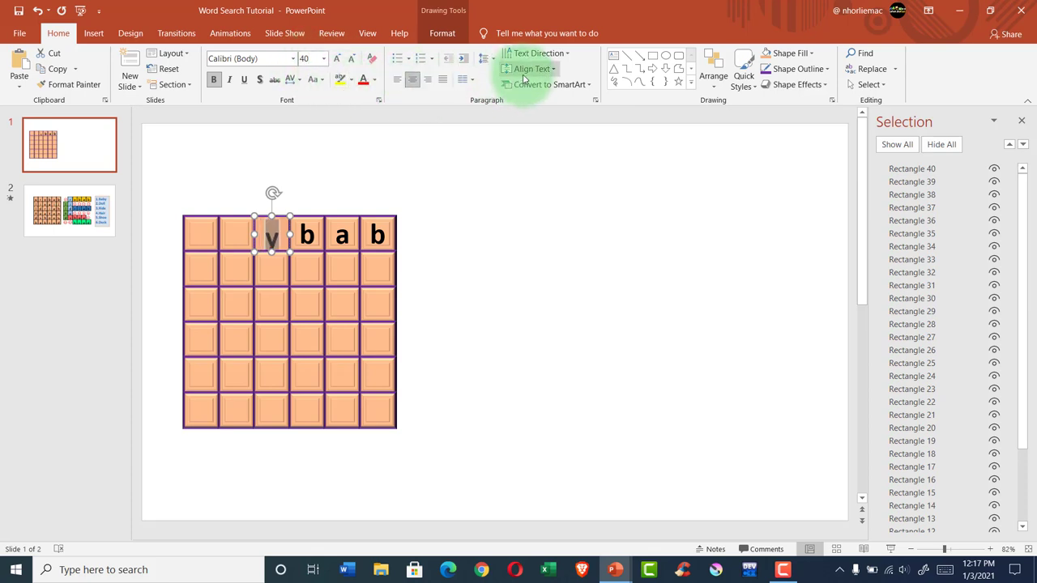
pyautogui.click(528, 69)
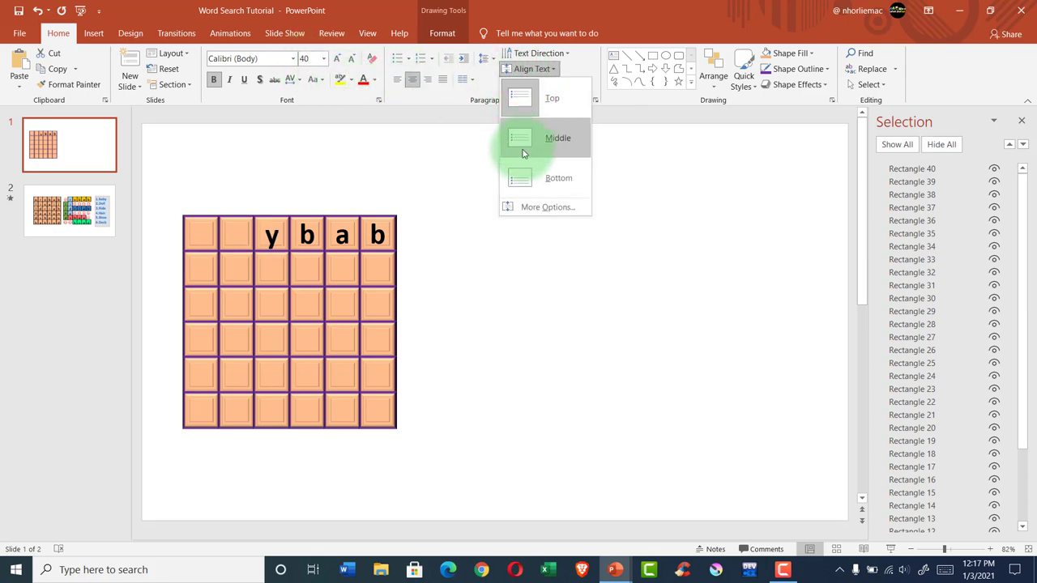
pyautogui.click(555, 180)
pyautogui.click(523, 302)
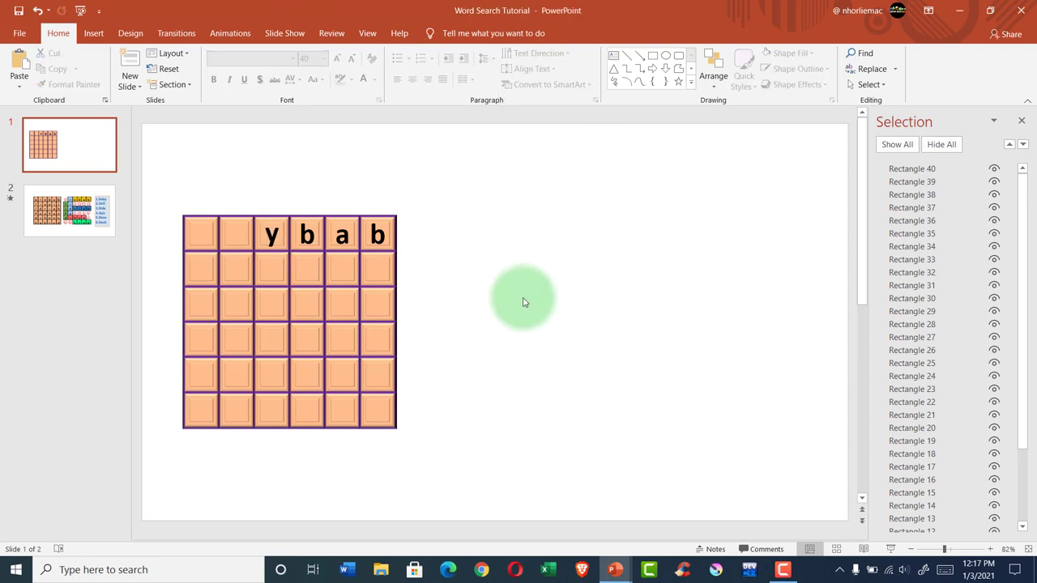
pyautogui.click(235, 238)
# - After checking slide 2, add a bold 40 pt 'r' to the second top-row square, centred both ways
pyautogui.click(63, 233)
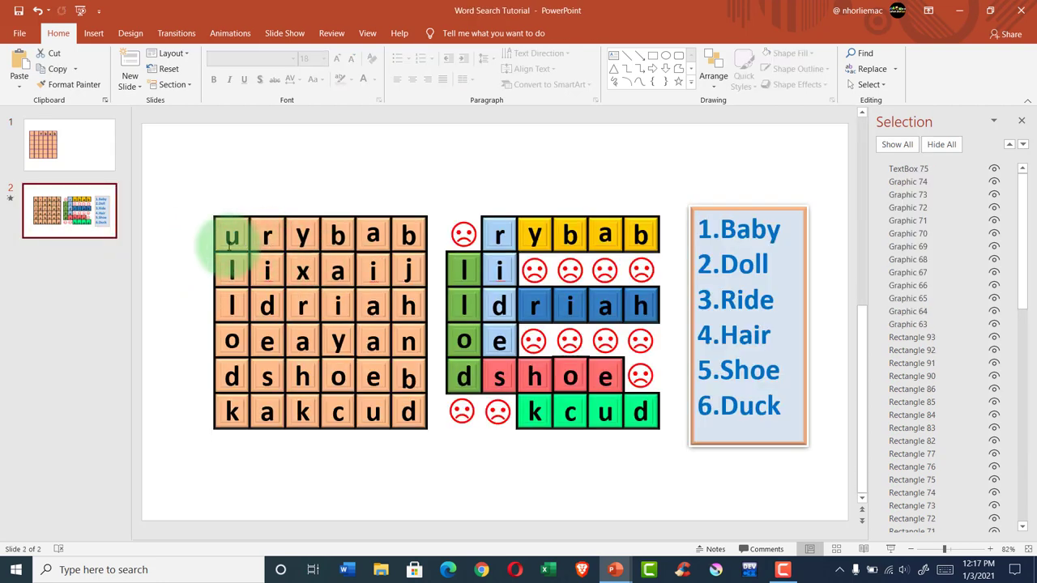
pyautogui.click(85, 157)
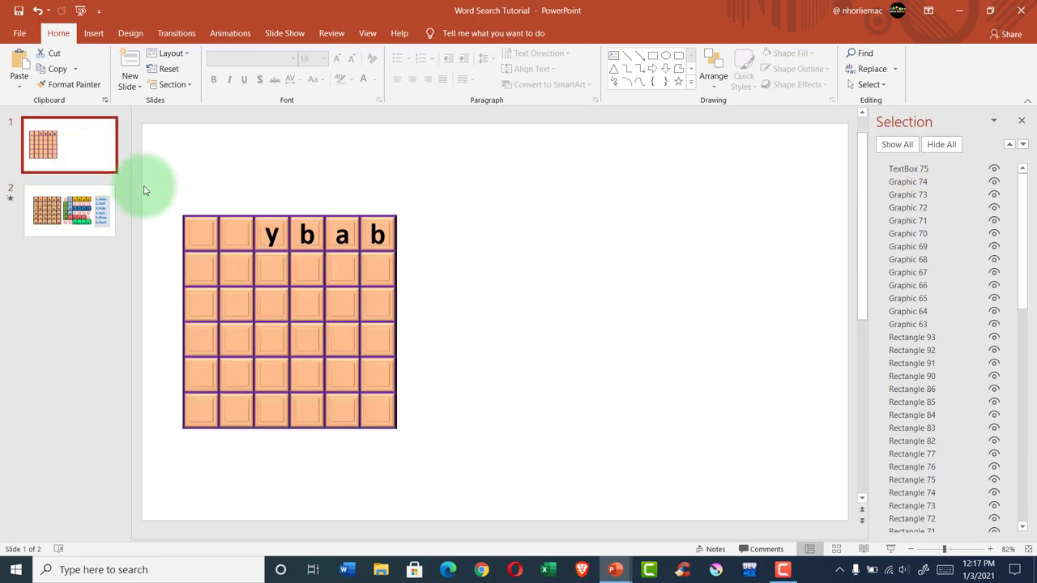
pyautogui.click(234, 239)
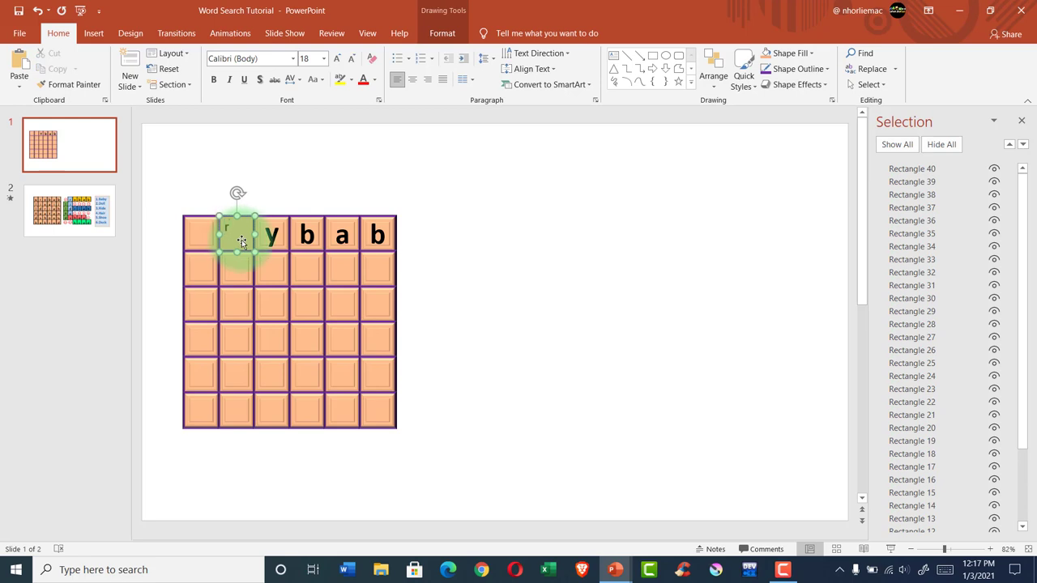
pyautogui.click(213, 79)
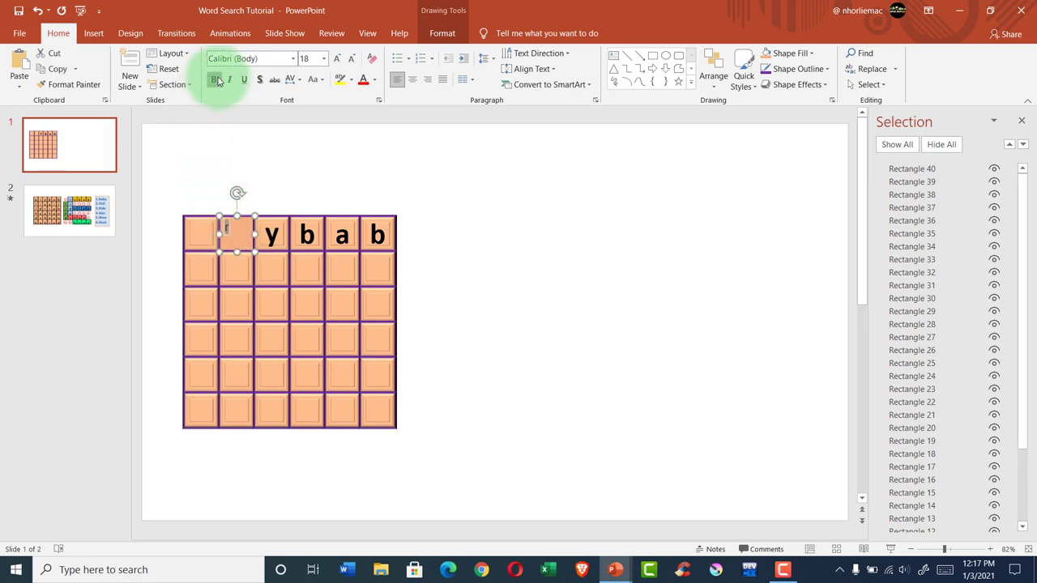
pyautogui.click(305, 58)
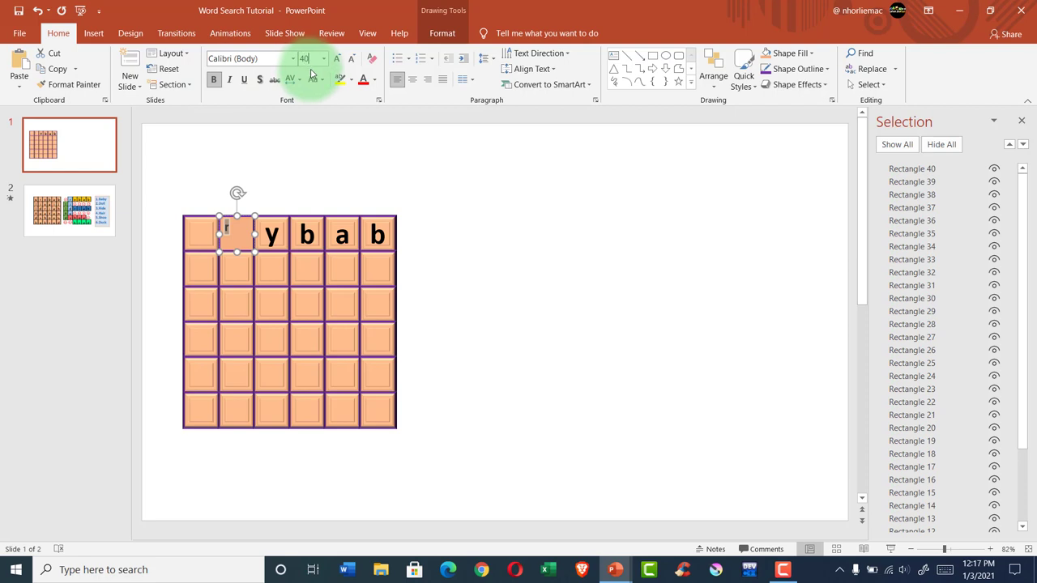
pyautogui.write('r')
pyautogui.click(412, 78)
pyautogui.click(515, 69)
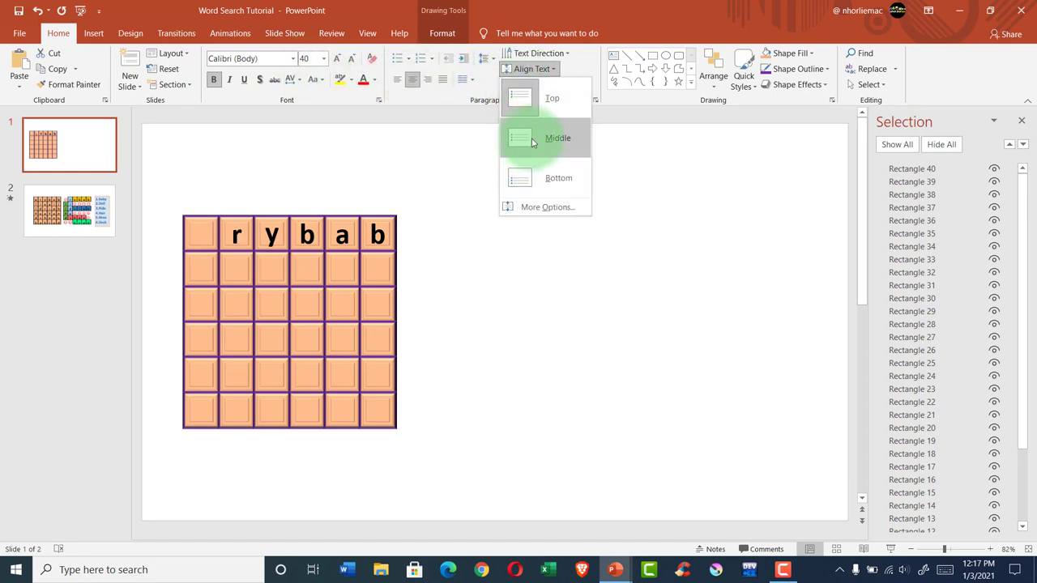
pyautogui.click(567, 138)
# - Enlarge the first square's 'u' to 40 pt and centre it vertically
pyautogui.click(196, 242)
pyautogui.write('u')
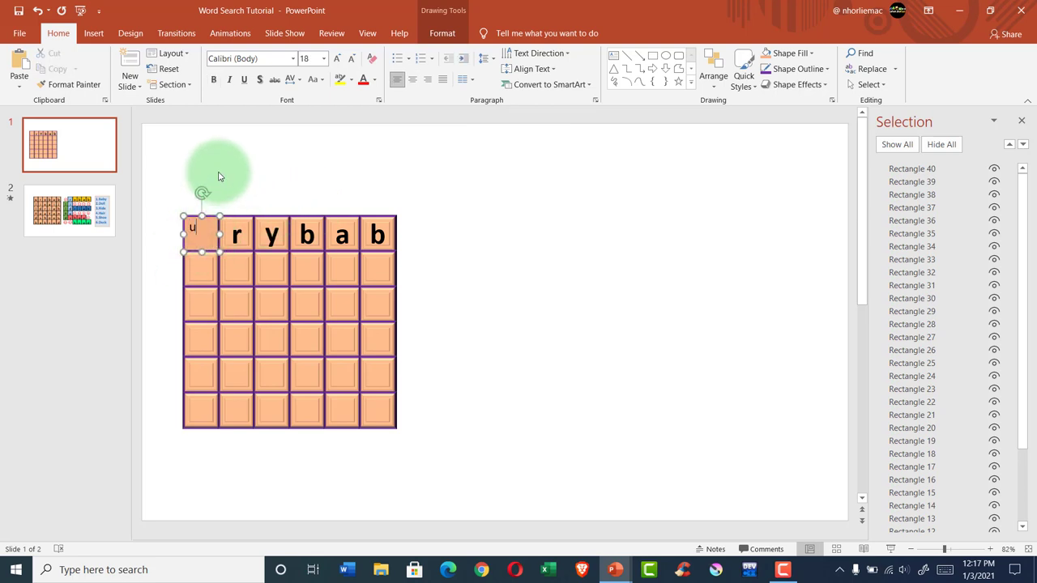
pyautogui.hotkey('ctrl', 'a')
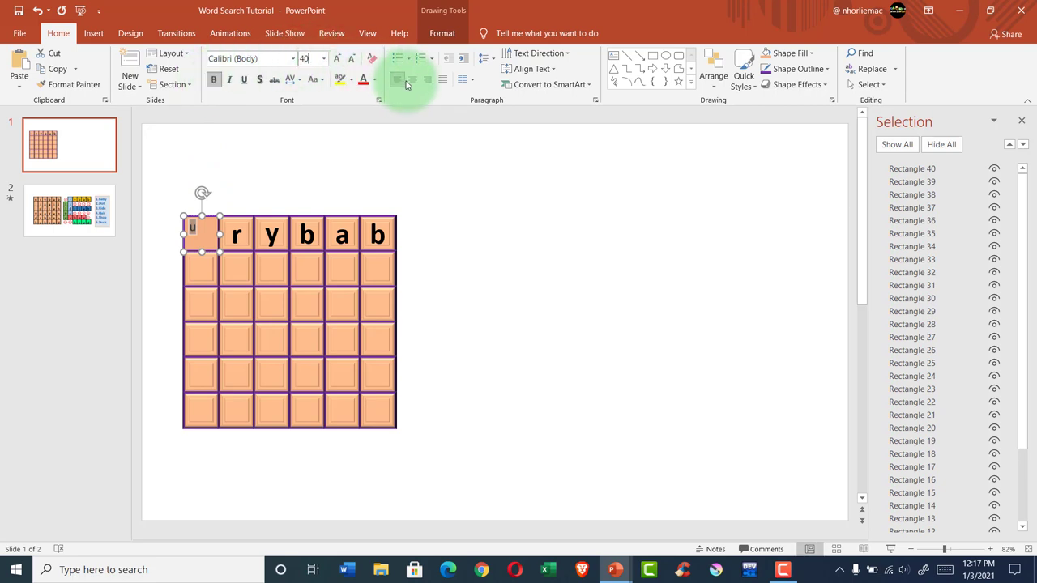
pyautogui.press('Return')
pyautogui.click(529, 69)
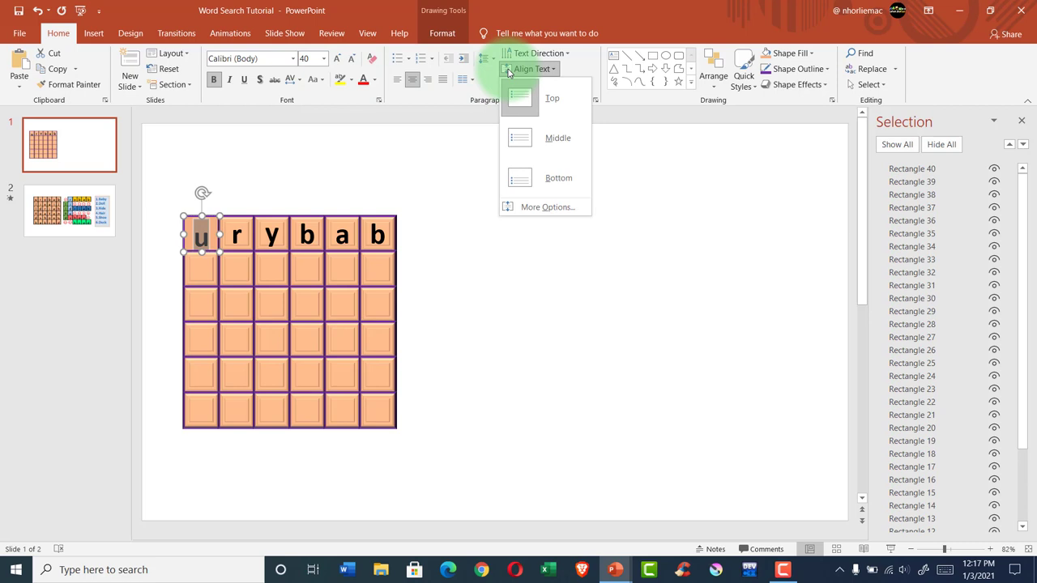
pyautogui.click(518, 142)
pyautogui.click(468, 297)
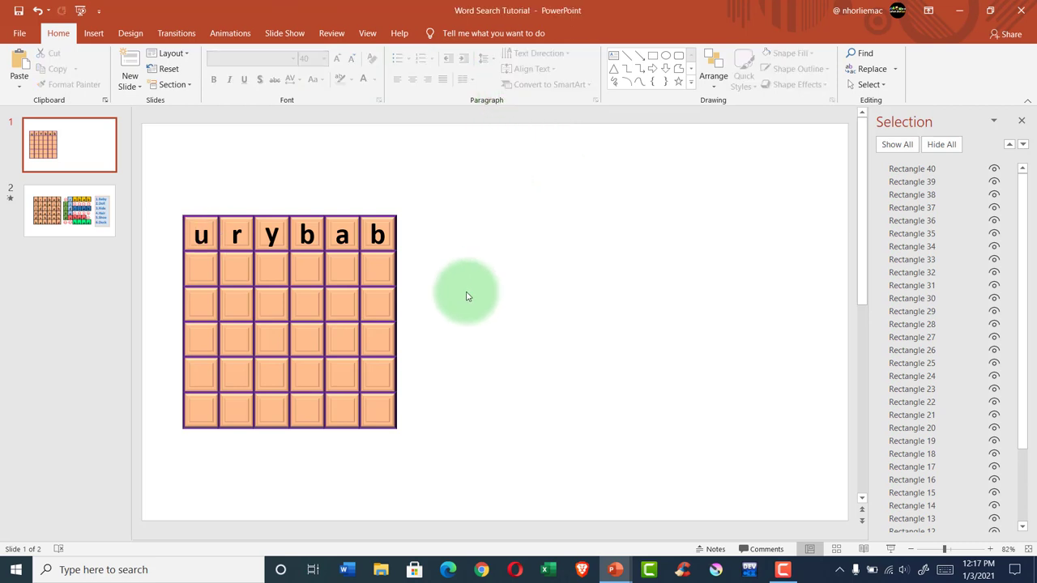
# - Select every tile of slide 2's left letter grid for copying, then switch to slide 1
pyautogui.click(96, 235)
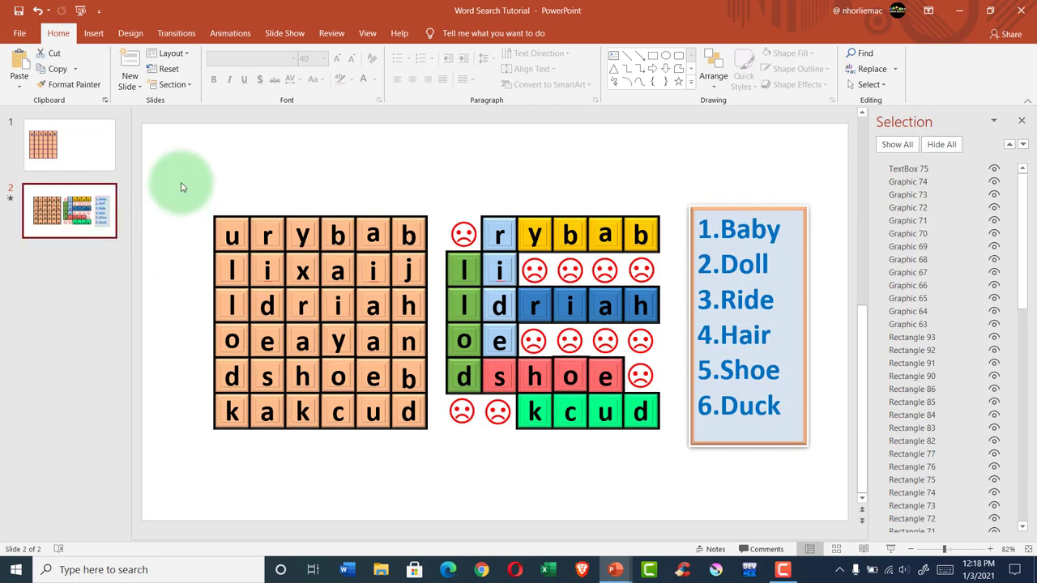
pyautogui.moveTo(181, 183)
pyautogui.mouseDown()
pyautogui.moveTo(434, 461)
pyautogui.moveTo(417, 451)
pyautogui.mouseUp()
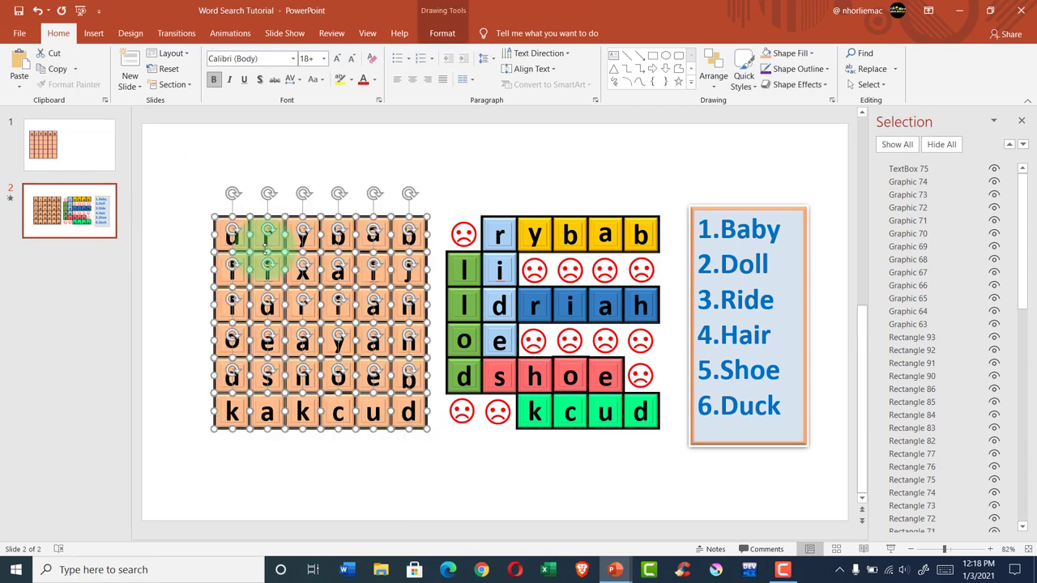
pyautogui.click(192, 236)
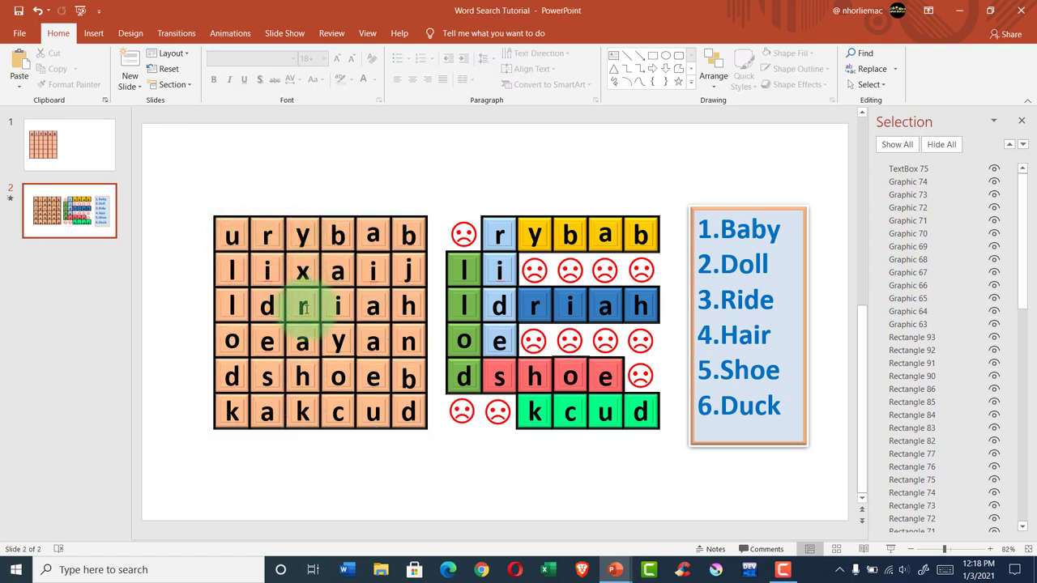
pyautogui.rightClick(190, 185)
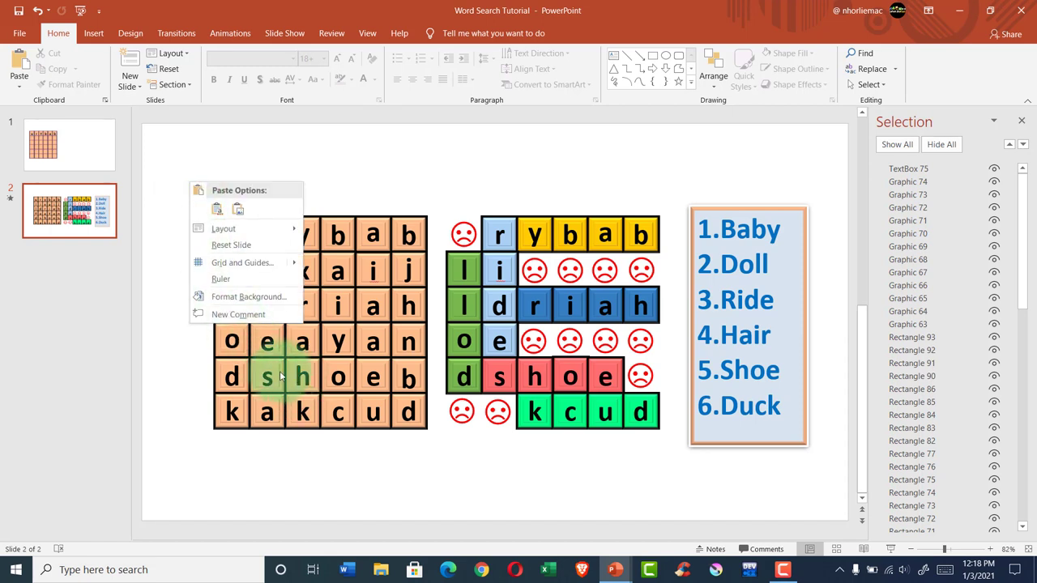
pyautogui.click(197, 356)
pyautogui.rightClick(187, 203)
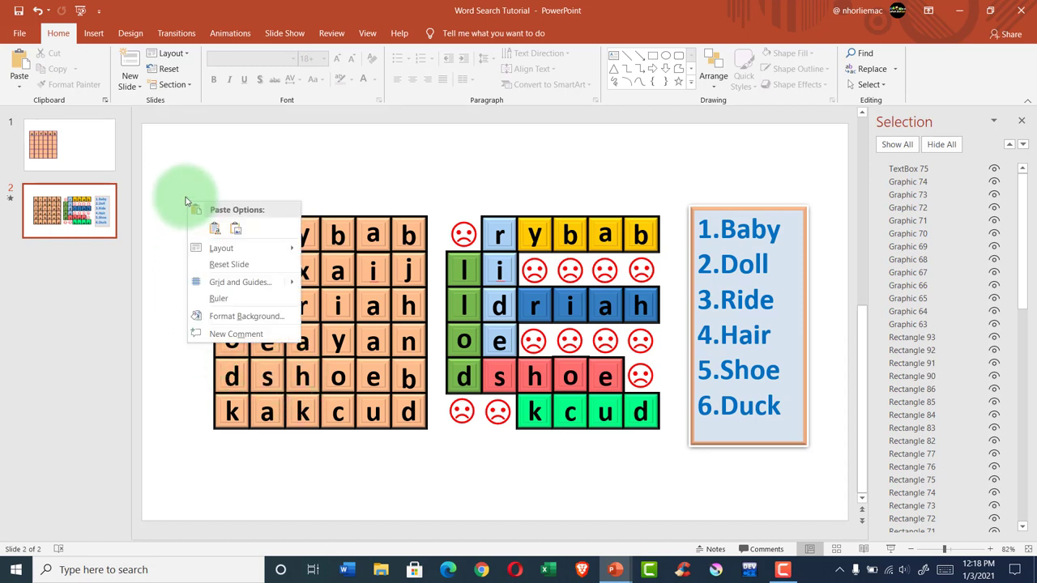
pyautogui.click(185, 199)
pyautogui.moveTo(185, 191); pyautogui.dragTo(438, 458)
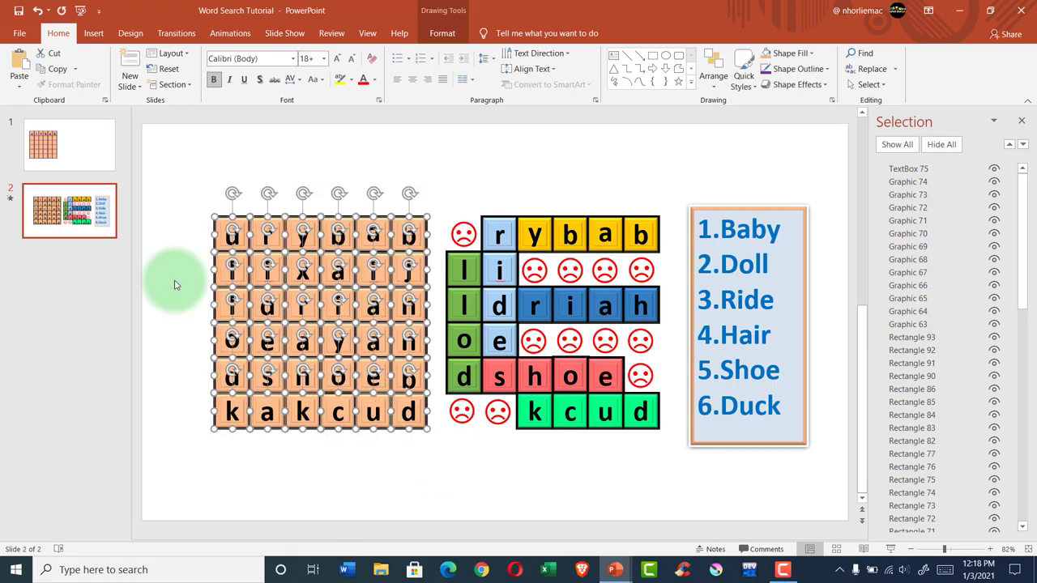
pyautogui.click(69, 145)
# - Paste the letter grid onto slide 1, duplicate it, and place the copy to its right
pyautogui.hotkey('ctrl', 'v')
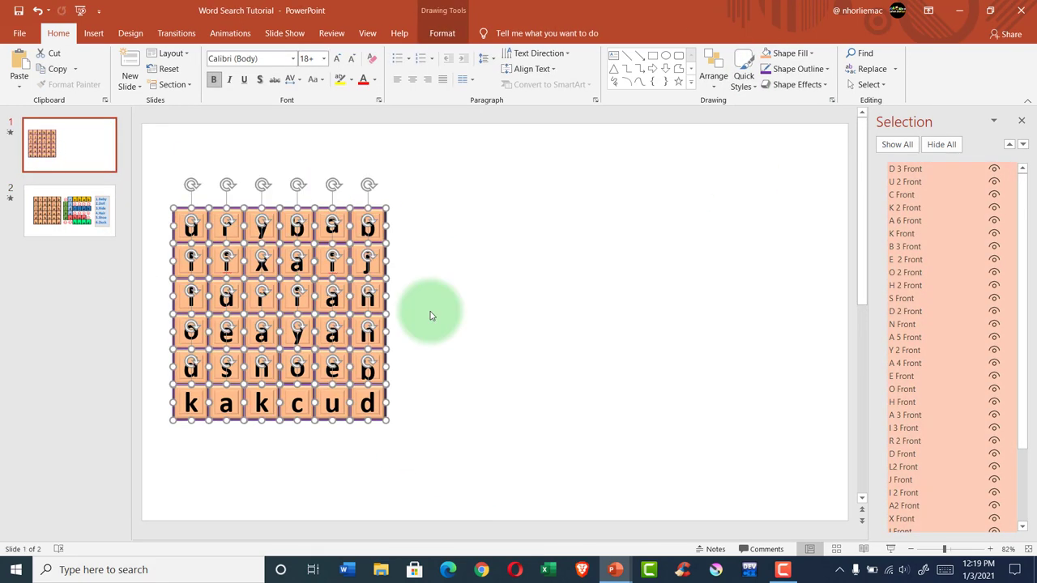
pyautogui.click(466, 306)
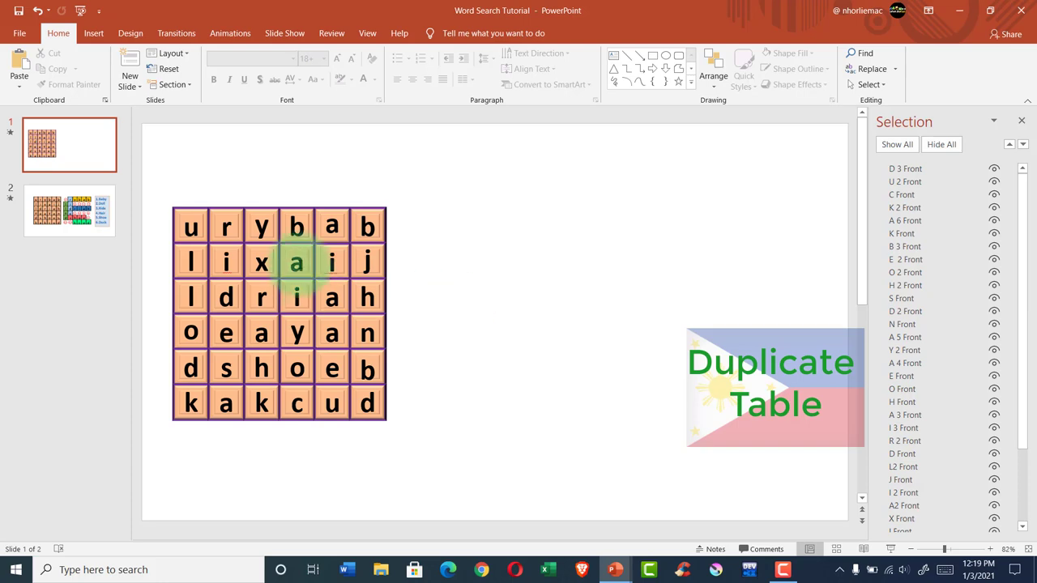
pyautogui.moveTo(155, 173); pyautogui.dragTo(438, 456)
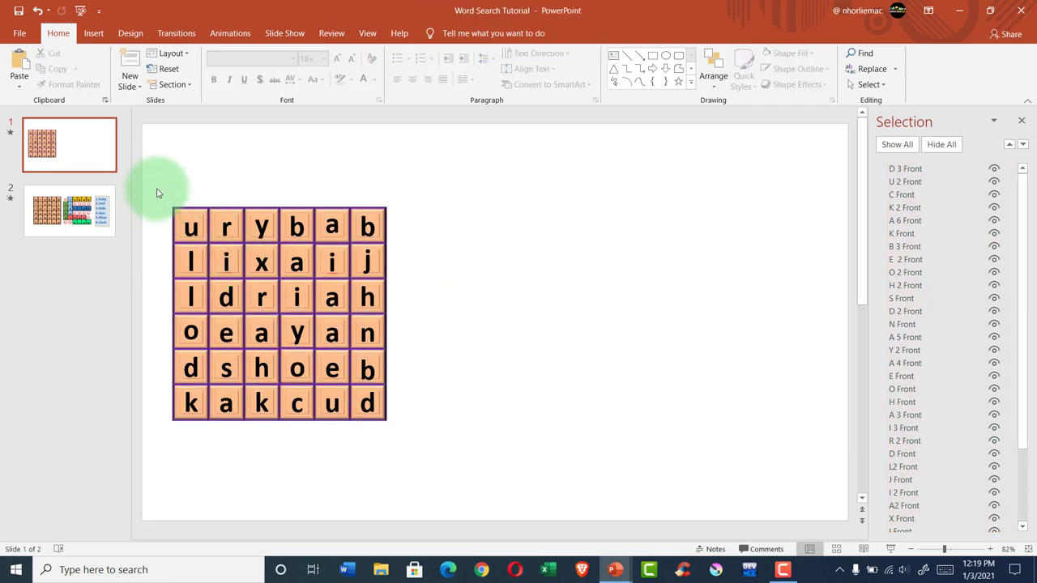
pyautogui.moveTo(147, 167)
pyautogui.mouseDown()
pyautogui.moveTo(185, 368)
pyautogui.moveTo(434, 495)
pyautogui.mouseUp()
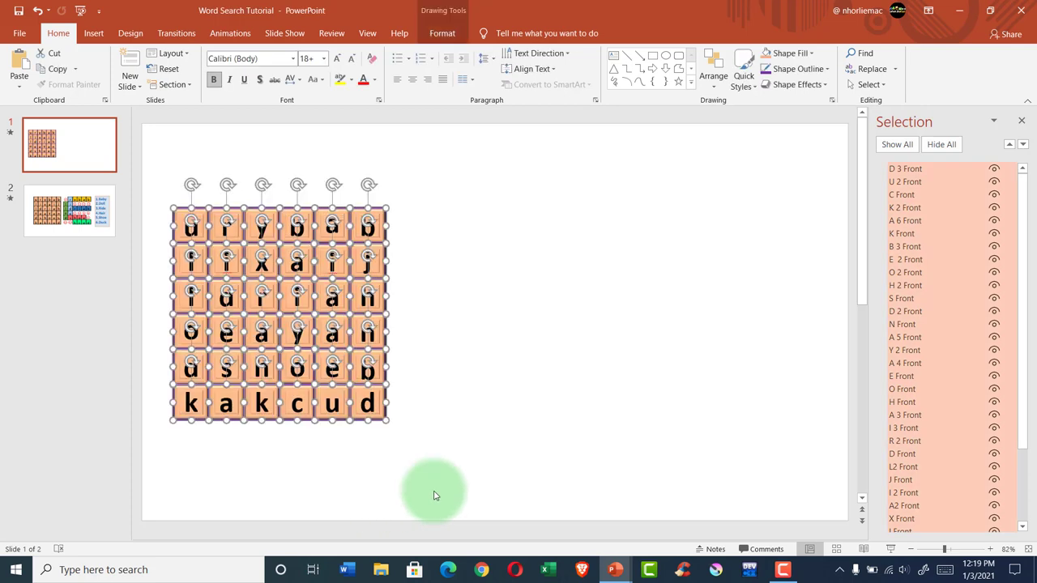
pyautogui.hotkey('ctrl', 'd')
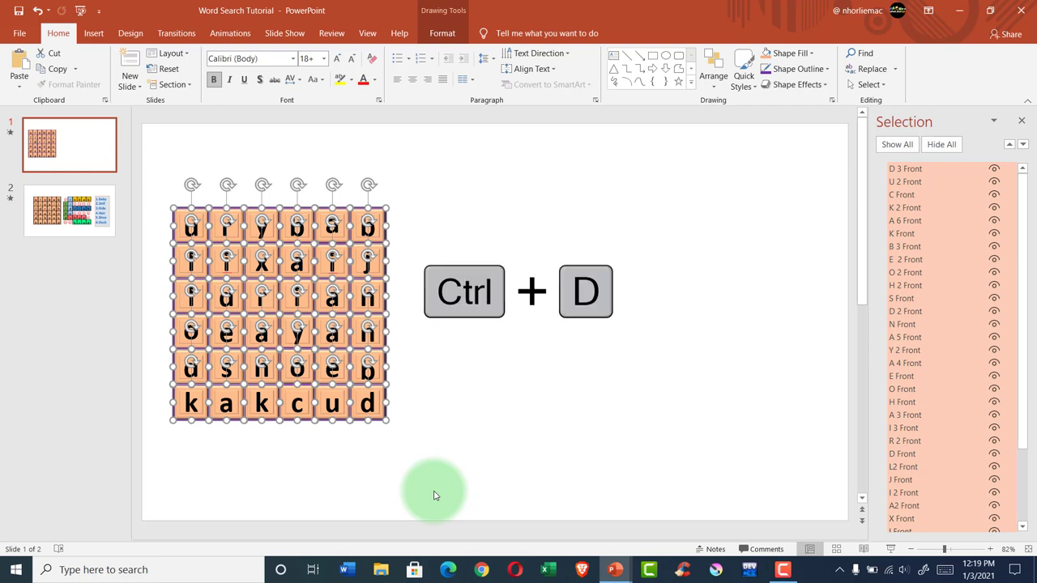
pyautogui.hotkey('ctrl', 'd')
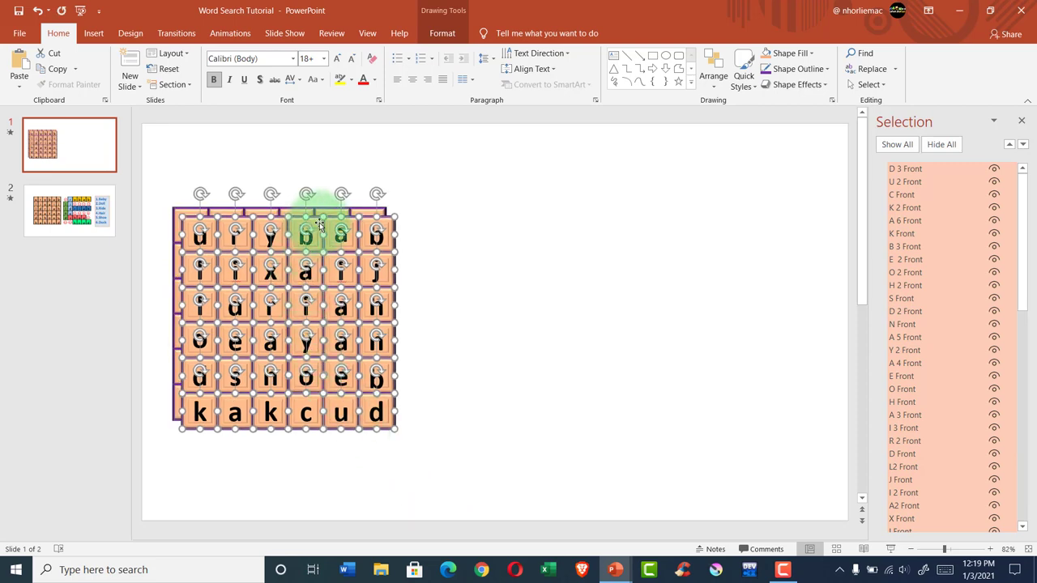
pyautogui.moveTo(320, 227); pyautogui.dragTo(538, 217)
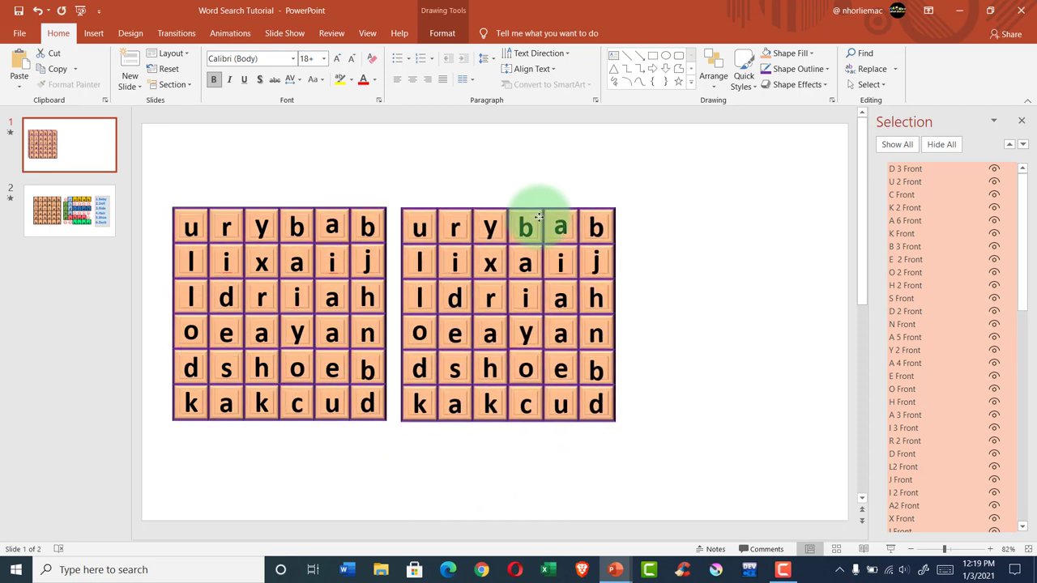
pyautogui.click(422, 486)
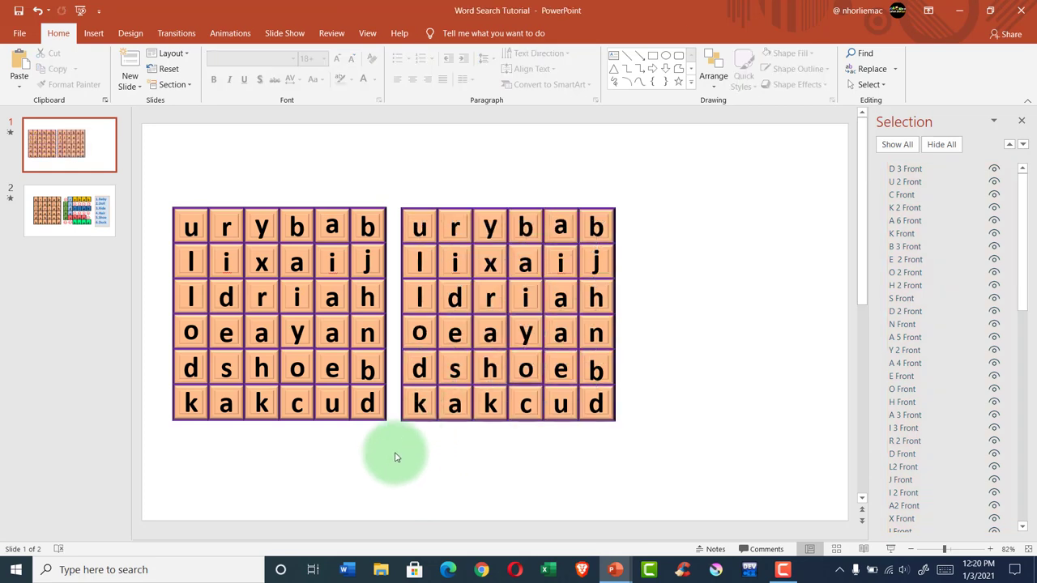
# - Copy the 1.Baby–6.Duck word list from slide 2 and paste it beside slide 1's grids
pyautogui.click(96, 219)
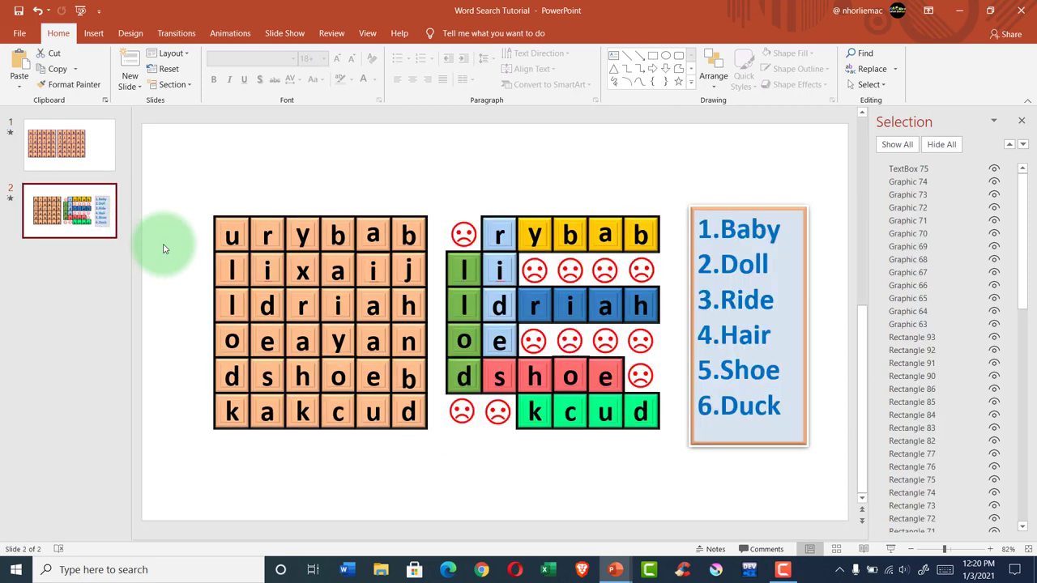
pyautogui.click(796, 219)
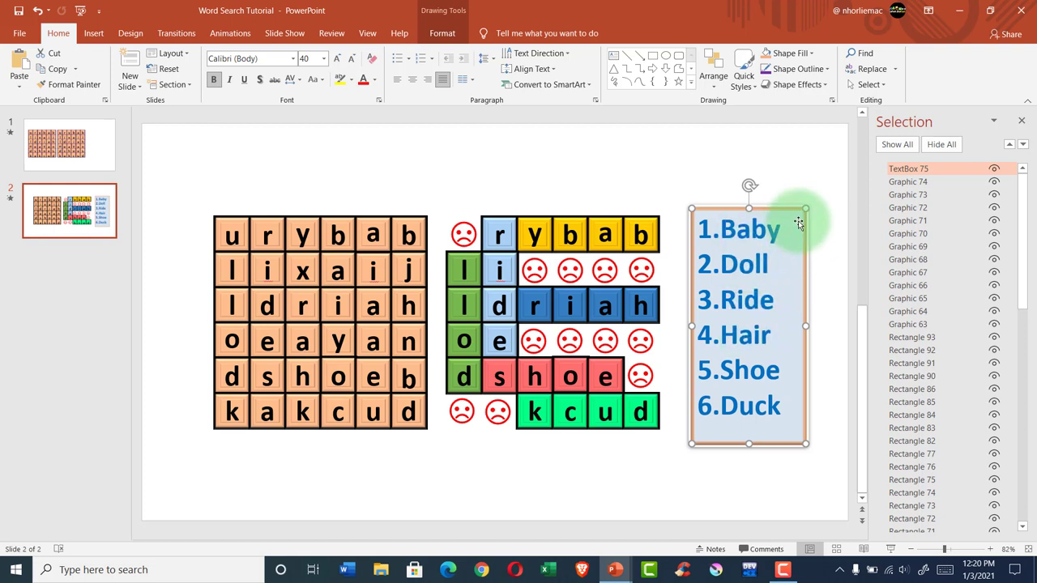
pyautogui.click(36, 144)
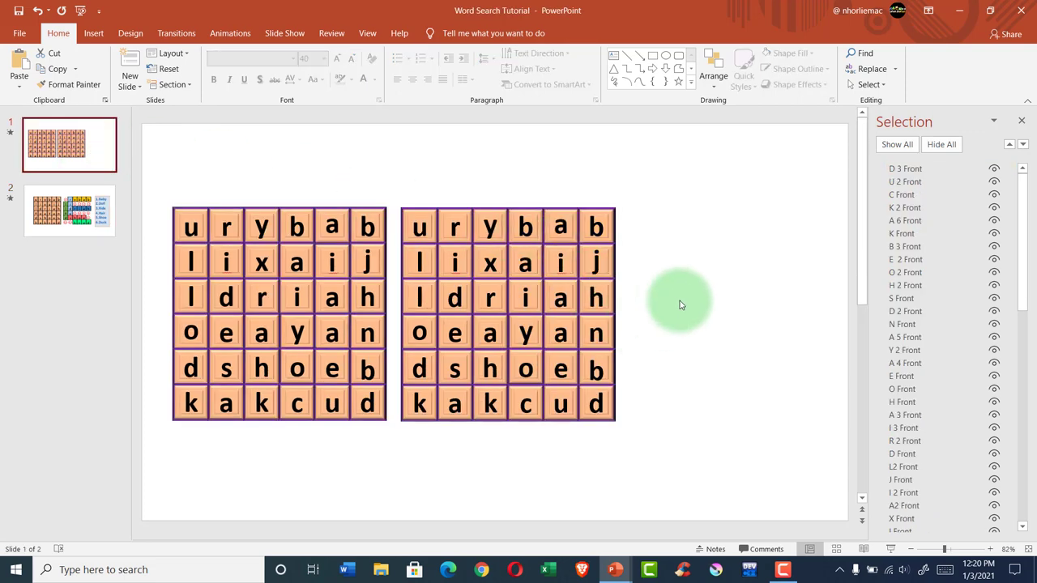
pyautogui.rightClick(719, 265)
pyautogui.click(733, 294)
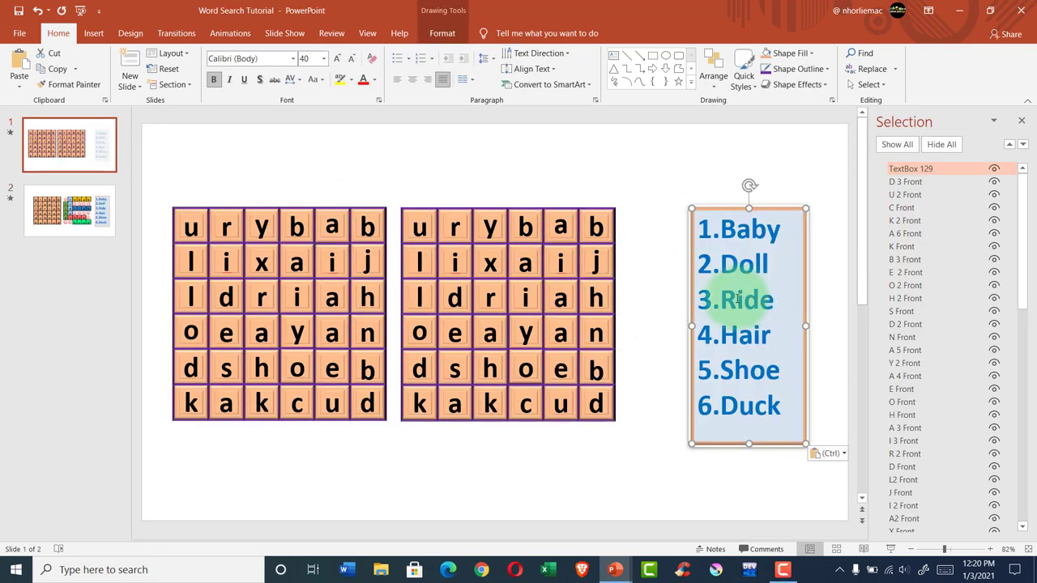
pyautogui.moveTo(784, 209); pyautogui.dragTo(808, 197)
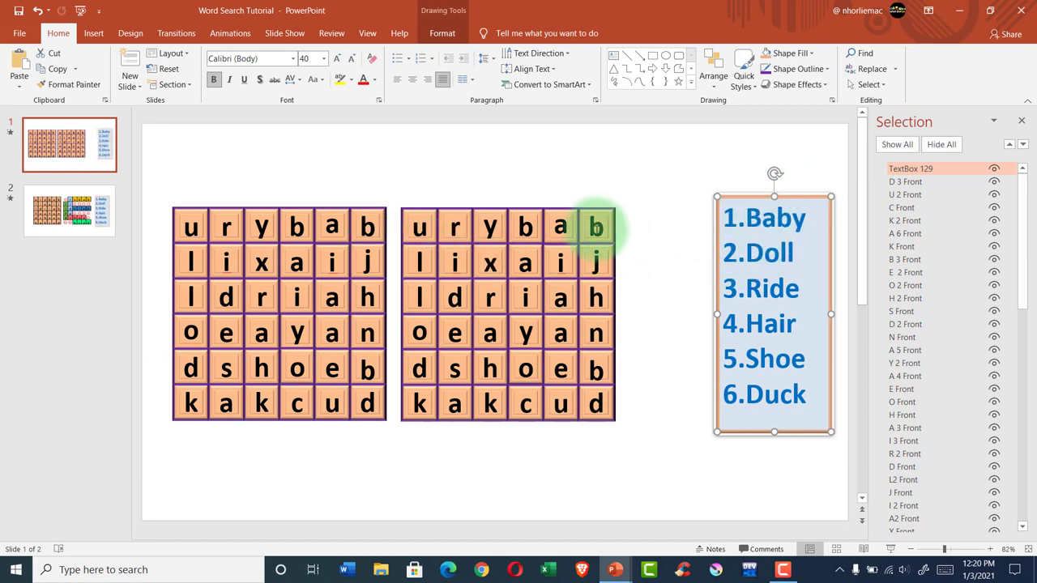
# - Fill the BABY tiles b, a, b, y in the right grid's top row with blue
pyautogui.click(609, 235)
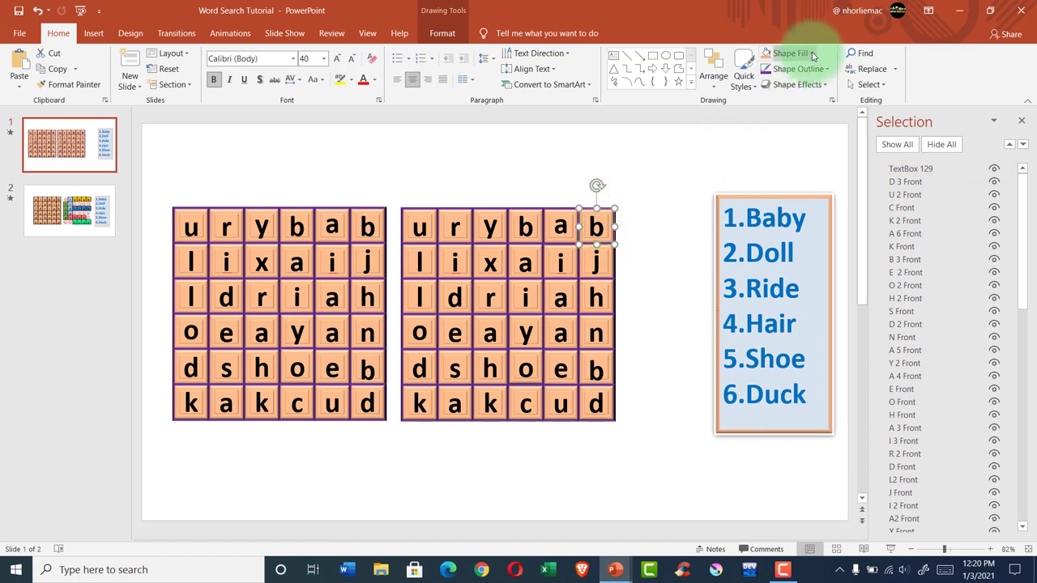
pyautogui.click(789, 53)
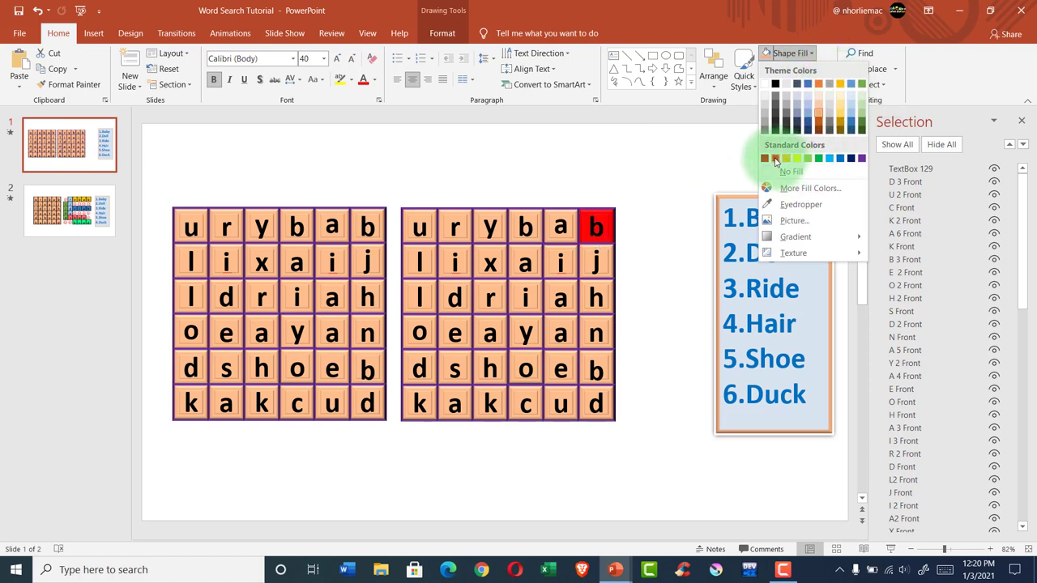
pyautogui.click(839, 159)
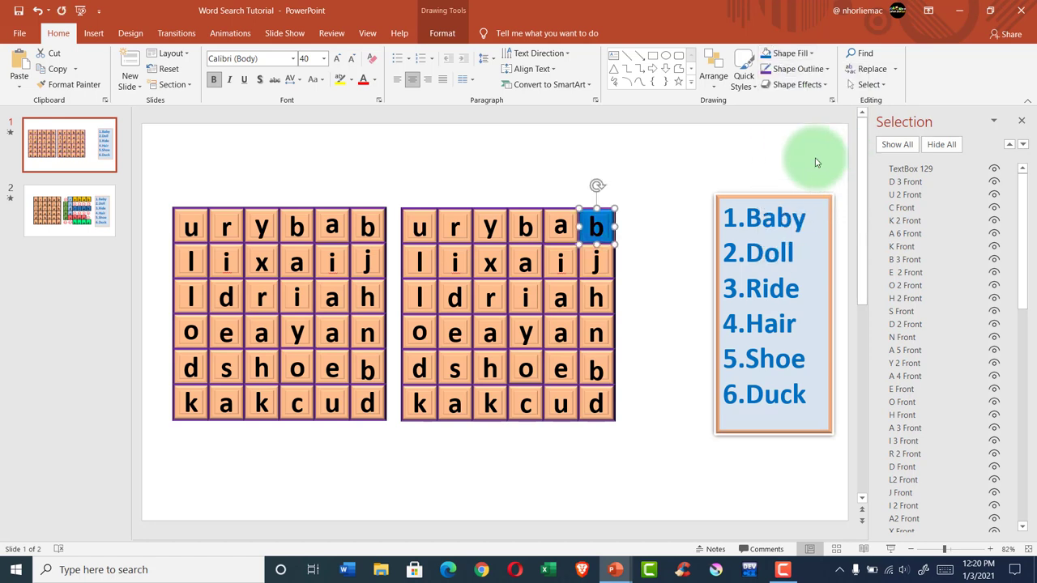
pyautogui.click(557, 229)
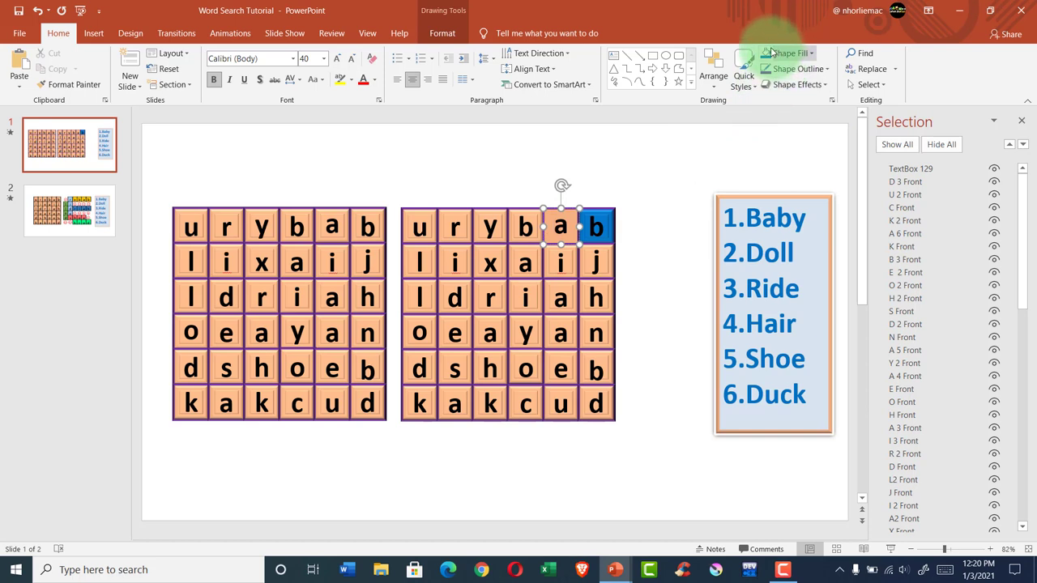
pyautogui.click(524, 227)
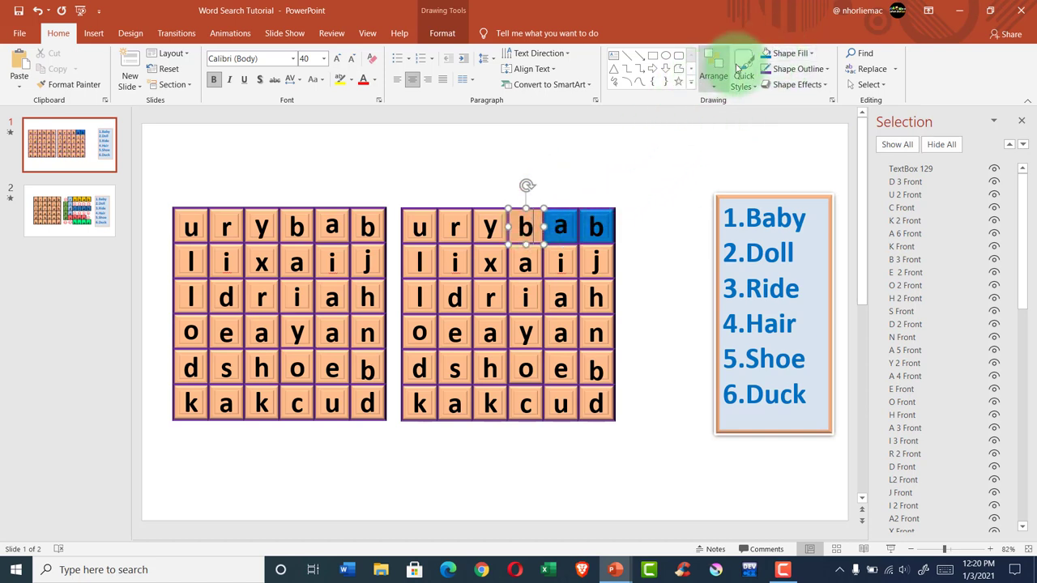
pyautogui.click(765, 53)
pyautogui.click(484, 225)
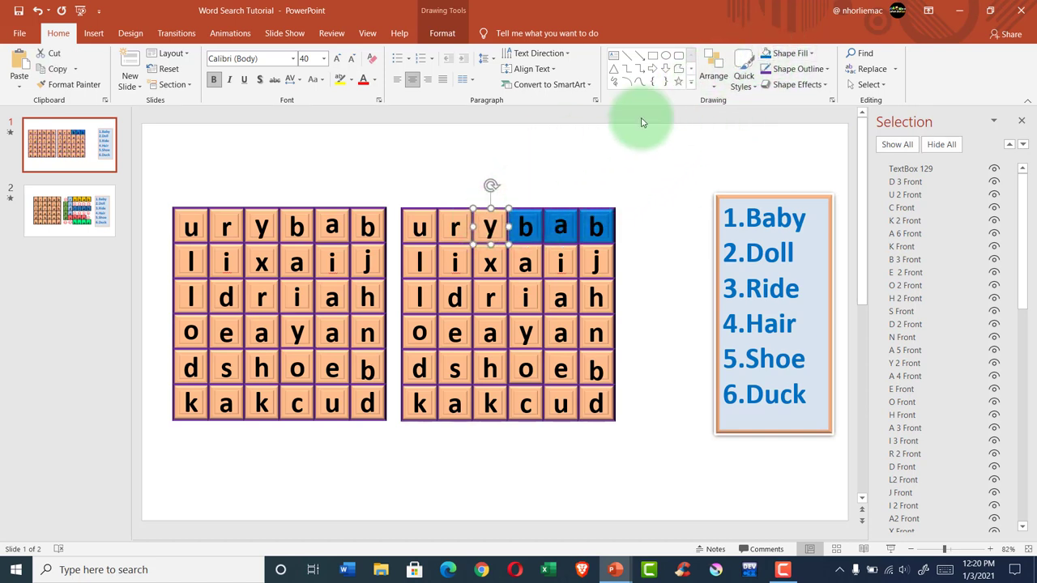
pyautogui.click(766, 53)
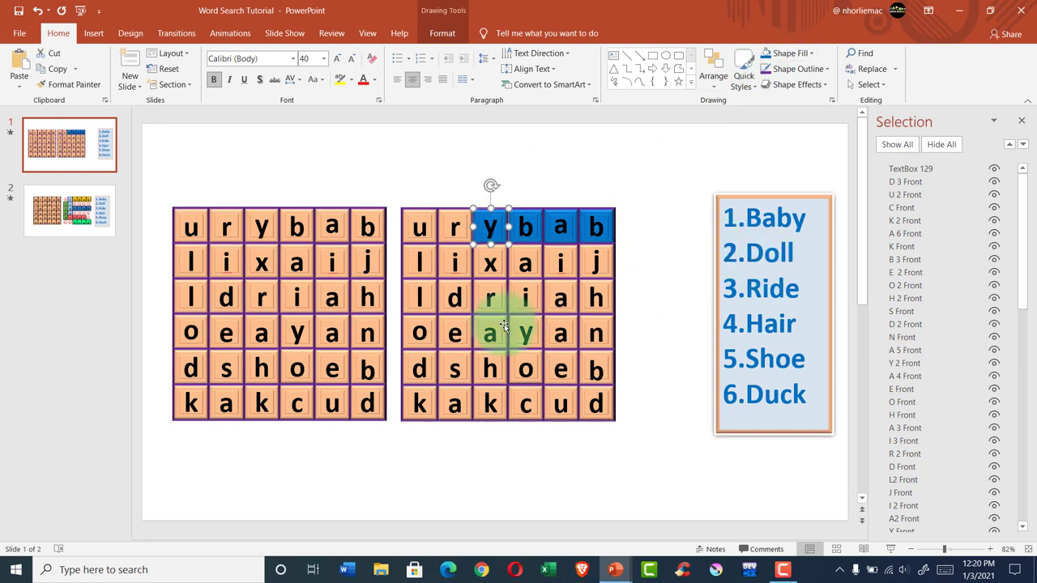
# - Fill DOLL's d, o and lower l tiles in the first column with yellow
pyautogui.click(428, 373)
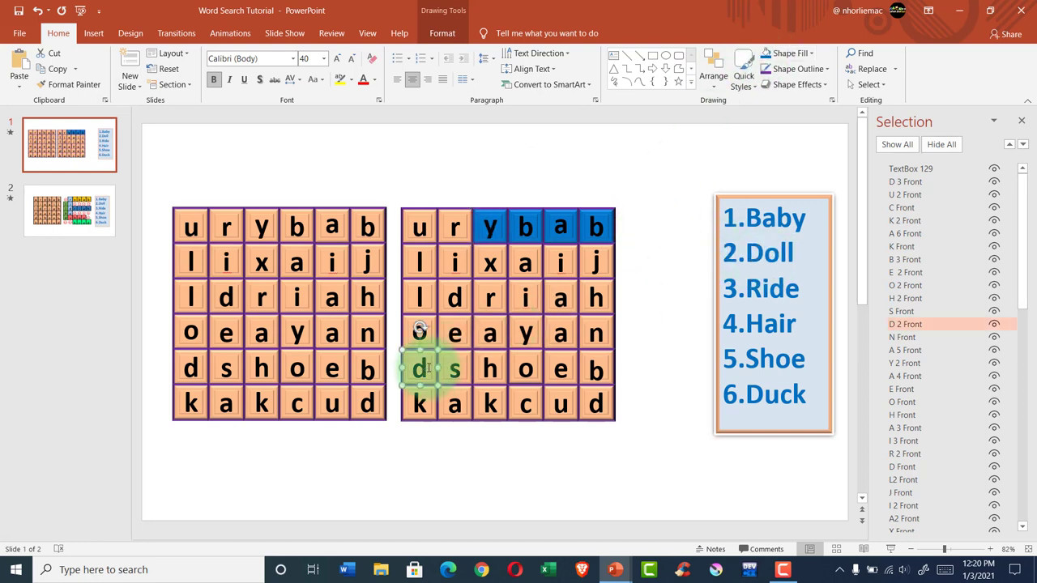
pyautogui.click(810, 53)
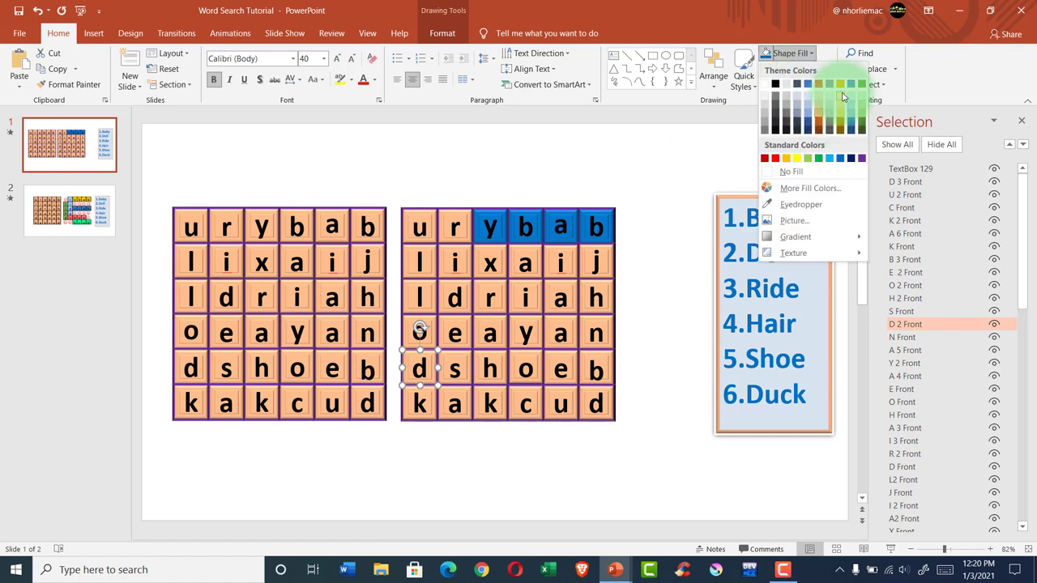
pyautogui.click(841, 86)
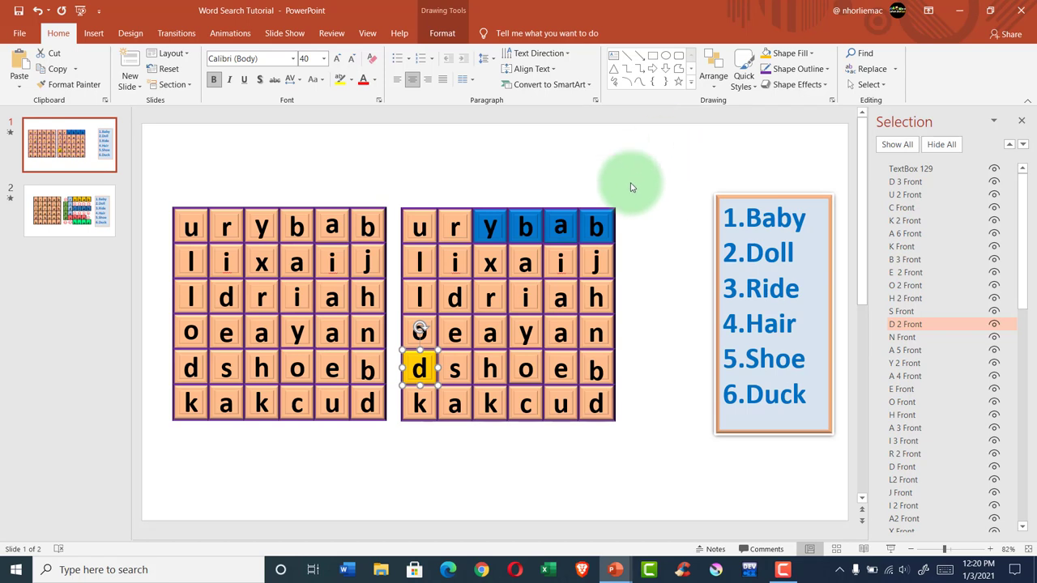
pyautogui.click(411, 337)
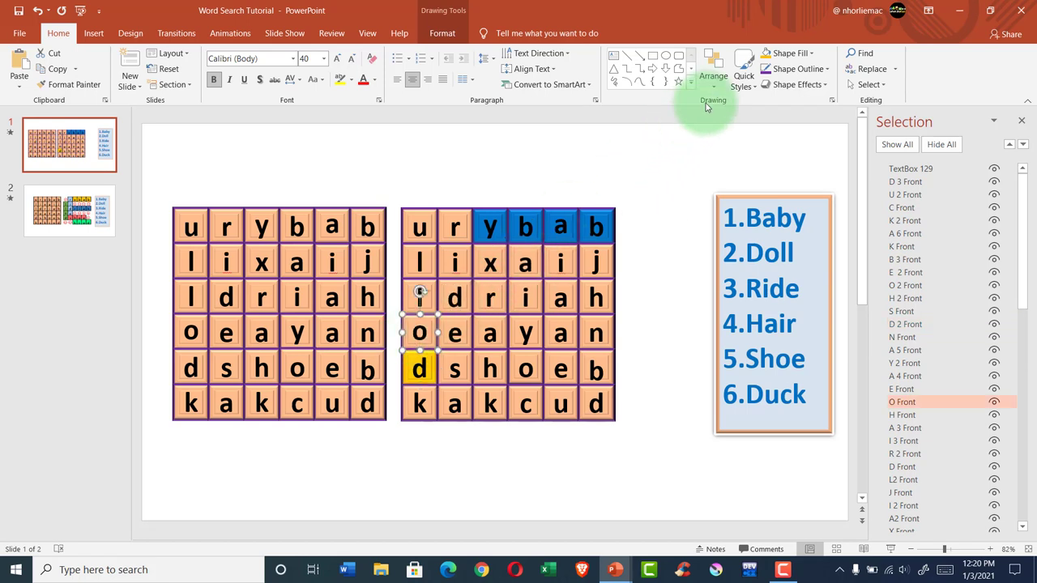
pyautogui.click(766, 54)
pyautogui.click(418, 298)
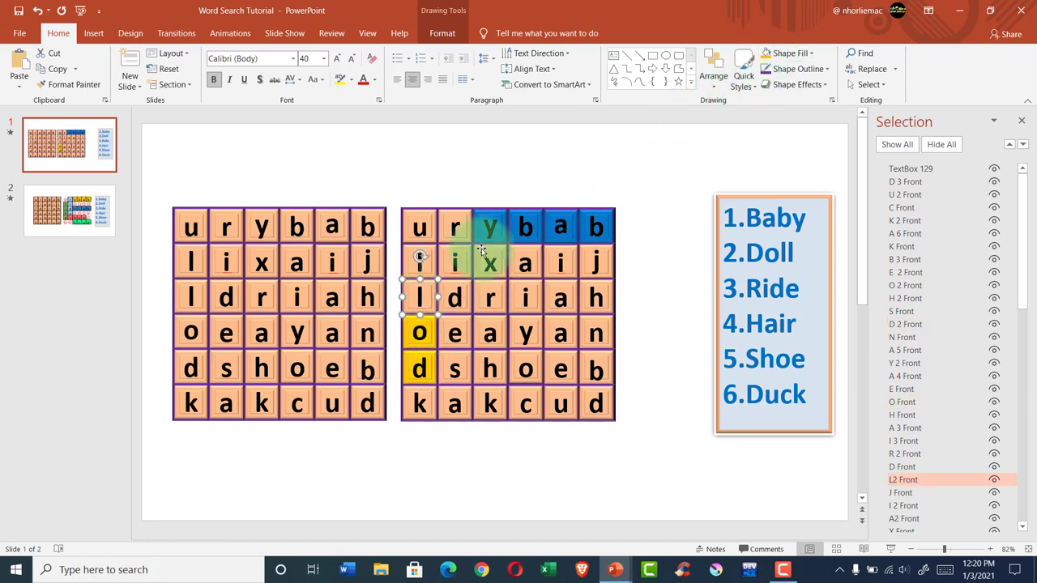
pyautogui.click(765, 54)
pyautogui.click(417, 260)
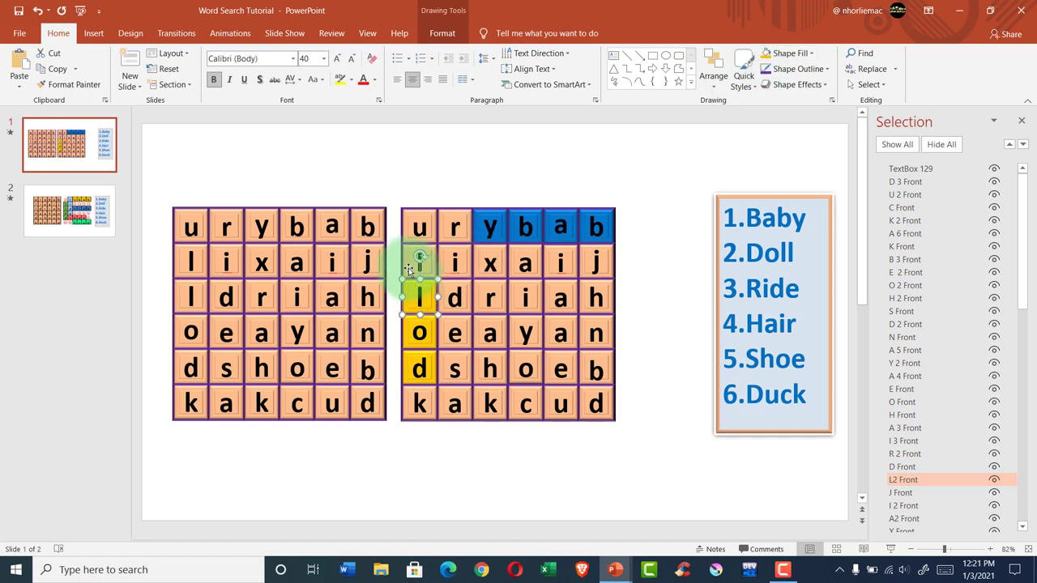
# - Finish DOLL in yellow, then colour RIDE green and HAIR light blue
pyautogui.click(765, 53)
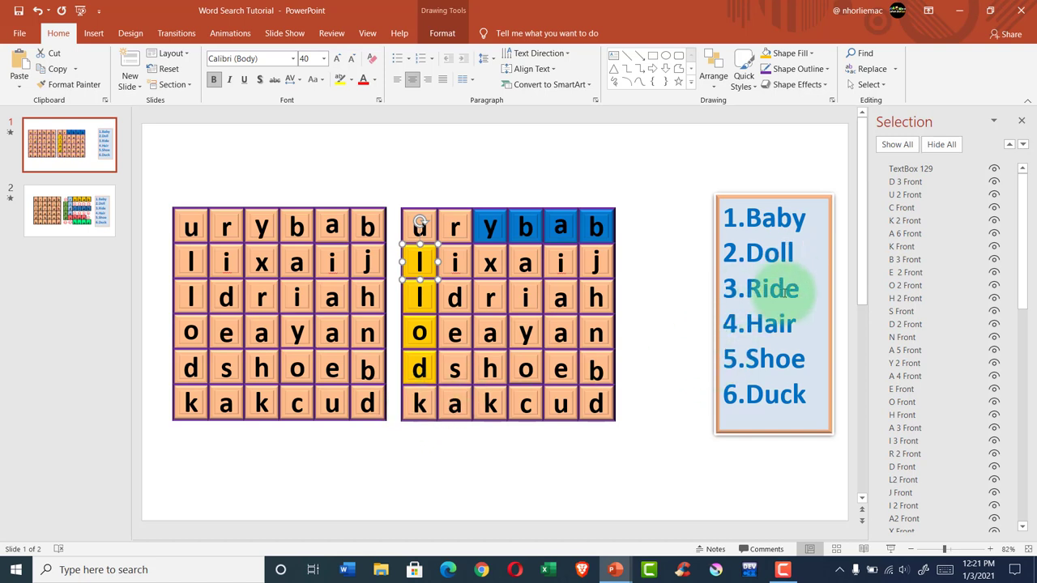
pyautogui.click(459, 235)
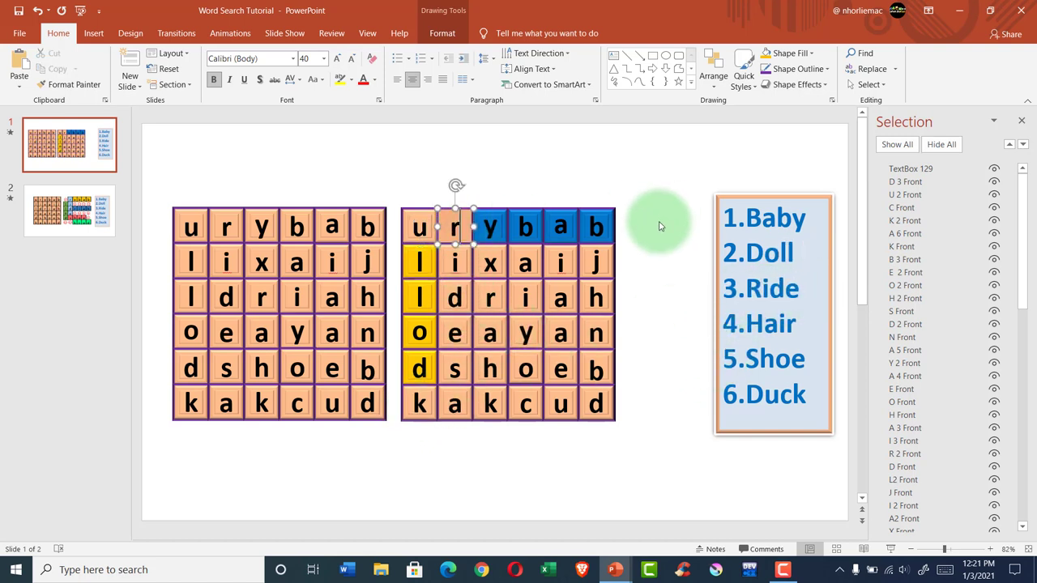
pyautogui.click(791, 54)
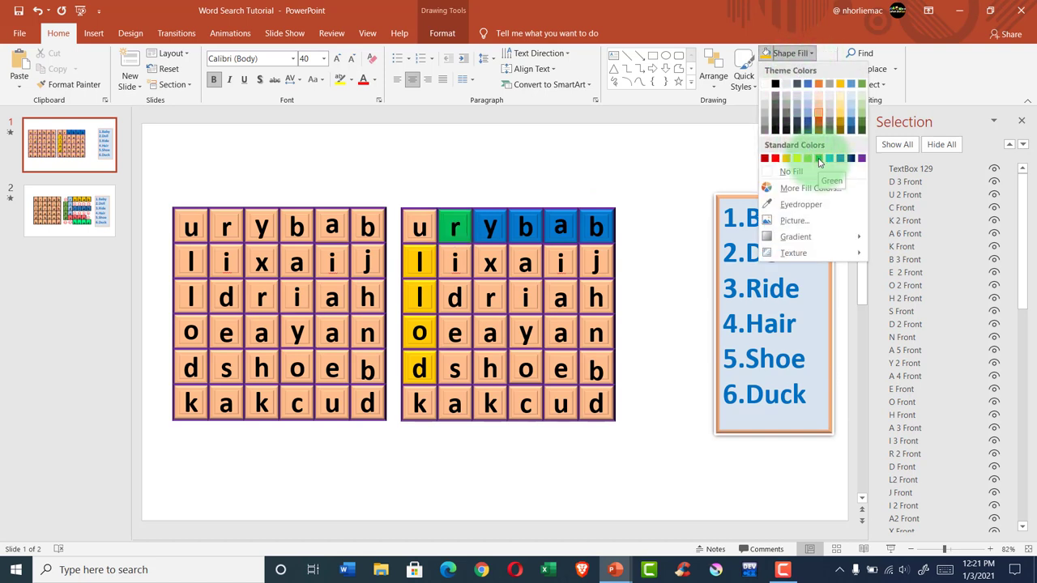
pyautogui.click(820, 158)
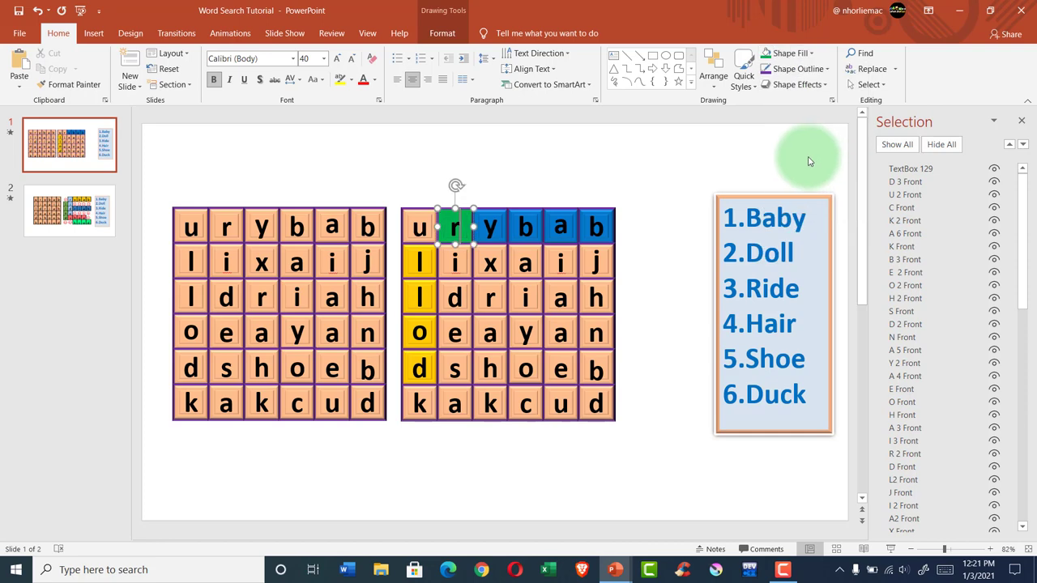
pyautogui.click(791, 54)
pyautogui.click(828, 158)
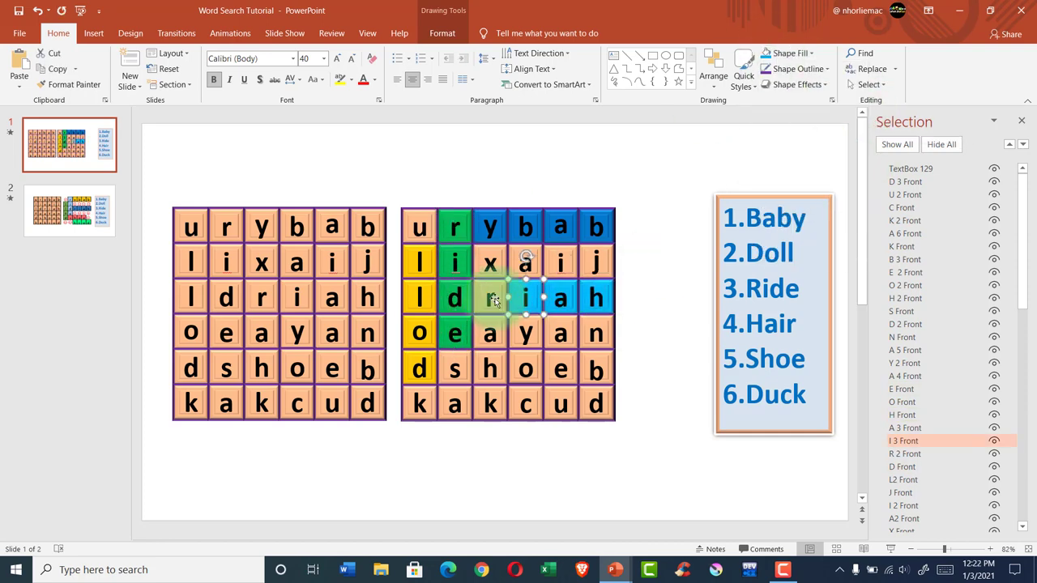
# - Colour the SHOE cells orange
pyautogui.click(455, 368)
pyautogui.click(790, 53)
pyautogui.click(817, 85)
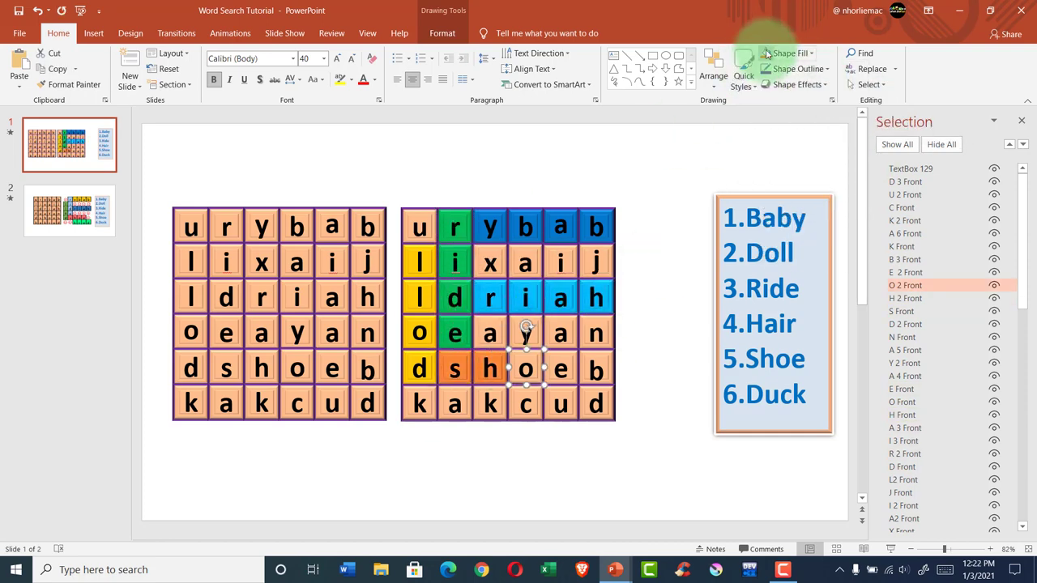
pyautogui.click(514, 369)
pyautogui.click(556, 368)
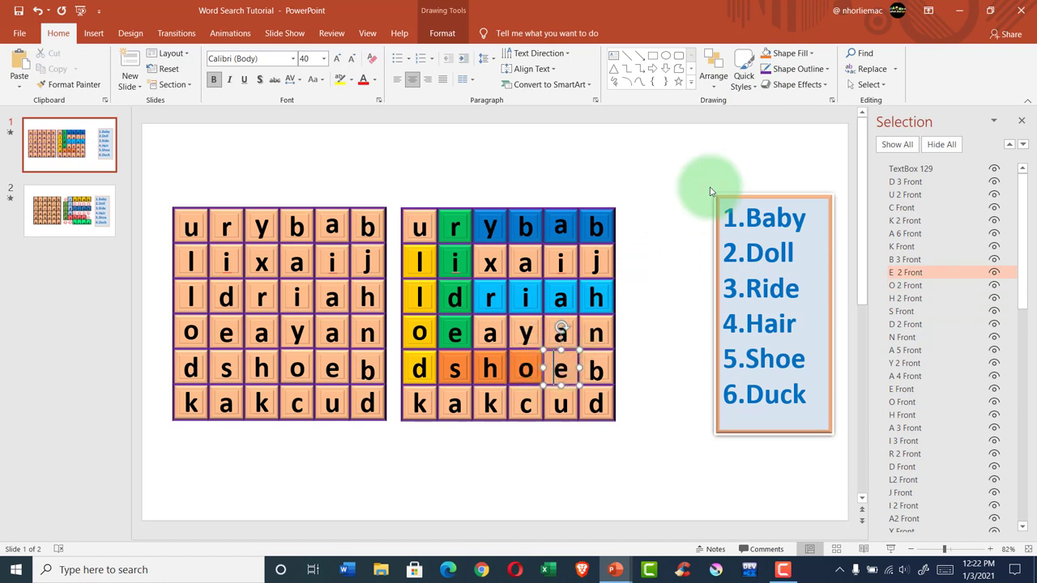
# - Fill the d, u, c and k cells of DUCK with dark gold
pyautogui.click(604, 412)
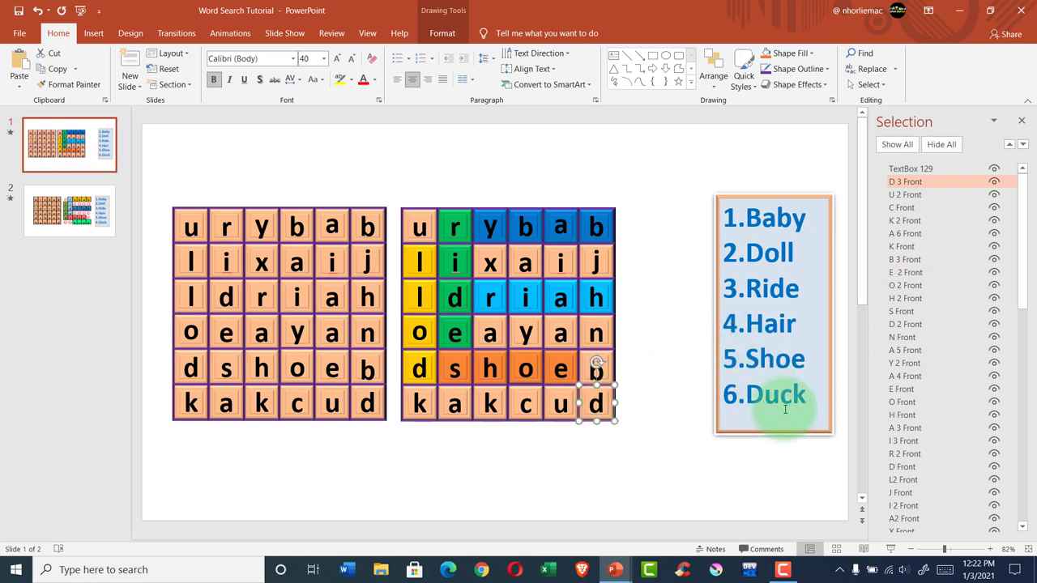
pyautogui.click(811, 55)
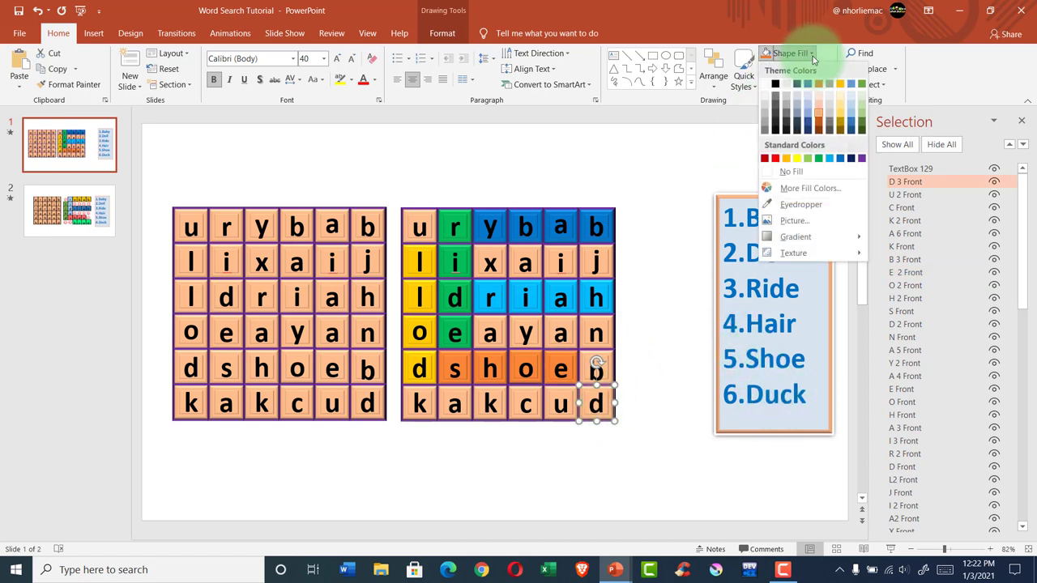
pyautogui.click(807, 81)
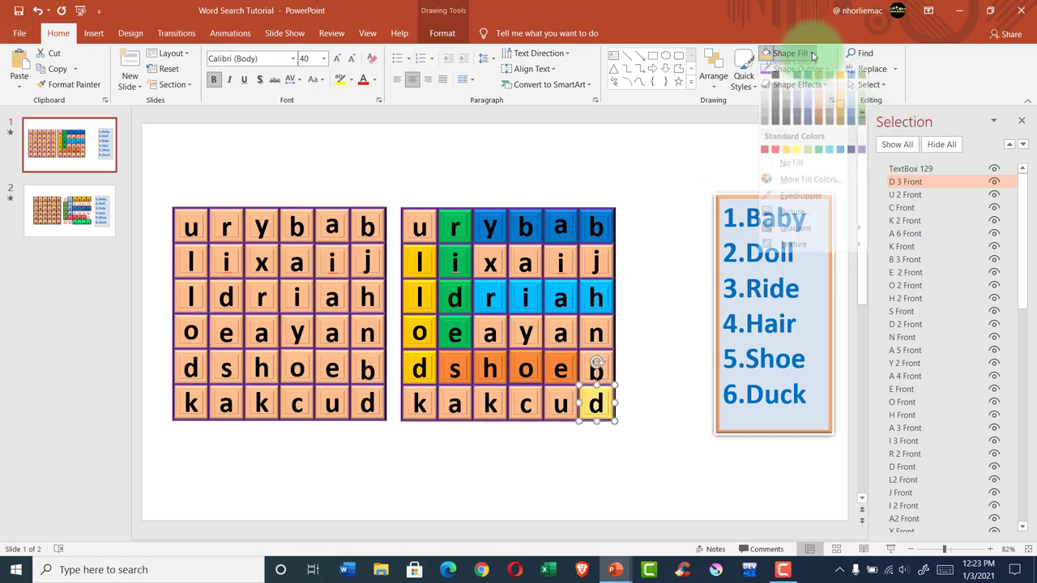
pyautogui.moveTo(603, 434); pyautogui.dragTo(478, 389)
pyautogui.press('F4')
pyautogui.click(481, 477)
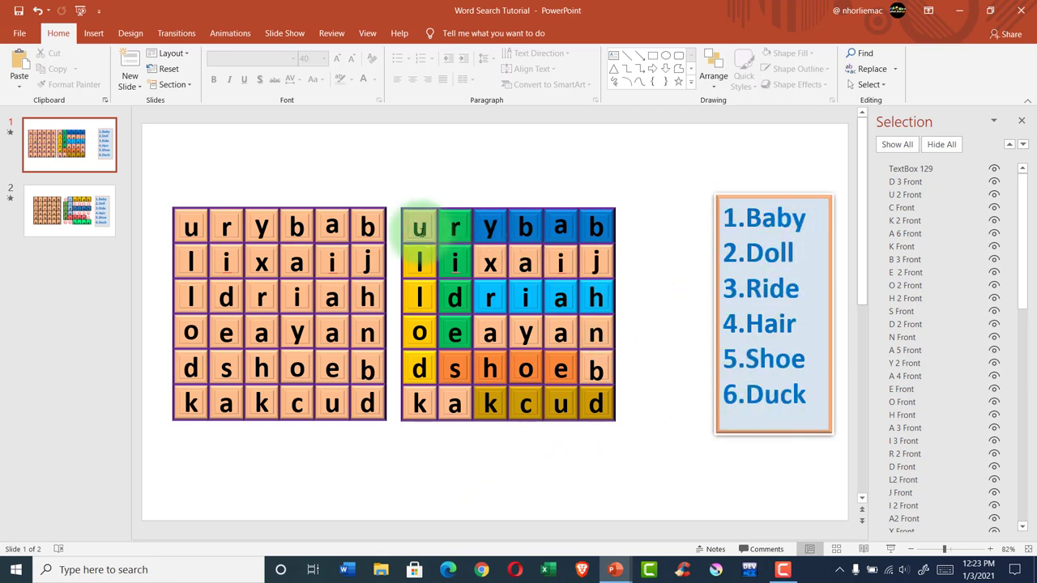
# - Paste plain peach formatting over the non-answer u, x, a, i and j cells
pyautogui.click(421, 229)
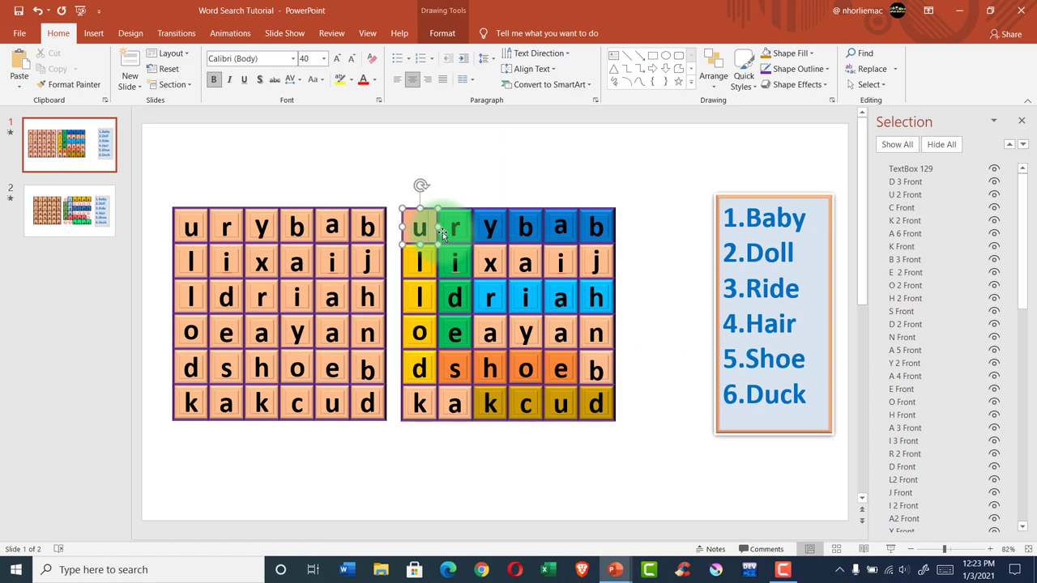
pyautogui.hotkey('ctrl', 'shift', 'v')
pyautogui.click(489, 265)
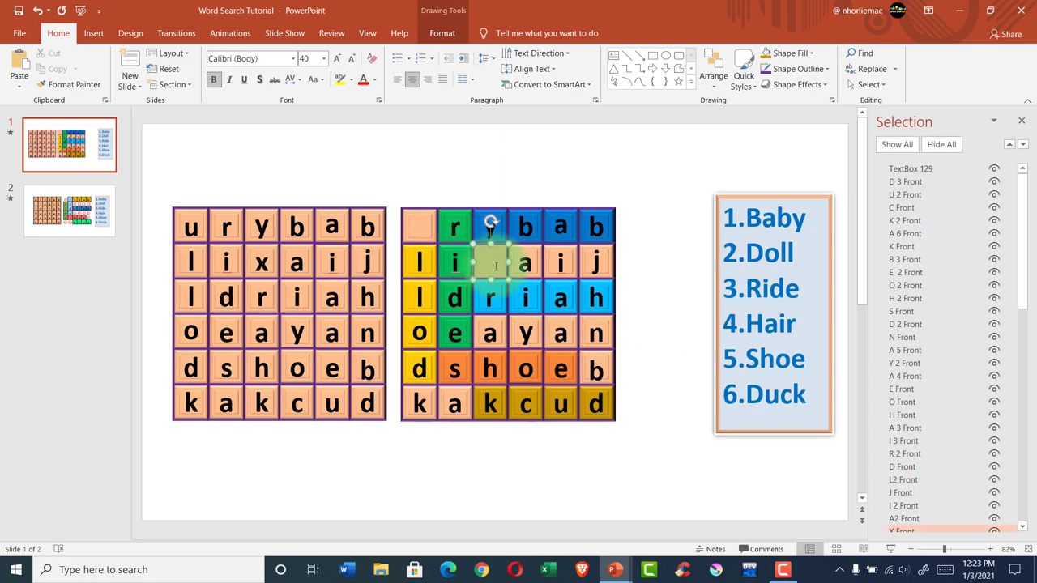
pyautogui.hotkey('ctrl', 'shift', 'v')
pyautogui.click(528, 264)
pyautogui.hotkey('ctrl', 'shift', 'v')
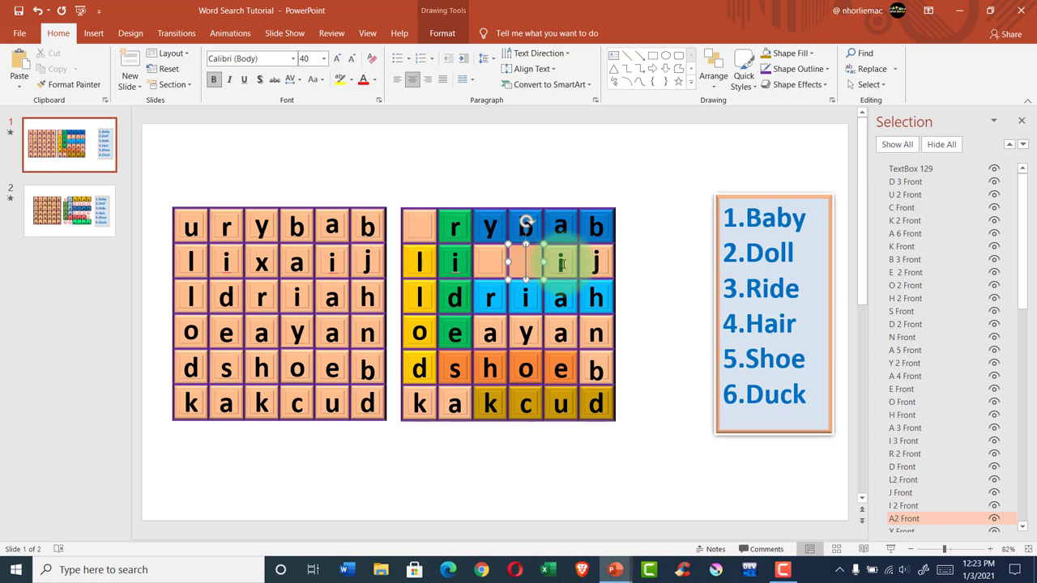
pyautogui.click(561, 264)
pyautogui.hotkey('ctrl', 'shift', 'v')
pyautogui.click(599, 265)
pyautogui.hotkey('ctrl', 'shift', 'v')
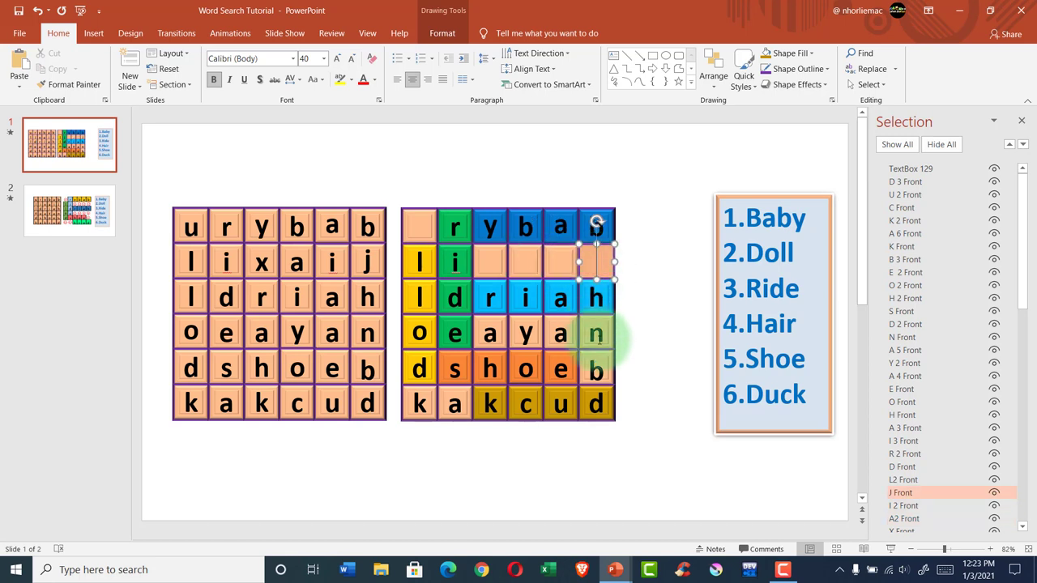
# - Cover the remaining non-answer n, a, y, a, b, a and k cells with plain peach
pyautogui.click(595, 334)
pyautogui.hotkey('ctrl', 'shift', 'v')
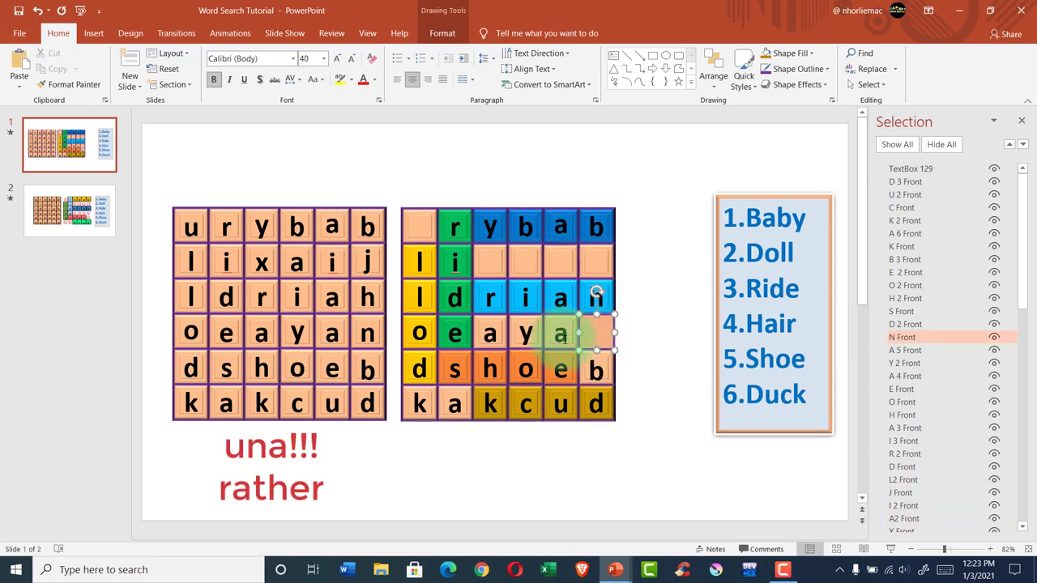
pyautogui.click(562, 337)
pyautogui.hotkey('ctrl', 'shift', 'v')
pyautogui.click(526, 332)
pyautogui.hotkey('ctrl', 'shift', 'v')
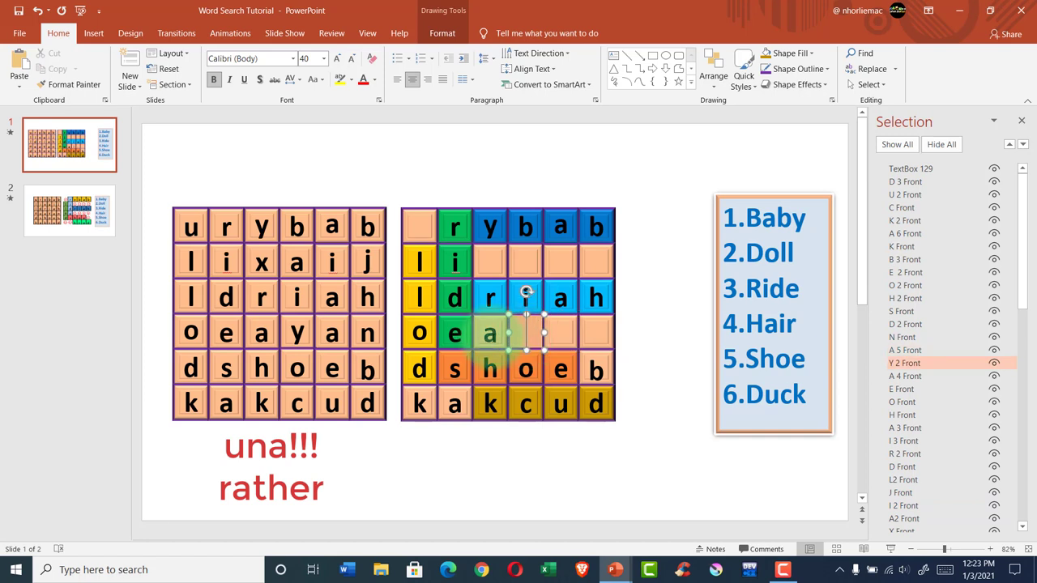
pyautogui.click(490, 333)
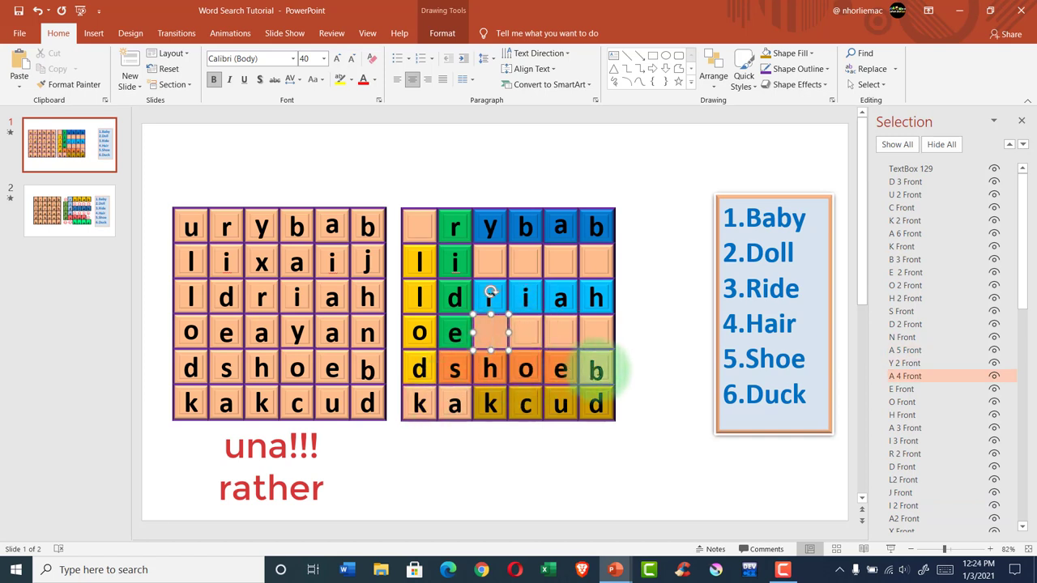
pyautogui.click(597, 370)
pyautogui.hotkey('ctrl', 'shift', 'v')
pyautogui.click(454, 405)
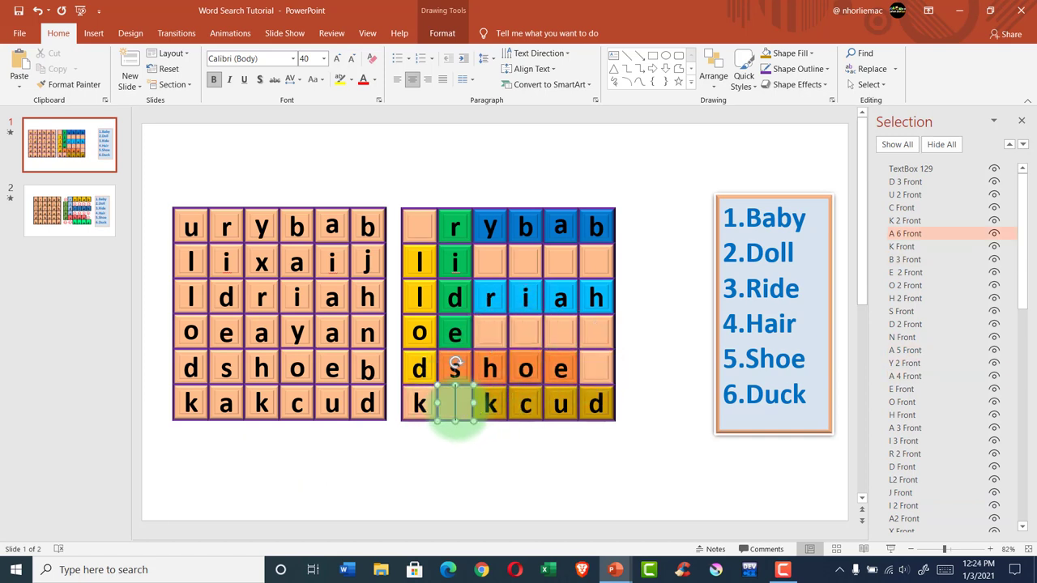
pyautogui.hotkey('ctrl', 'shift', 'v')
pyautogui.click(417, 401)
pyautogui.hotkey('ctrl', 'shift', 'v')
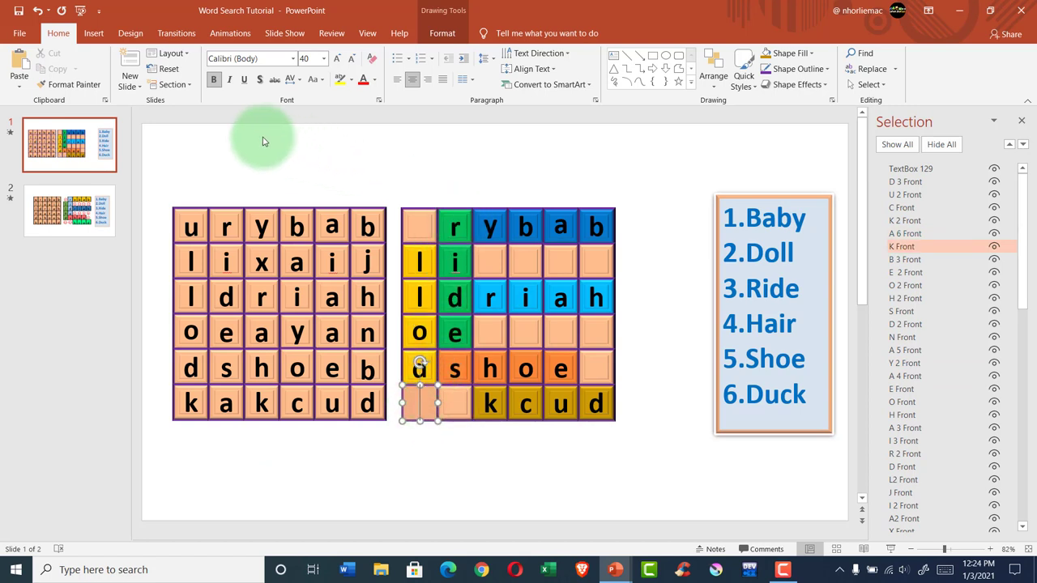
# - Insert the tongue-out face icon found by searching 'face' in the Icons library
pyautogui.click(92, 34)
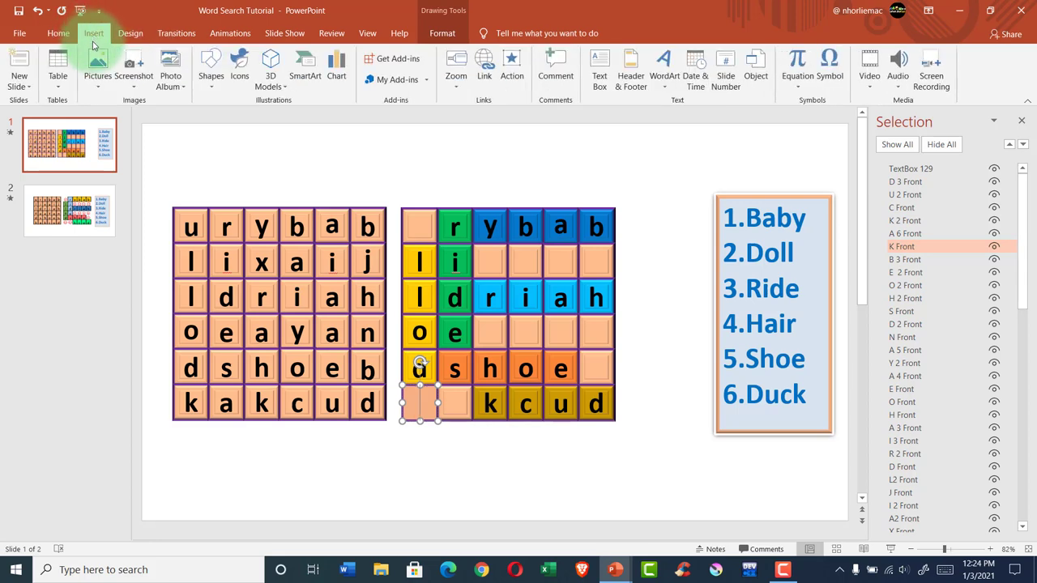
pyautogui.click(243, 72)
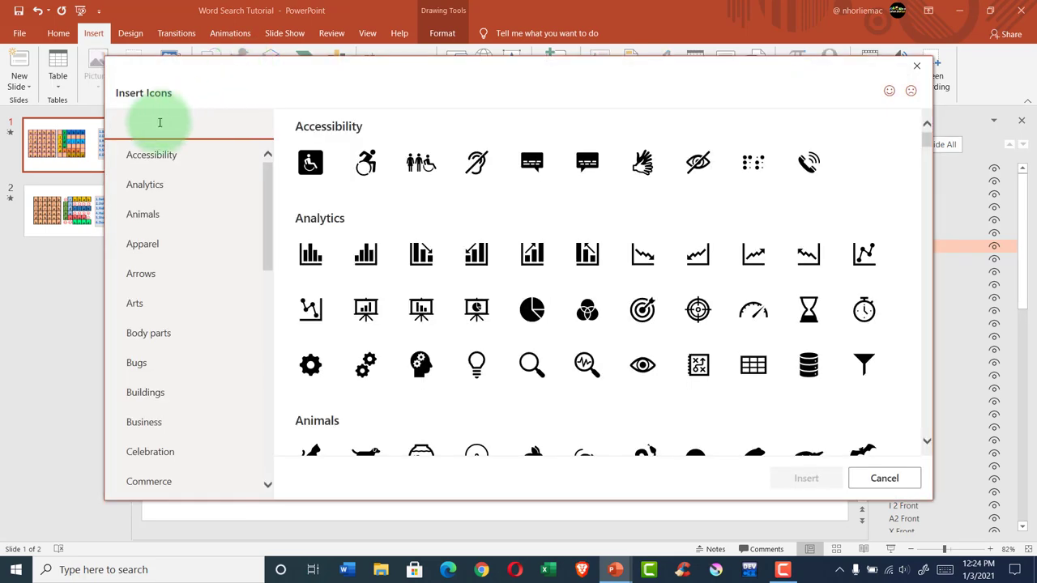
pyautogui.write('face')
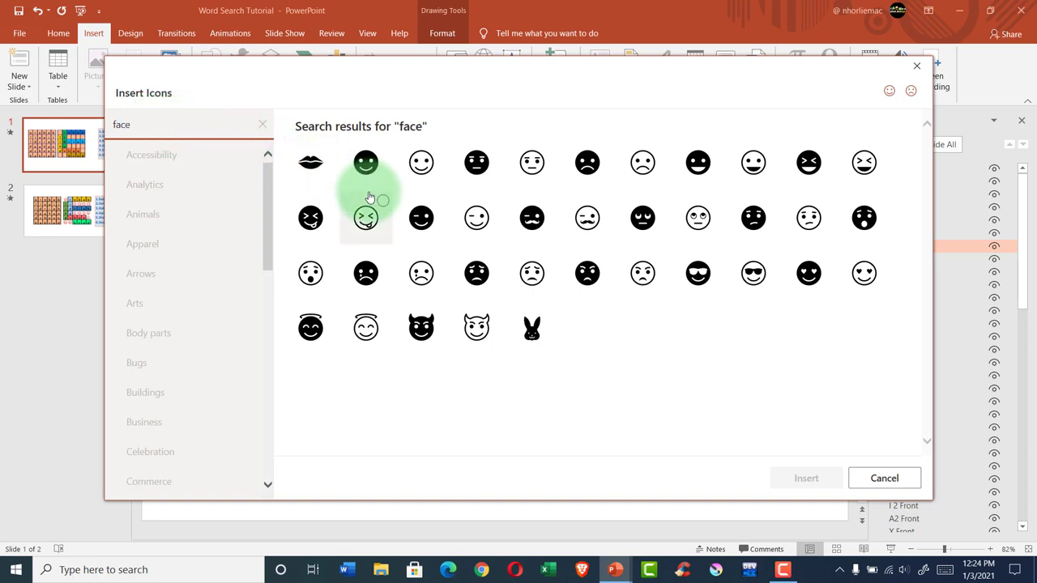
pyautogui.click(381, 236)
pyautogui.click(801, 478)
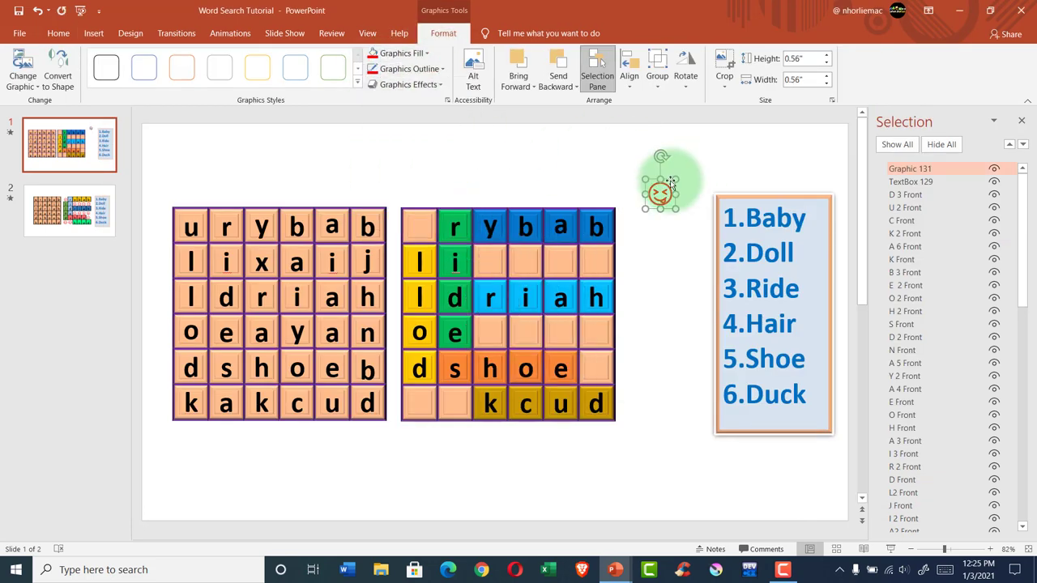
# - Place the face icon in the top-left cell and move a Ctrl+D copy into another empty cell
pyautogui.moveTo(671, 184); pyautogui.dragTo(430, 212)
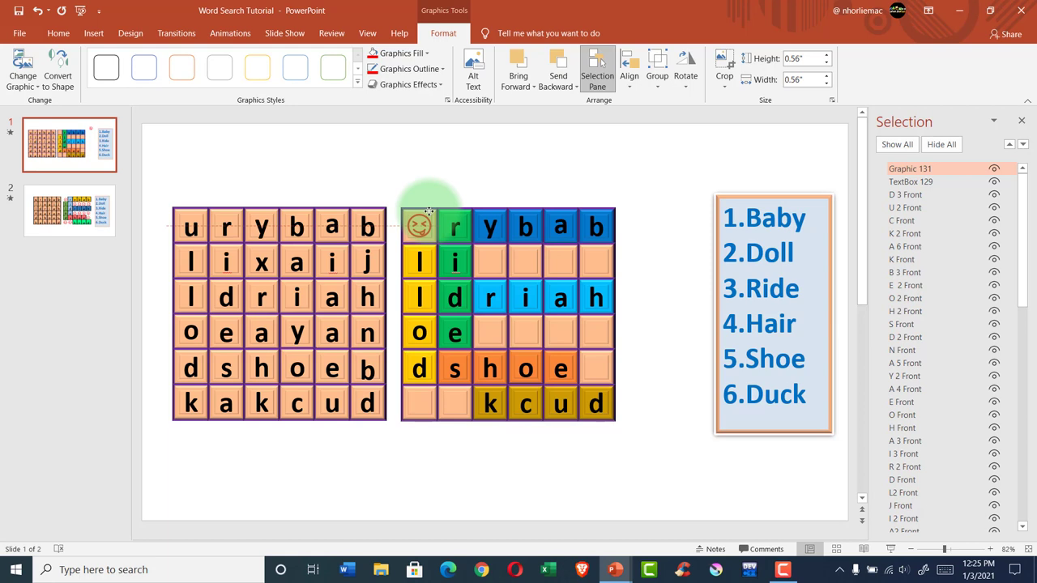
pyautogui.moveTo(427, 213); pyautogui.dragTo(429, 213)
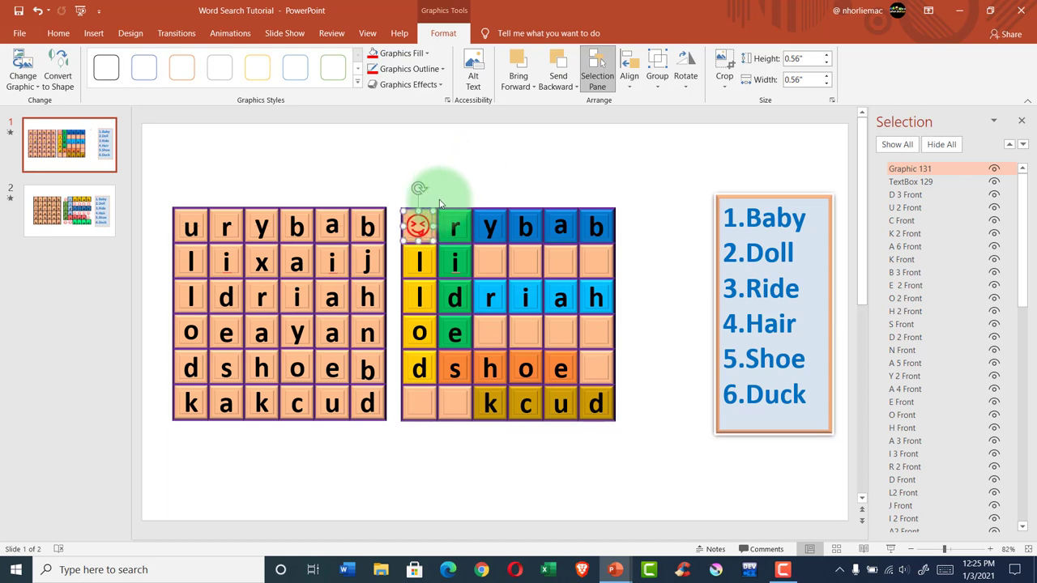
pyautogui.hotkey('ctrl', 'd')
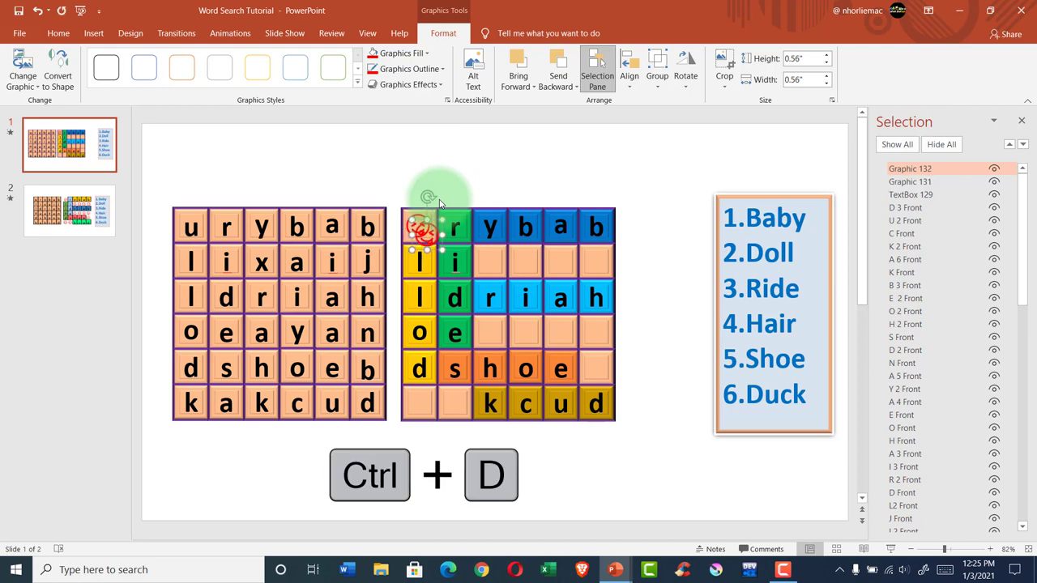
pyautogui.click(431, 232)
pyautogui.moveTo(431, 232); pyautogui.dragTo(495, 267)
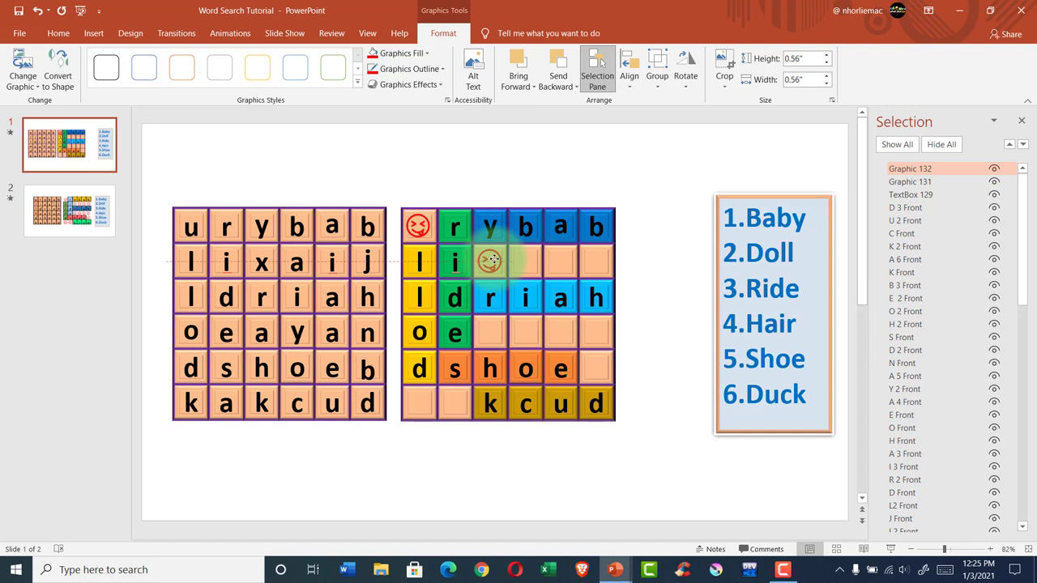
pyautogui.moveTo(493, 259)
pyautogui.mouseDown()
pyautogui.moveTo(559, 297)
pyautogui.moveTo(526, 260)
pyautogui.moveTo(597, 225)
pyautogui.moveTo(491, 331)
pyautogui.moveTo(604, 348)
pyautogui.moveTo(250, 438)
pyautogui.moveTo(455, 402)
pyautogui.mouseUp()
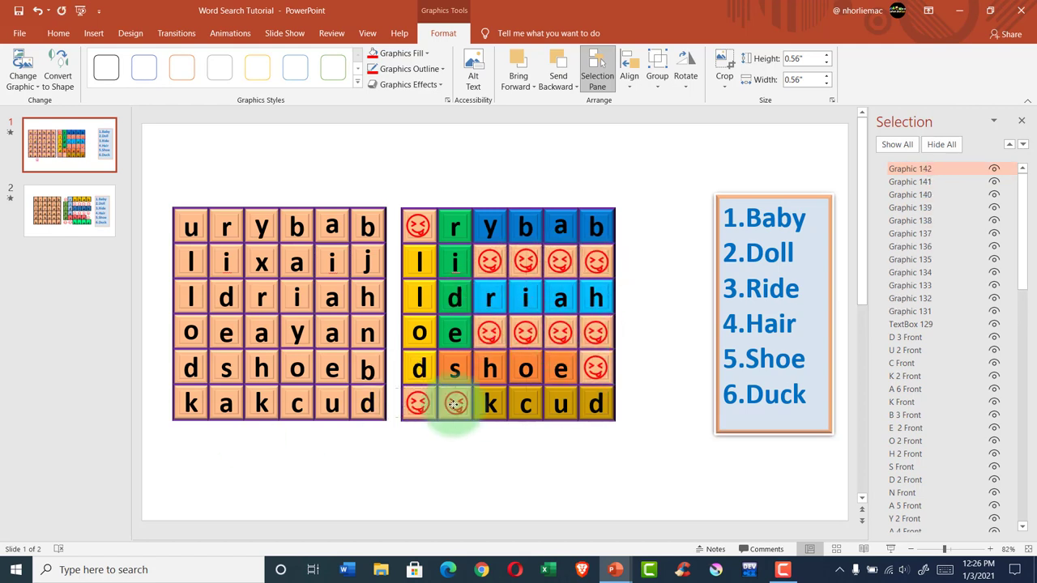
pyautogui.click(647, 376)
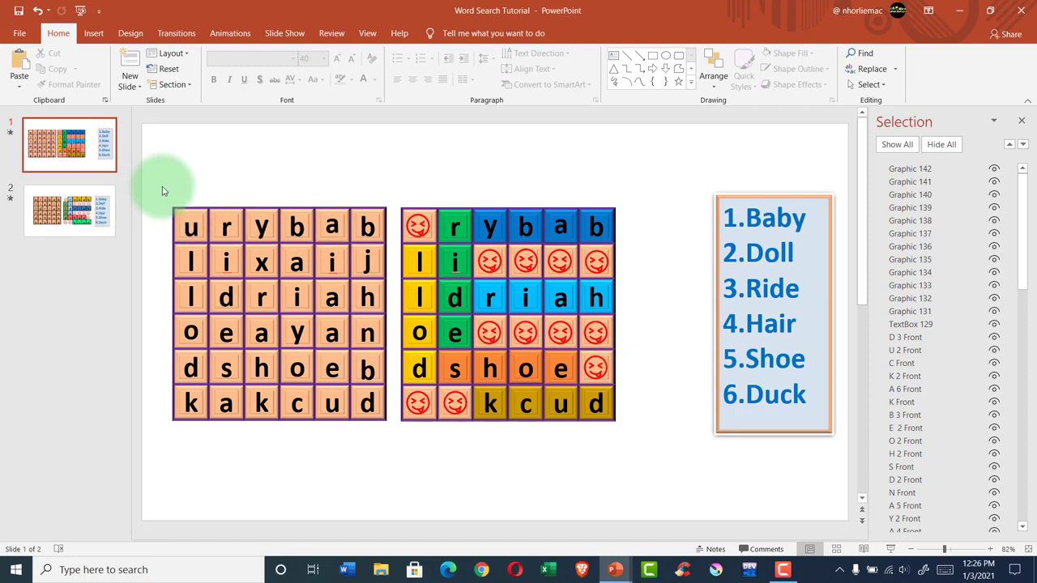
pyautogui.moveTo(156, 262); pyautogui.dragTo(398, 457)
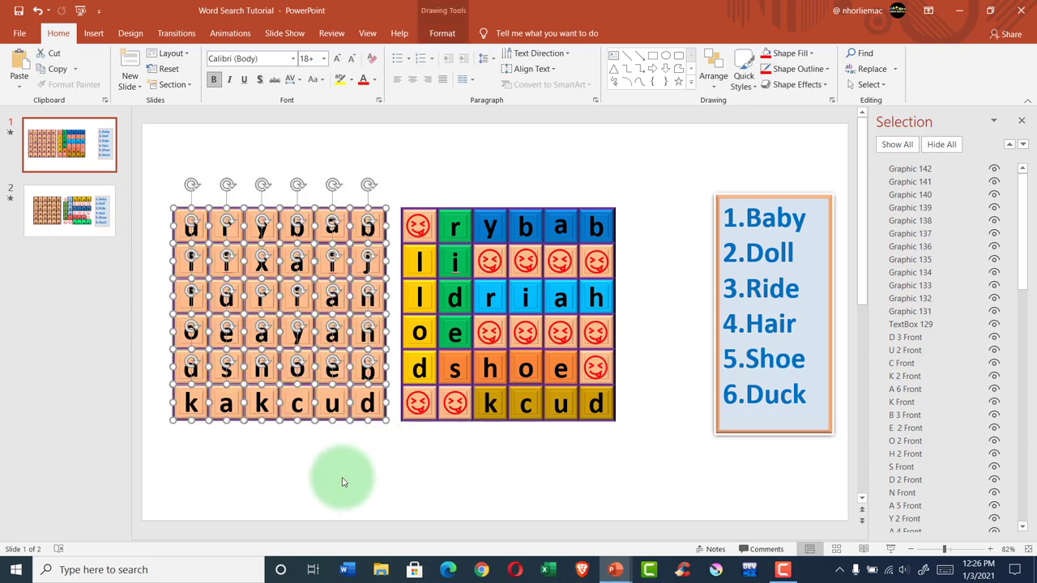
pyautogui.click(343, 481)
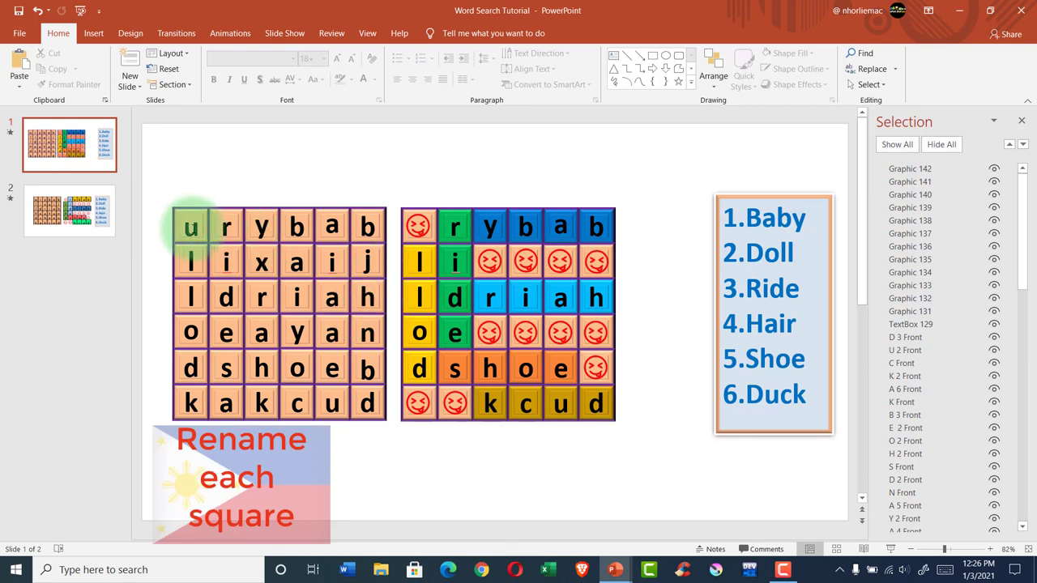
pyautogui.click(191, 225)
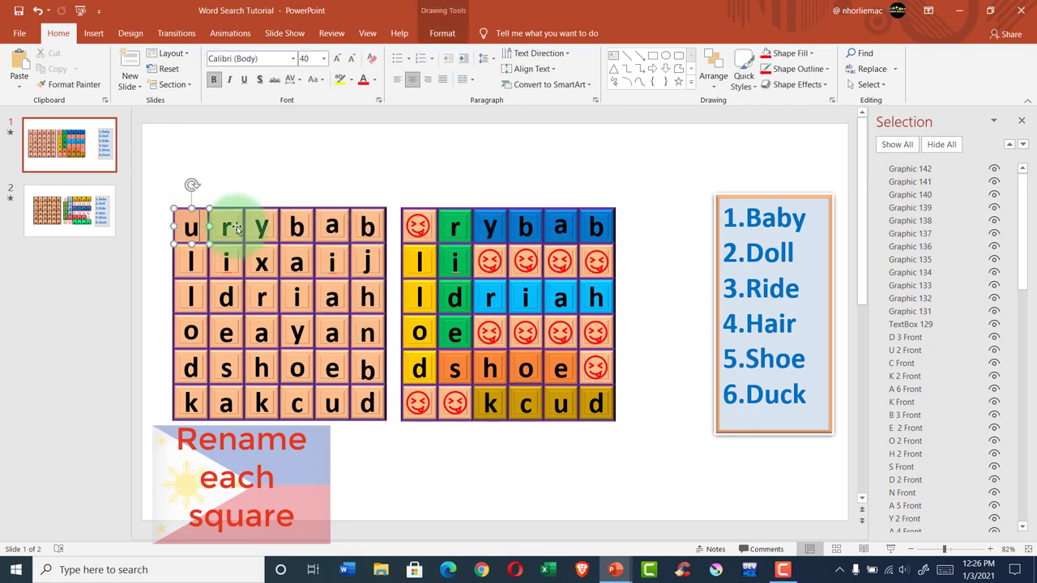
pyautogui.click(232, 228)
pyautogui.click(261, 228)
pyautogui.click(297, 228)
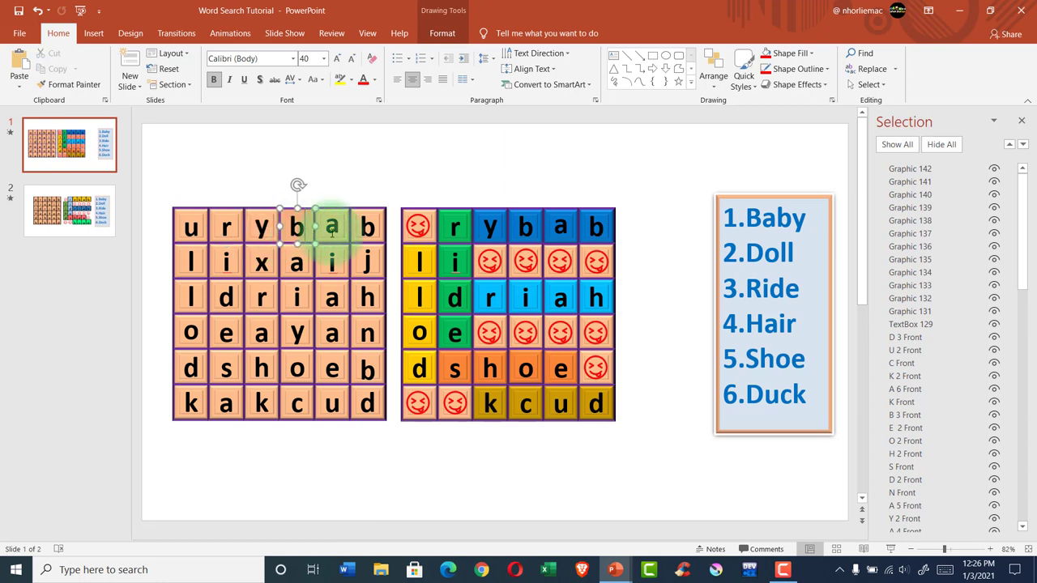
pyautogui.click(332, 227)
pyautogui.click(366, 228)
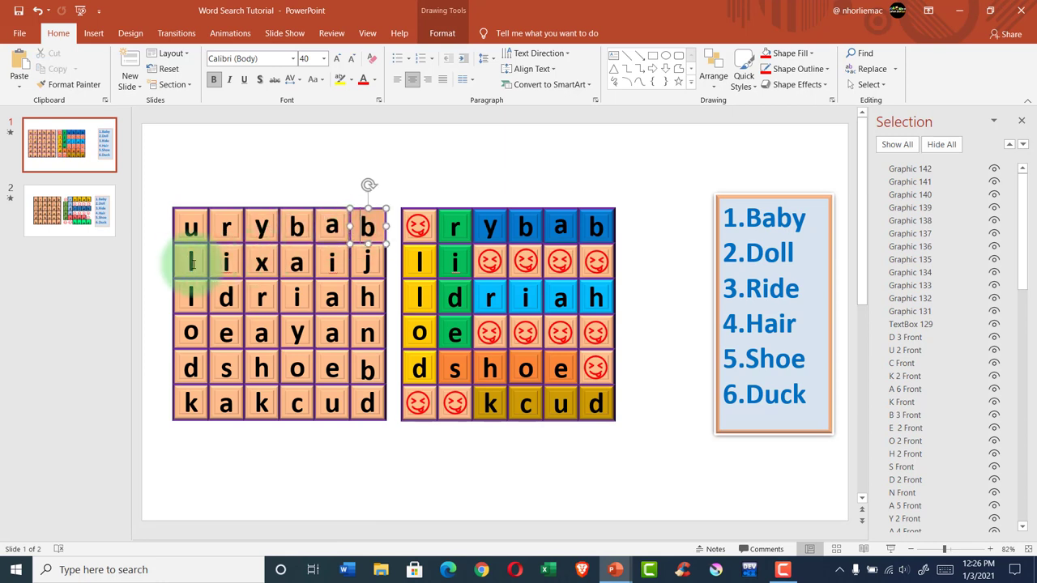
pyautogui.click(193, 264)
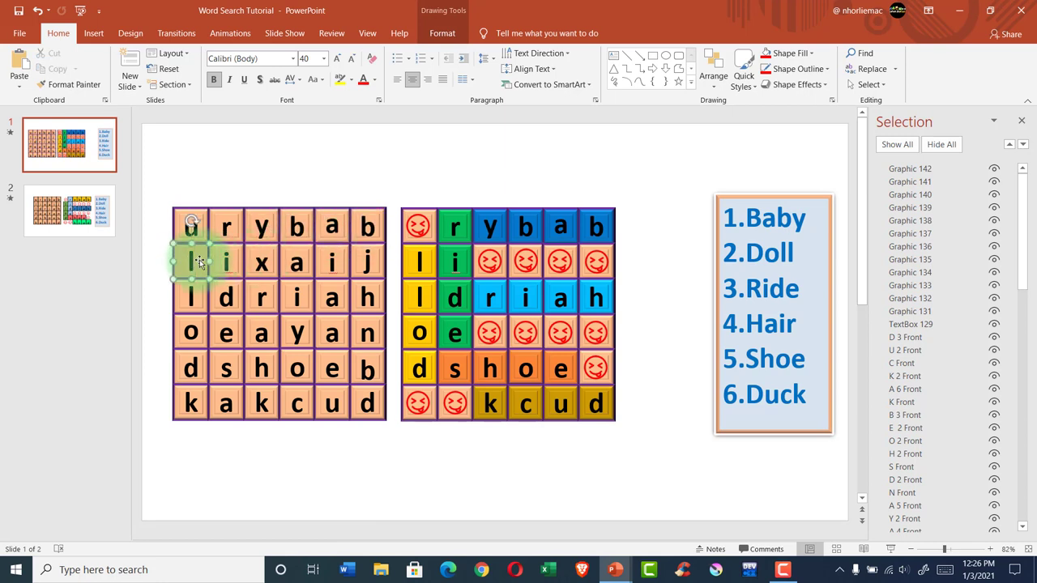
pyautogui.click(224, 267)
pyautogui.click(271, 268)
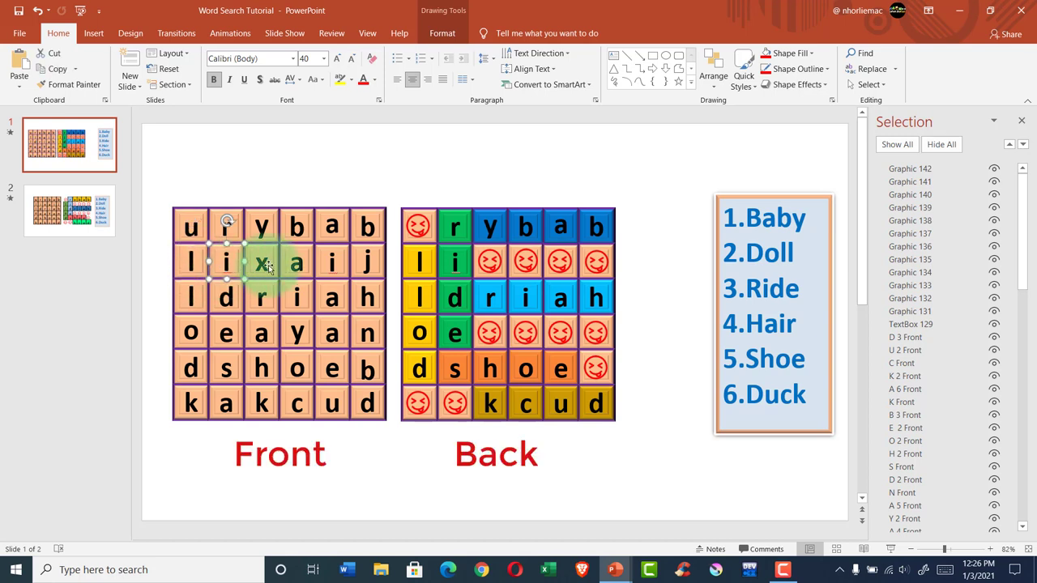
pyautogui.click(298, 265)
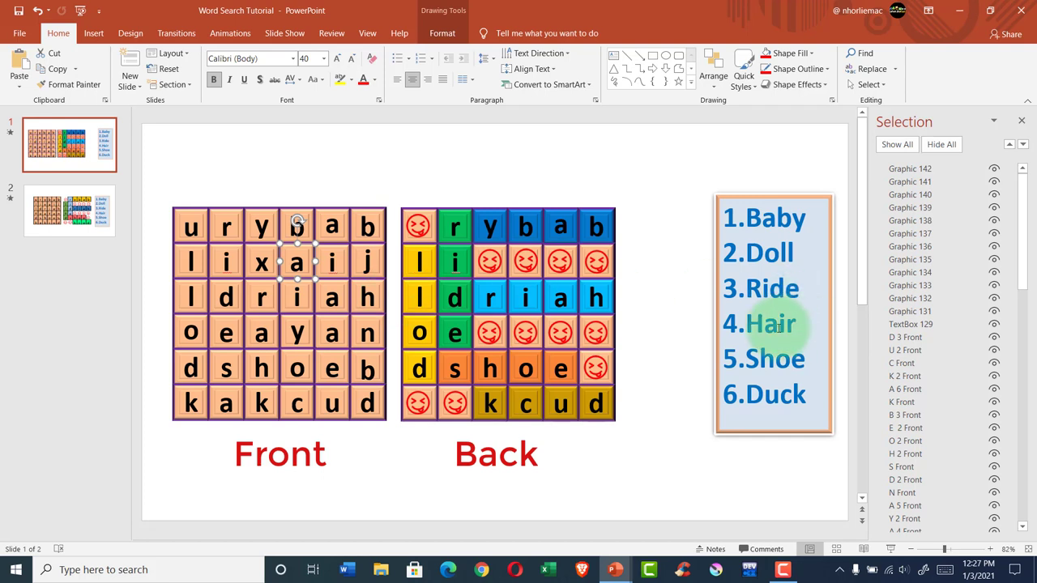
pyautogui.click(191, 227)
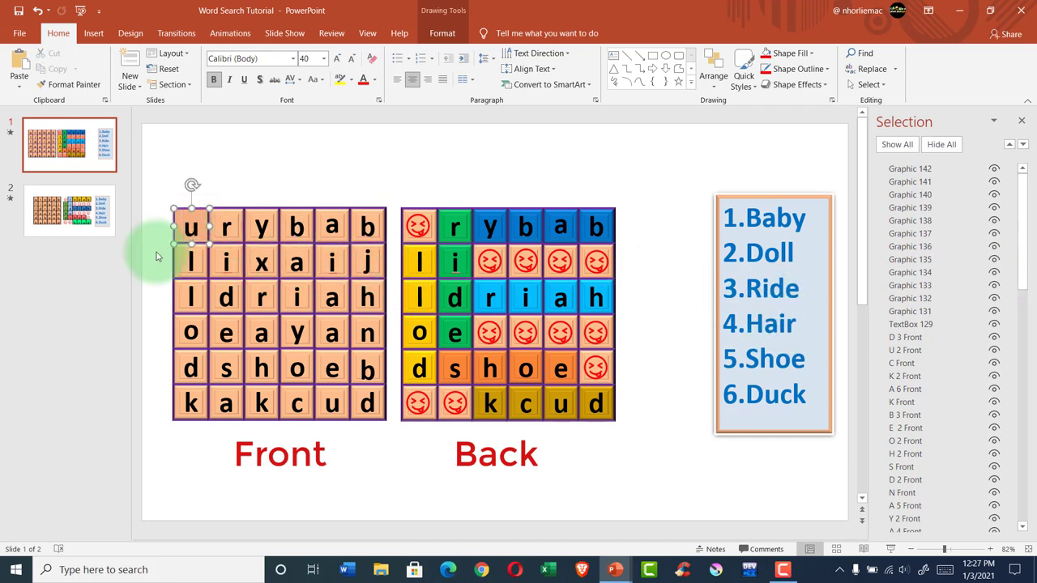
pyautogui.click(63, 232)
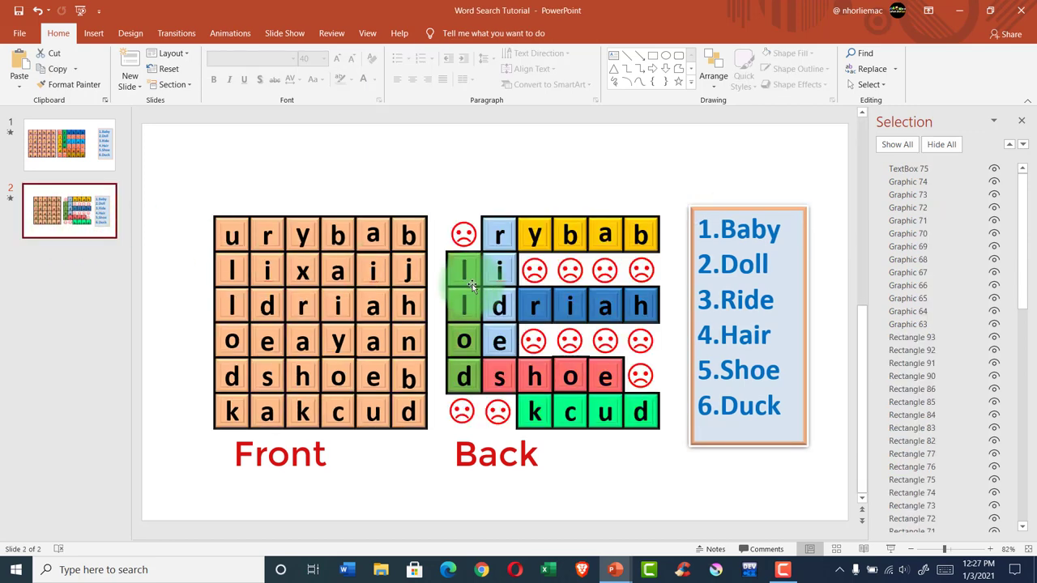
pyautogui.click(85, 163)
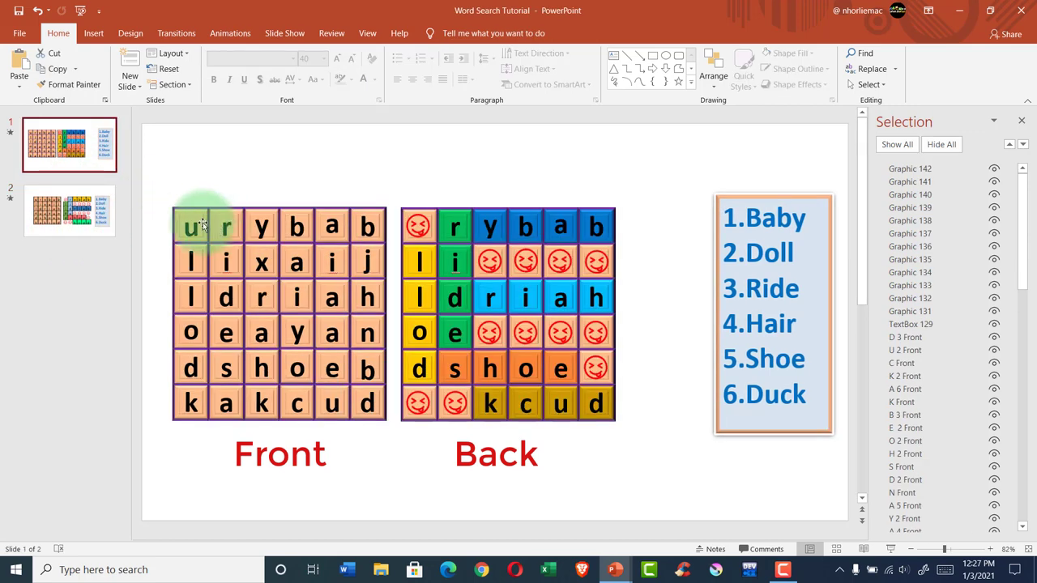
pyautogui.click(193, 228)
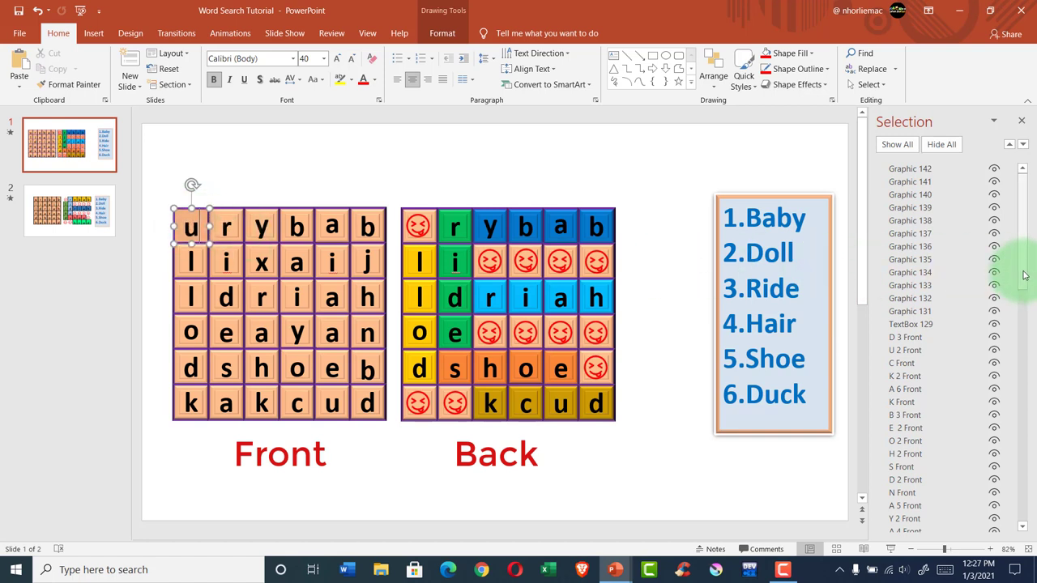
# - Identify the top-left u tile in the Selection Pane and rename 'U front' to 'U Front'
pyautogui.moveTo(1025, 275); pyautogui.dragTo(1025, 534)
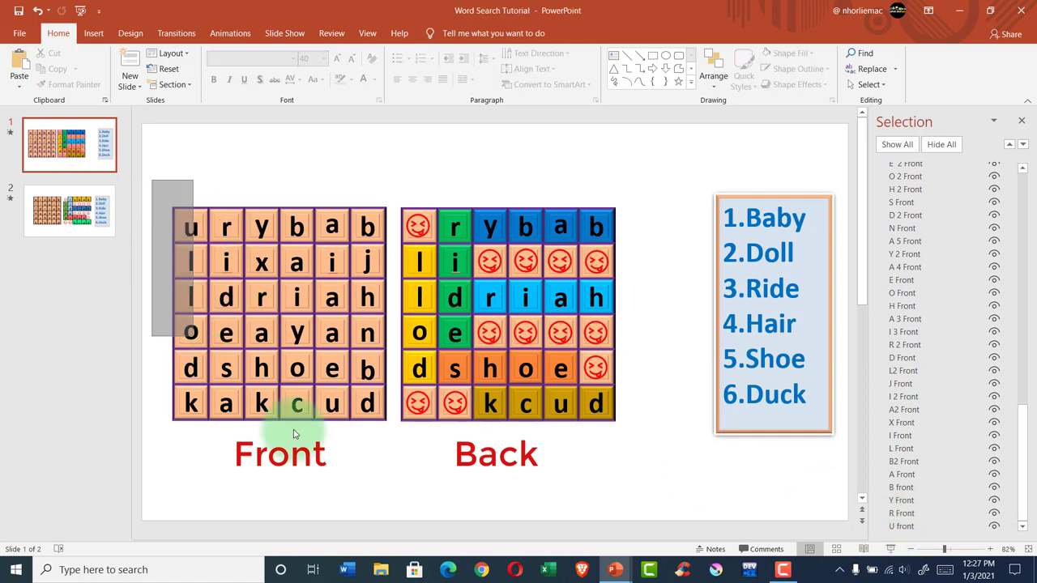
pyautogui.moveTo(152, 185); pyautogui.dragTo(373, 398)
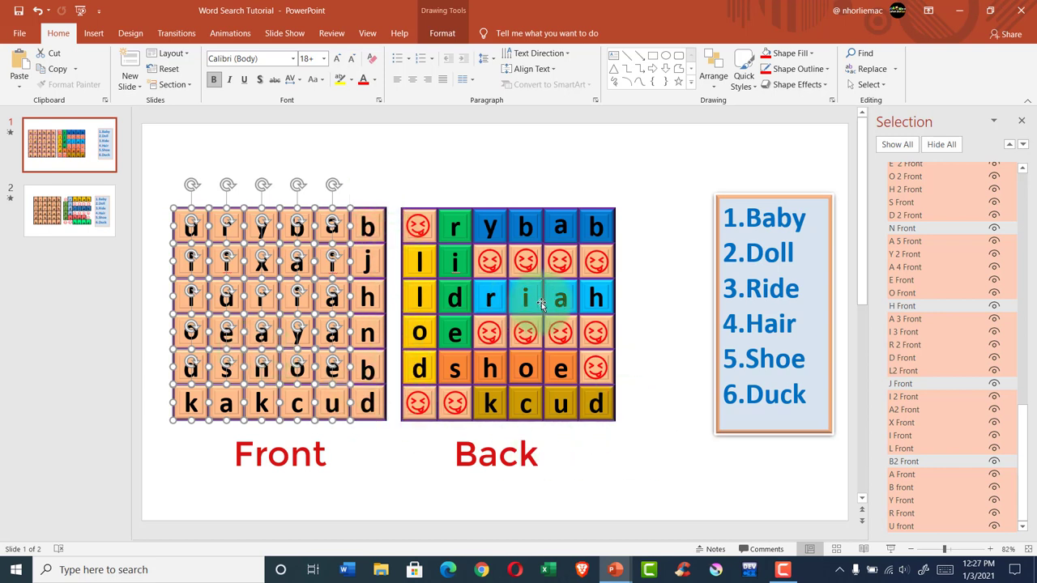
pyautogui.click(153, 284)
pyautogui.click(187, 226)
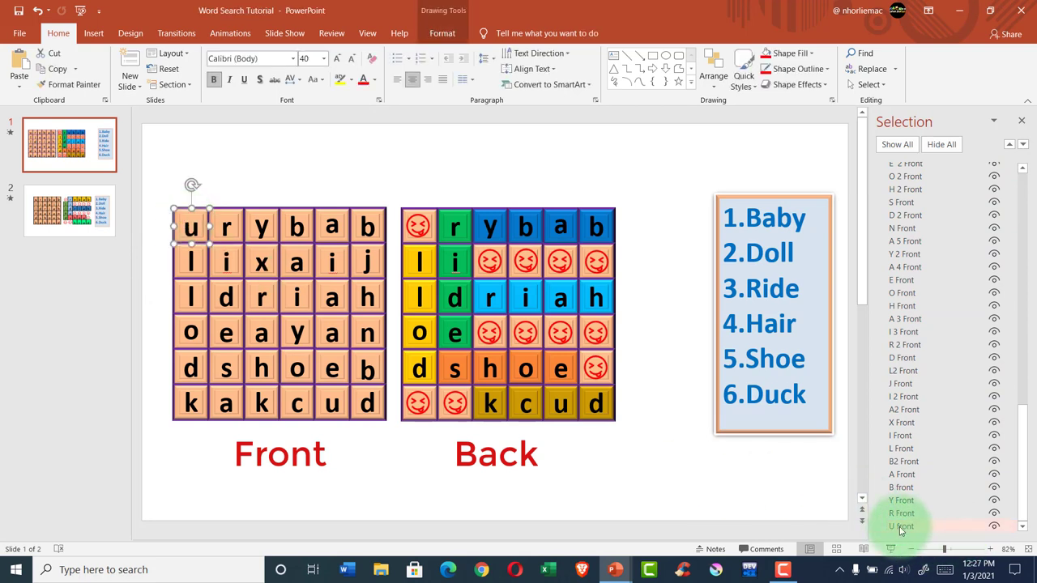
pyautogui.click(994, 528)
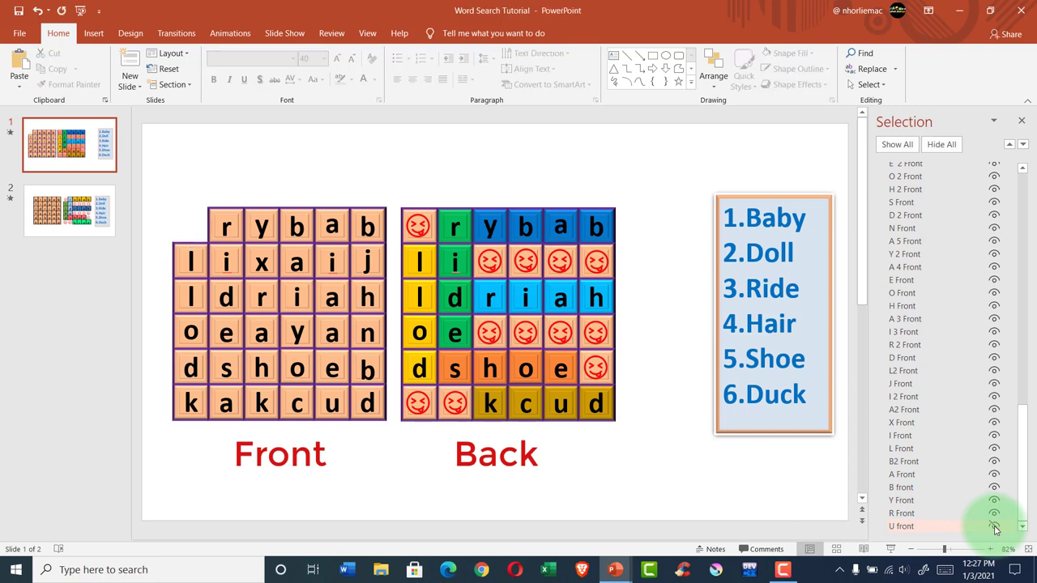
pyautogui.click(994, 528)
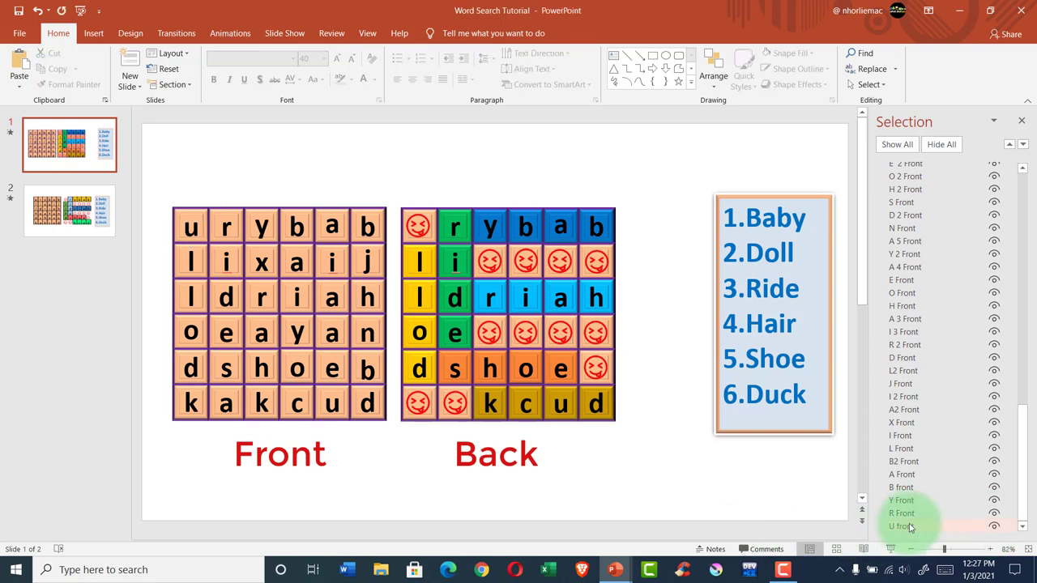
pyautogui.click(906, 527)
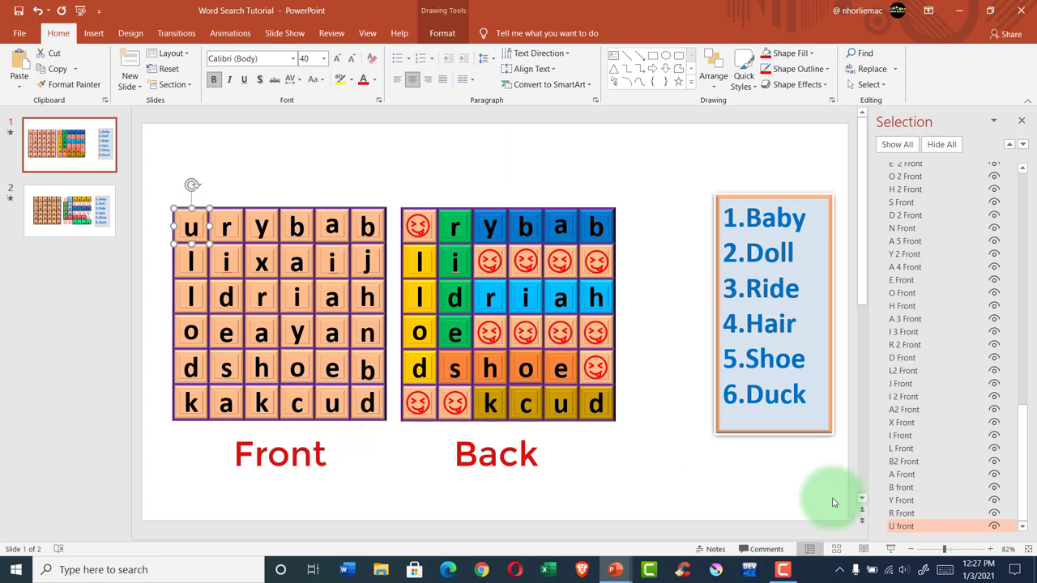
pyautogui.click(920, 529)
pyautogui.write('F')
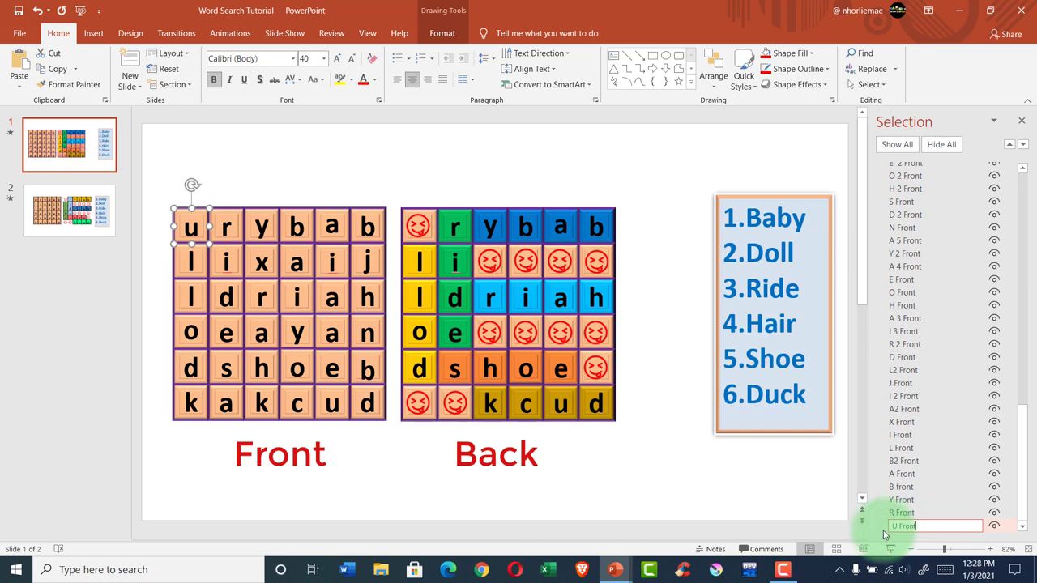
pyautogui.click(233, 233)
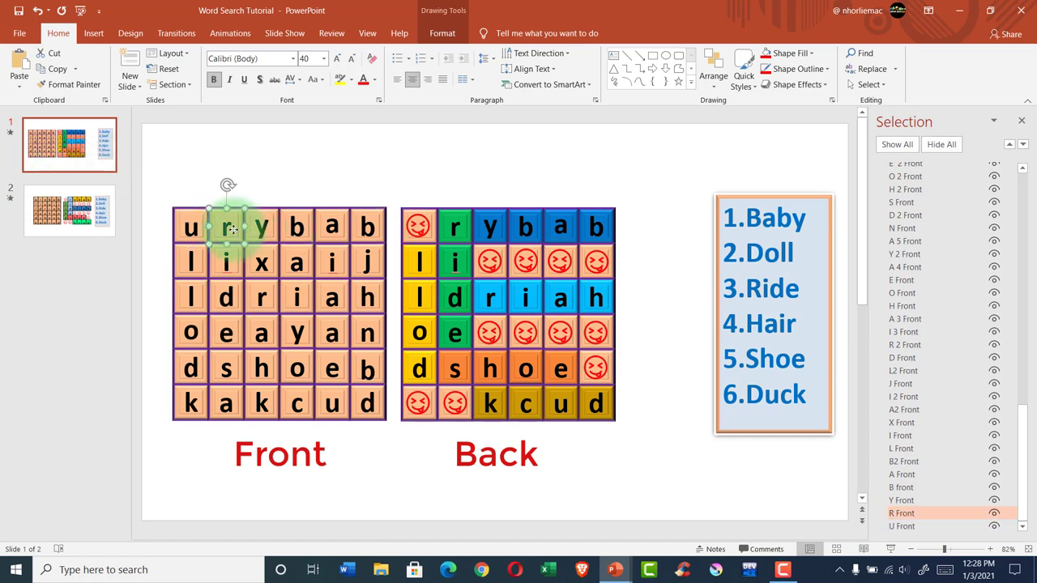
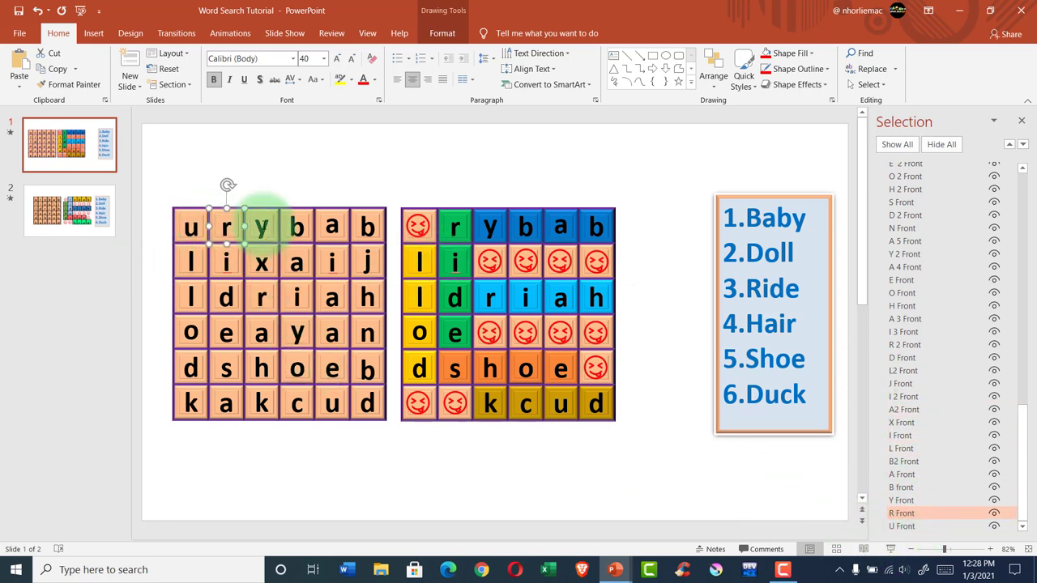
# - Deselect the 'r' tile and show slide 1's animation list on the Animations tab
pyautogui.click(286, 468)
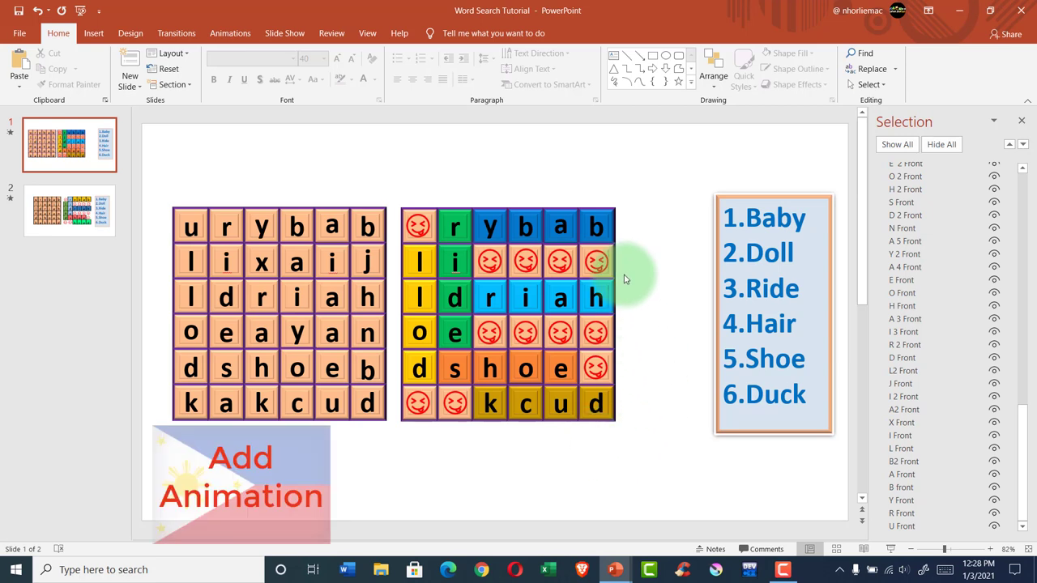
pyautogui.click(230, 34)
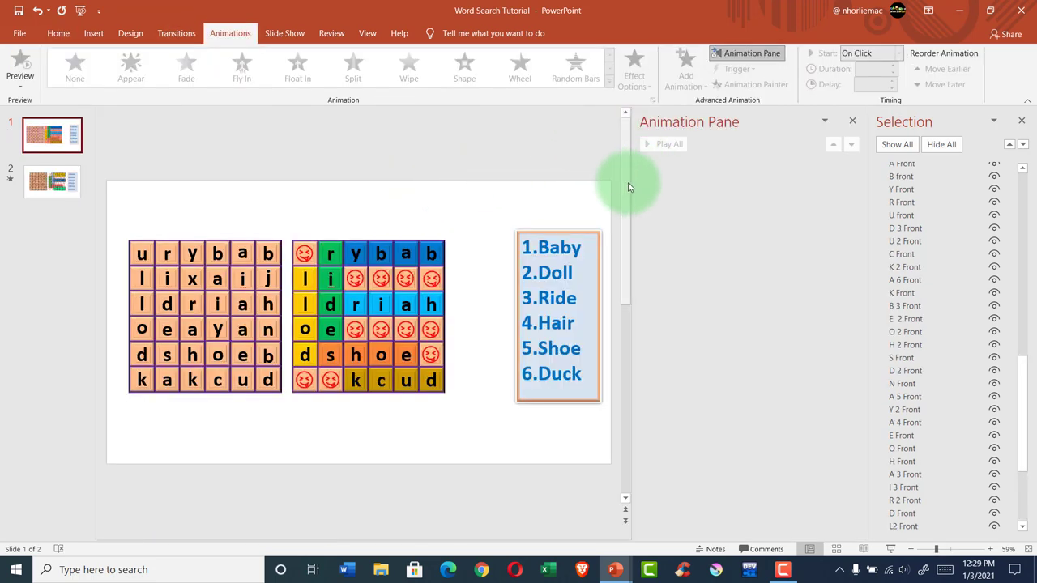
# - Narrow the Animation Pane to enlarge the slide, then select the top-left 'u' tile
pyautogui.moveTo(630, 185); pyautogui.dragTo(761, 184)
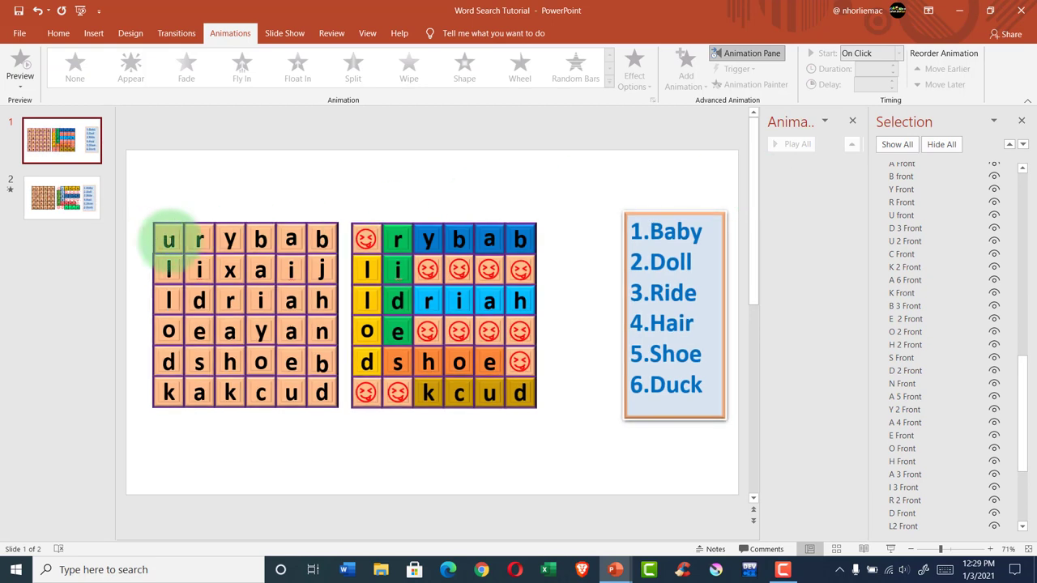
pyautogui.click(175, 243)
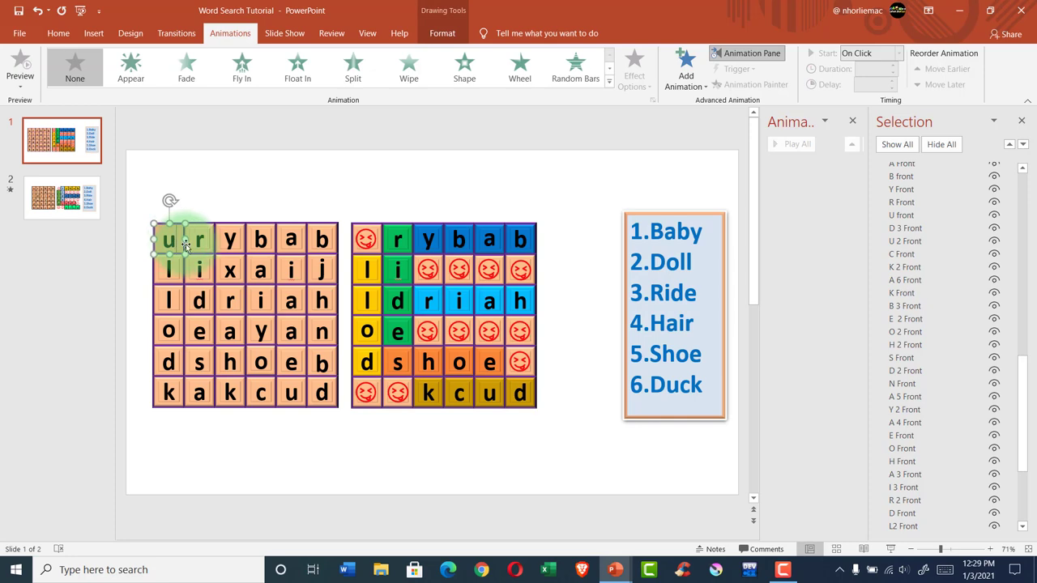
# - Give the top-left 'u' tile a Disappear exit triggered on click of U Front
pyautogui.click(686, 77)
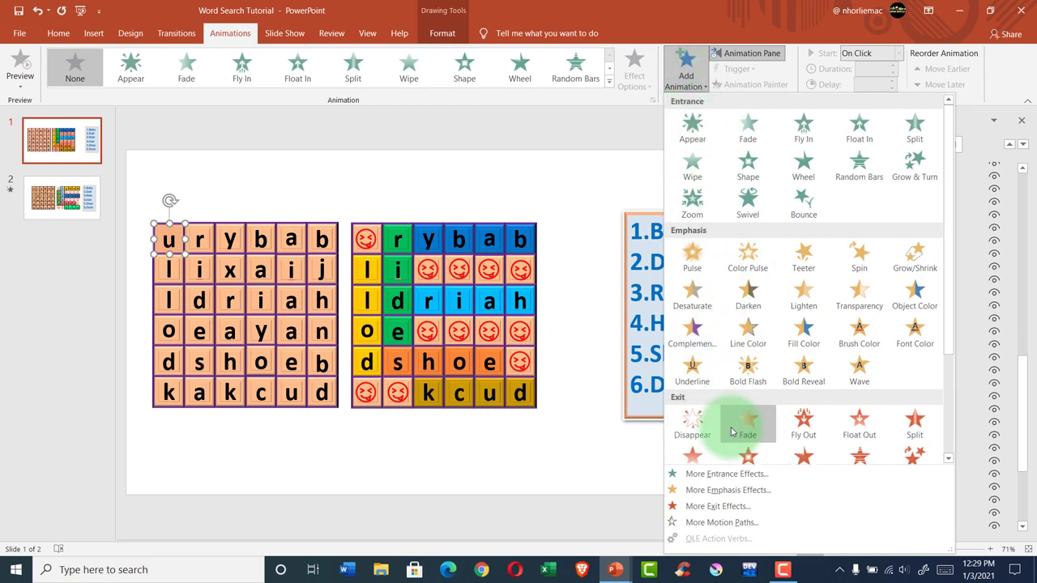
pyautogui.click(698, 420)
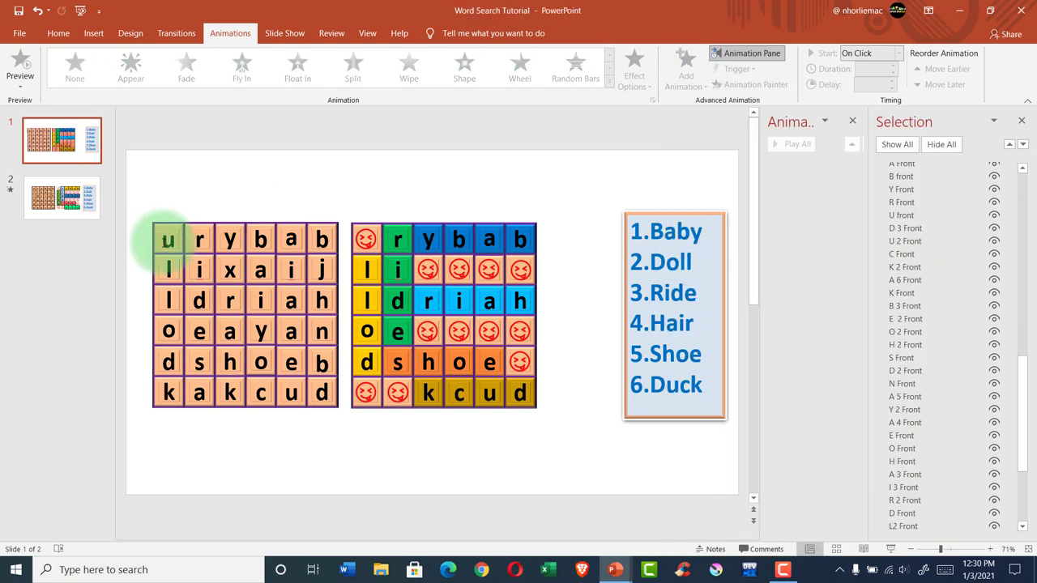
pyautogui.click(168, 239)
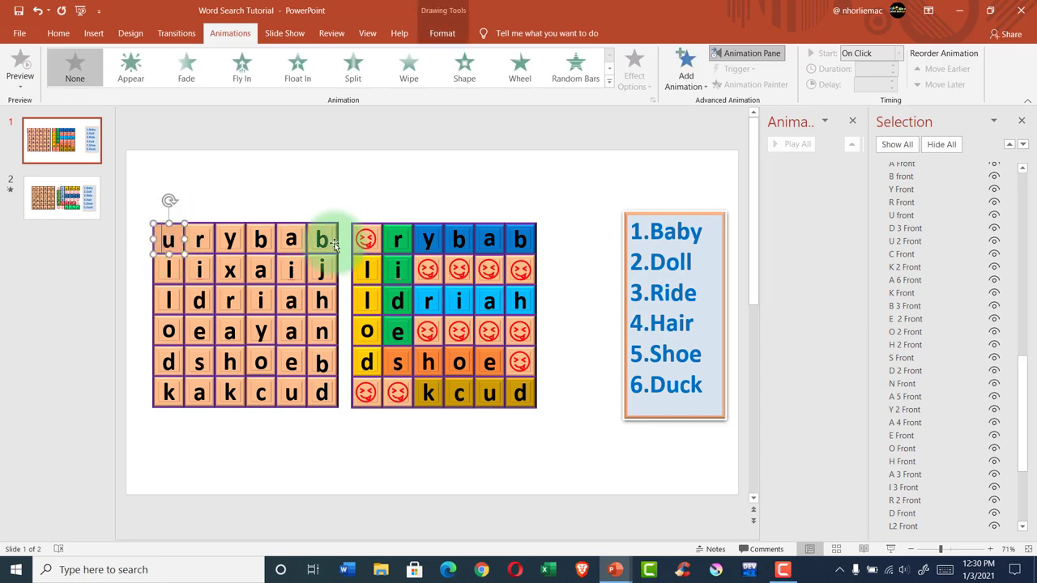
pyautogui.click(687, 78)
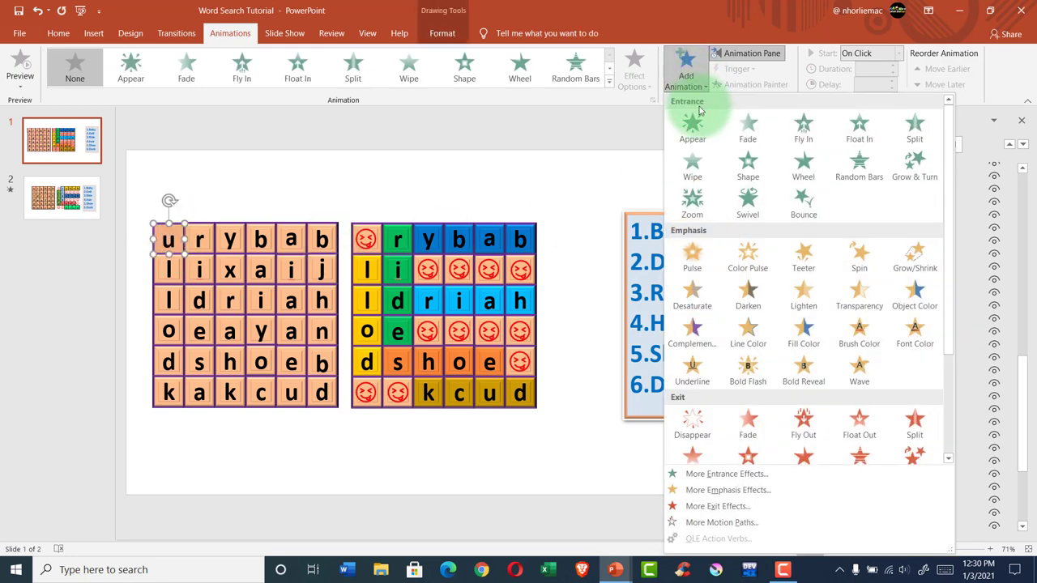
pyautogui.click(682, 426)
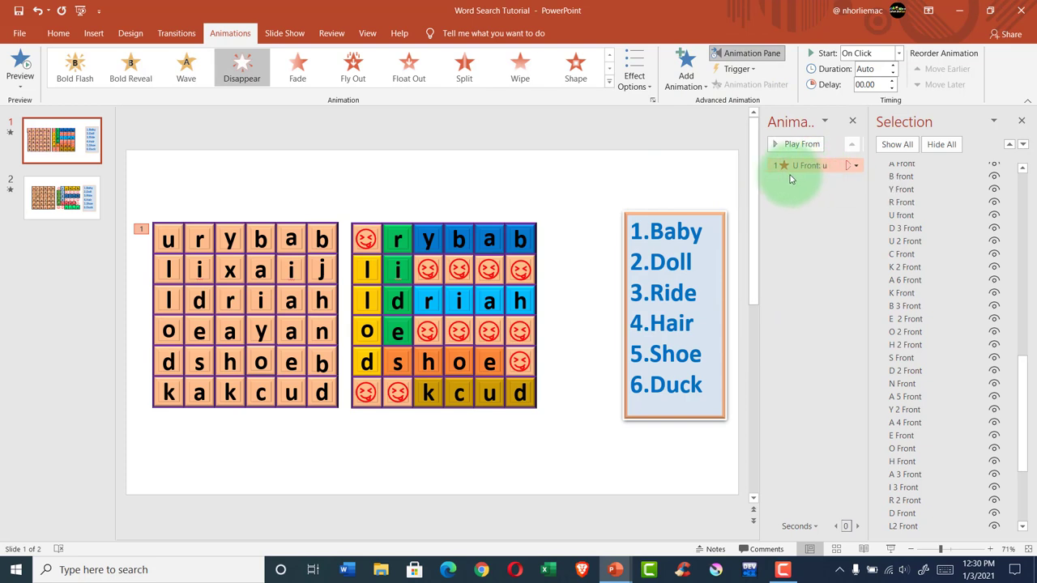
pyautogui.click(746, 70)
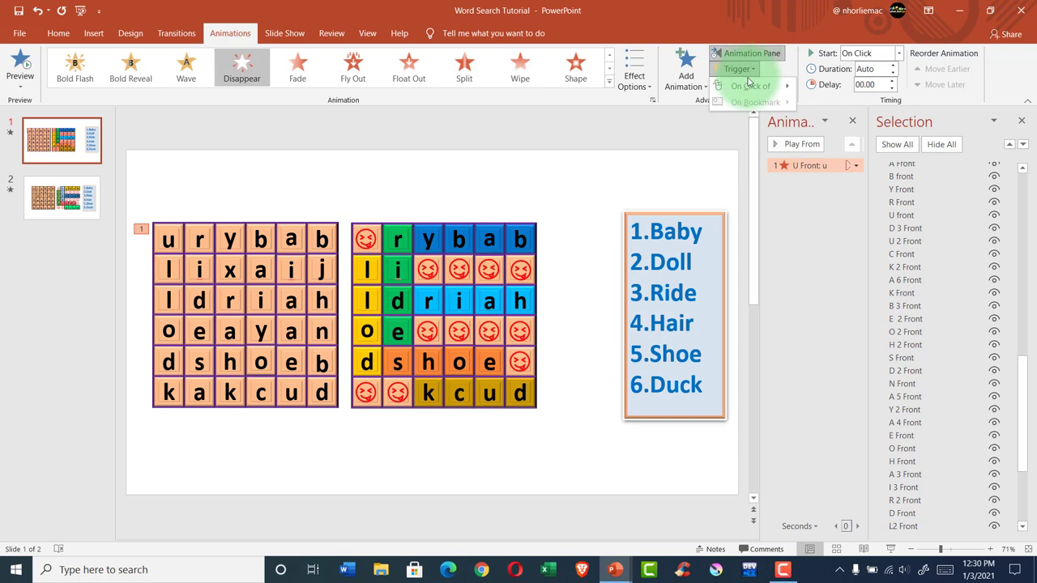
pyautogui.moveTo(745, 91)
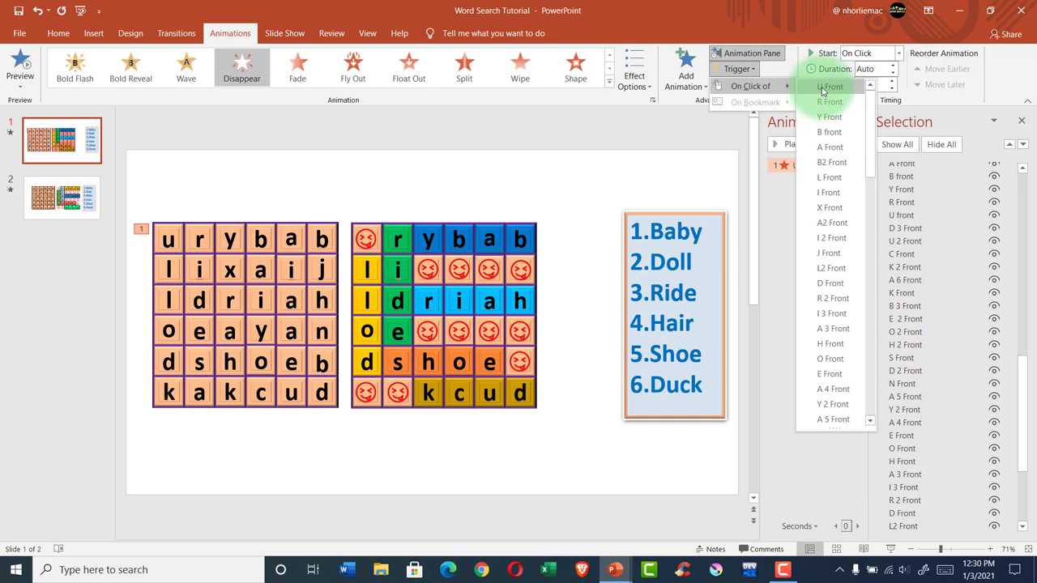
pyautogui.click(826, 88)
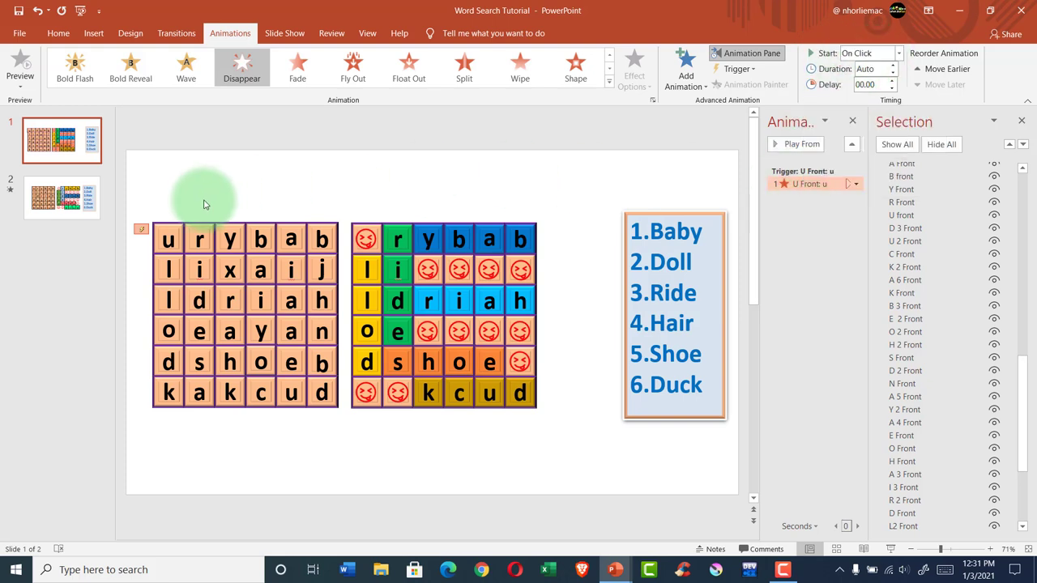
# - Give the 'r' tile a Disappear exit triggered by clicking R Front
pyautogui.click(202, 241)
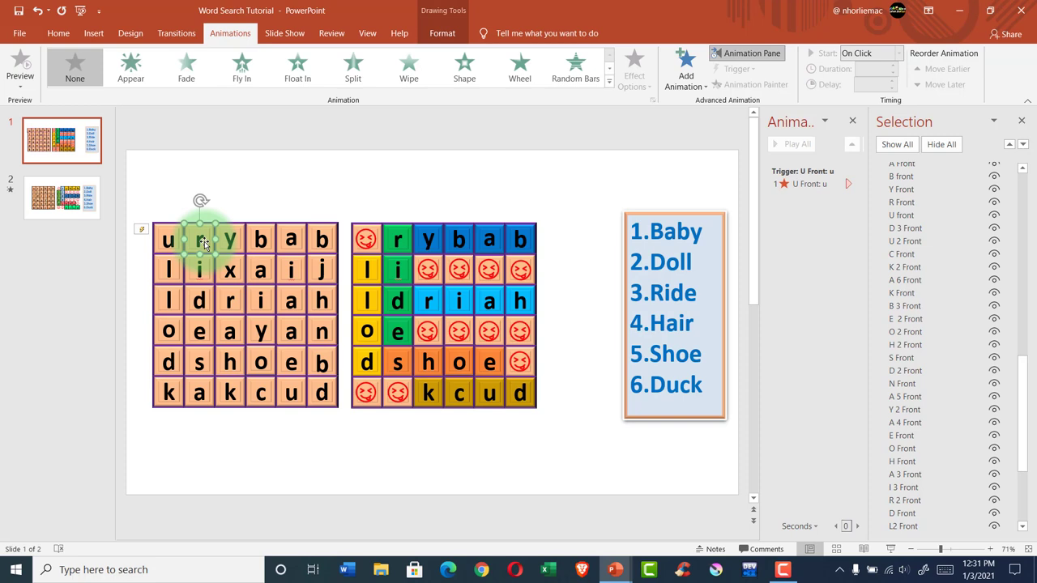
pyautogui.click(689, 81)
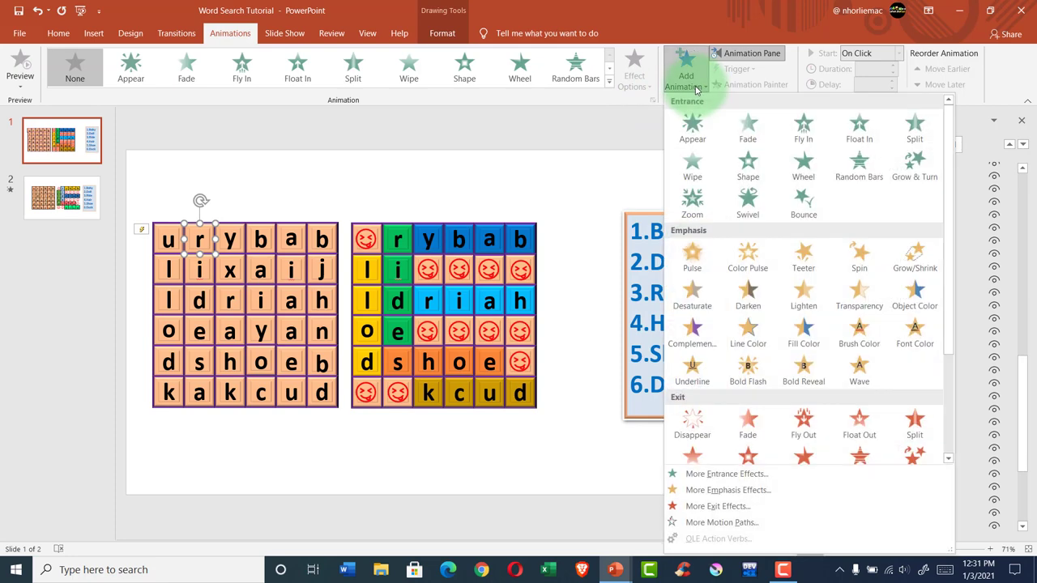
pyautogui.click(695, 429)
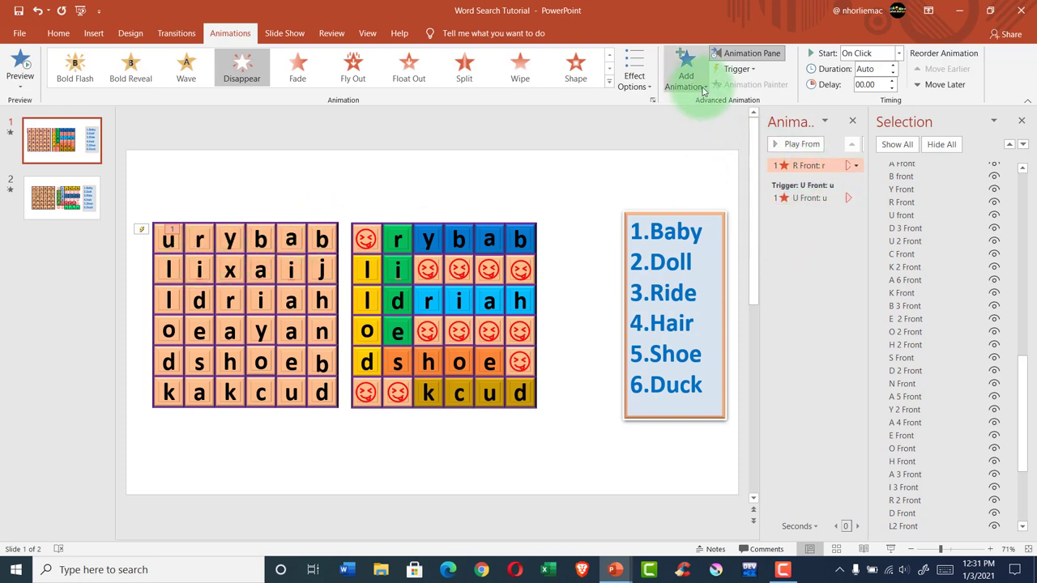
pyautogui.click(738, 69)
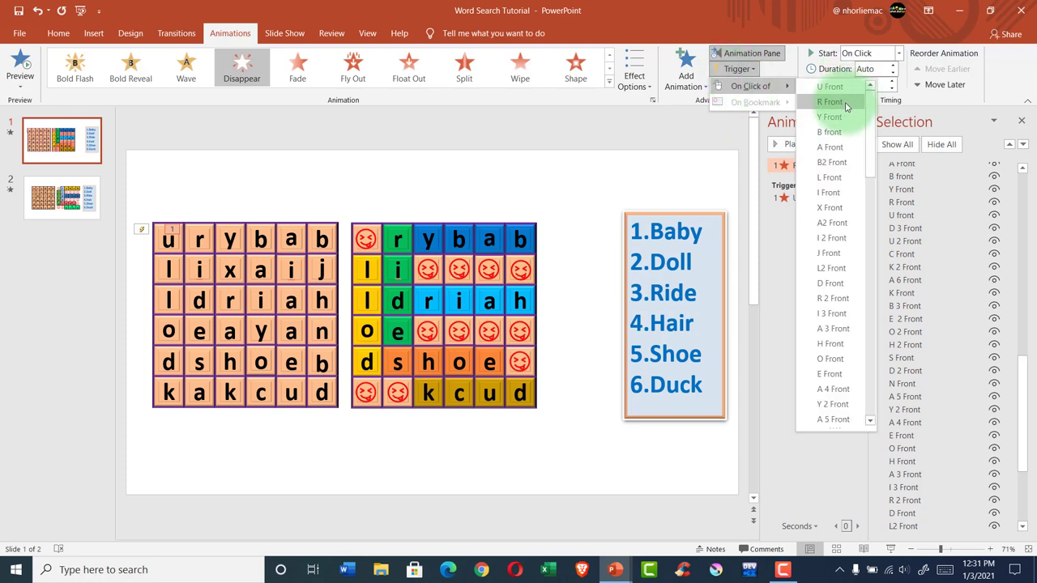
pyautogui.click(847, 105)
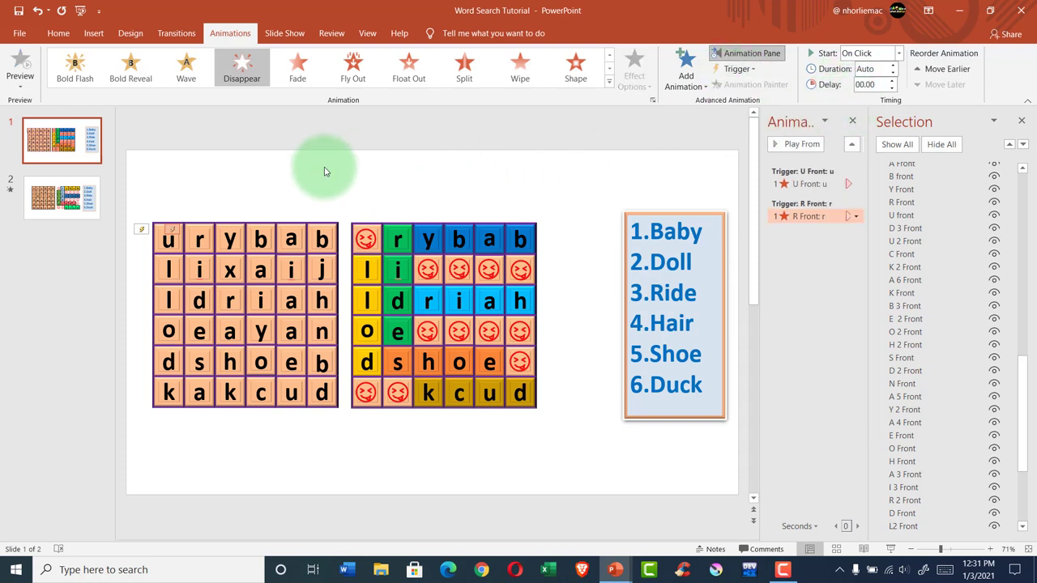
pyautogui.click(231, 237)
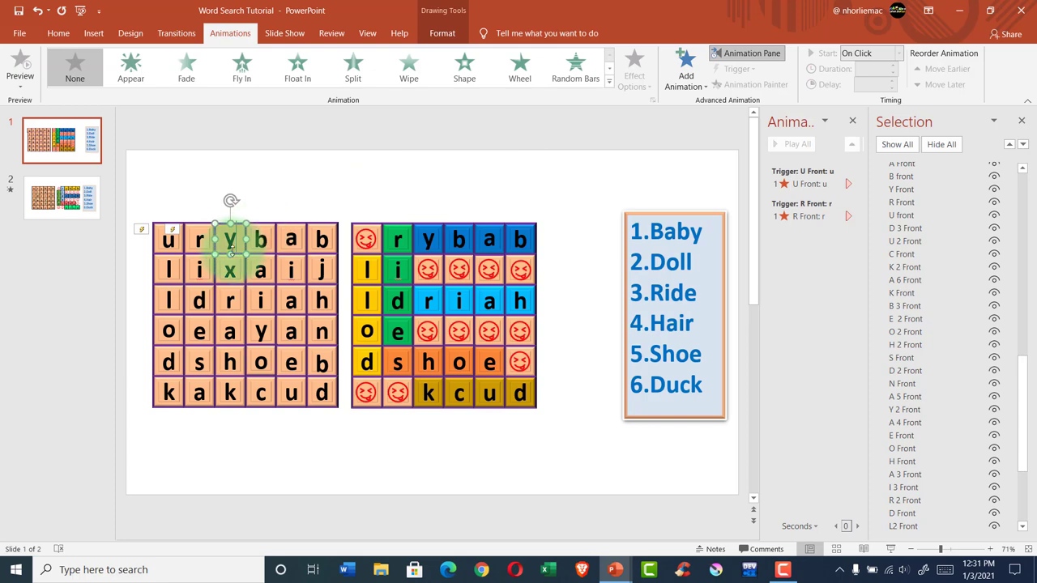
# - Give the 'y' tile a Disappear exit triggered by clicking Y Front
pyautogui.click(685, 81)
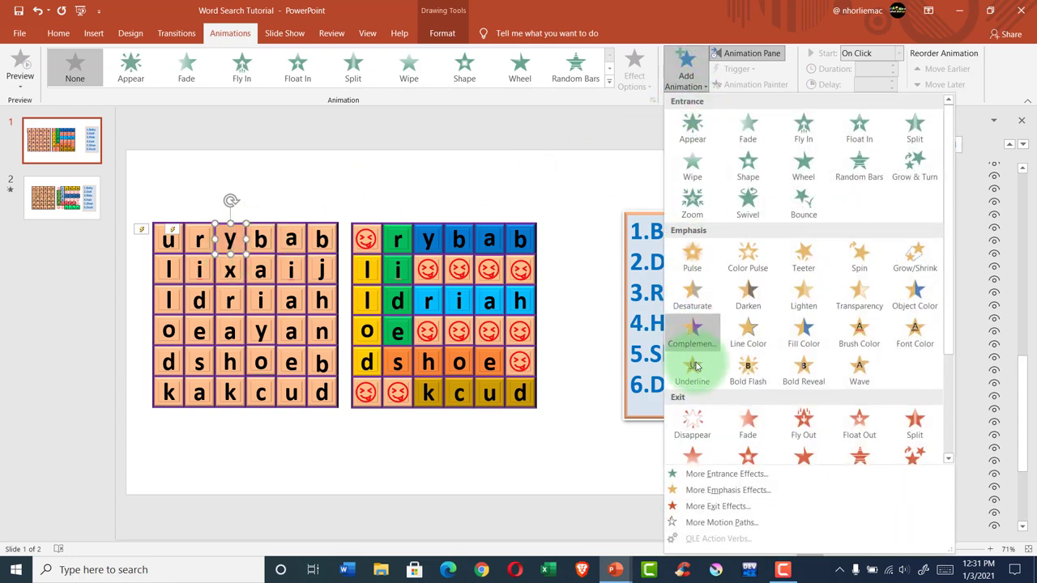
pyautogui.click(702, 421)
pyautogui.click(737, 69)
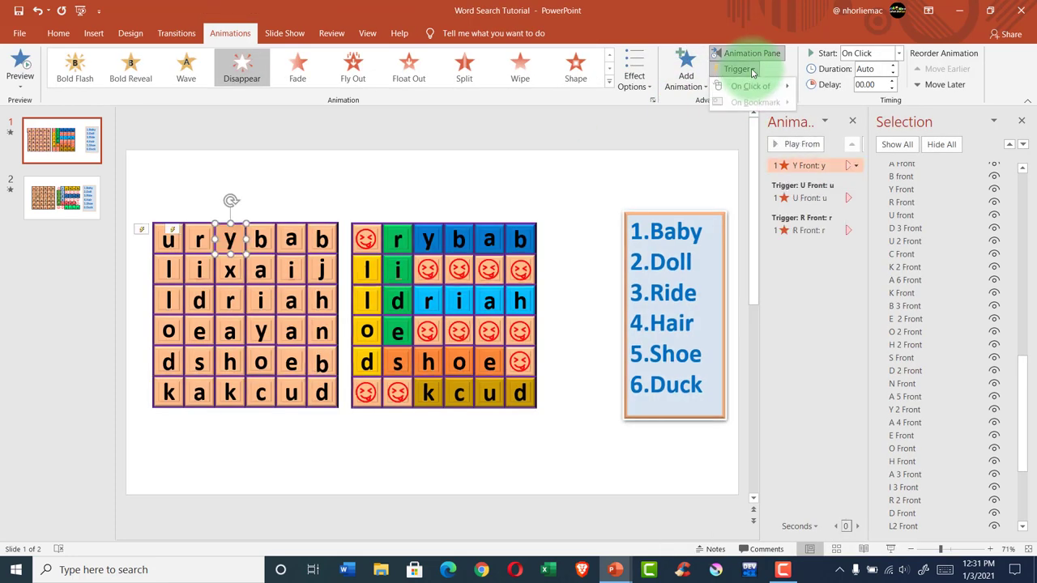
pyautogui.moveTo(753, 89)
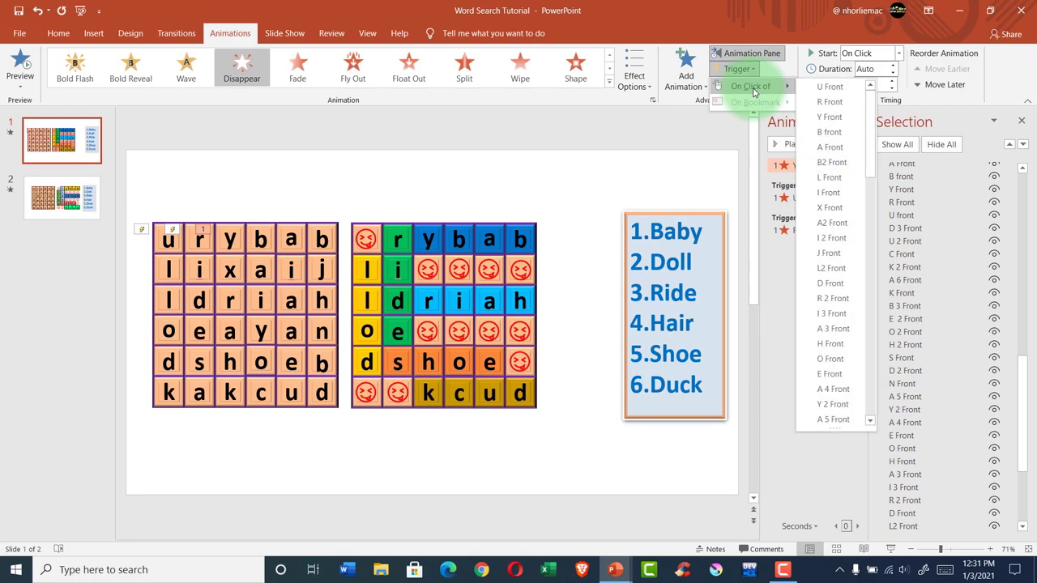
pyautogui.click(830, 117)
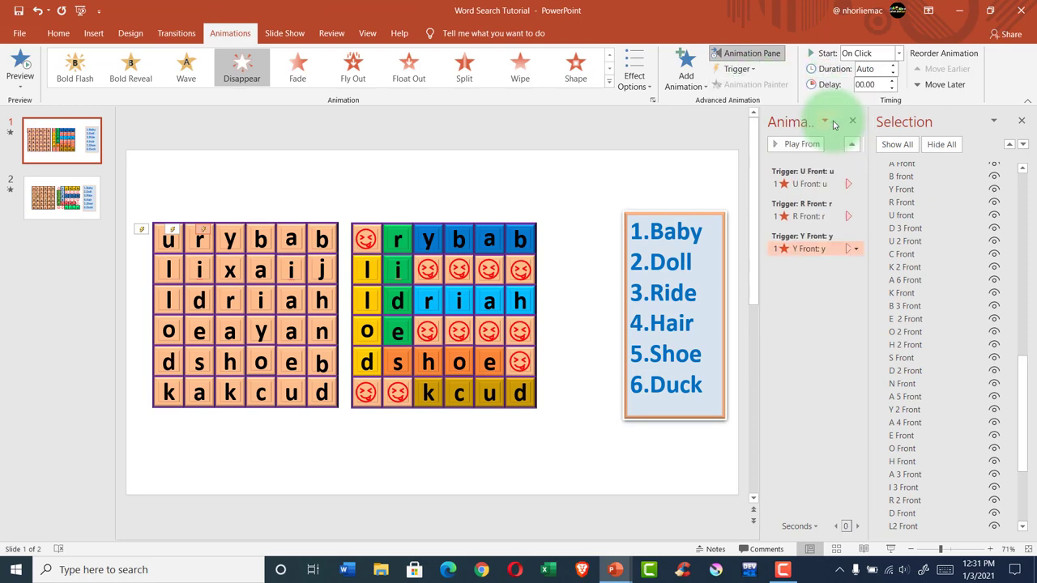
# - Give the 'b' tile a Disappear exit triggered by clicking B front
pyautogui.click(267, 243)
pyautogui.click(685, 73)
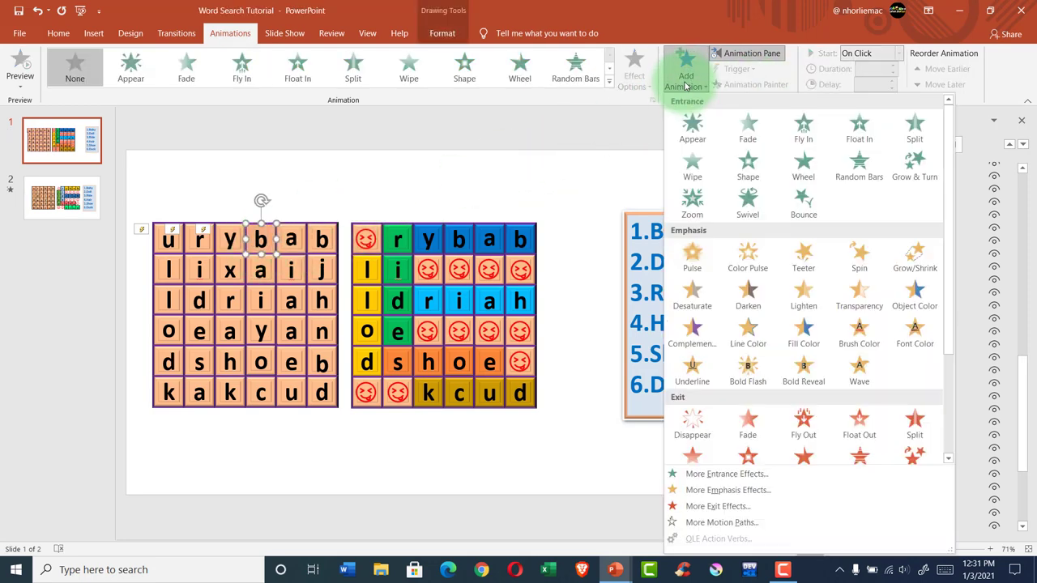
pyautogui.click(693, 421)
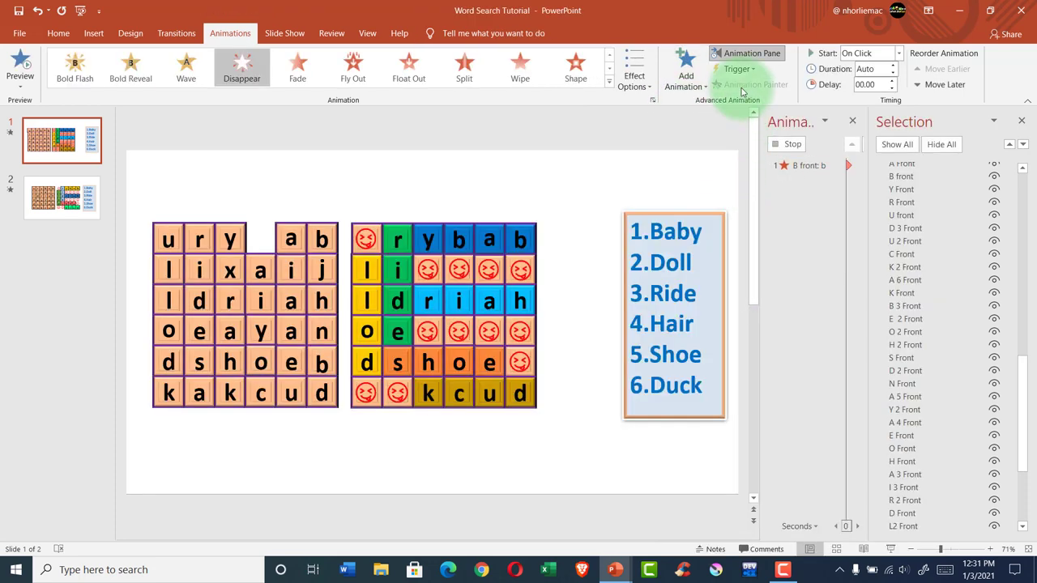
pyautogui.click(737, 69)
pyautogui.moveTo(751, 85)
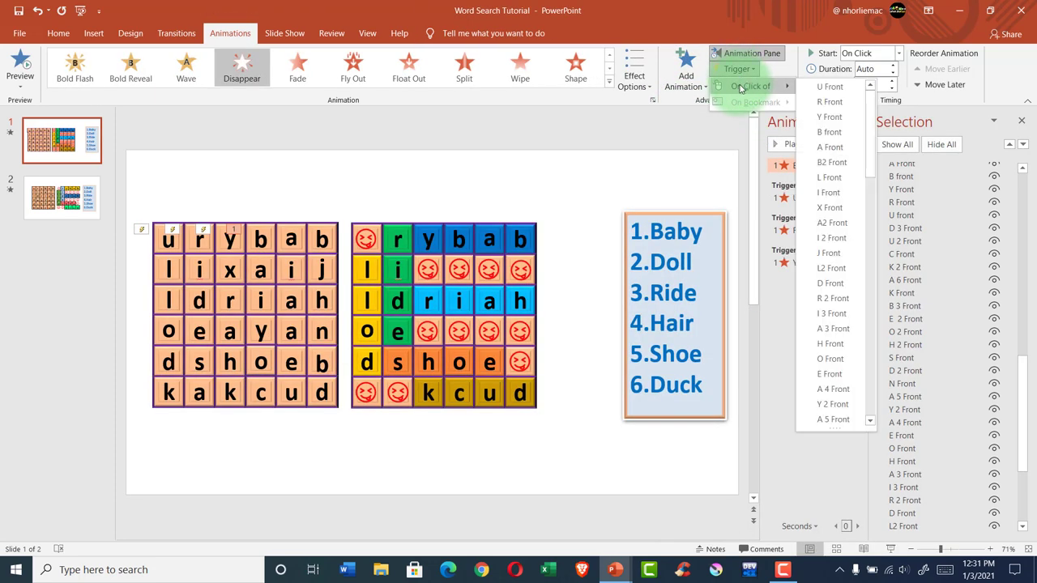
pyautogui.click(832, 133)
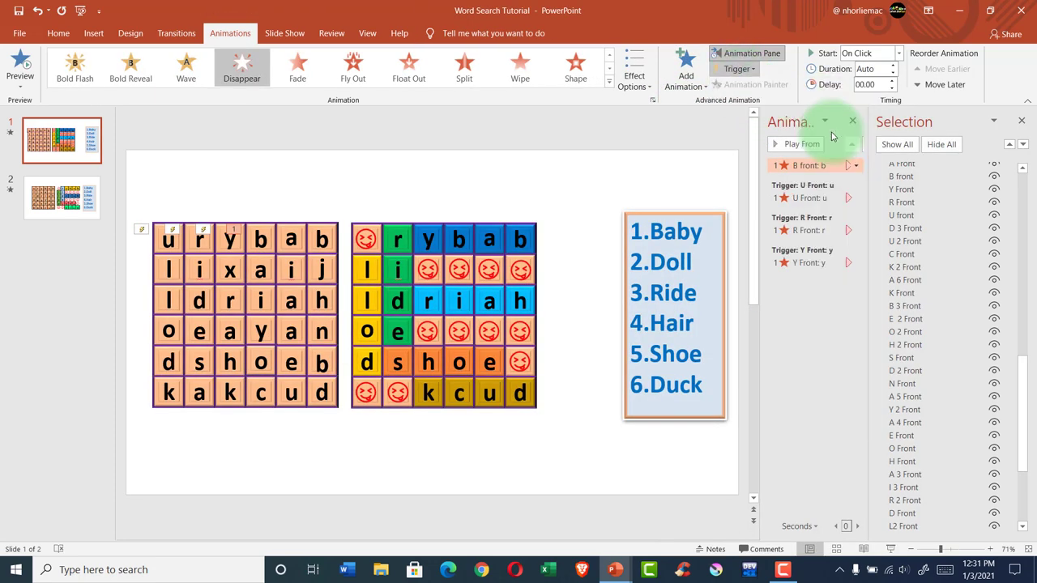
pyautogui.click(290, 236)
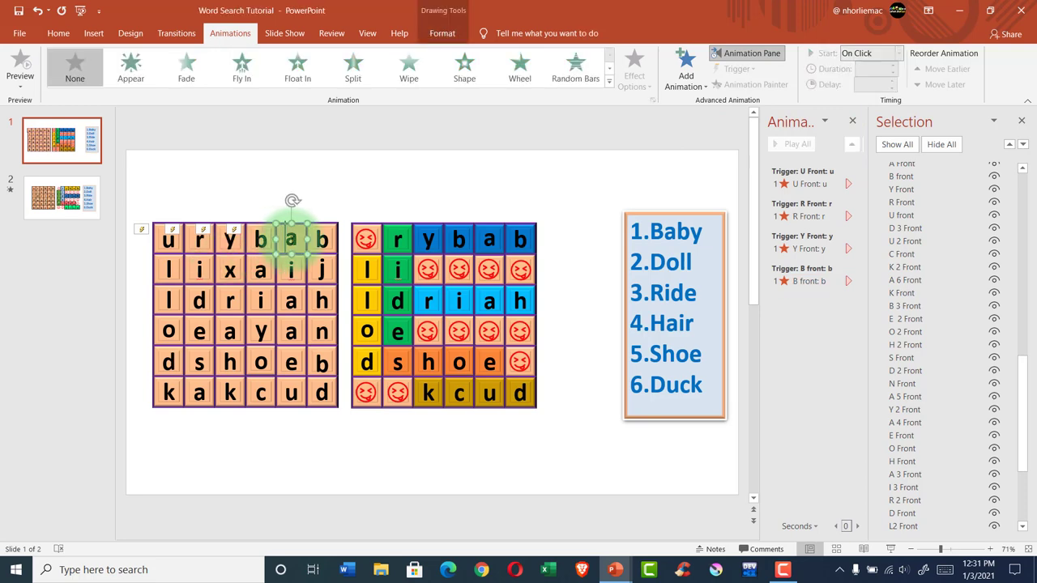
# - Give the top-row 'a' tile a Disappear exit triggered by clicking A Front
pyautogui.click(685, 75)
pyautogui.click(698, 423)
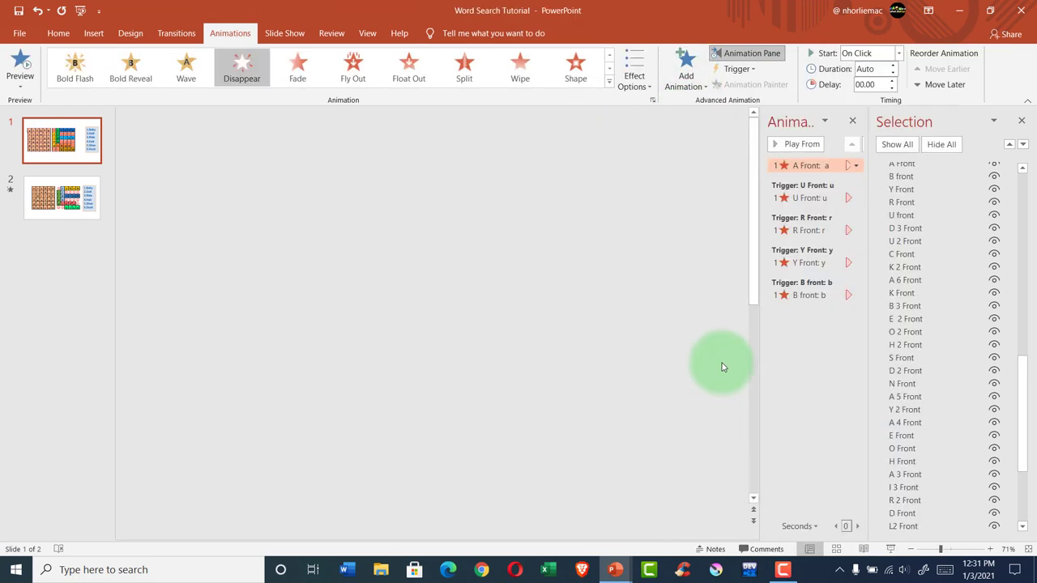
pyautogui.click(737, 69)
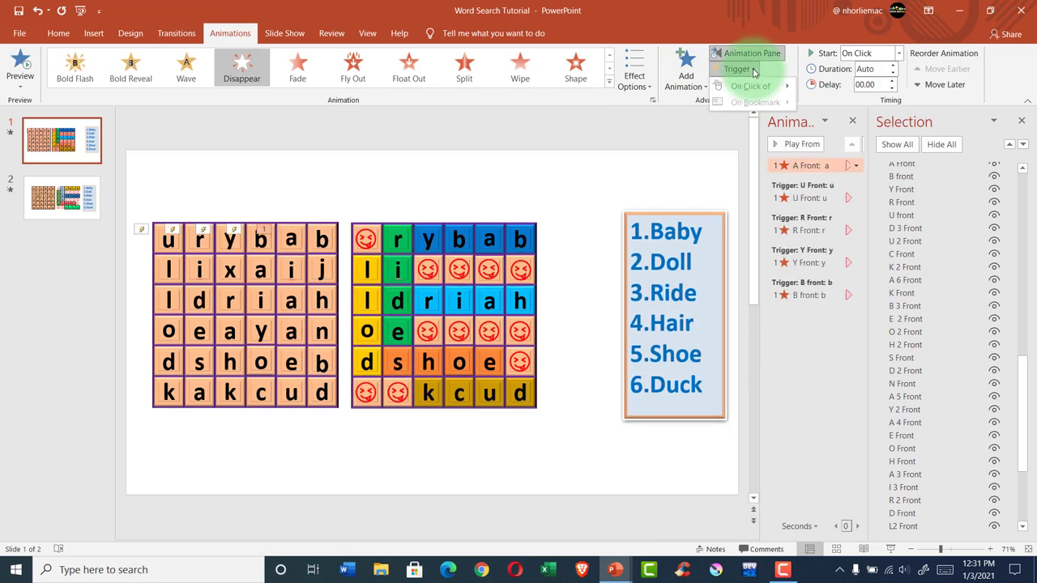
pyautogui.moveTo(756, 87)
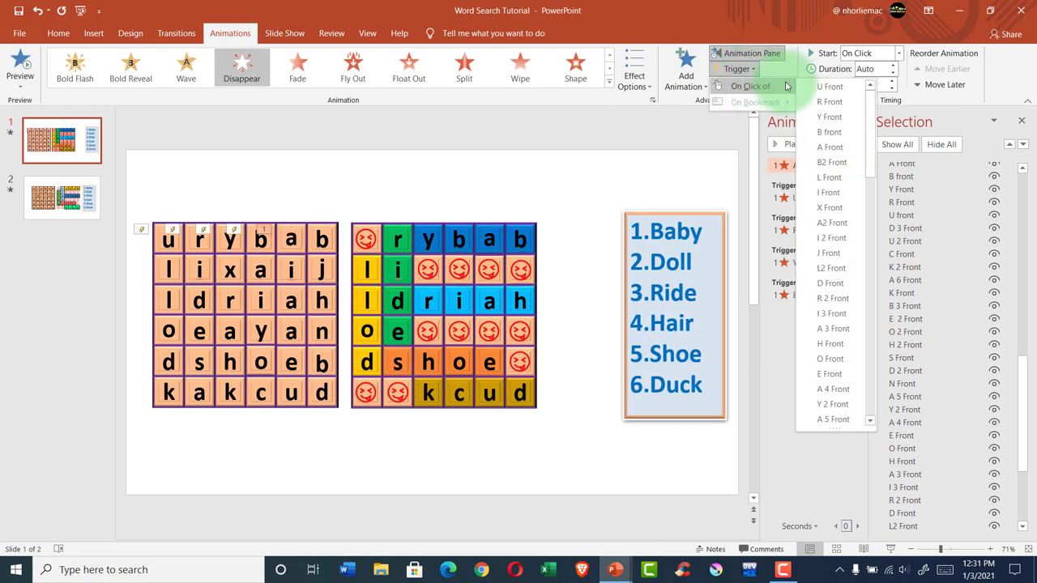
pyautogui.click(834, 153)
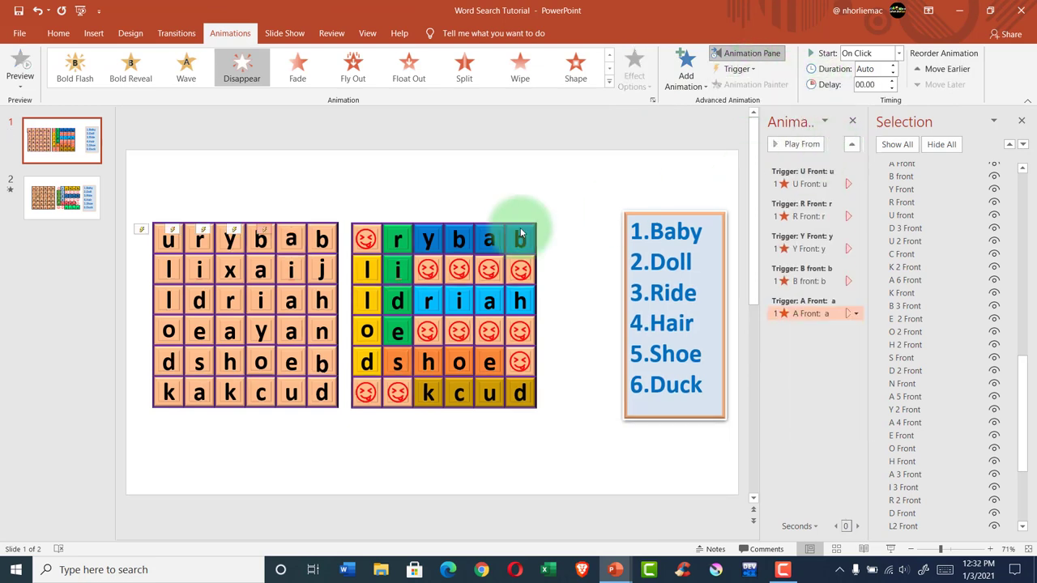
# - Give the top-right 'b' tile a Disappear exit triggered by clicking B2 Front
pyautogui.click(321, 239)
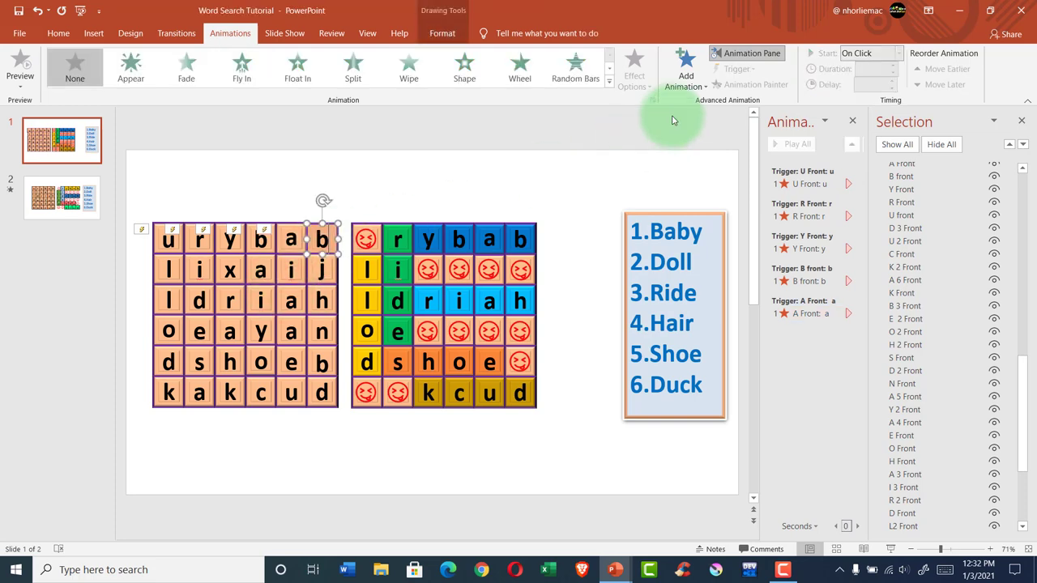
pyautogui.click(686, 69)
pyautogui.click(695, 429)
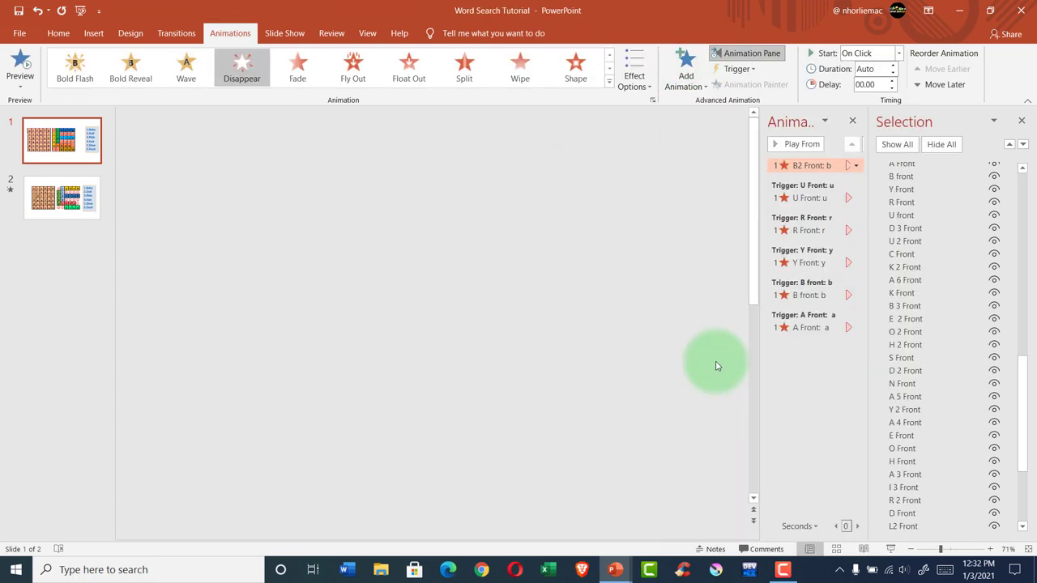
pyautogui.click(739, 69)
pyautogui.moveTo(745, 86)
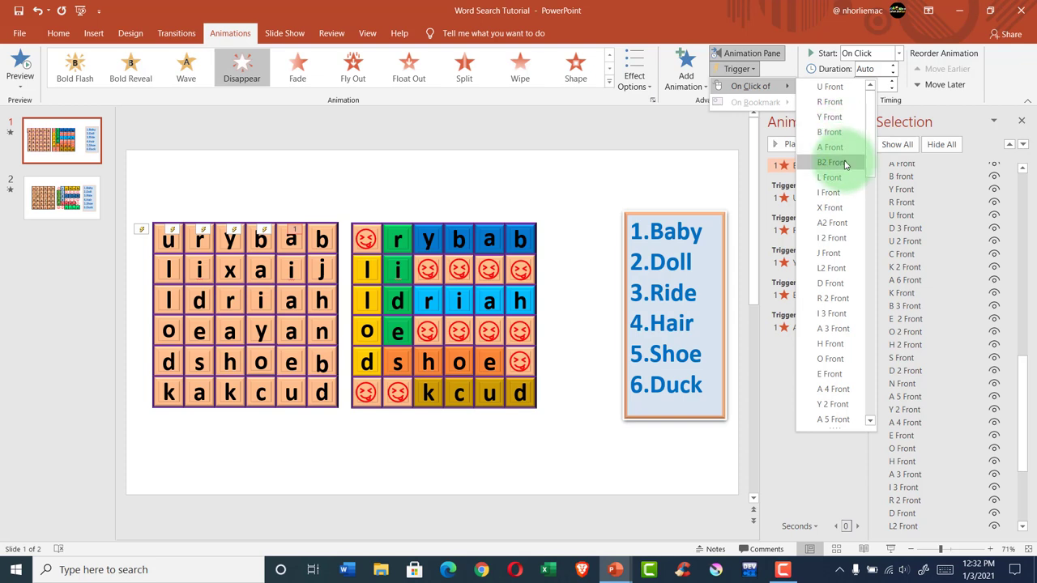
pyautogui.click(844, 165)
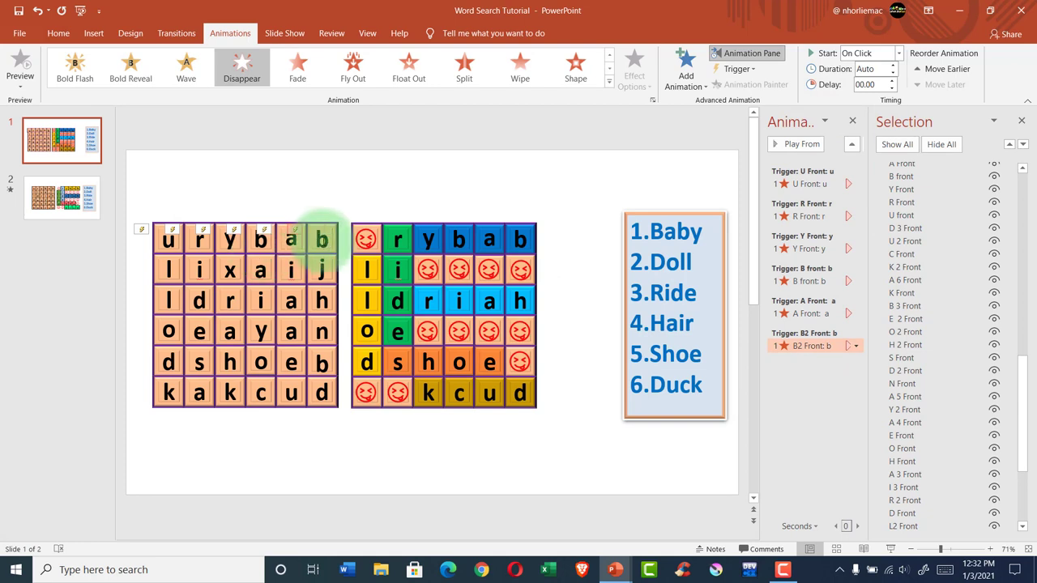
pyautogui.click(357, 203)
pyautogui.click(170, 267)
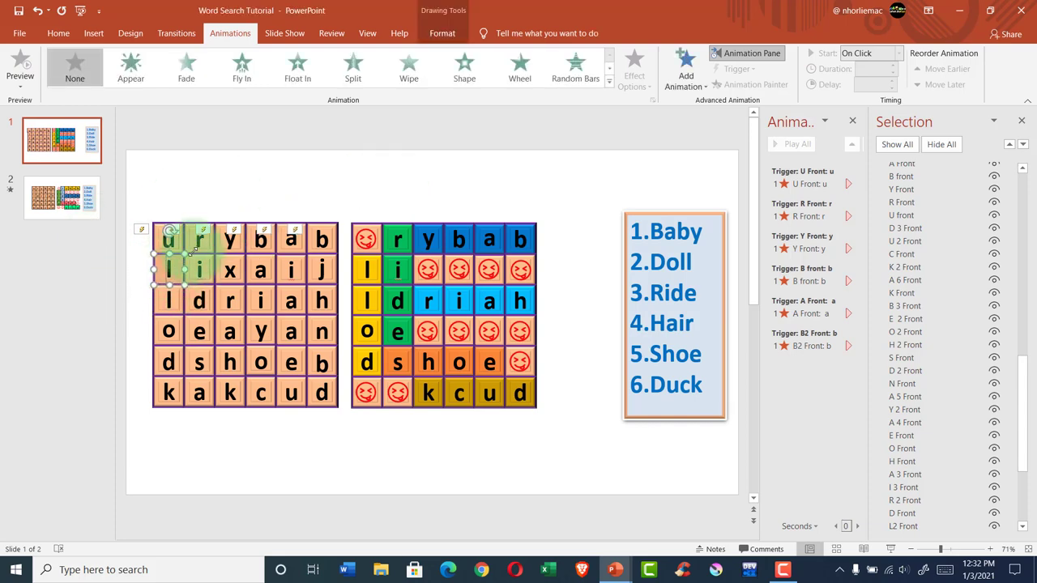
# - Add self-triggered Disappear exits to the second-row 'l' and 'i' tiles
pyautogui.click(687, 78)
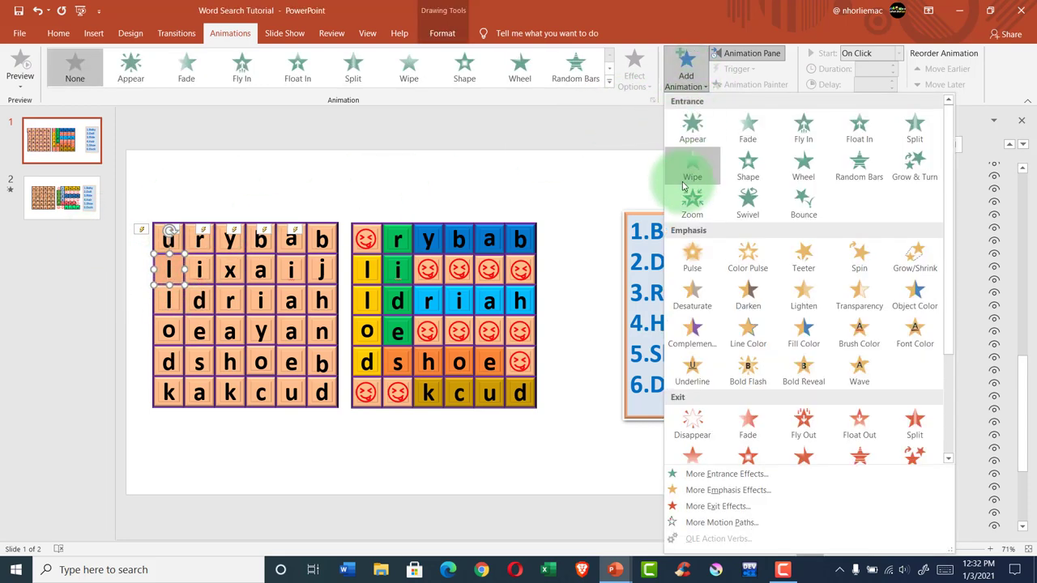
pyautogui.click(701, 417)
pyautogui.click(735, 69)
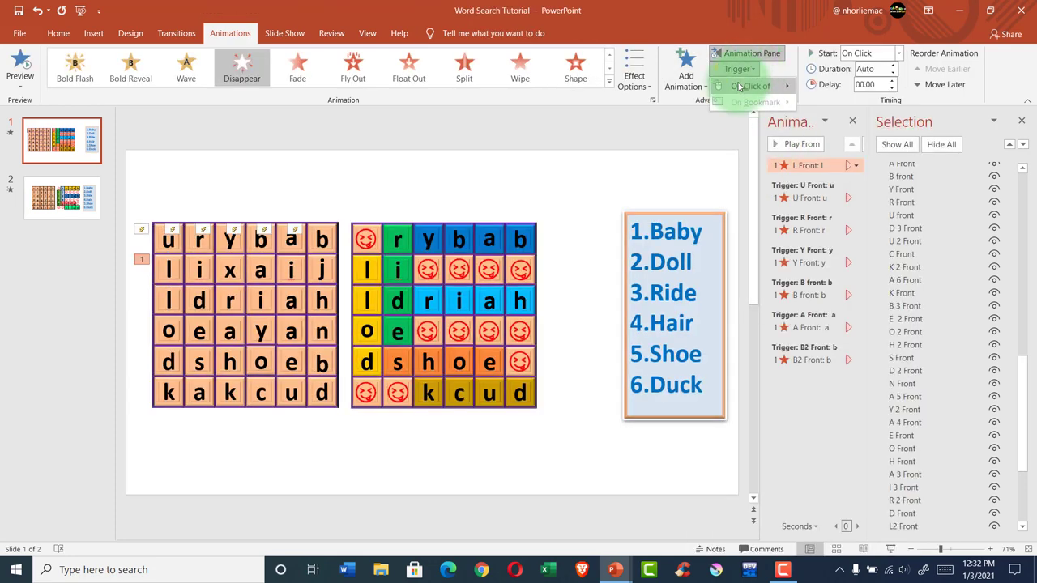
pyautogui.moveTo(739, 86)
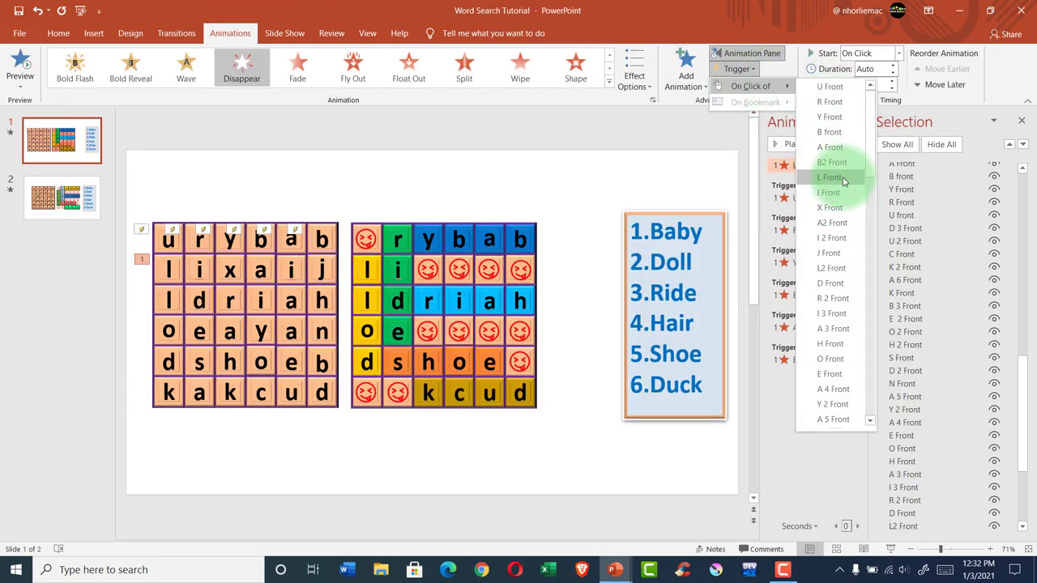
pyautogui.click(838, 180)
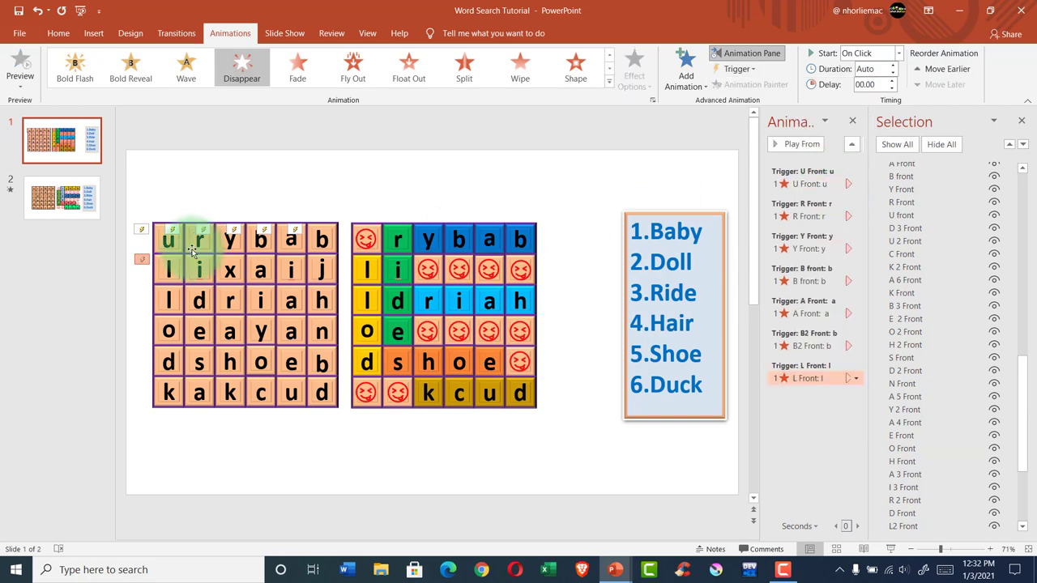
pyautogui.click(199, 267)
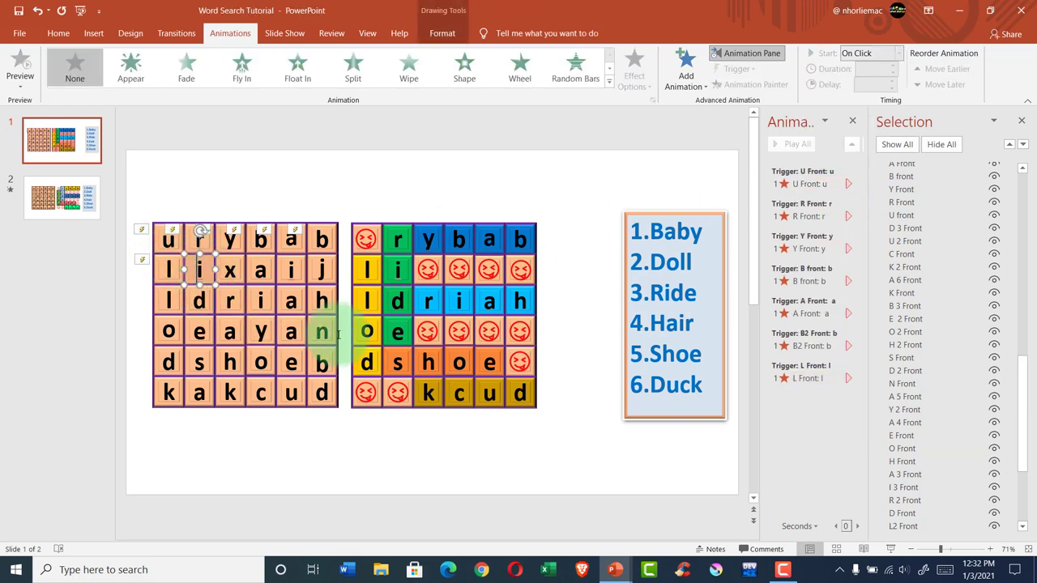
pyautogui.click(693, 78)
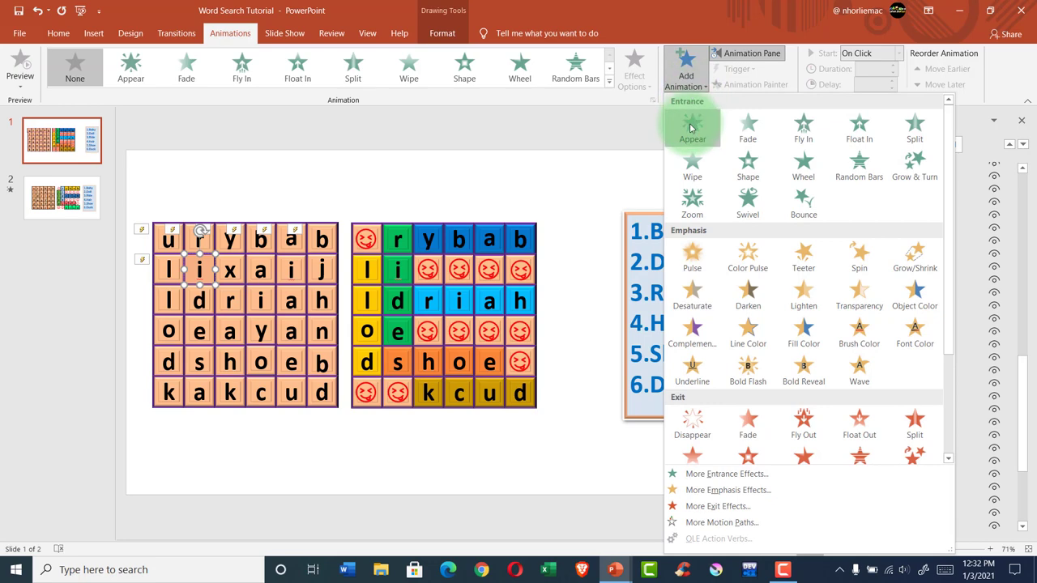
pyautogui.click(695, 425)
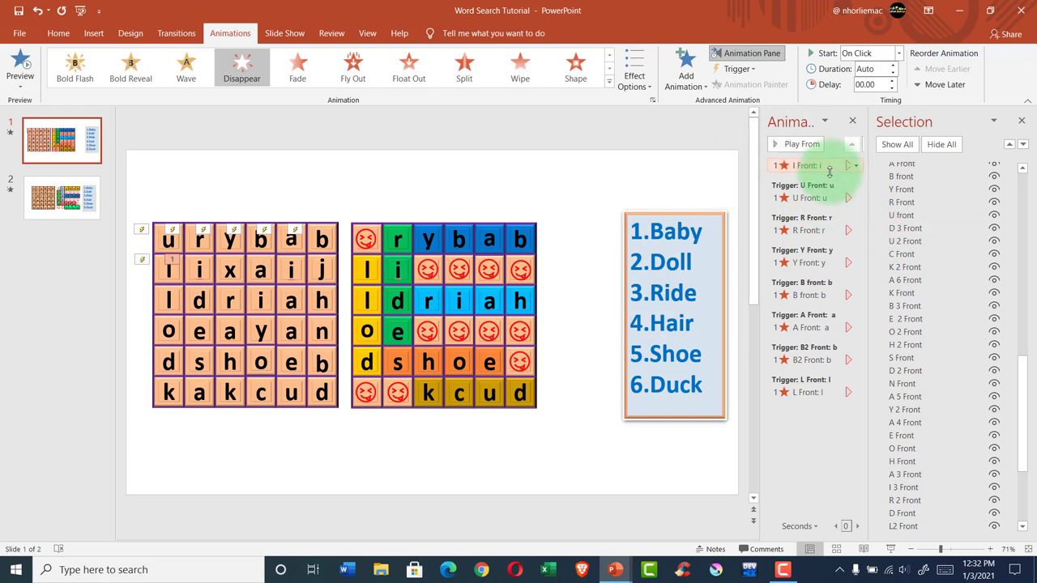
pyautogui.click(790, 166)
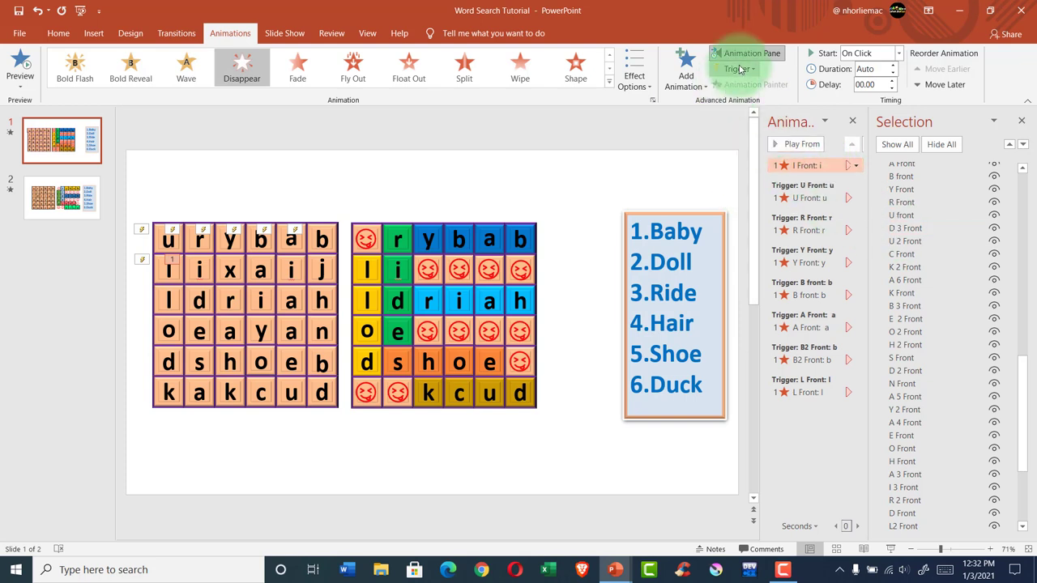
pyautogui.moveTo(740, 85)
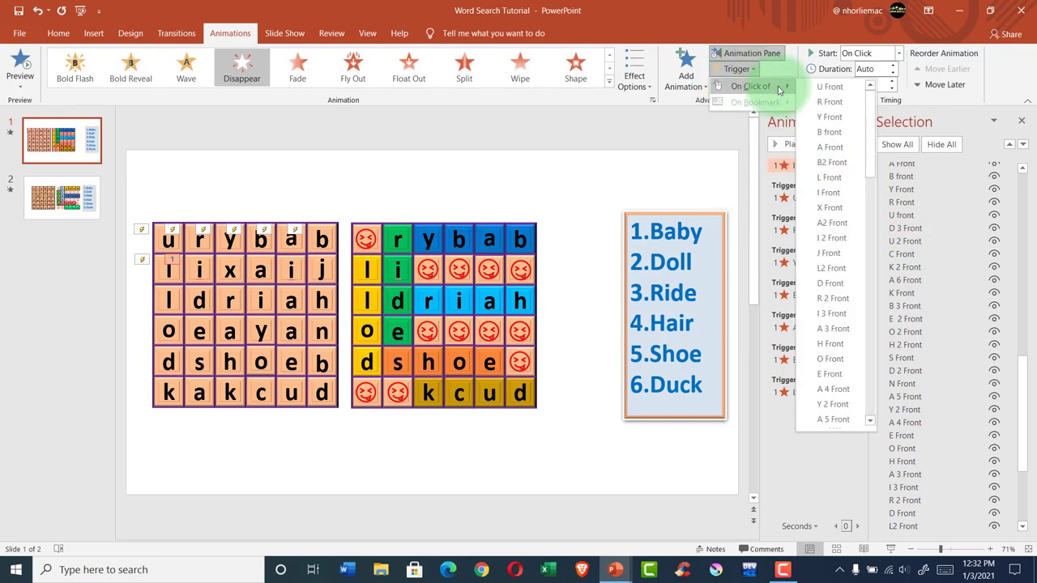
pyautogui.click(840, 196)
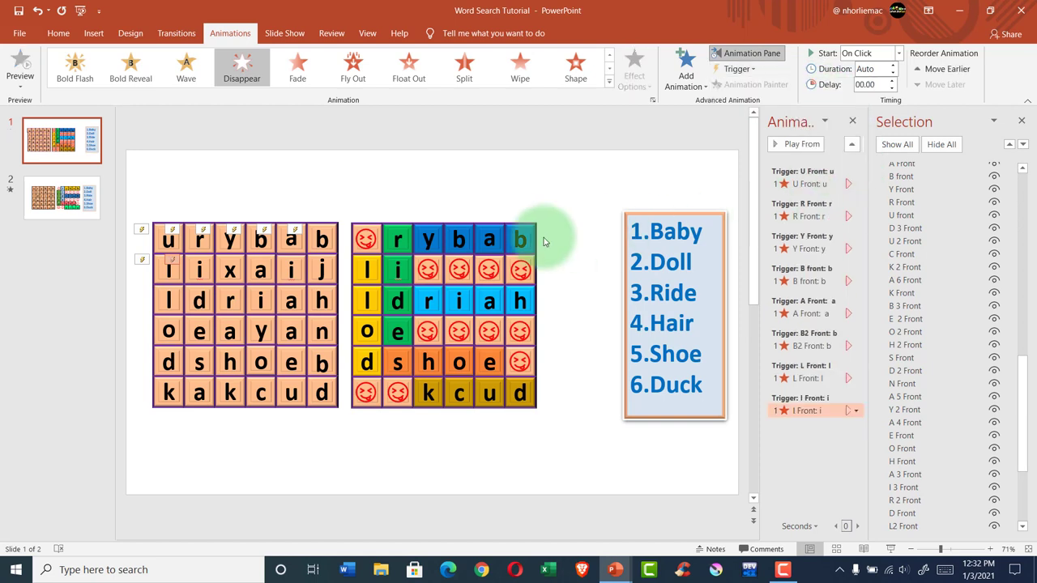
# - Add self-triggered Disappear exits to the second-row 'x' and 'a' tiles
pyautogui.click(229, 272)
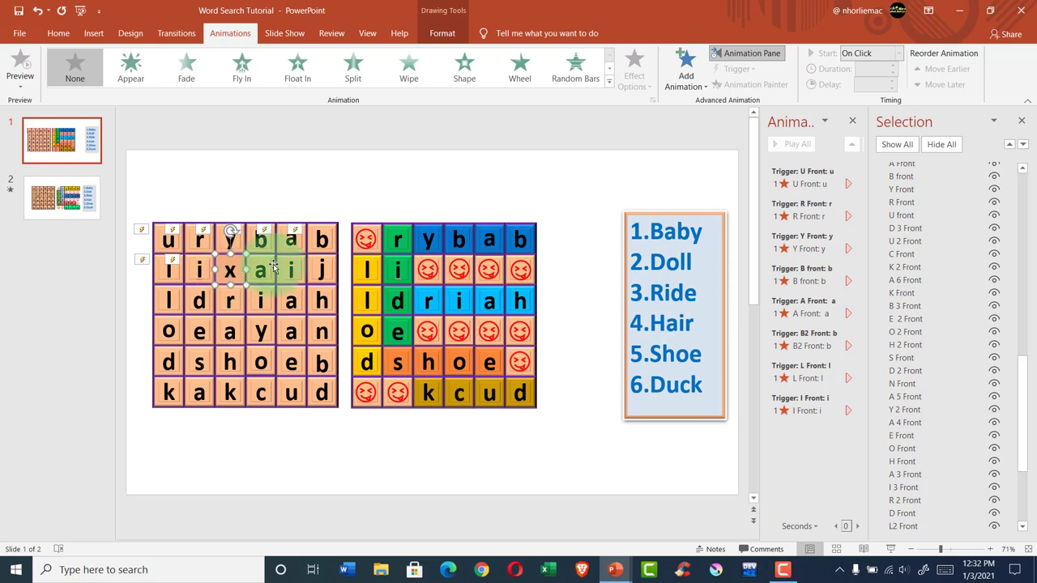
pyautogui.click(682, 81)
pyautogui.click(690, 422)
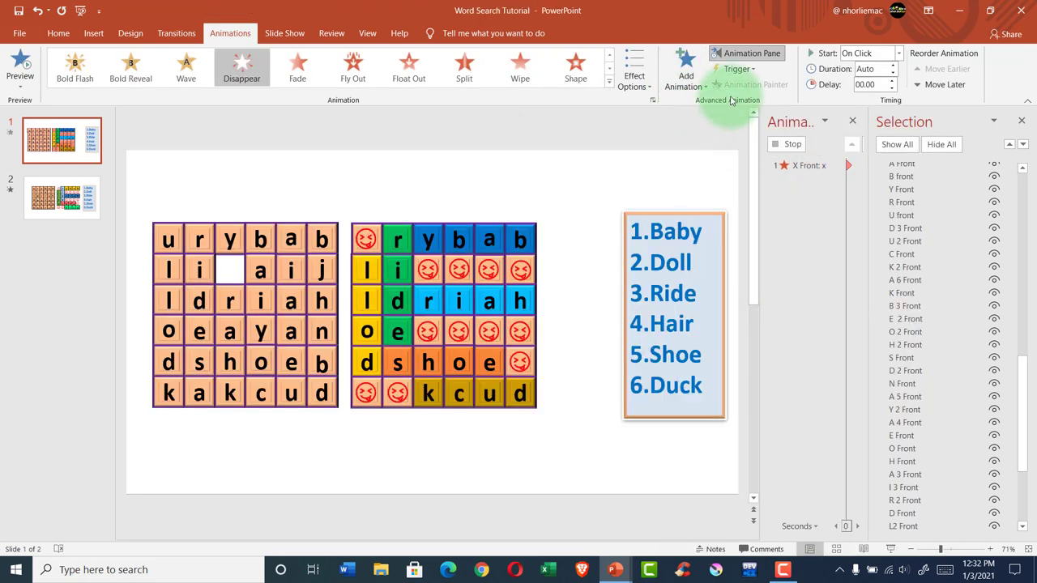
pyautogui.click(737, 69)
pyautogui.moveTo(753, 86)
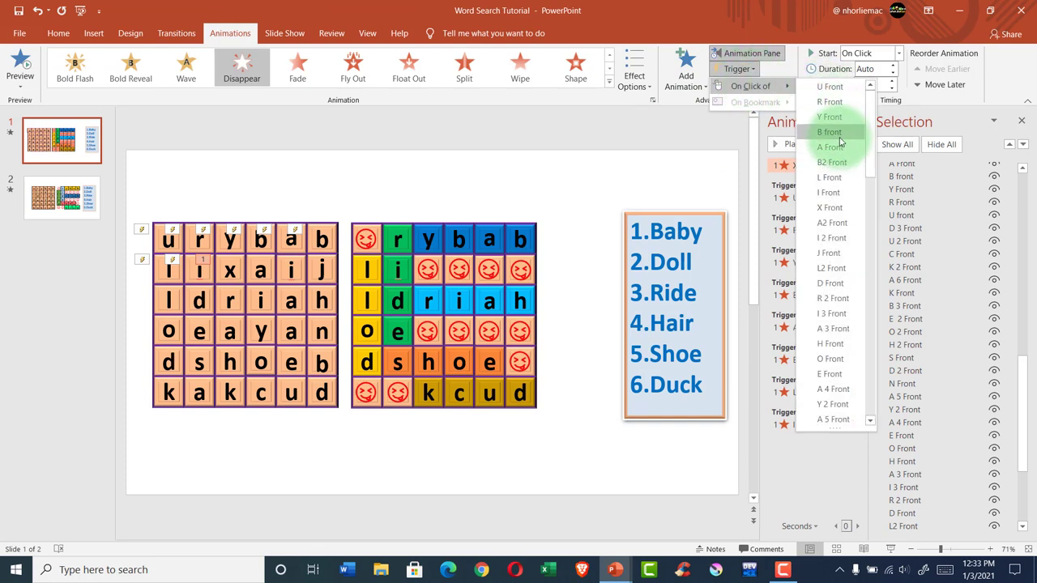
pyautogui.click(834, 209)
pyautogui.click(685, 71)
pyautogui.click(687, 61)
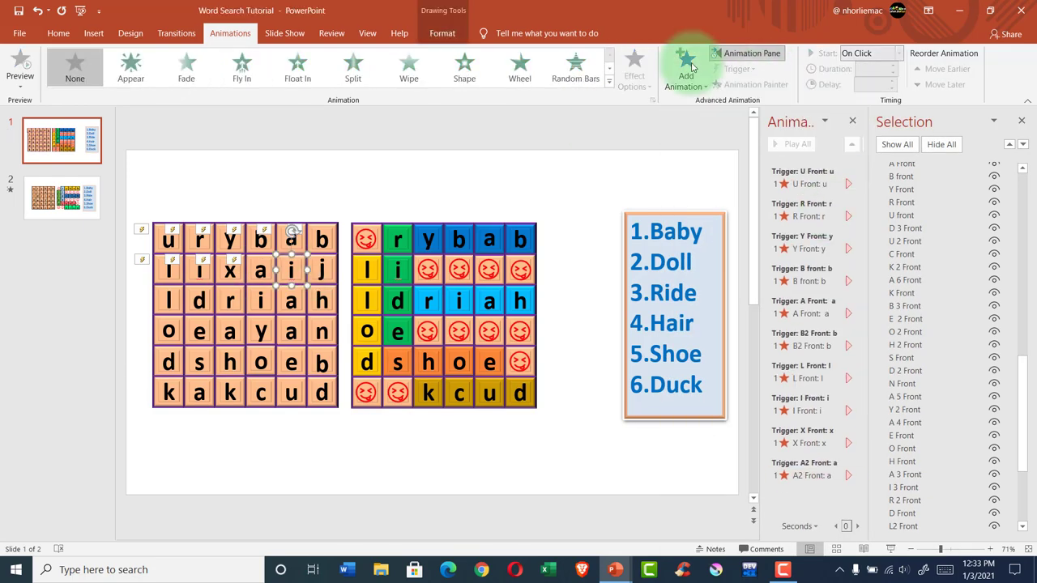
pyautogui.click(175, 310)
# - Give the next row-four tile a Disappear exit triggered by clicking itself
pyautogui.click(290, 300)
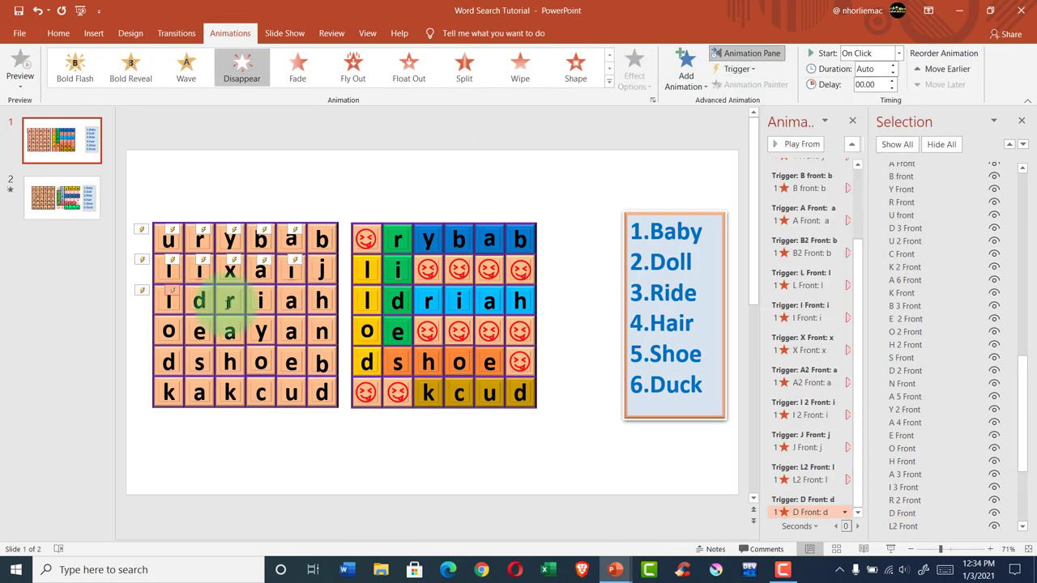
pyautogui.click(685, 83)
pyautogui.click(200, 331)
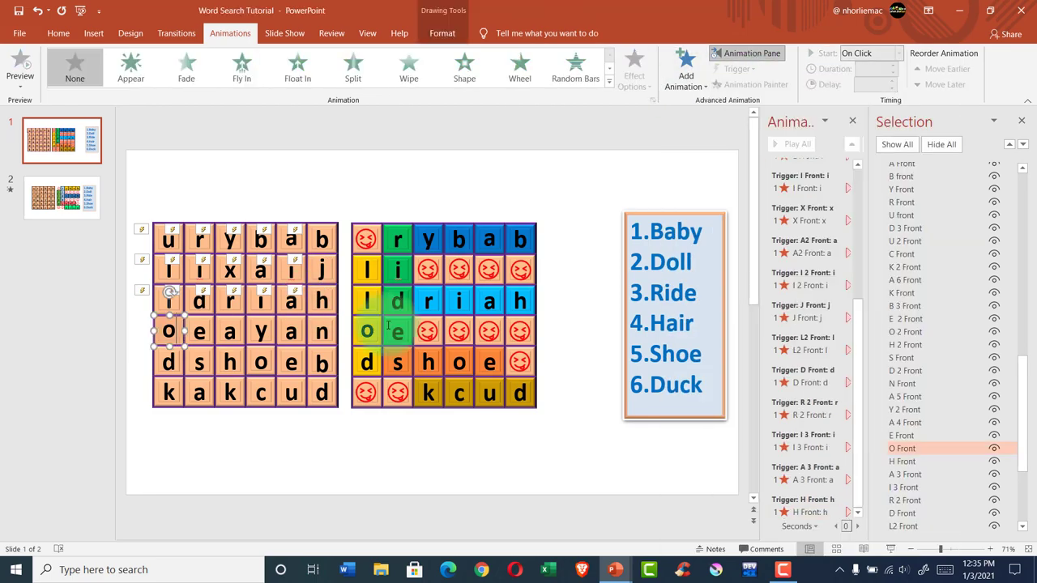
pyautogui.click(685, 73)
pyautogui.click(793, 208)
pyautogui.click(736, 69)
pyautogui.click(826, 212)
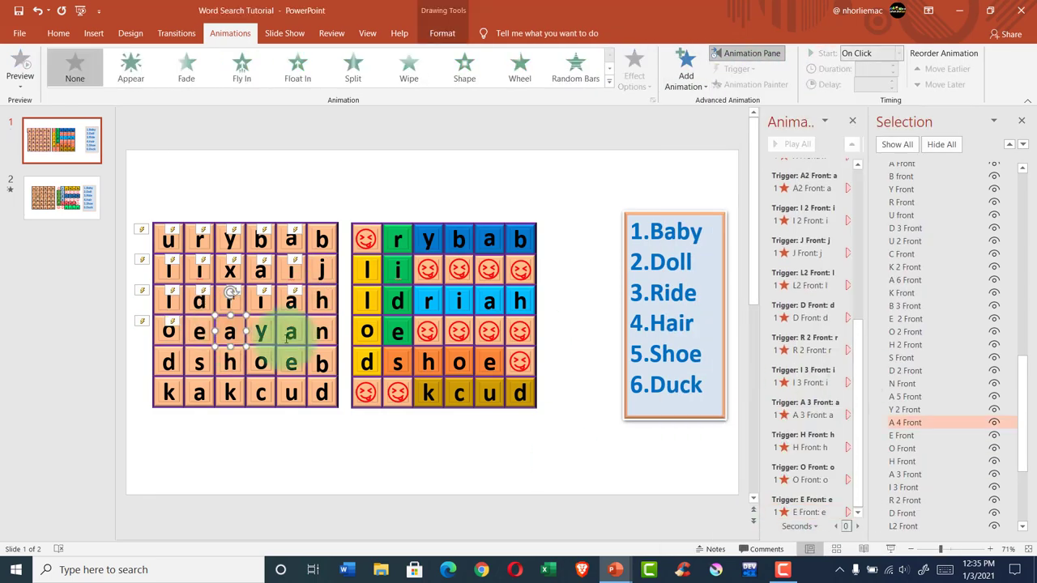
pyautogui.click(220, 452)
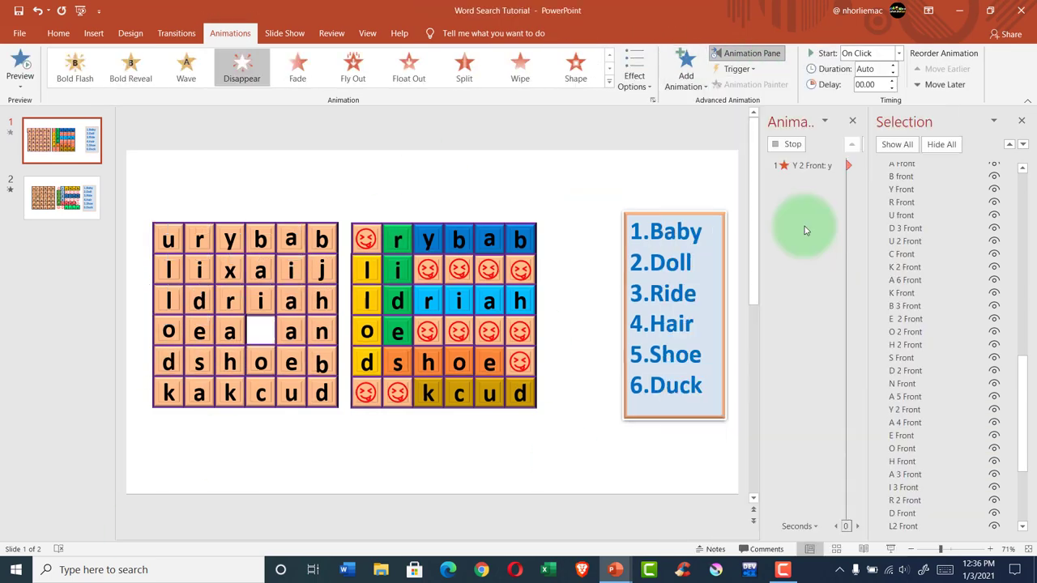
# - Give the row-four 'n' tile a Disappear exit triggered by clicking itself
pyautogui.click(322, 332)
pyautogui.click(686, 73)
pyautogui.click(794, 208)
pyautogui.click(736, 68)
pyautogui.moveTo(762, 86)
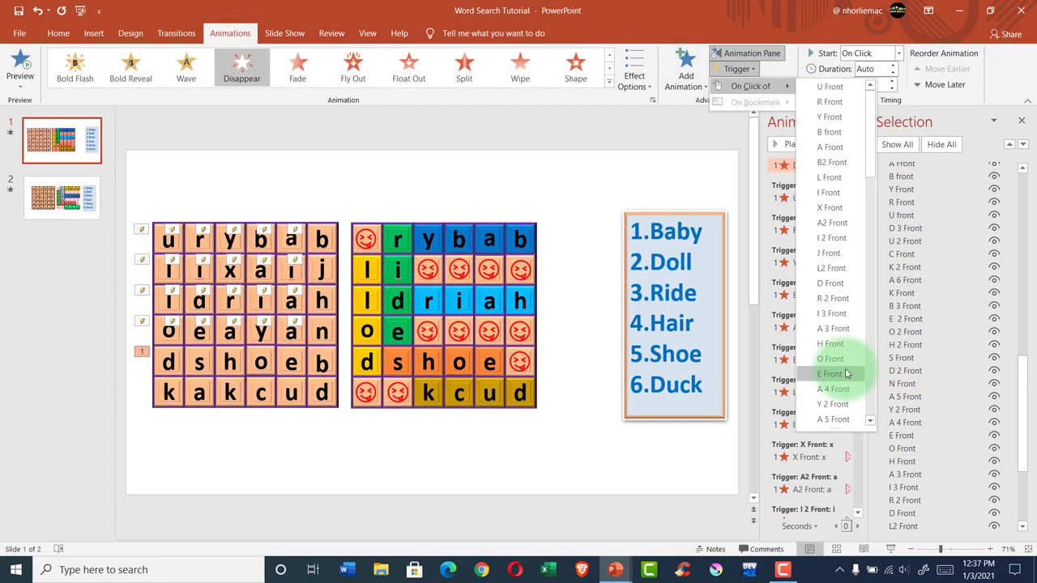
# - Add self-triggered Disappear exits to the row-five 'h' and E 2 tiles
pyautogui.click(844, 378)
pyautogui.click(230, 362)
pyautogui.click(685, 72)
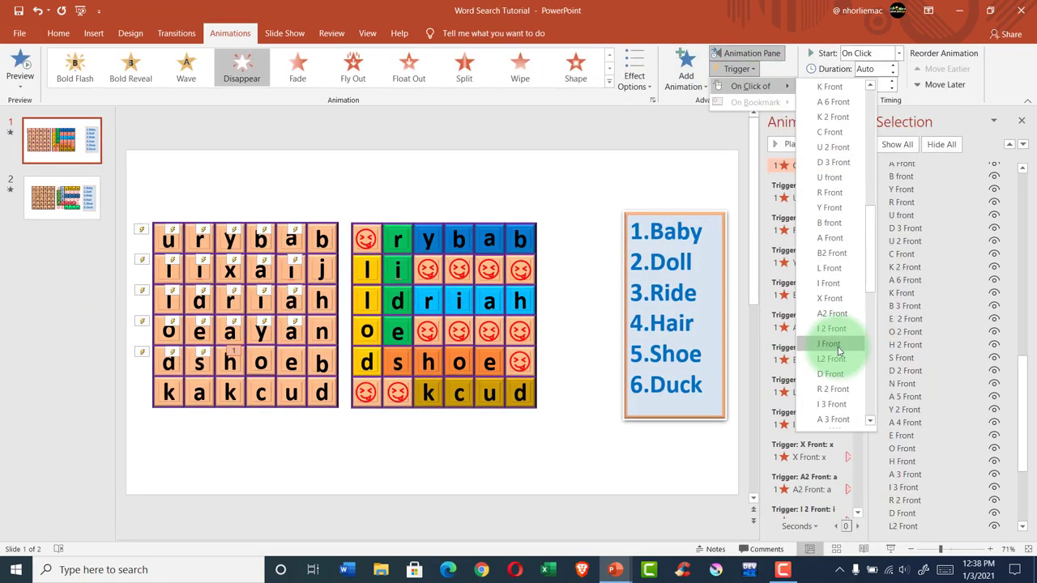
pyautogui.click(845, 344)
pyautogui.click(261, 362)
pyautogui.click(685, 73)
pyautogui.click(793, 208)
pyautogui.click(736, 69)
pyautogui.click(836, 375)
# - Add self-triggered Disappear exits to the A 6 and C Front tiles, then run the slide show
pyautogui.click(322, 393)
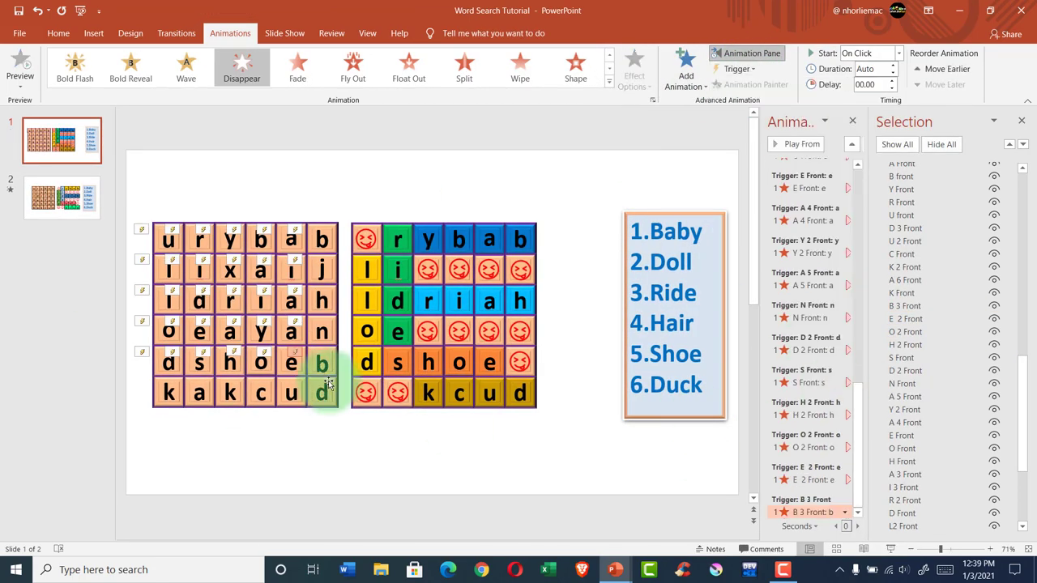
pyautogui.click(685, 73)
pyautogui.click(794, 208)
pyautogui.click(737, 68)
pyautogui.click(832, 419)
pyautogui.click(845, 359)
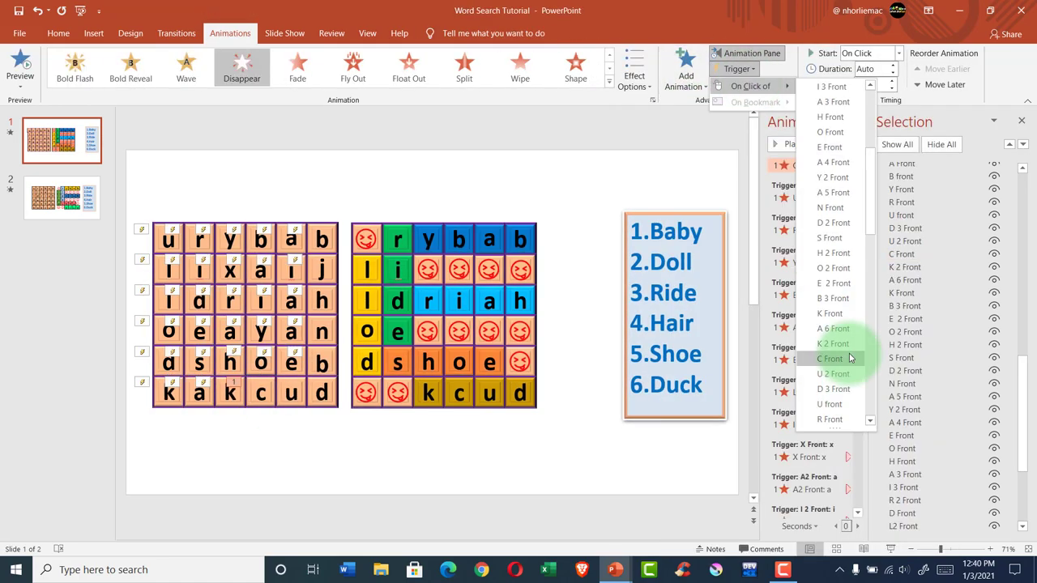
pyautogui.click(322, 362)
pyautogui.click(685, 73)
pyautogui.click(698, 284)
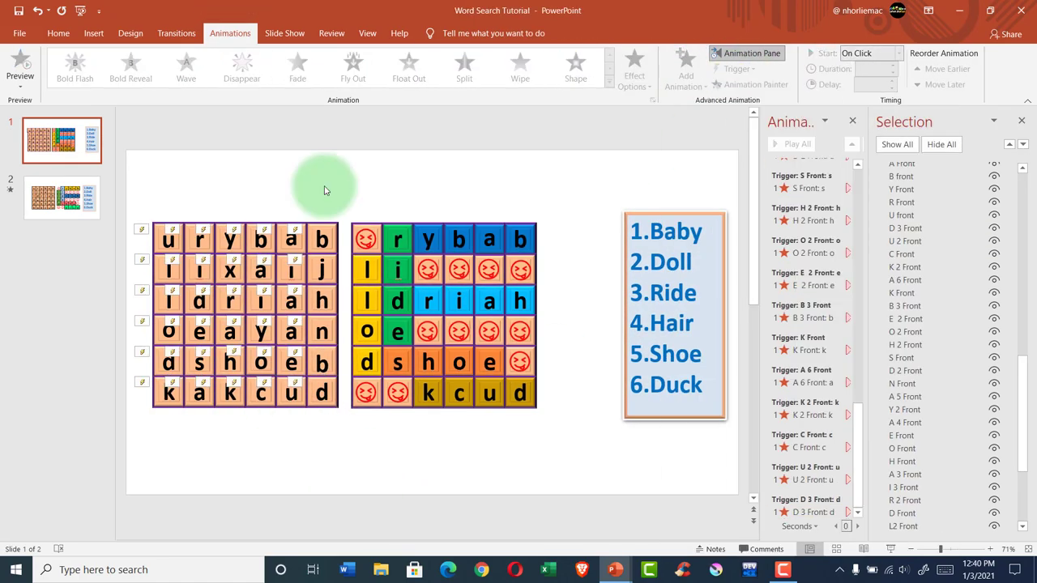
pyautogui.press('F5')
# - Test the tiles in Slide Show and give the shoe-row 'o' tile a Disappear exit
pyautogui.click(71, 148)
pyautogui.press('Escape')
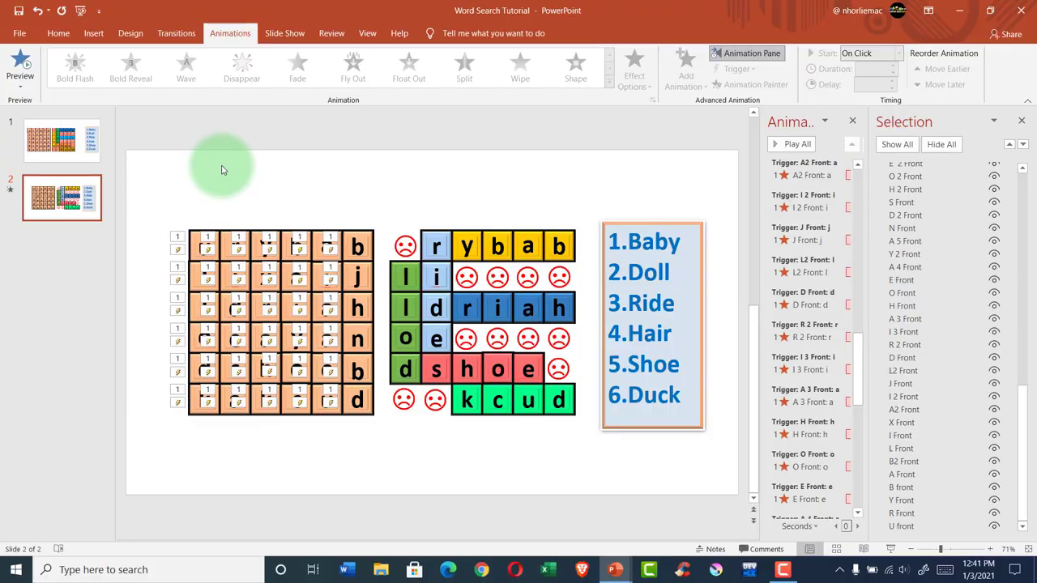
pyautogui.click(736, 69)
pyautogui.click(843, 243)
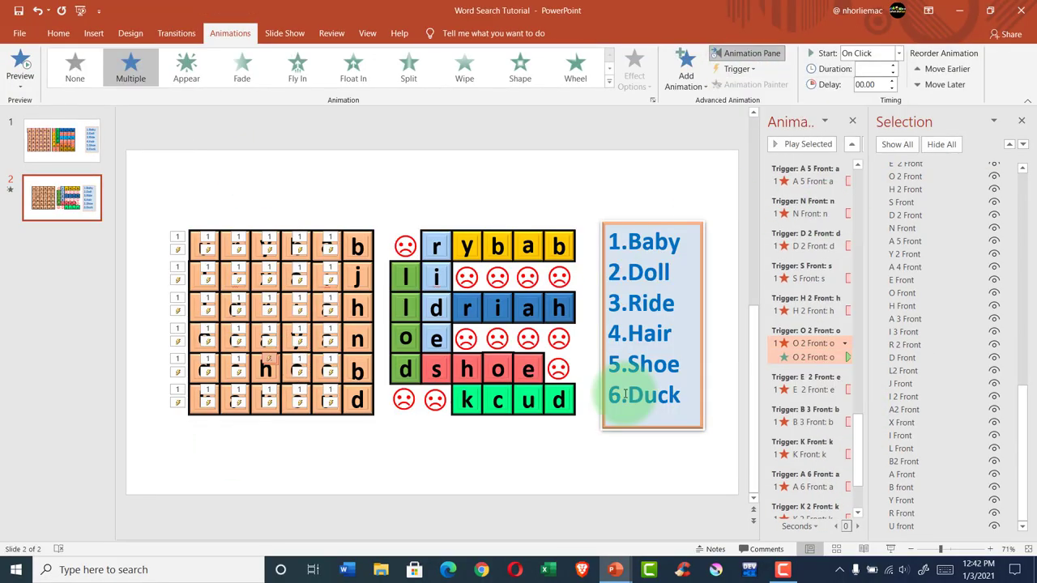
pyautogui.click(845, 498)
pyautogui.click(685, 69)
pyautogui.click(689, 418)
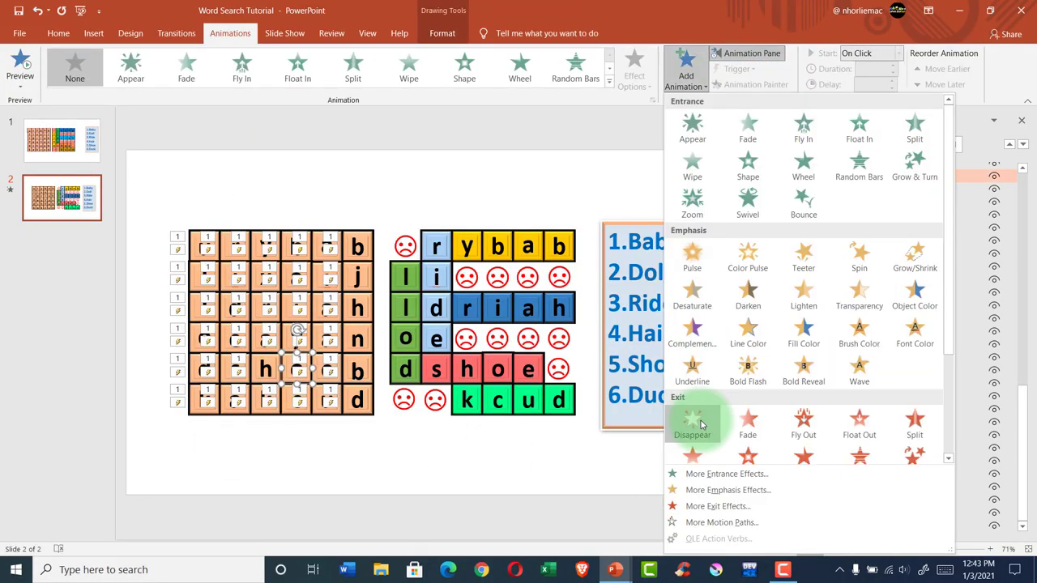
pyautogui.click(428, 439)
pyautogui.press('F5')
pyautogui.press('Escape')
pyautogui.click(269, 372)
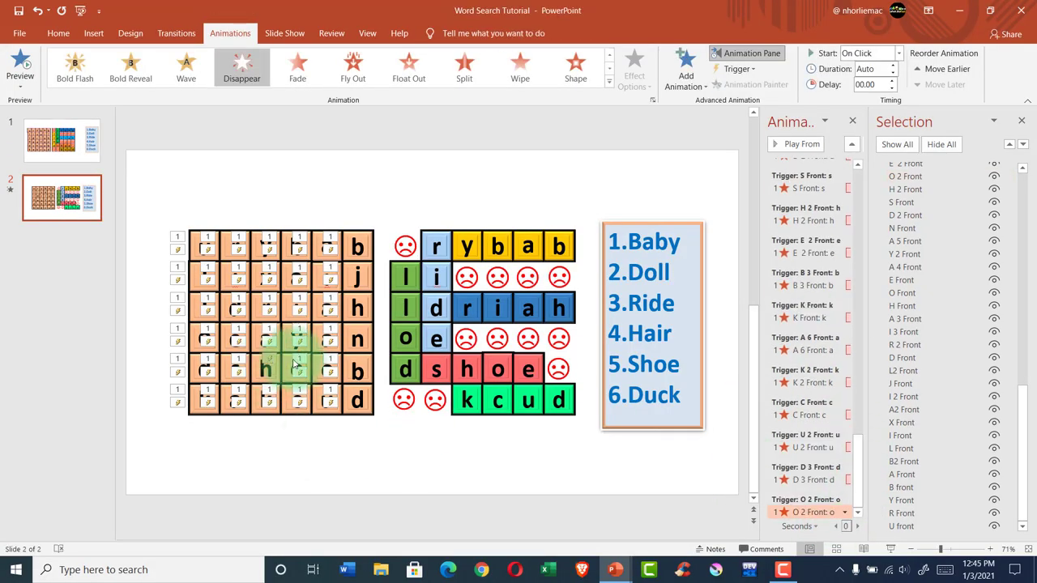
# - Set the 'o' tile's Disappear trigger to On Click of O 2 Front on slide 1
pyautogui.click(73, 154)
pyautogui.rightClick(798, 254)
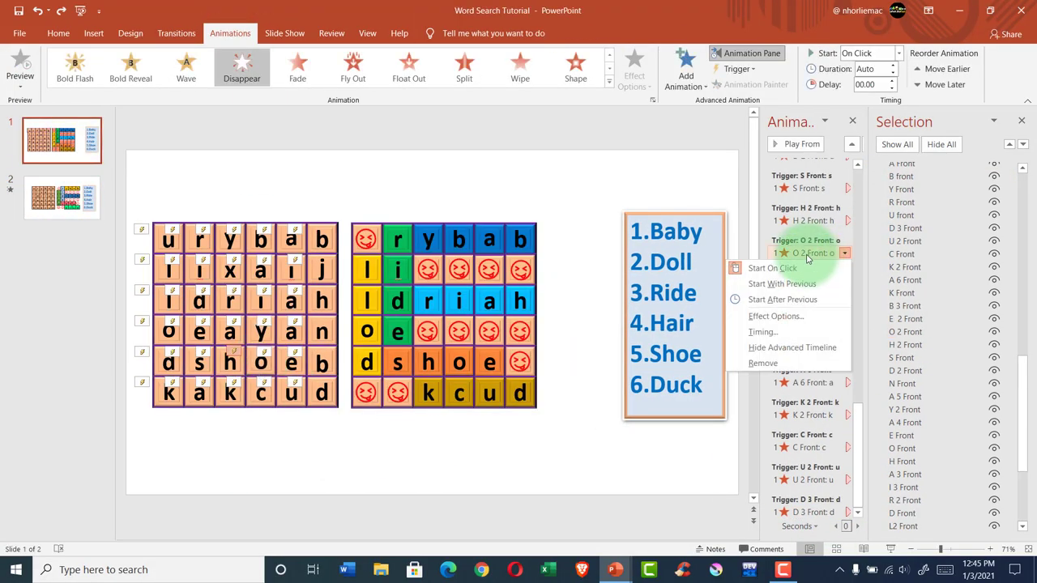
pyautogui.click(775, 351)
pyautogui.click(775, 203)
pyautogui.click(733, 68)
pyautogui.moveTo(750, 86)
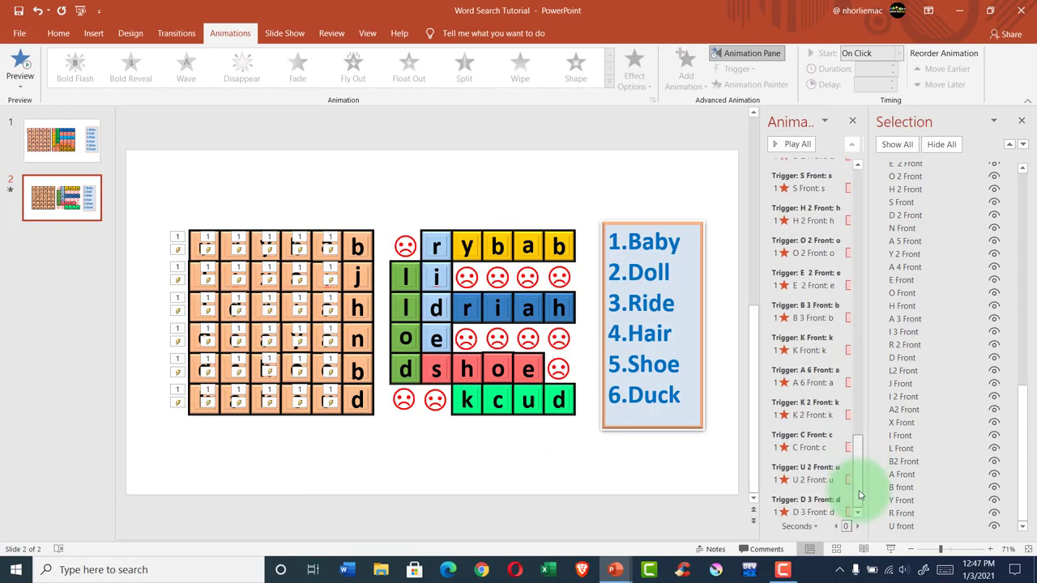
pyautogui.click(845, 252)
pyautogui.click(750, 299)
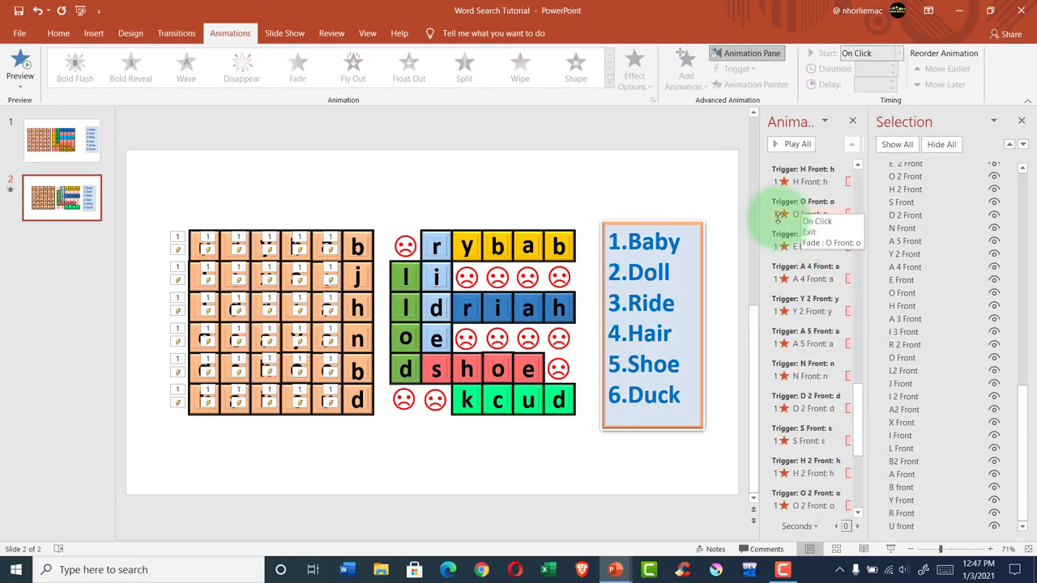
pyautogui.click(153, 208)
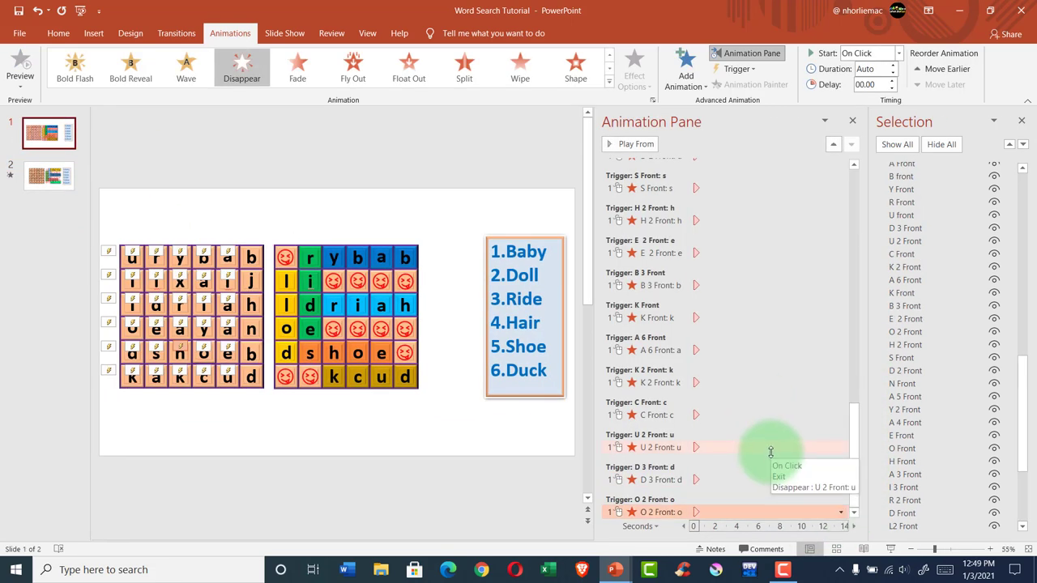
# - Check the 'o' and 'e' tiles' animations, then close the Animation Pane
pyautogui.click(762, 512)
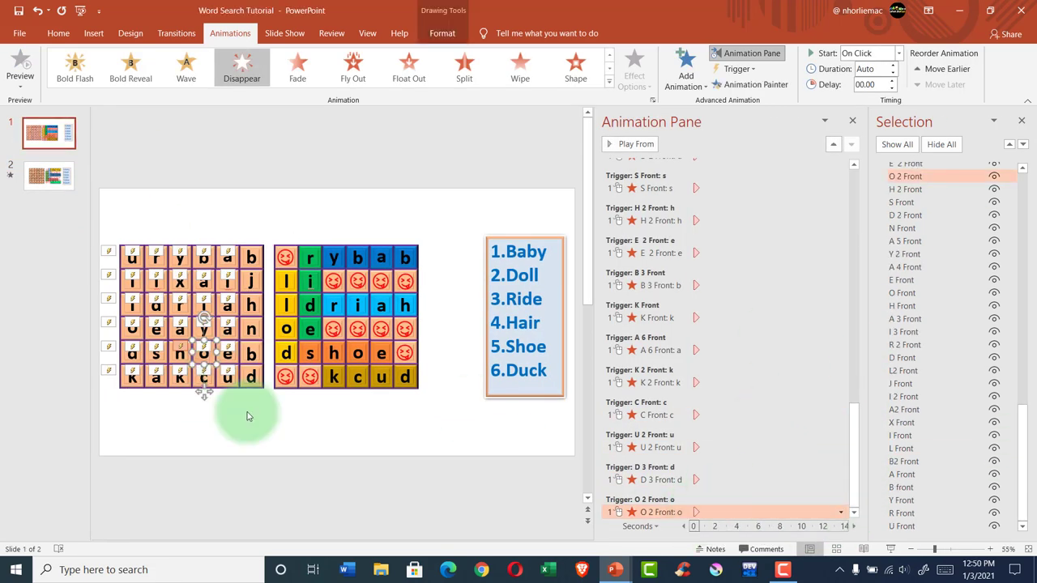
pyautogui.click(228, 354)
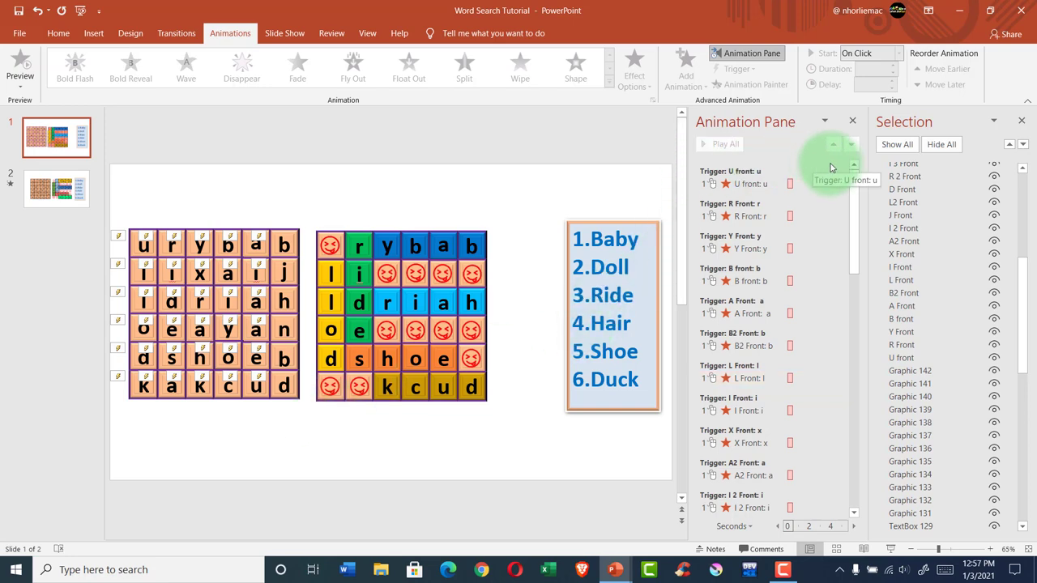
pyautogui.click(853, 122)
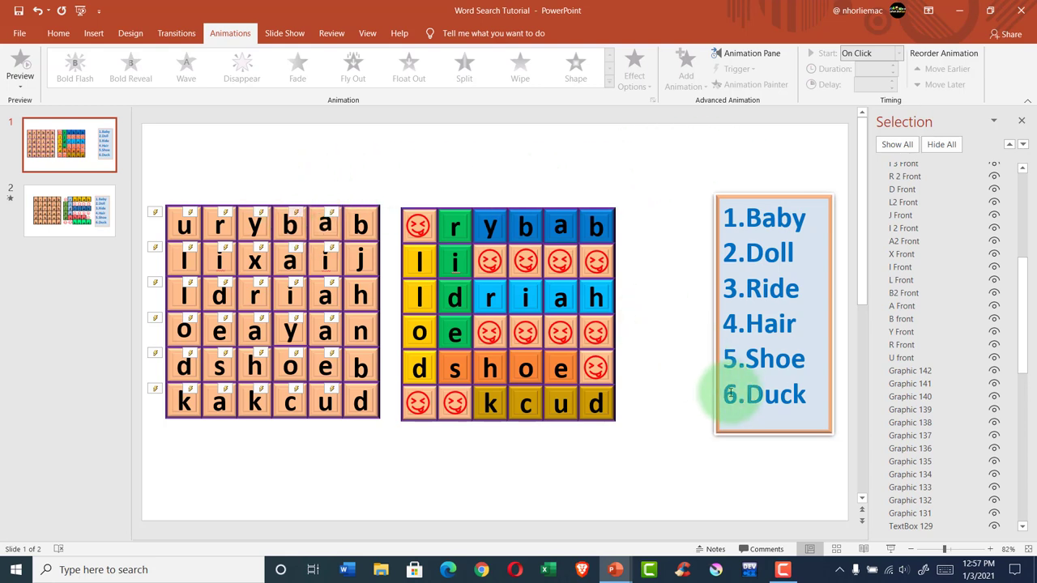
# - Select the RESET button on slide 3 of the minesweeoer presentation to copy it
pyautogui.moveTo(616, 570)
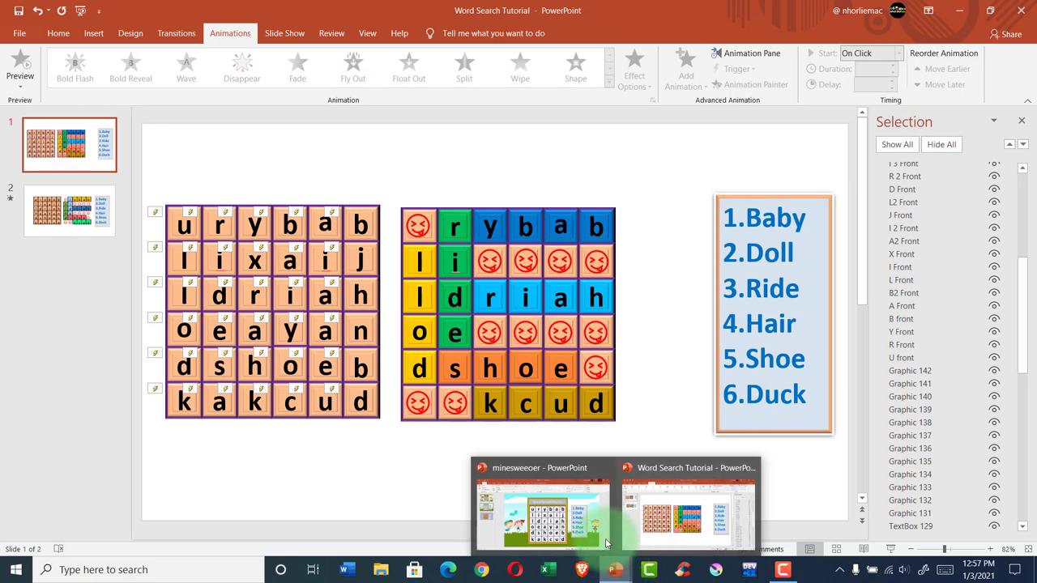
pyautogui.click(543, 506)
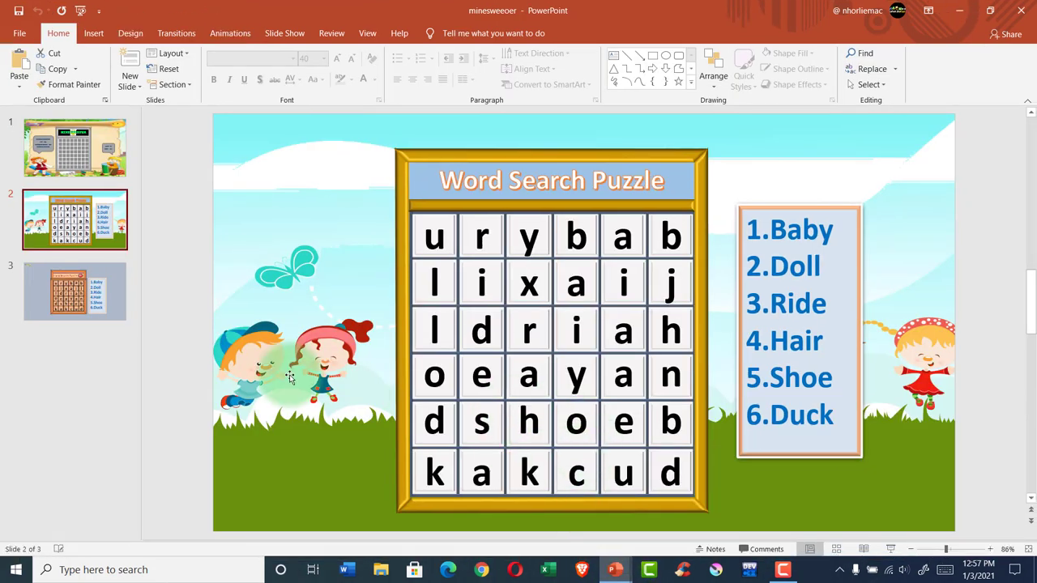
pyautogui.click(77, 300)
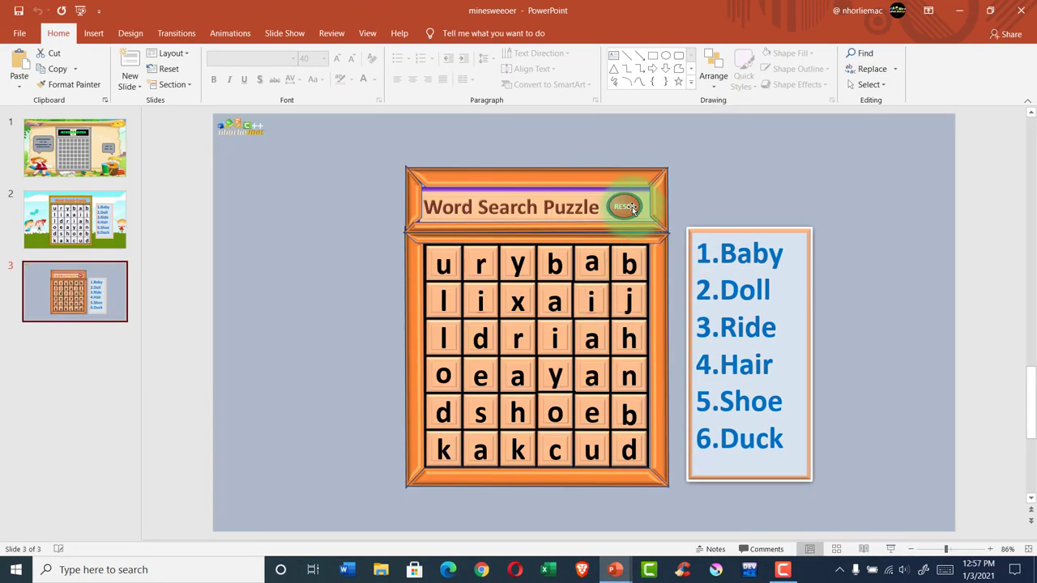
pyautogui.click(639, 208)
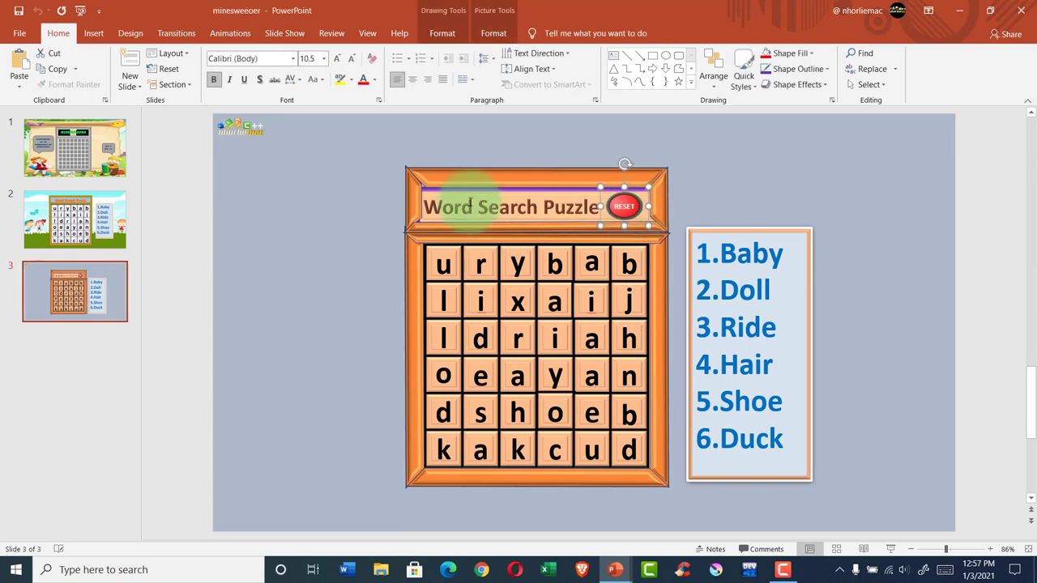
# - Paste the RESET button onto slide 1 above the coloured grid's top-right corner
pyautogui.moveTo(615, 570)
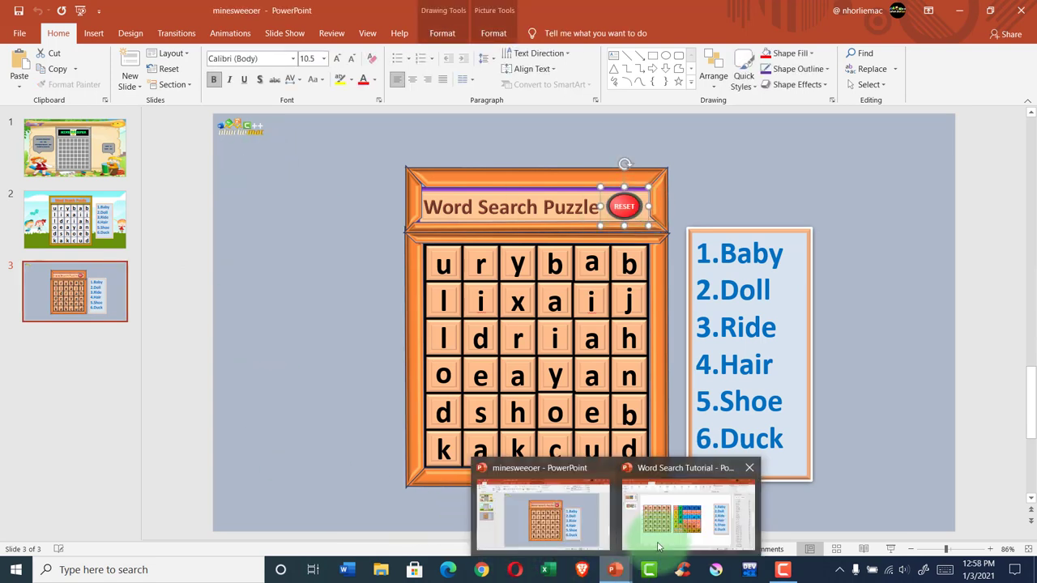
pyautogui.click(643, 534)
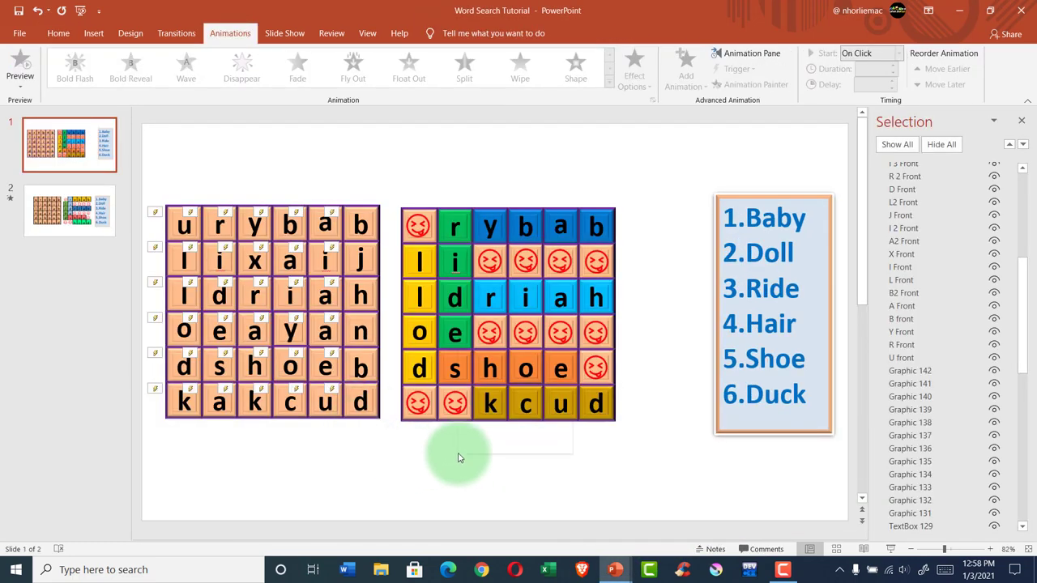
pyautogui.rightClick(457, 459)
pyautogui.click(474, 342)
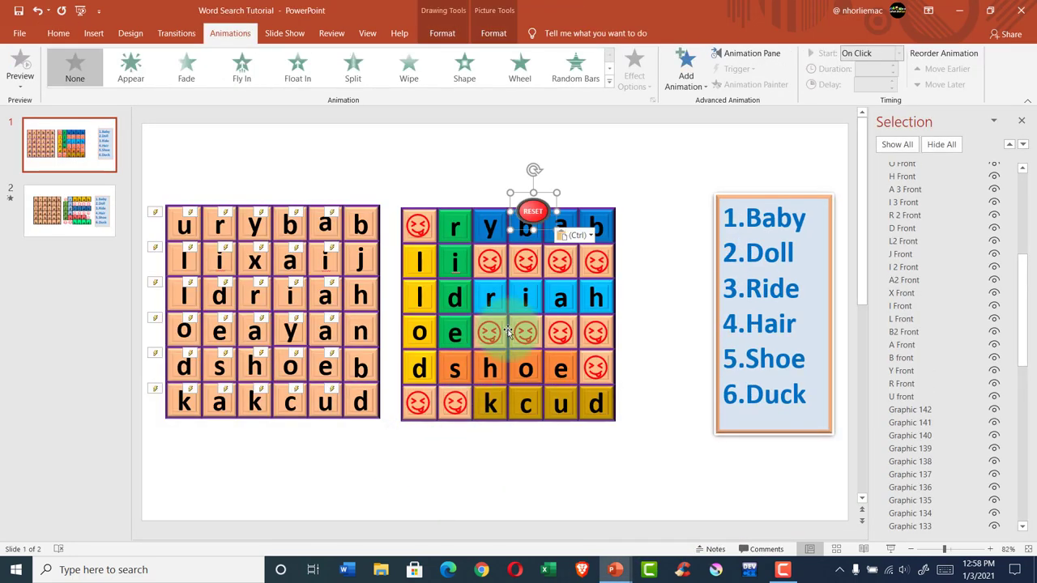
pyautogui.moveTo(524, 217); pyautogui.dragTo(633, 165)
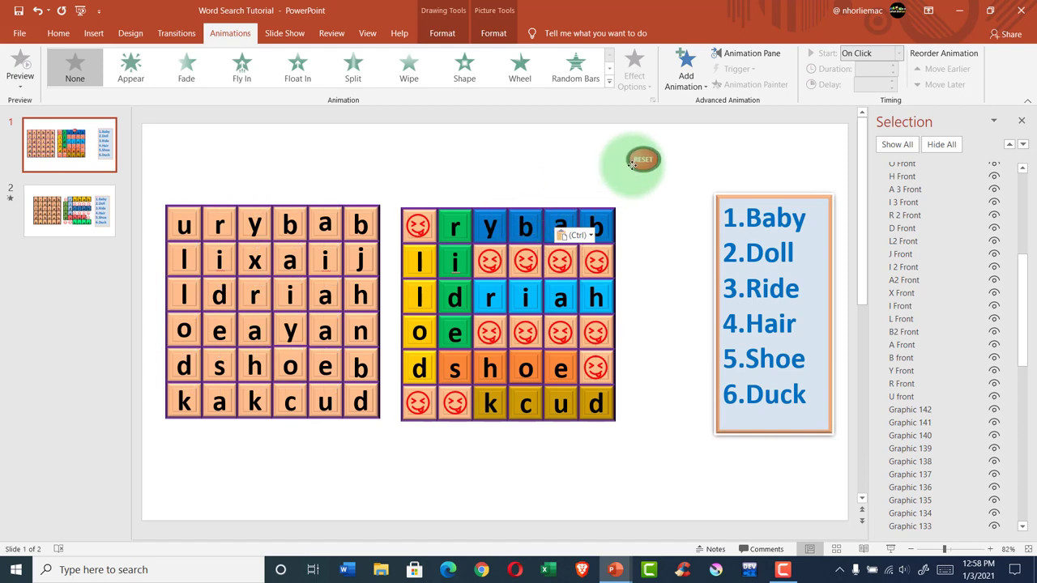
pyautogui.scroll(-3, 932, 405)
pyautogui.scroll(-2, 932, 422)
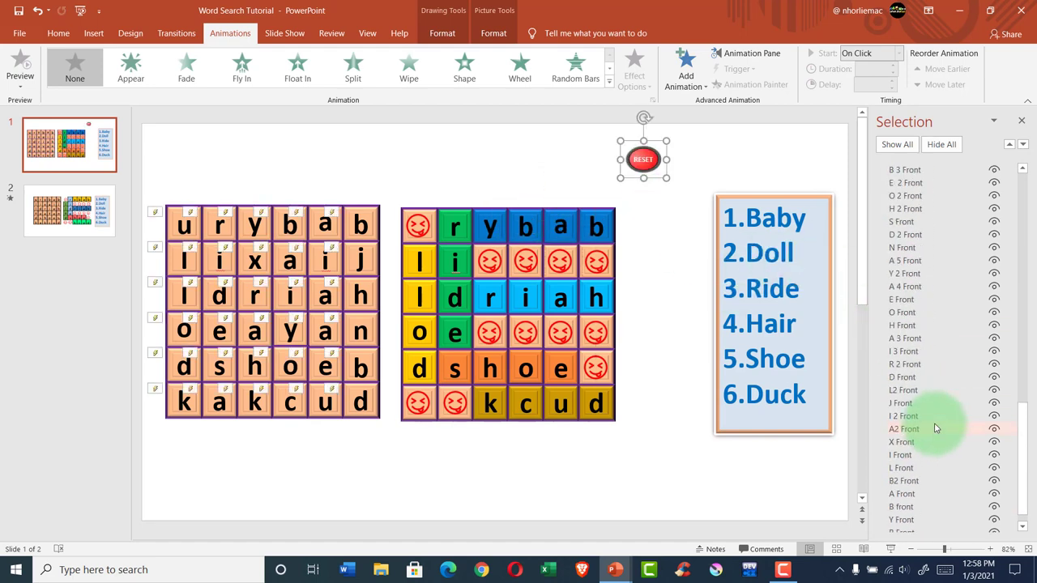
pyautogui.scroll(-3, 935, 426)
pyautogui.scroll(5, 936, 427)
pyautogui.scroll(5, 935, 427)
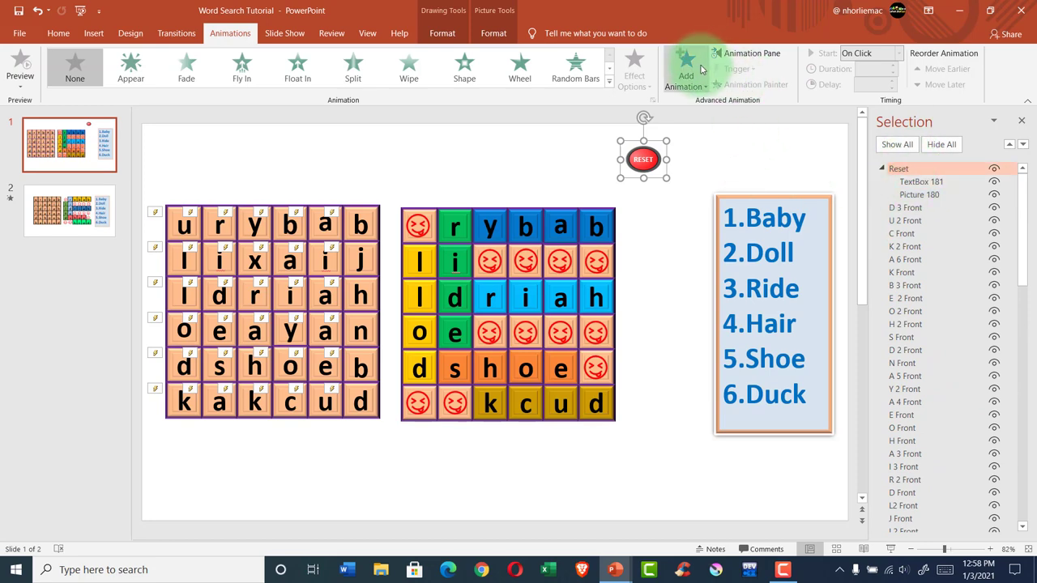
# - Reopen the Animation Pane to review the slide's animation list
pyautogui.click(747, 52)
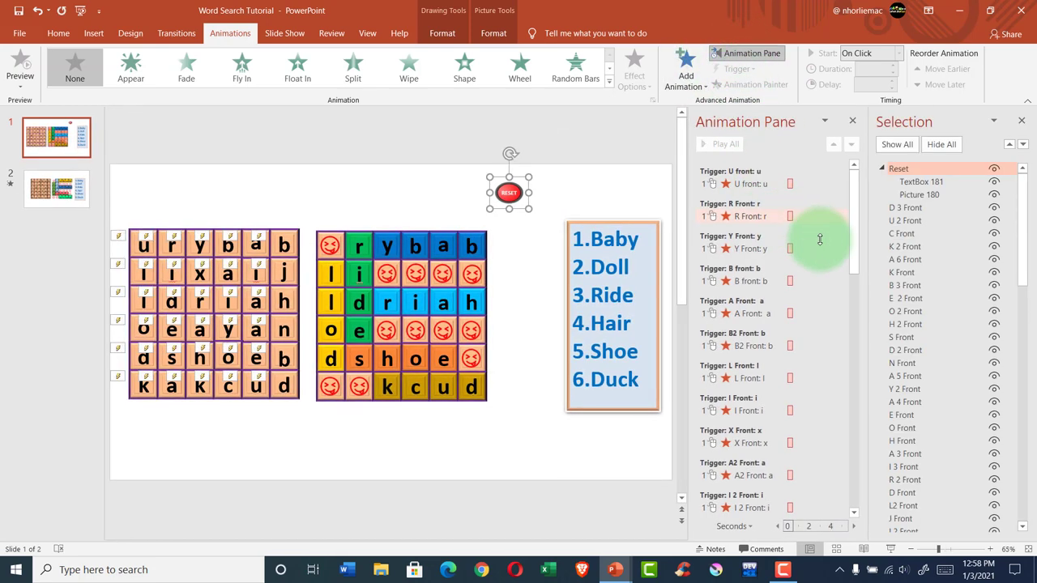
pyautogui.scroll(-5, 821, 268)
pyautogui.scroll(-5, 824, 316)
pyautogui.scroll(-5, 825, 364)
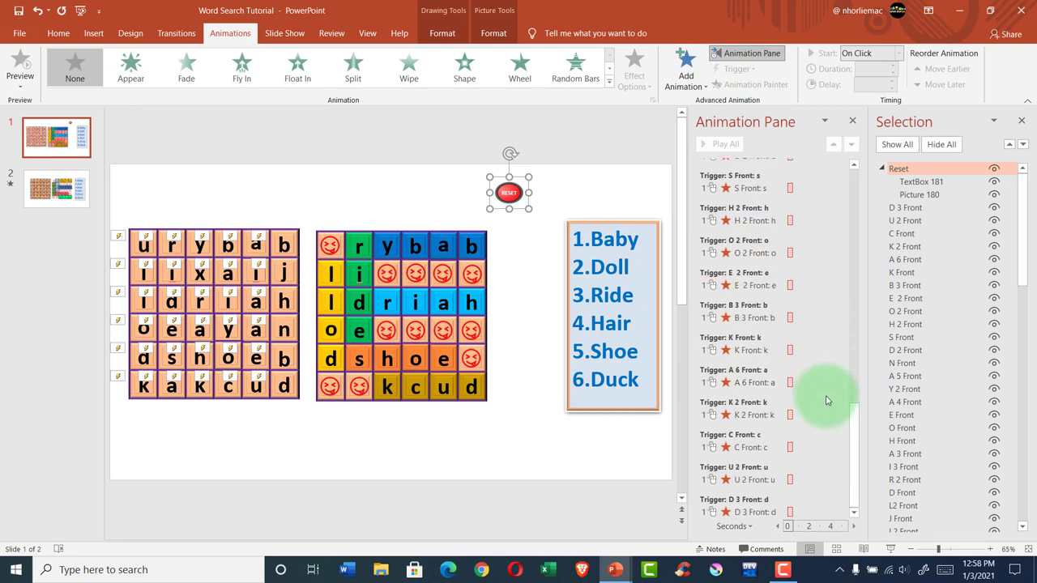
# - Deselect the Reset button and close the Animation Pane so slide 1 displays larger
pyautogui.scroll(3, 826, 397)
pyautogui.scroll(3, 826, 393)
pyautogui.scroll(3, 826, 387)
pyautogui.scroll(3, 826, 382)
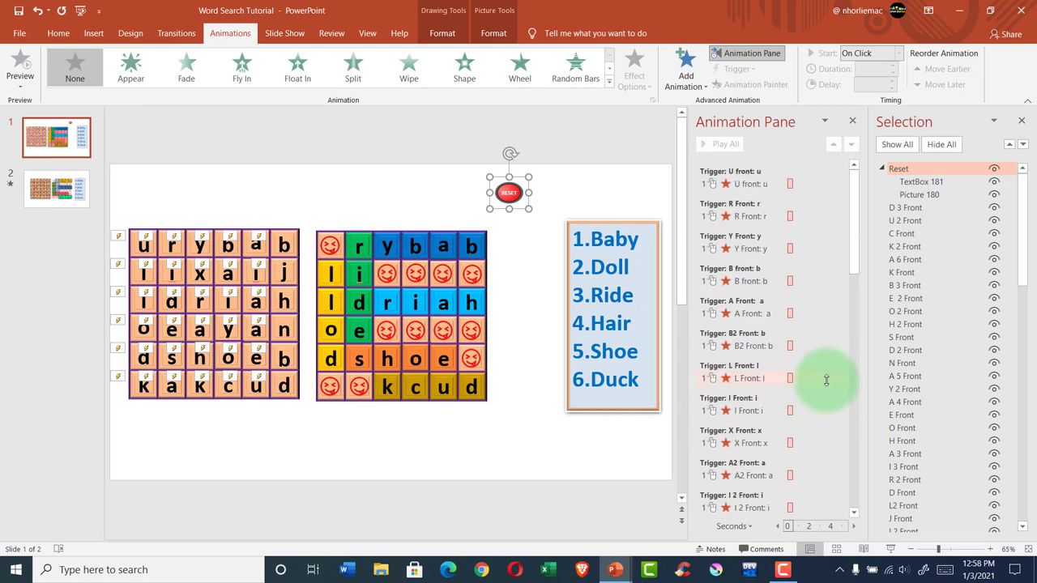
pyautogui.scroll(-3, 835, 262)
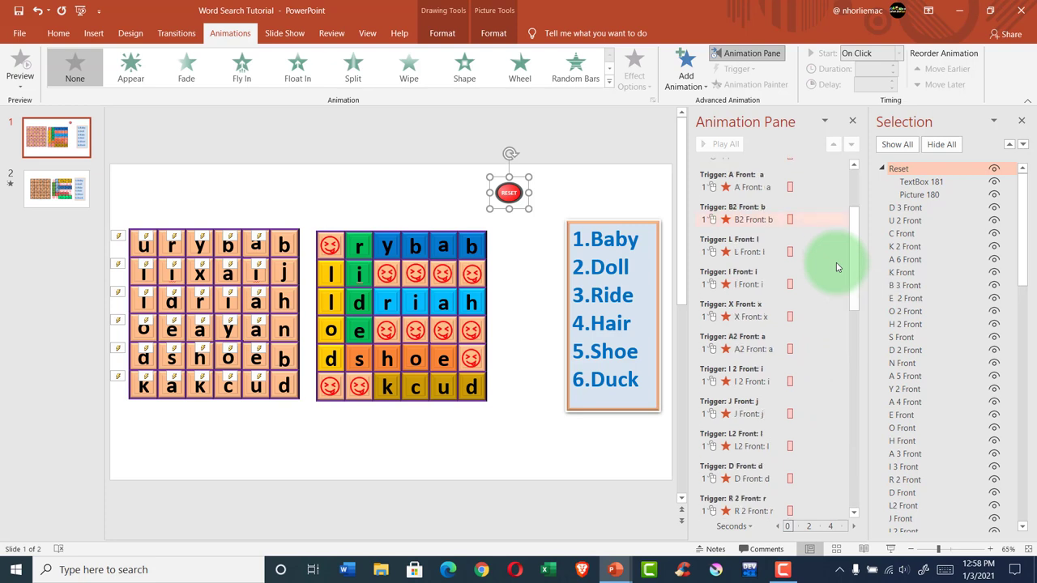
pyautogui.scroll(-3, 836, 263)
pyautogui.scroll(-3, 836, 262)
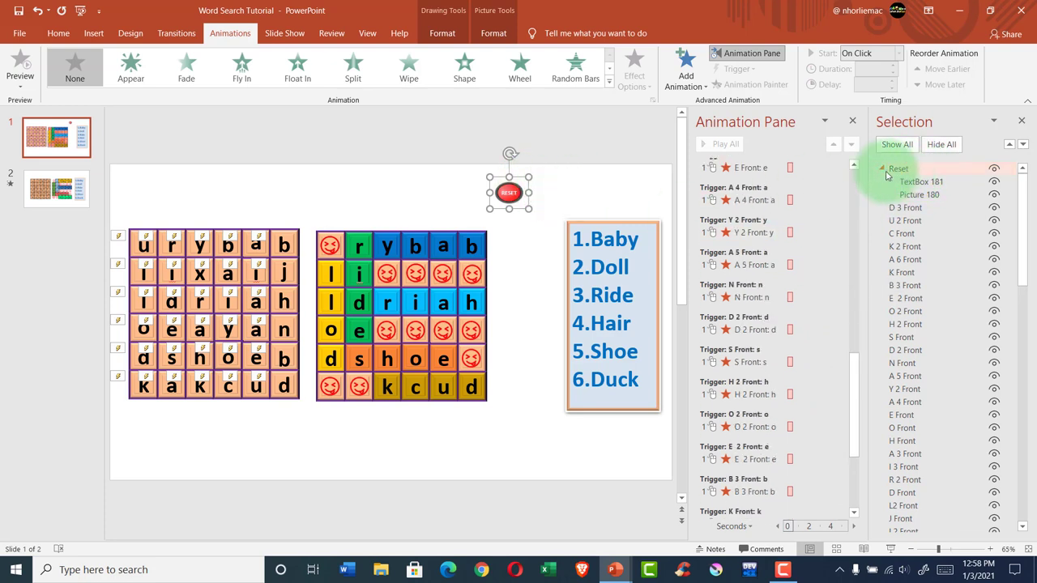
pyautogui.click(577, 193)
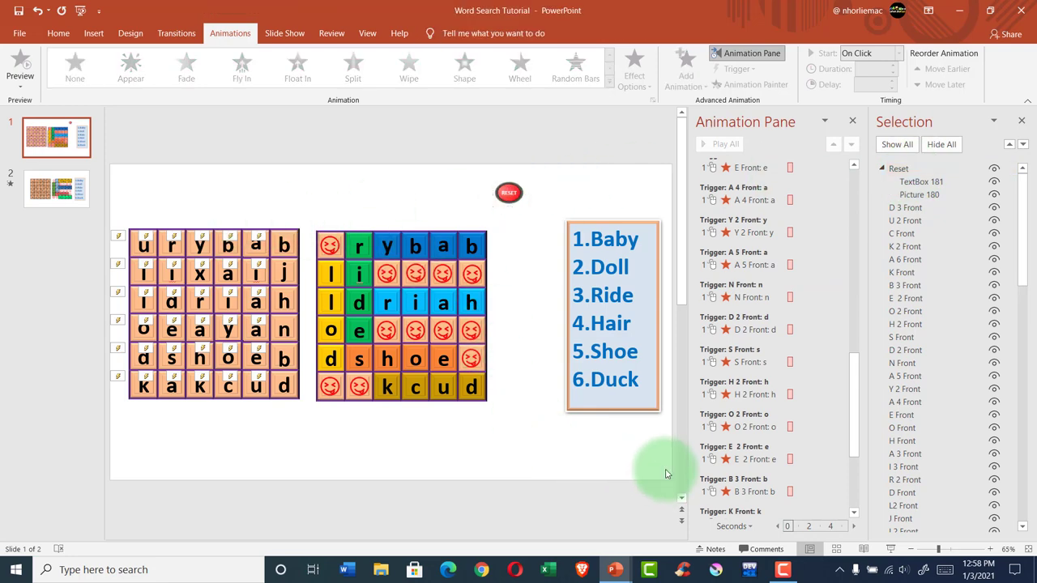
pyautogui.moveTo(687, 280); pyautogui.dragTo(809, 313)
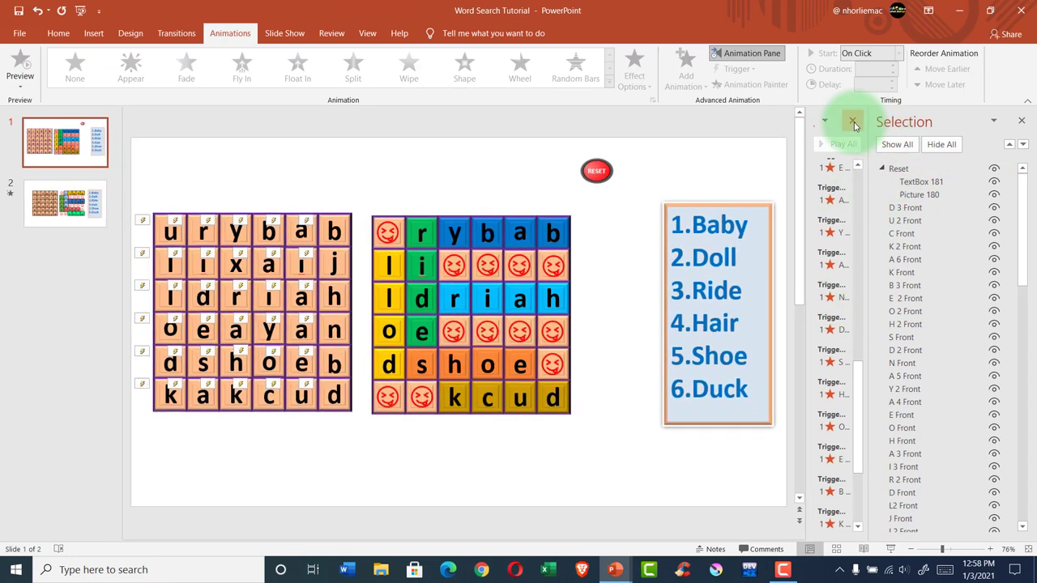
pyautogui.click(852, 120)
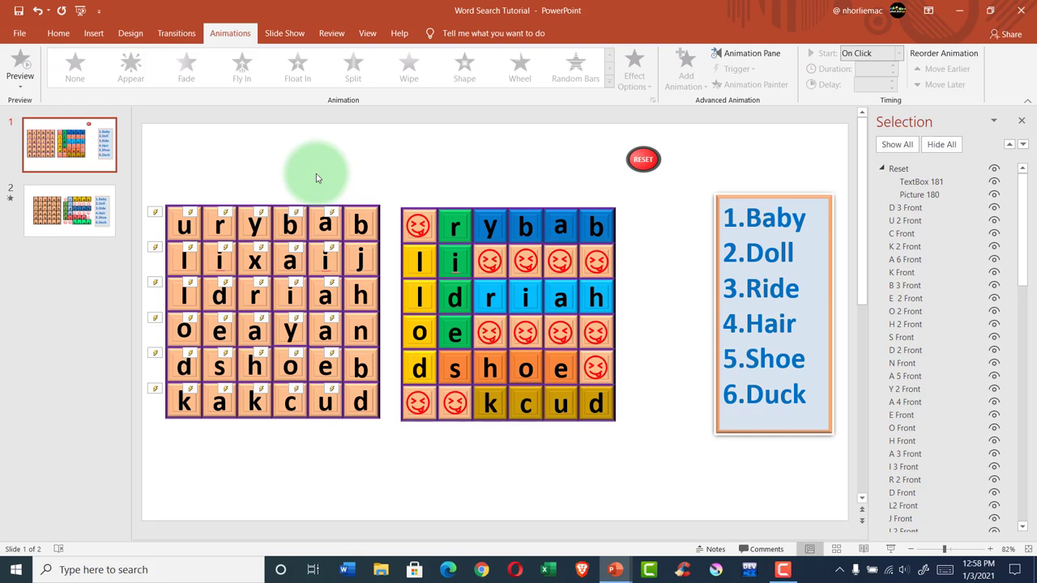
# - Duplicate the j tile and stretch the copy into a title bar across the right grid's top
pyautogui.click(366, 259)
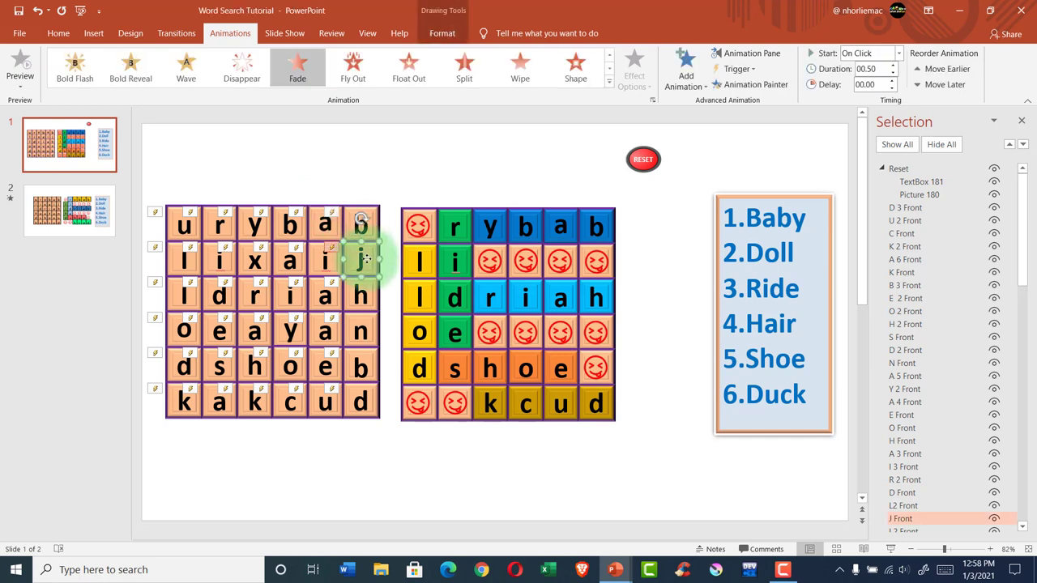
pyautogui.rightClick(352, 169)
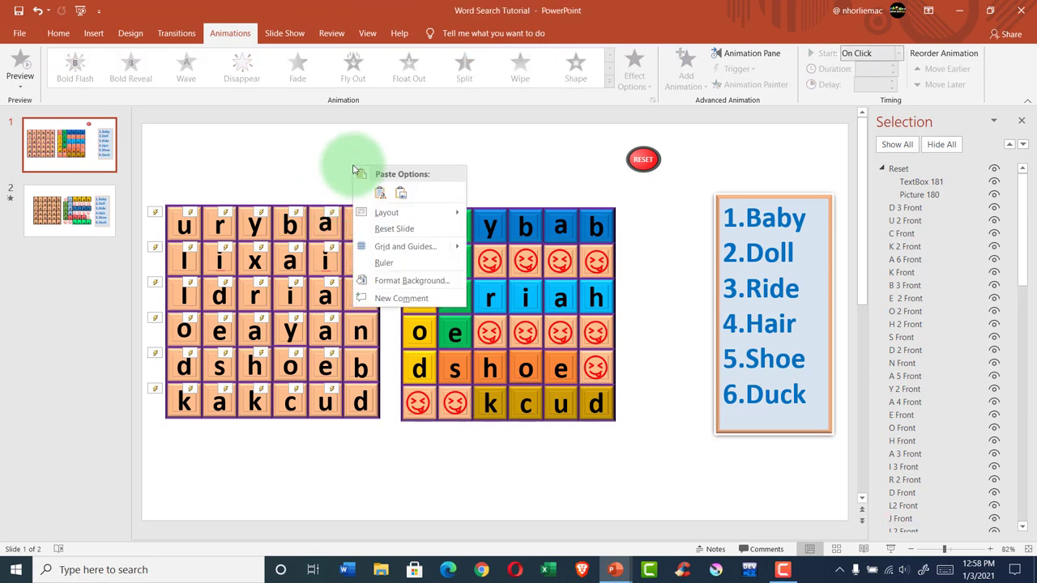
pyautogui.click(366, 188)
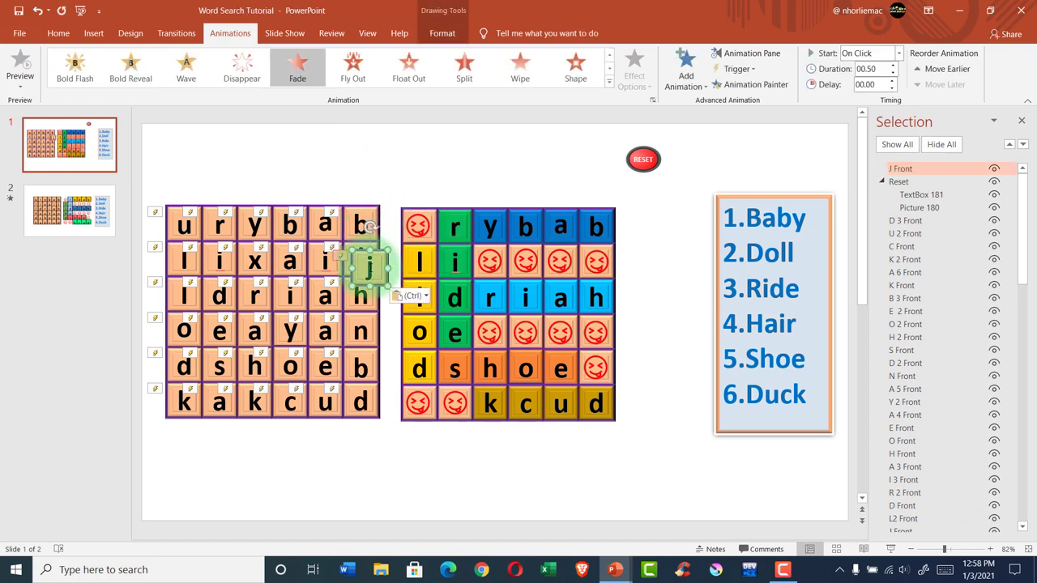
pyautogui.moveTo(381, 272)
pyautogui.mouseDown()
pyautogui.moveTo(429, 178)
pyautogui.moveTo(427, 191)
pyautogui.mouseUp()
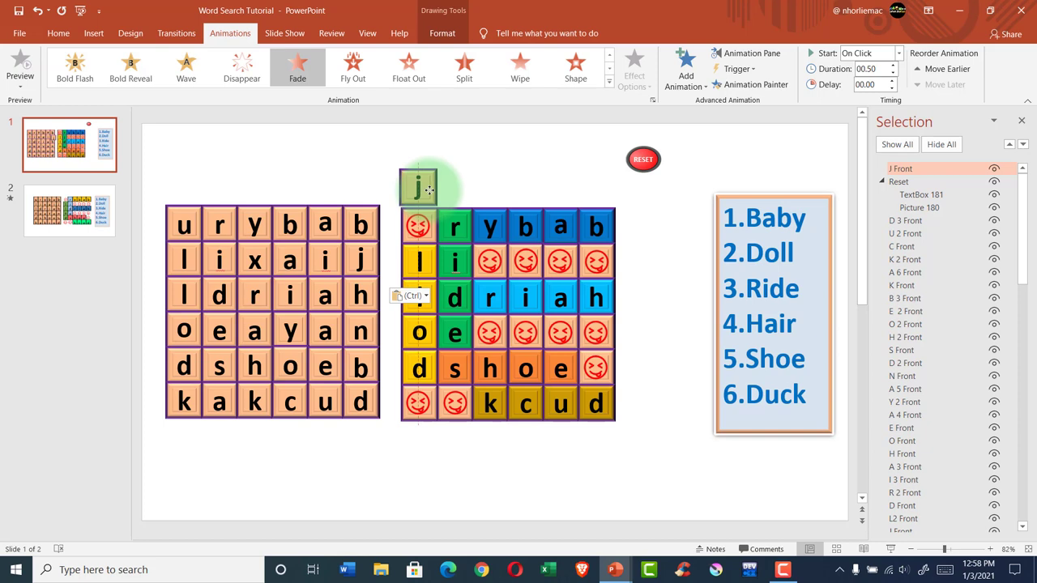
pyautogui.moveTo(430, 189); pyautogui.dragTo(606, 185)
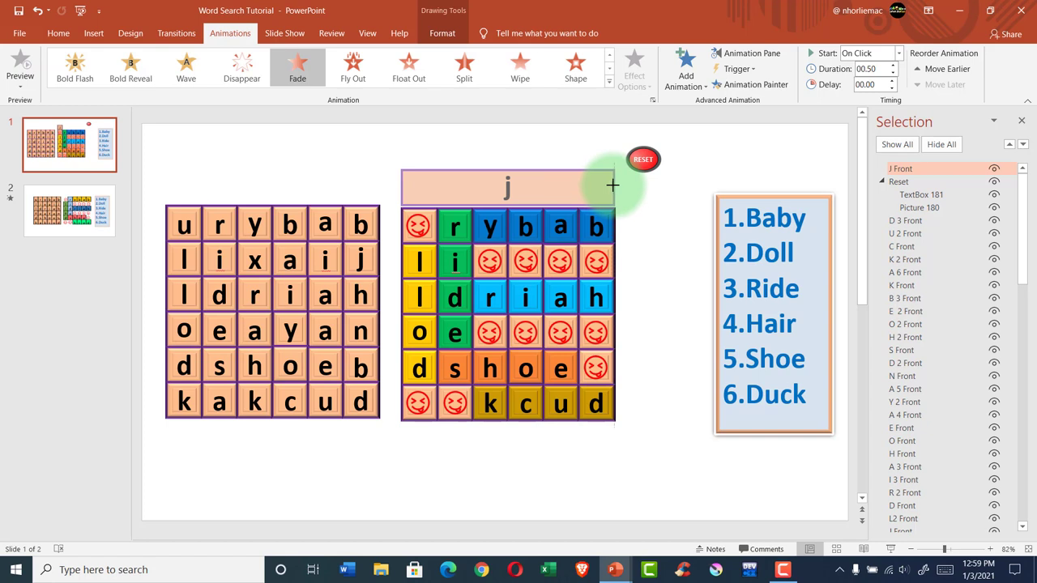
pyautogui.moveTo(613, 185); pyautogui.dragTo(614, 185)
pyautogui.write('Word Search Pu')
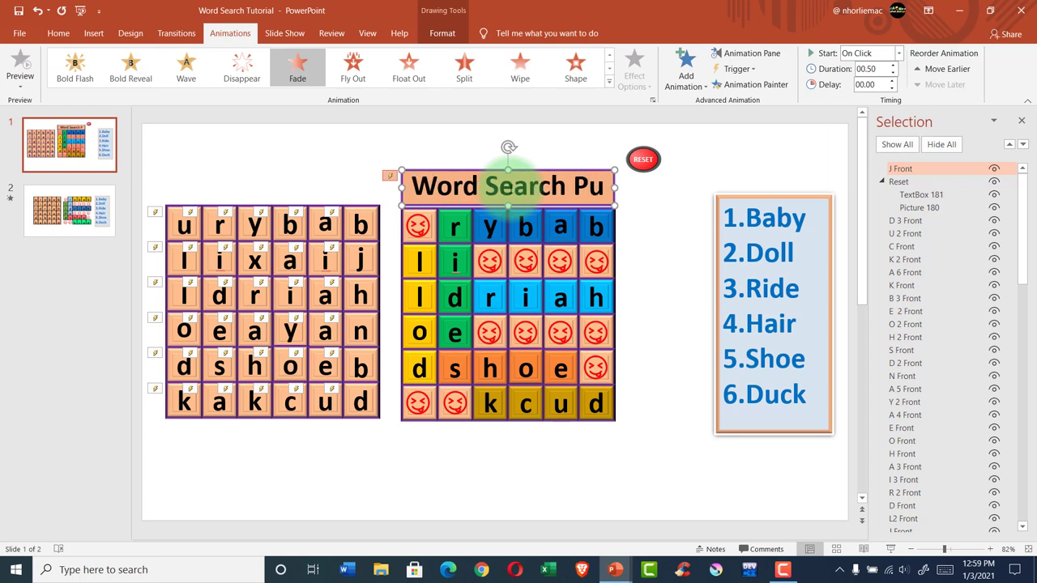
# - Complete the title 'Word Search Puzzle' and shrink it to 32 pt so it fits one line
pyautogui.write('zzle')
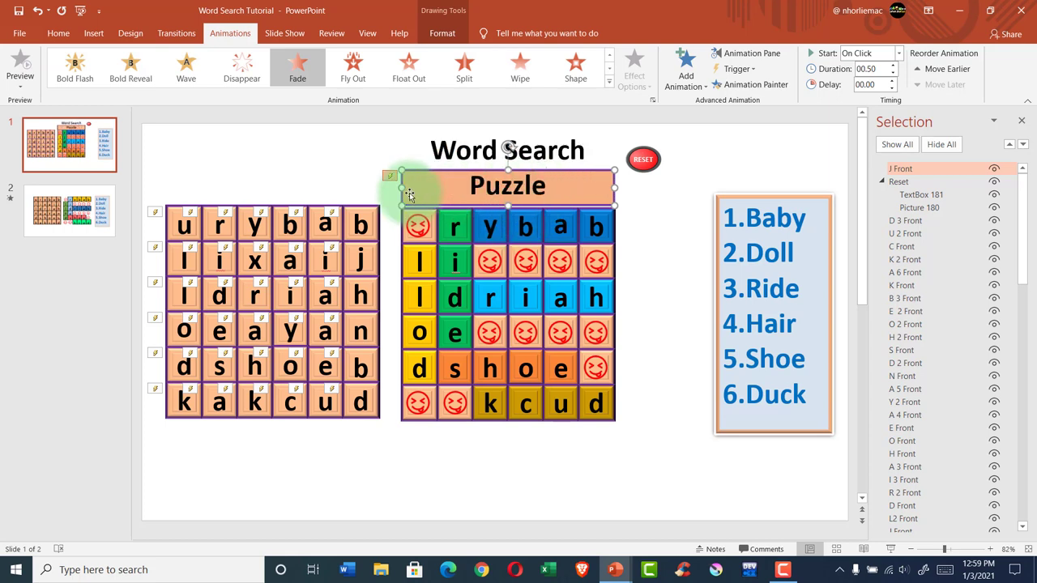
pyautogui.click(528, 190)
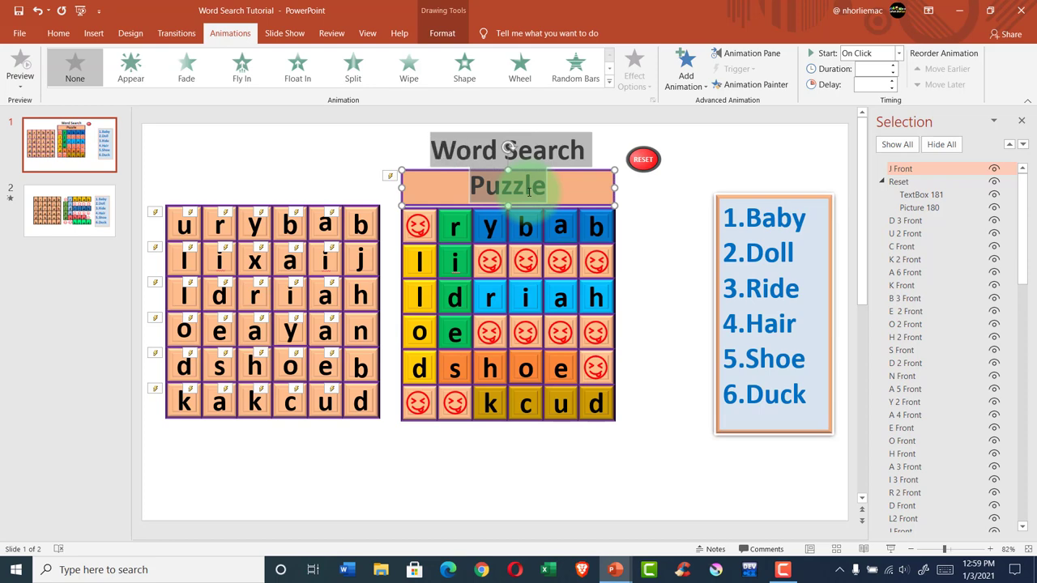
pyautogui.click(58, 33)
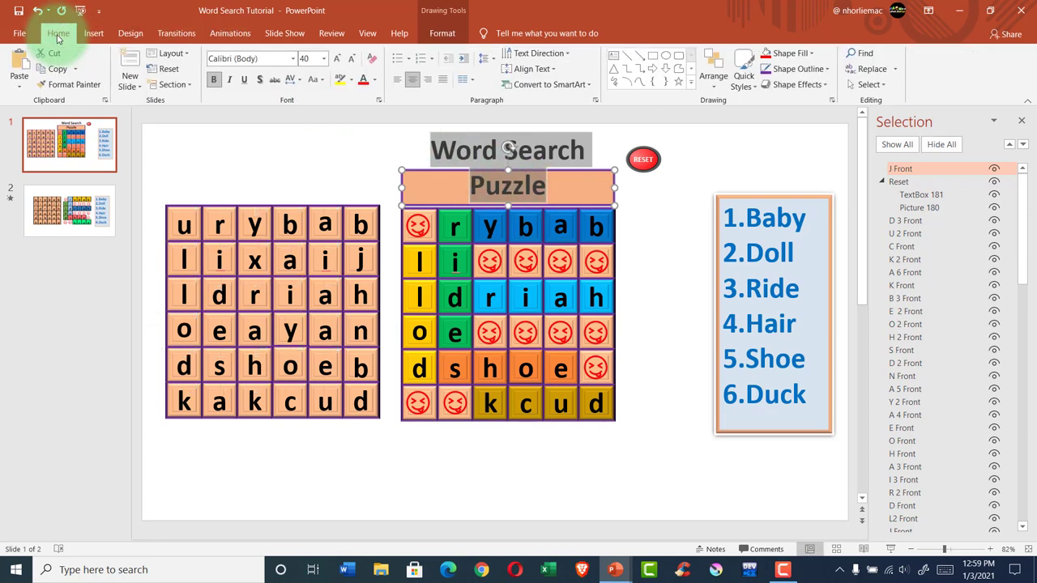
pyautogui.click(353, 58)
pyautogui.click(352, 58)
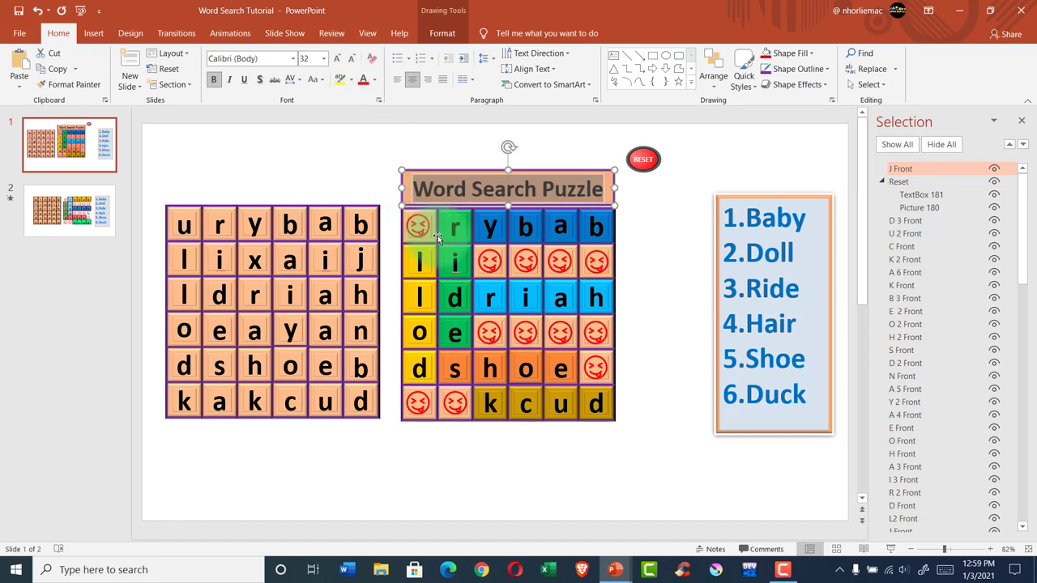
pyautogui.click(652, 333)
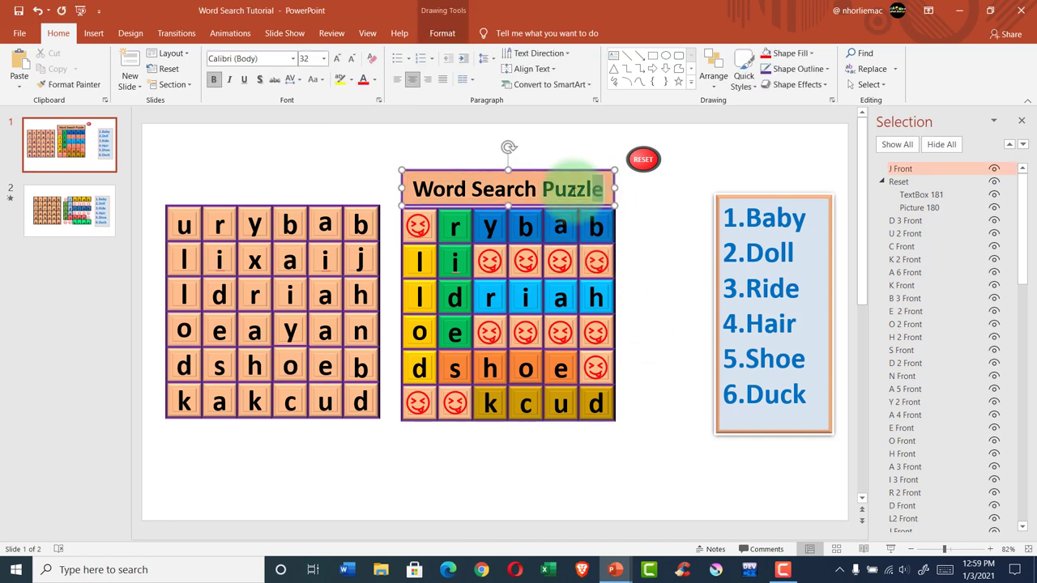
pyautogui.moveTo(599, 191); pyautogui.dragTo(414, 188)
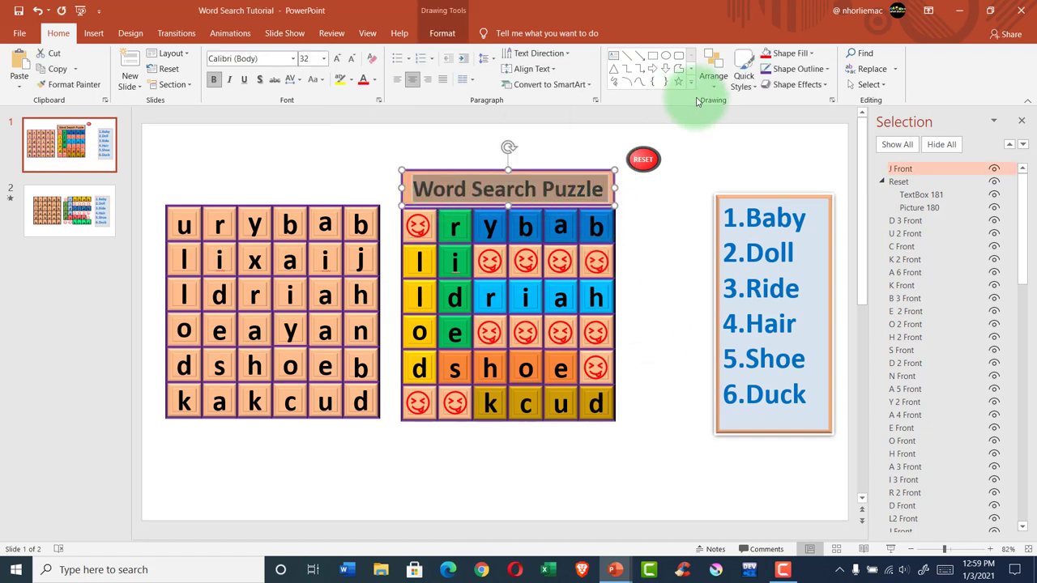
# - Apply WordArt style Fill: White; Outline: Blue, Accent color 1; Glow: Blue to the title
pyautogui.click(441, 33)
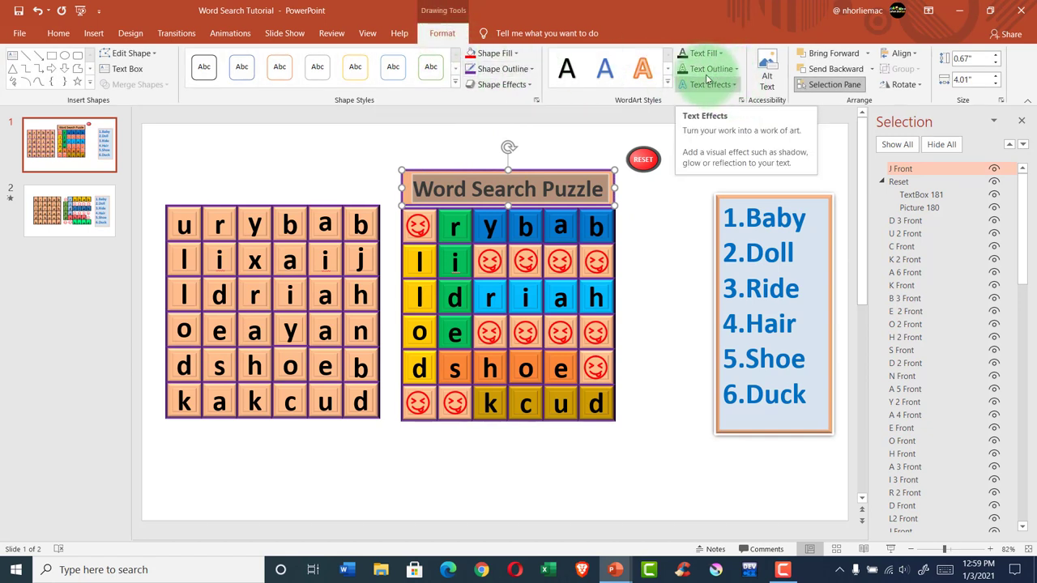
pyautogui.click(668, 72)
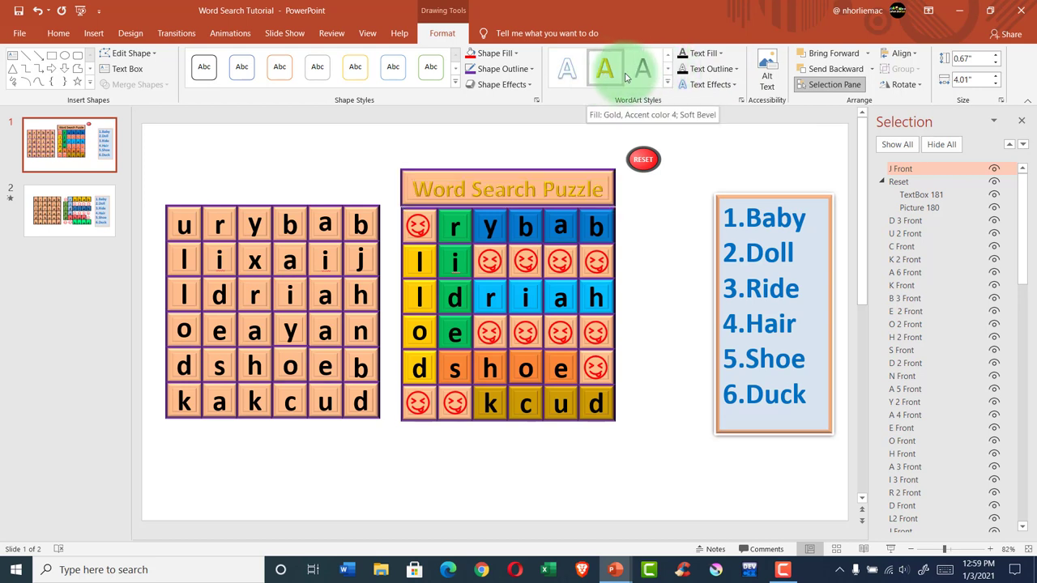
pyautogui.click(667, 71)
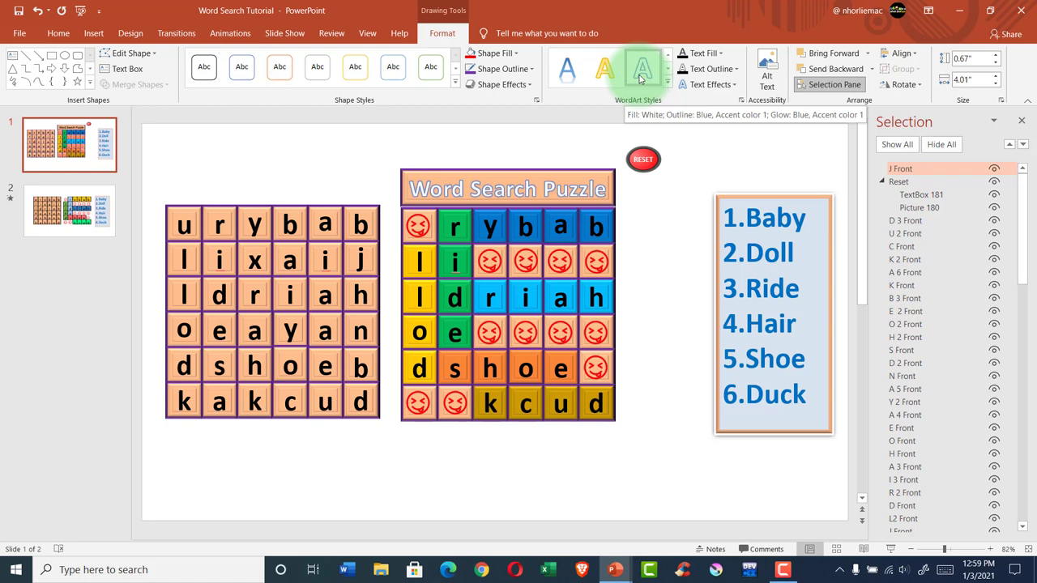
pyautogui.click(667, 69)
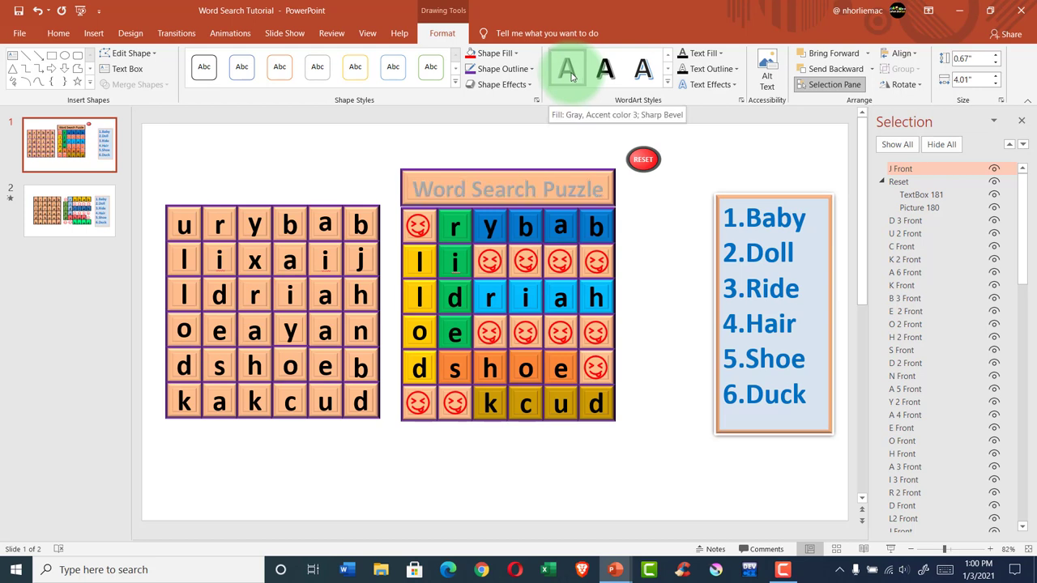
pyautogui.click(668, 54)
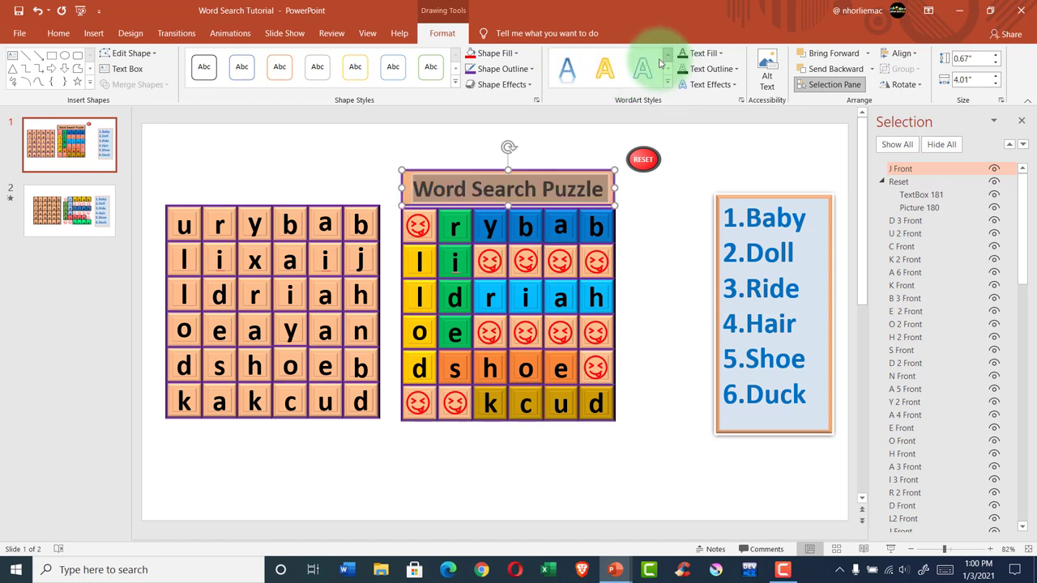
pyautogui.click(642, 69)
pyautogui.click(652, 230)
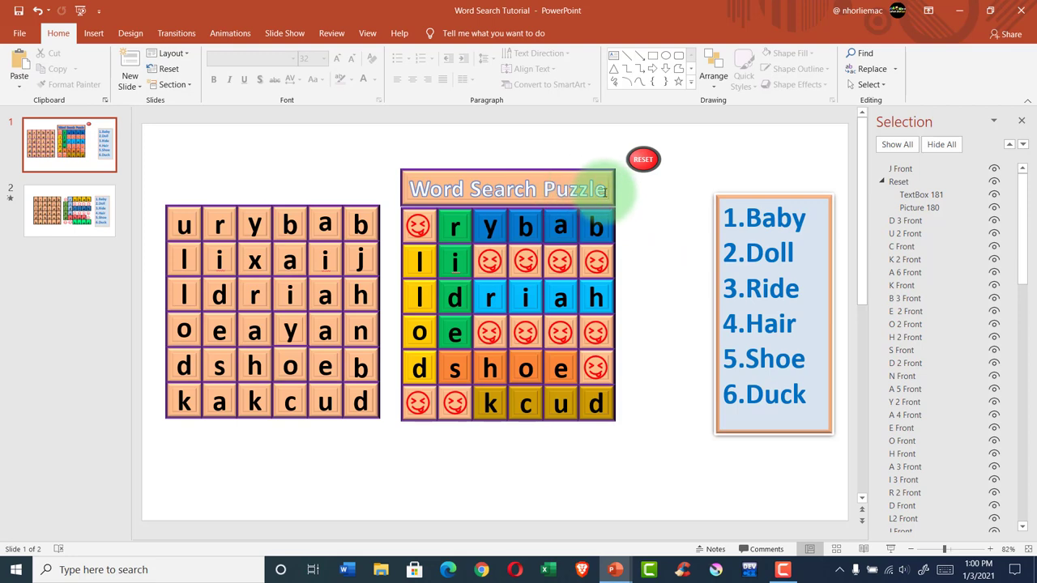
# - Reduce the Word Search Puzzle title to 28 pt and left-align it within its bar
pyautogui.moveTo(604, 191); pyautogui.dragTo(413, 184)
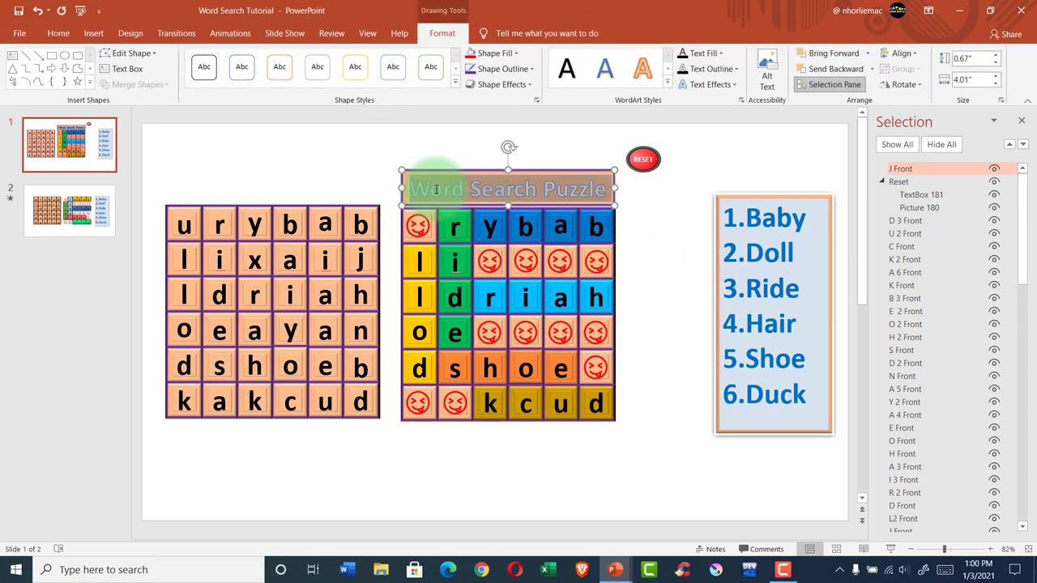
pyautogui.click(61, 33)
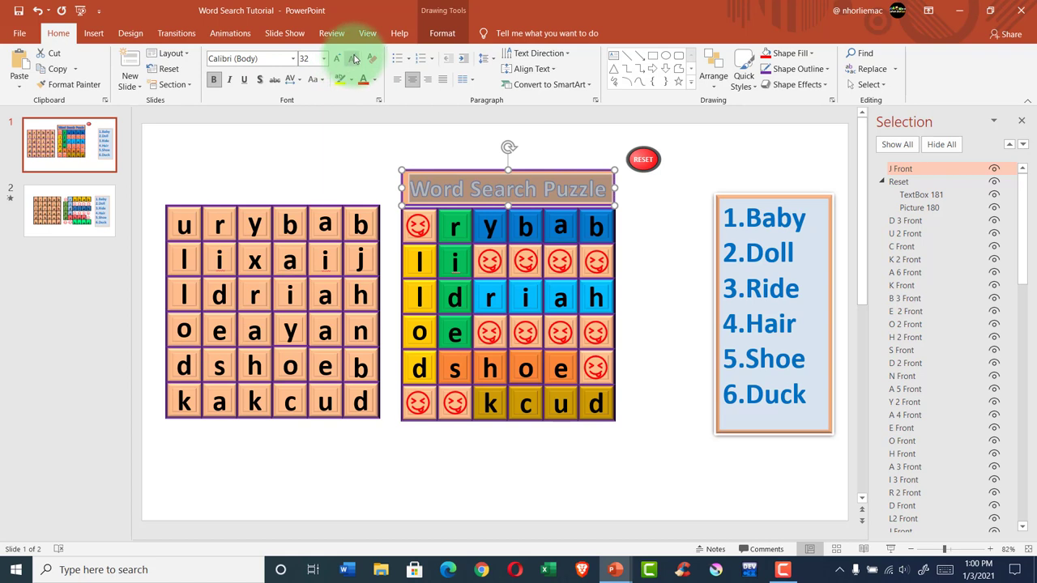
pyautogui.click(354, 58)
pyautogui.click(390, 205)
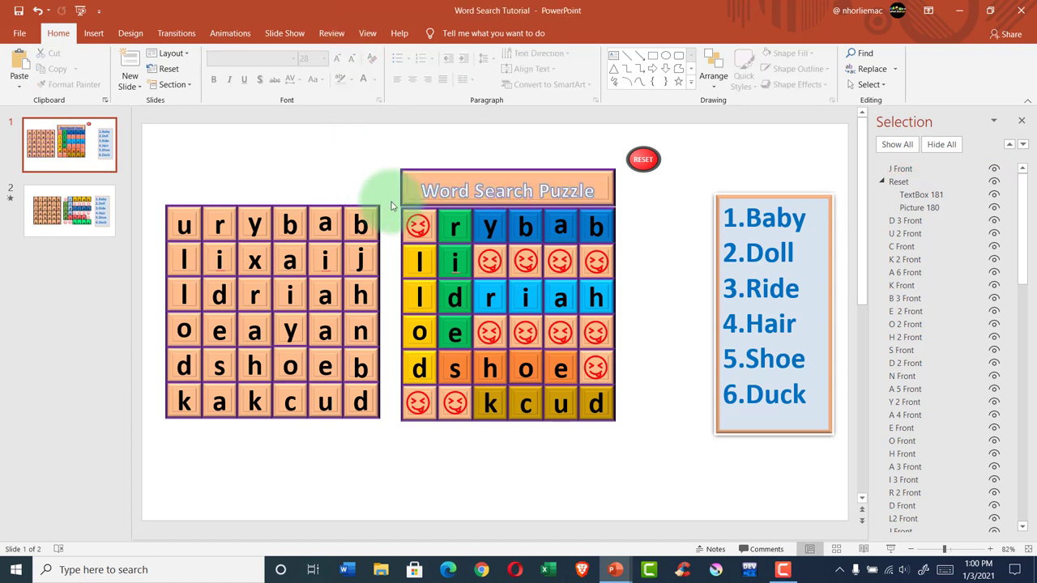
pyautogui.click(644, 221)
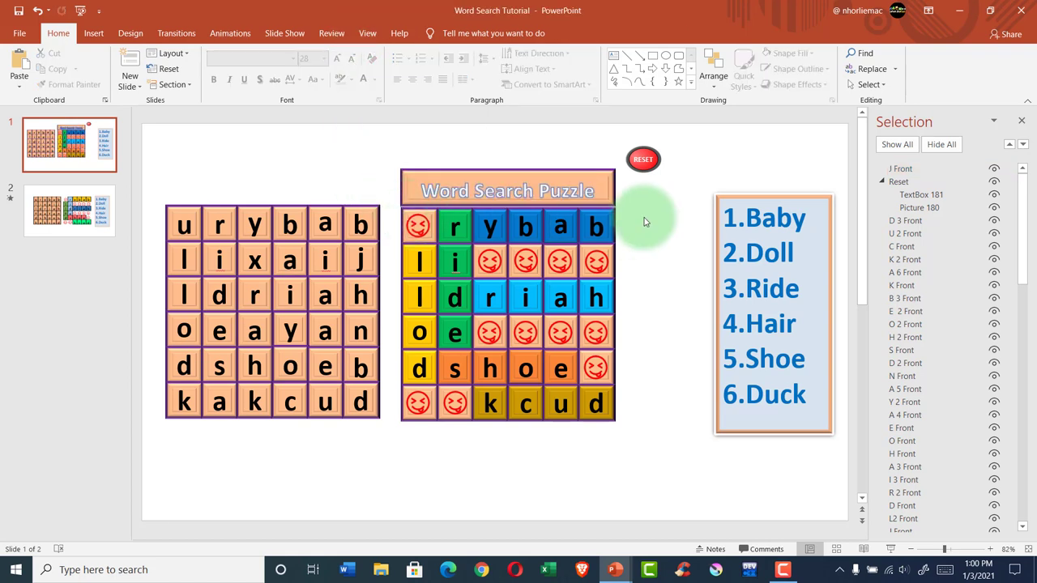
pyautogui.click(593, 193)
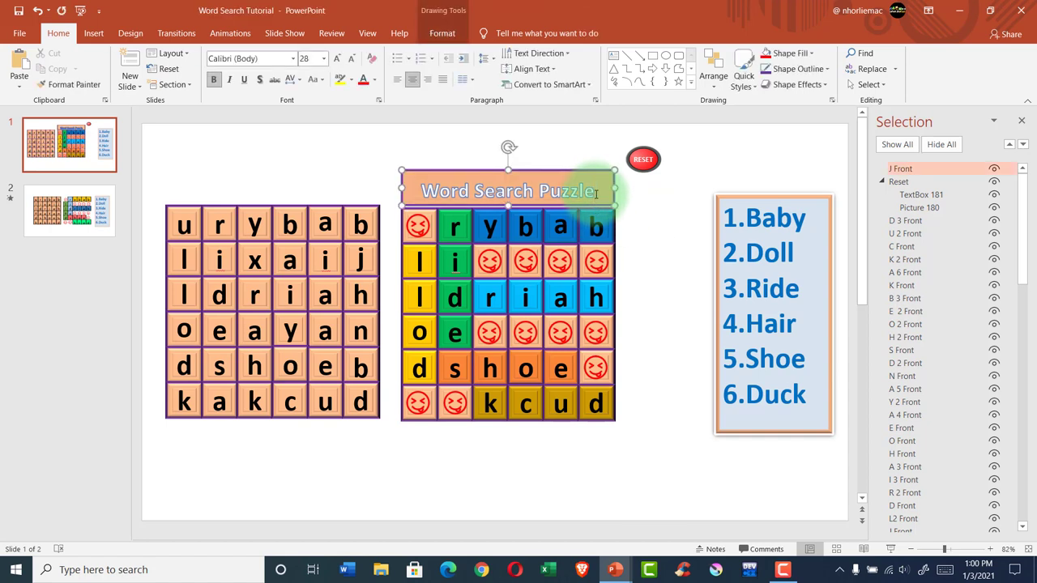
pyautogui.hotkey('shift', 'Left')
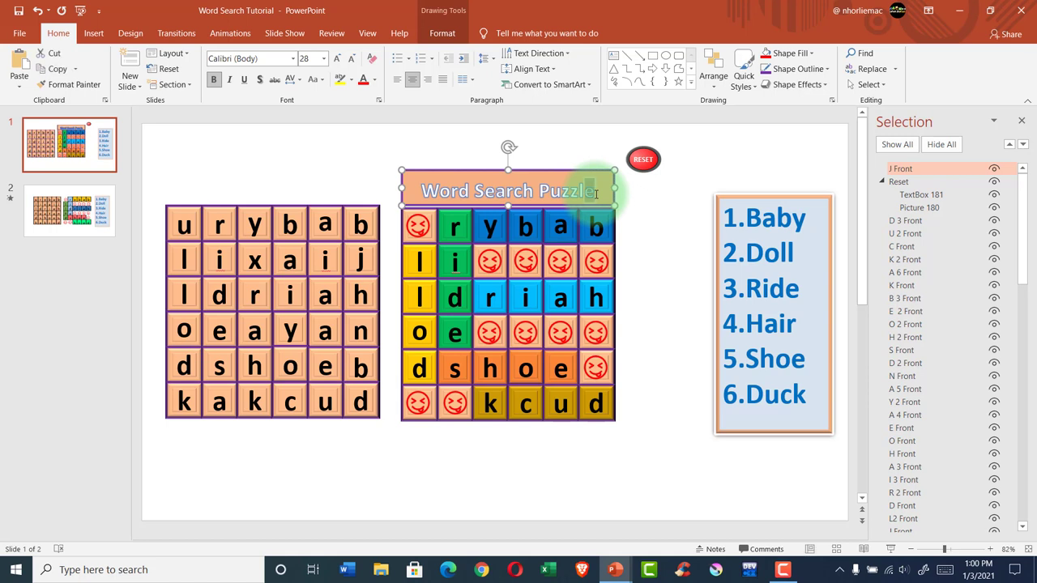
pyautogui.hotkey('shift', 'Left')
pyautogui.hotkey('shift', 'Left')
pyautogui.hotkey('shift', 'Left')
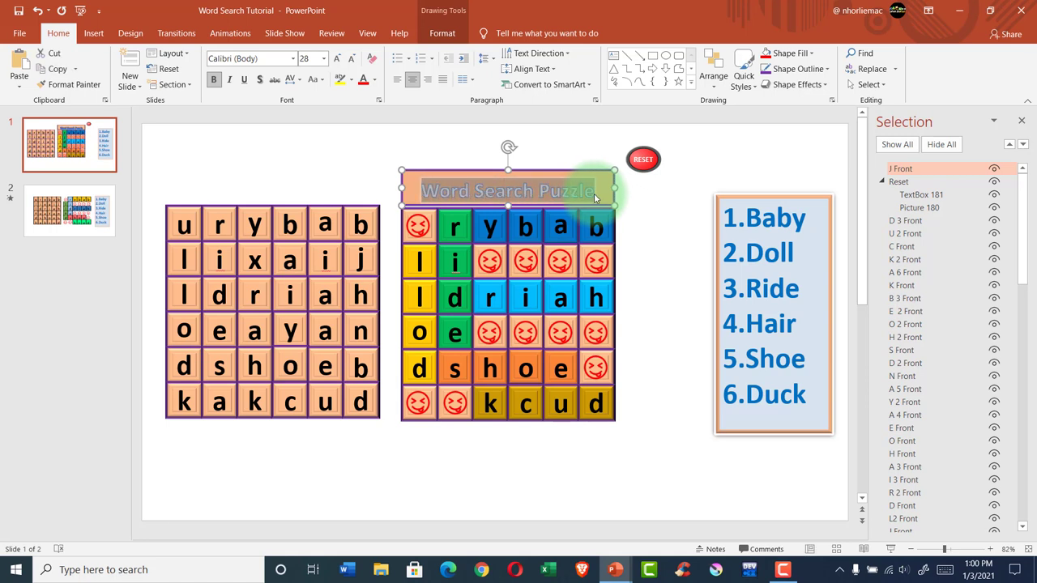
pyautogui.click(397, 78)
# - Bring the Reset button to front, shrink it, and place it on the title bar's right end
pyautogui.click(667, 217)
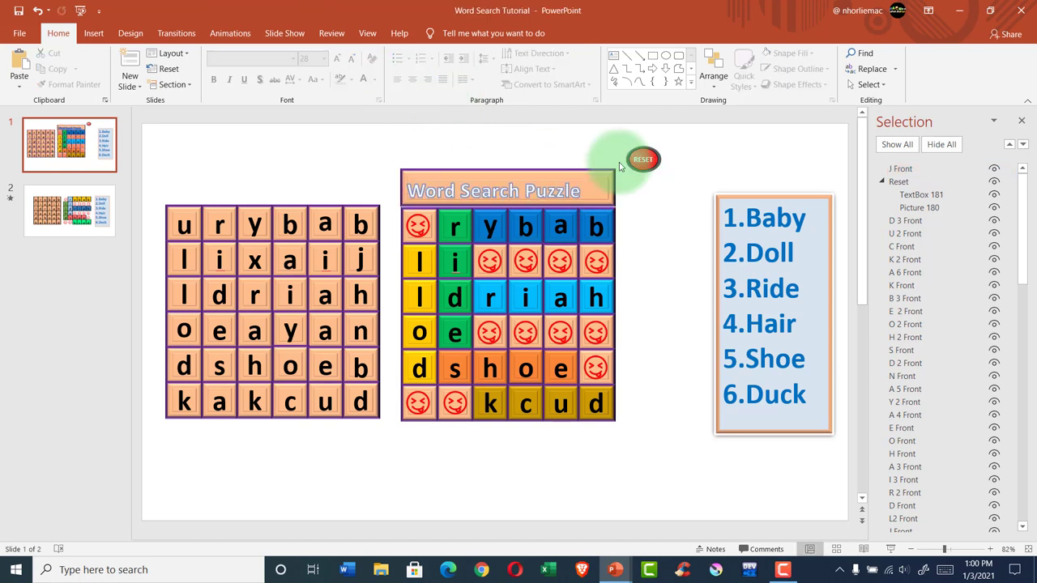
pyautogui.click(640, 160)
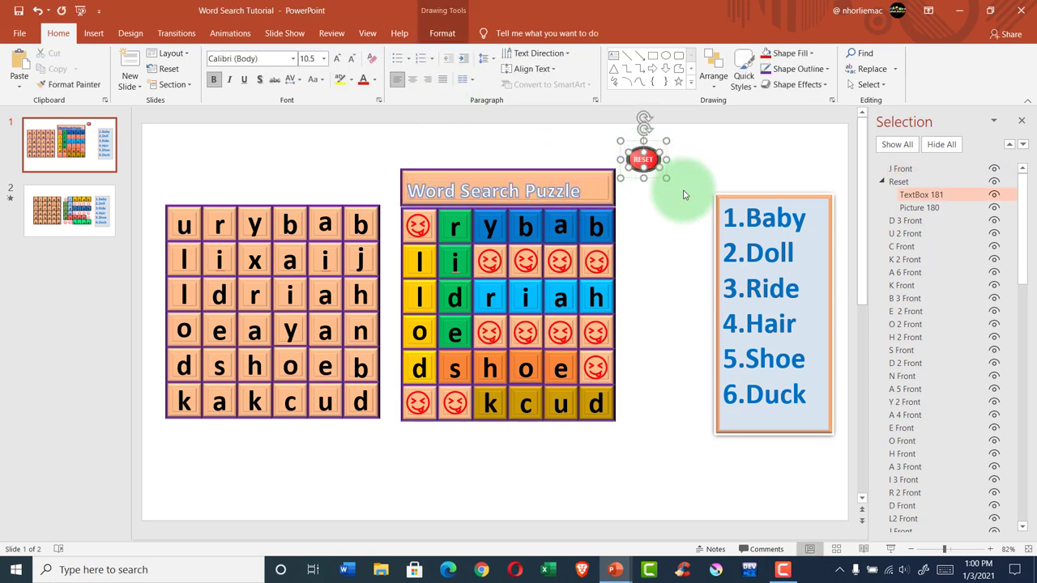
pyautogui.click(662, 173)
pyautogui.moveTo(659, 173)
pyautogui.mouseDown()
pyautogui.moveTo(597, 201)
pyautogui.moveTo(652, 177)
pyautogui.mouseUp()
pyautogui.rightClick(653, 178)
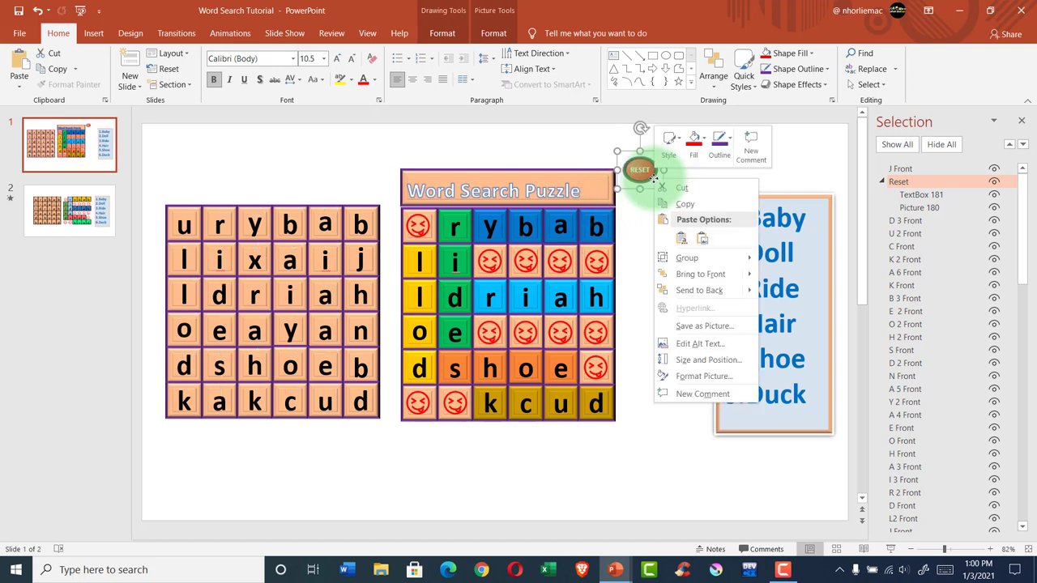
pyautogui.click(689, 274)
pyautogui.moveTo(648, 171); pyautogui.dragTo(607, 198)
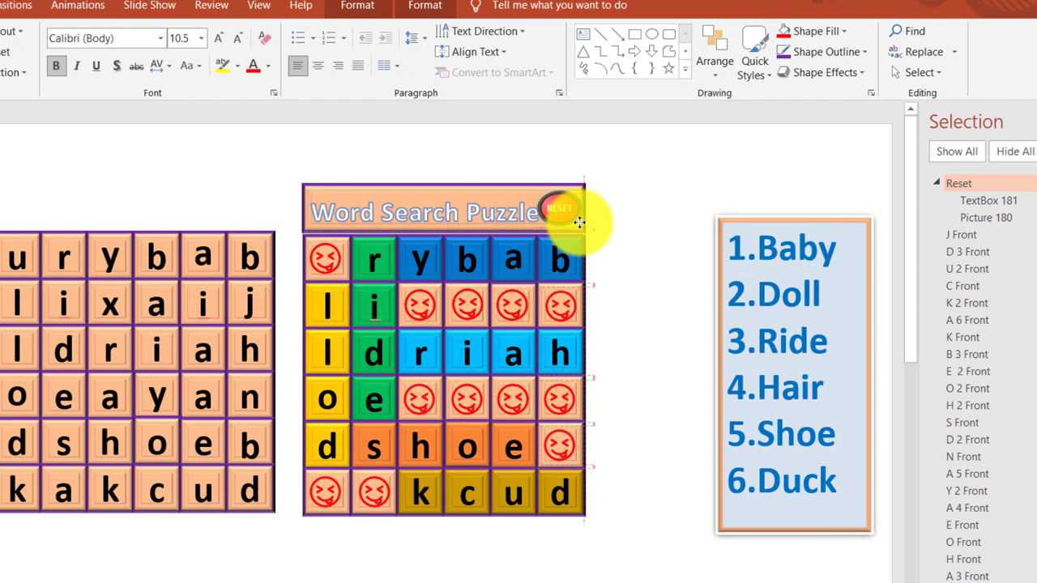
pyautogui.moveTo(579, 221); pyautogui.dragTo(579, 221)
pyautogui.moveTo(525, 186); pyautogui.dragTo(571, 199)
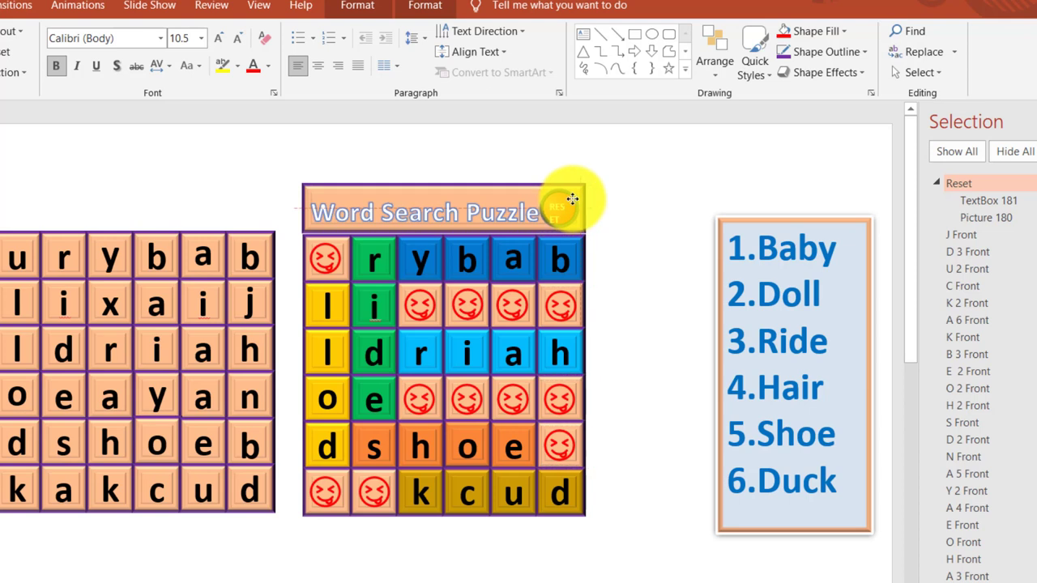
pyautogui.moveTo(571, 198); pyautogui.dragTo(567, 209)
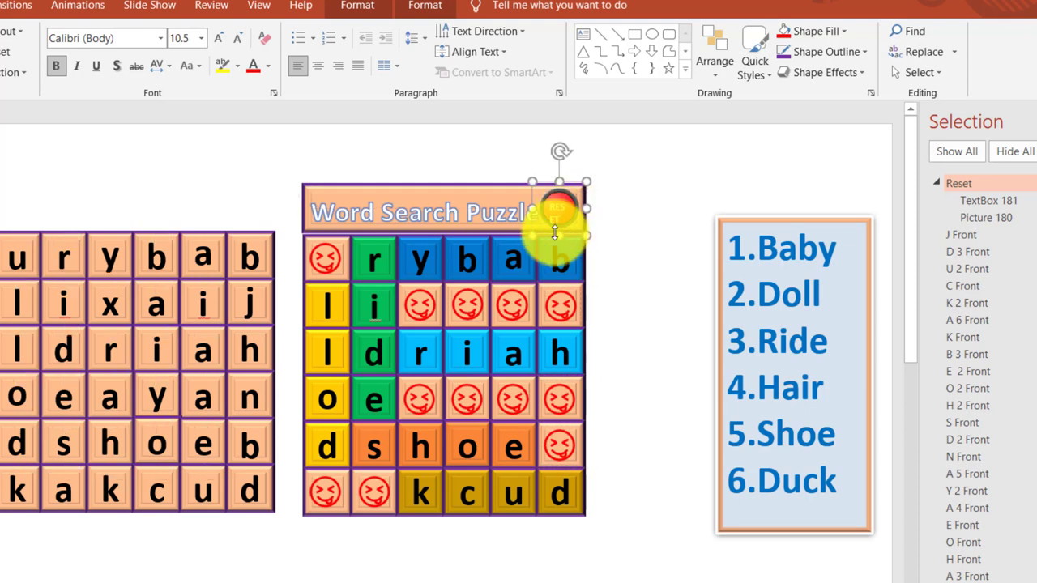
# - Reduce the RESET label to size 8 and recentre it within the button
pyautogui.click(564, 212)
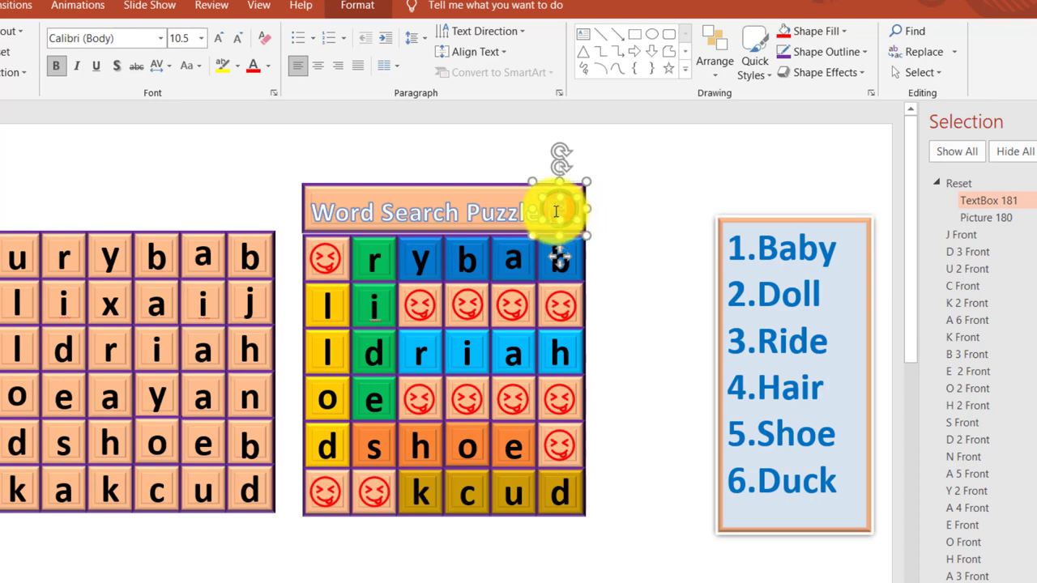
pyautogui.click(245, 37)
pyautogui.click(244, 37)
pyautogui.click(244, 37)
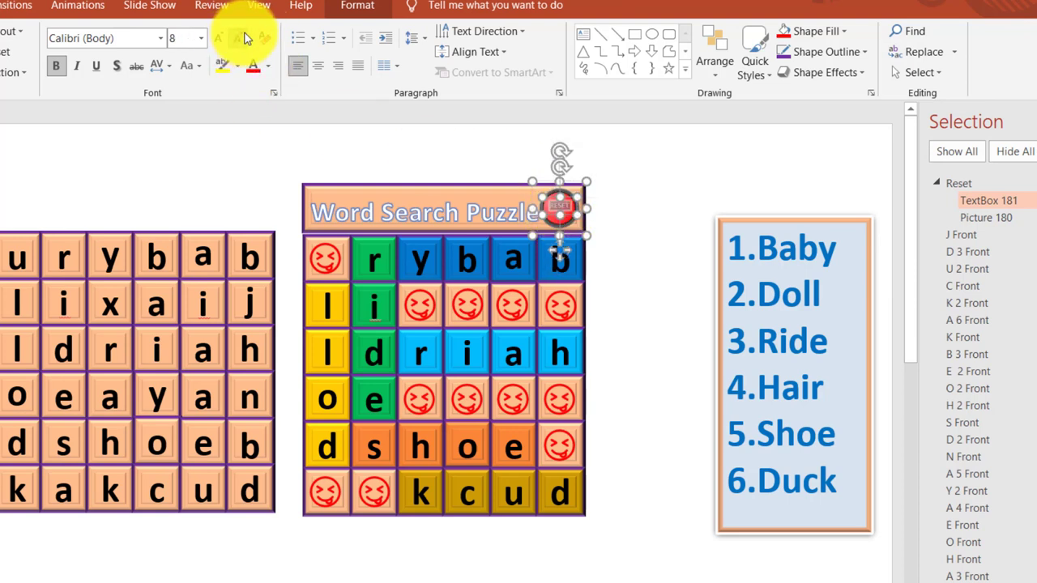
pyautogui.doubleClick(566, 210)
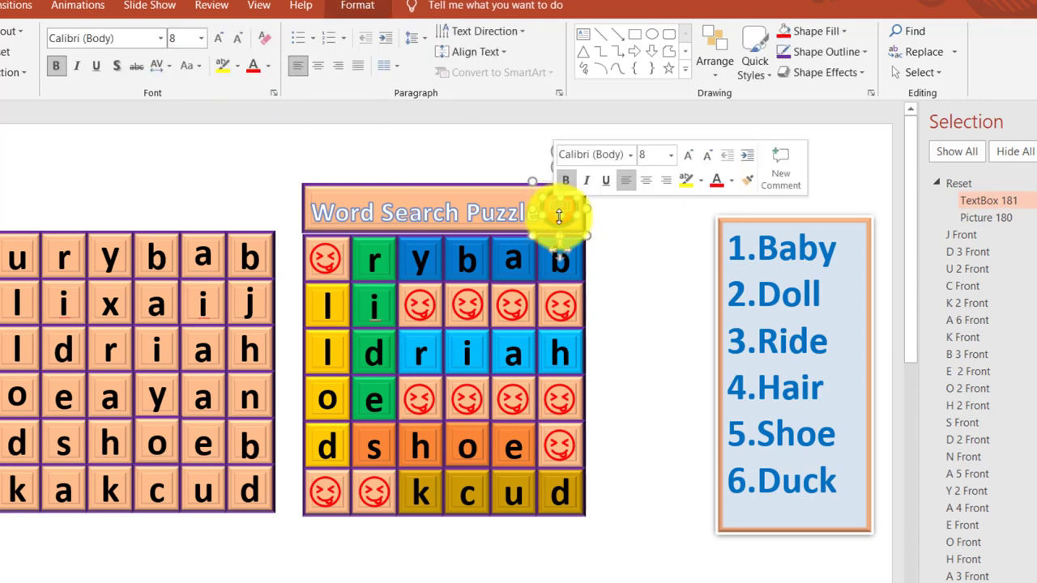
pyautogui.click(614, 217)
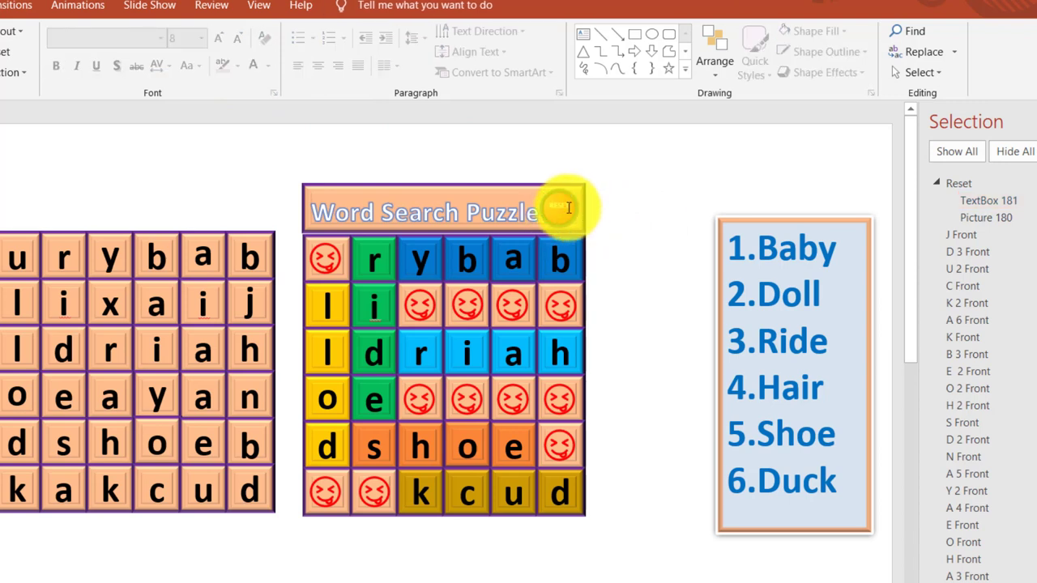
pyautogui.click(562, 212)
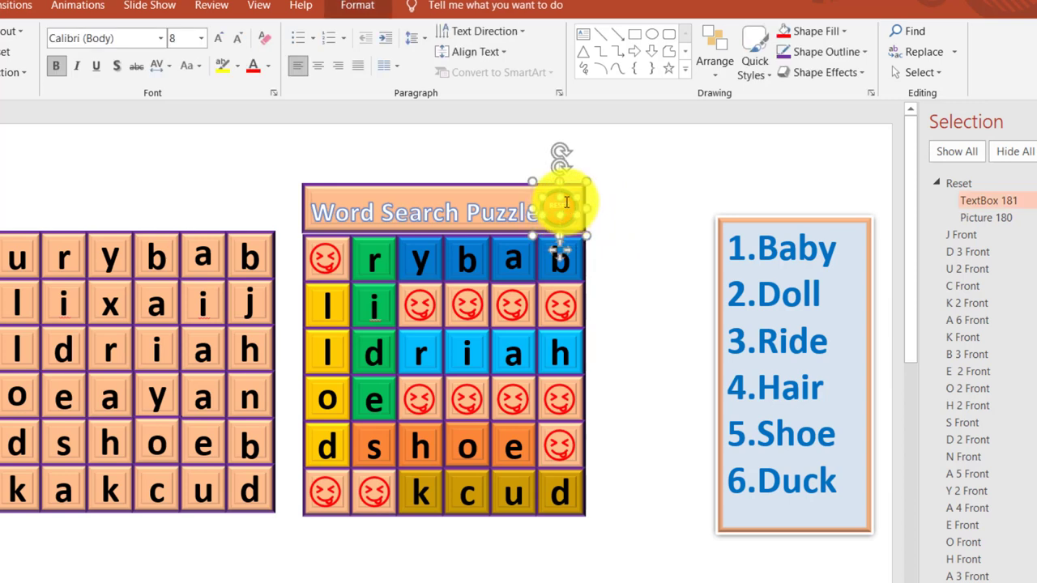
pyautogui.moveTo(566, 200); pyautogui.dragTo(566, 198)
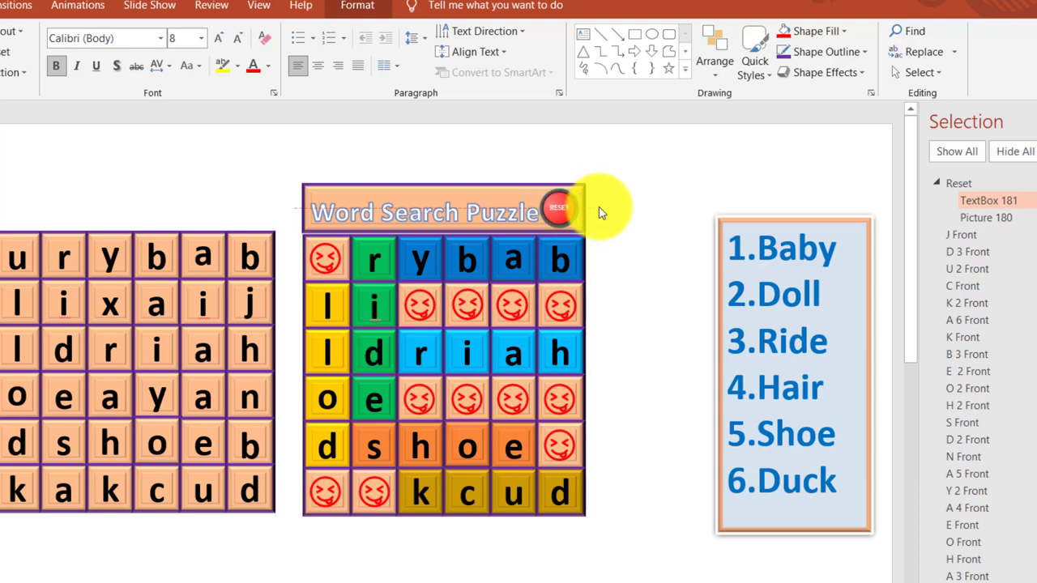
pyautogui.click(635, 209)
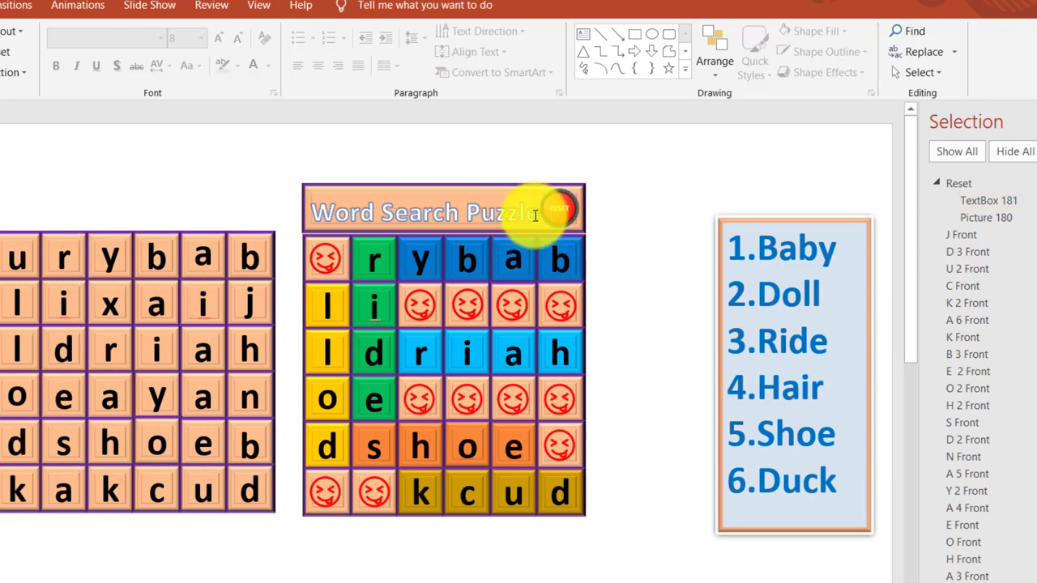
# - Make the Word Search Puzzle text smaller and nudge Reset to the header's right end
pyautogui.click(570, 214)
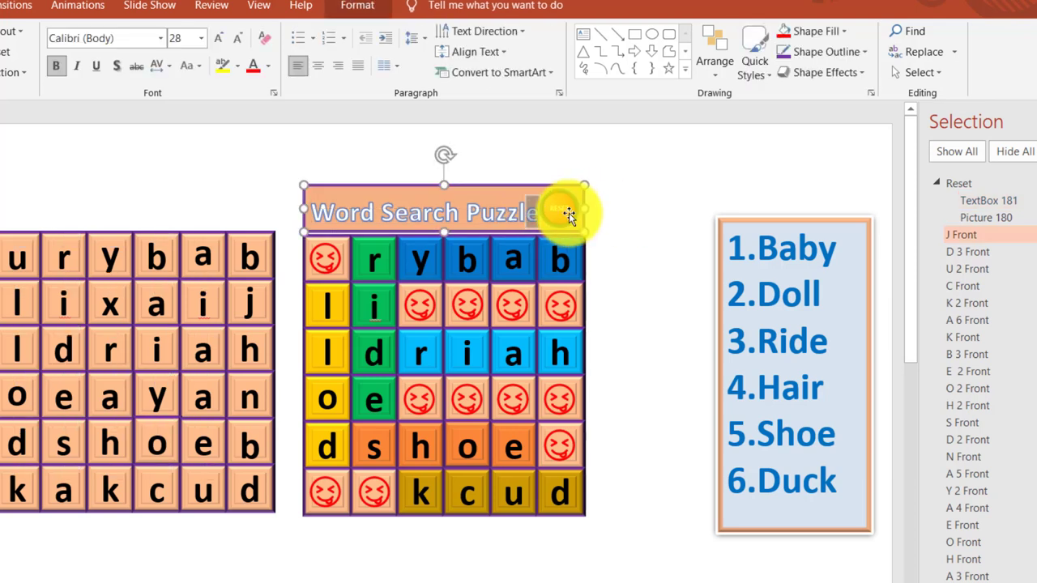
pyautogui.hotkey('ctrl', 'shift', 'Left')
pyautogui.hotkey('ctrl', 'shift', 'Left')
pyautogui.hotkey('ctrl', 'shift', 'Left')
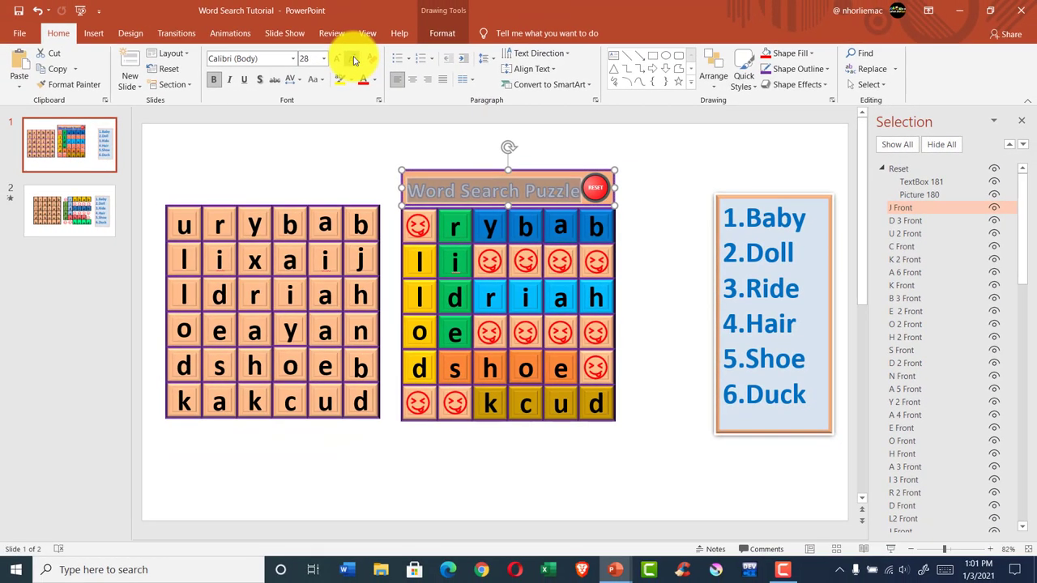
pyautogui.click(354, 61)
pyautogui.write('26')
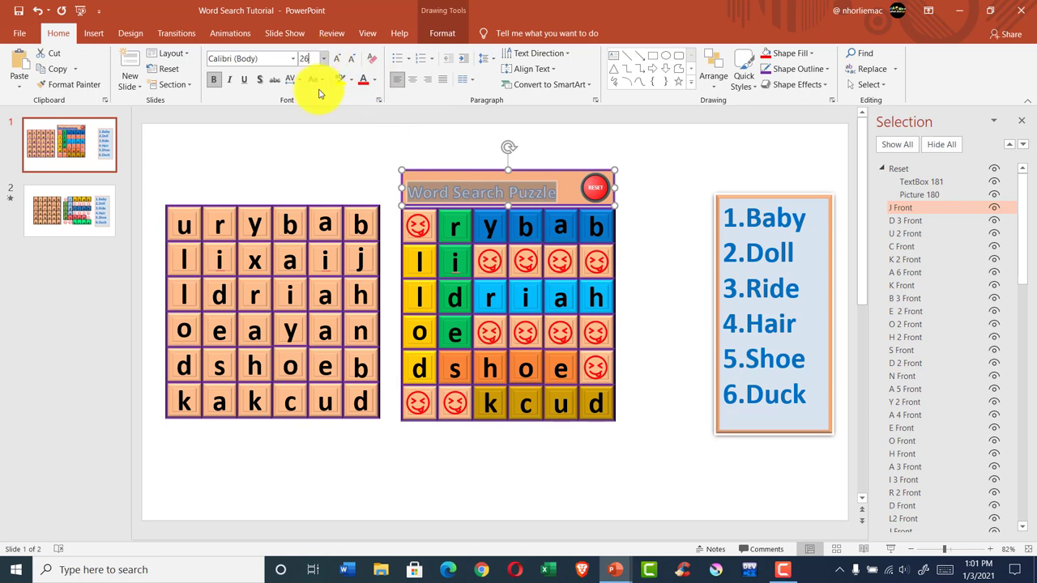
pyautogui.click(323, 154)
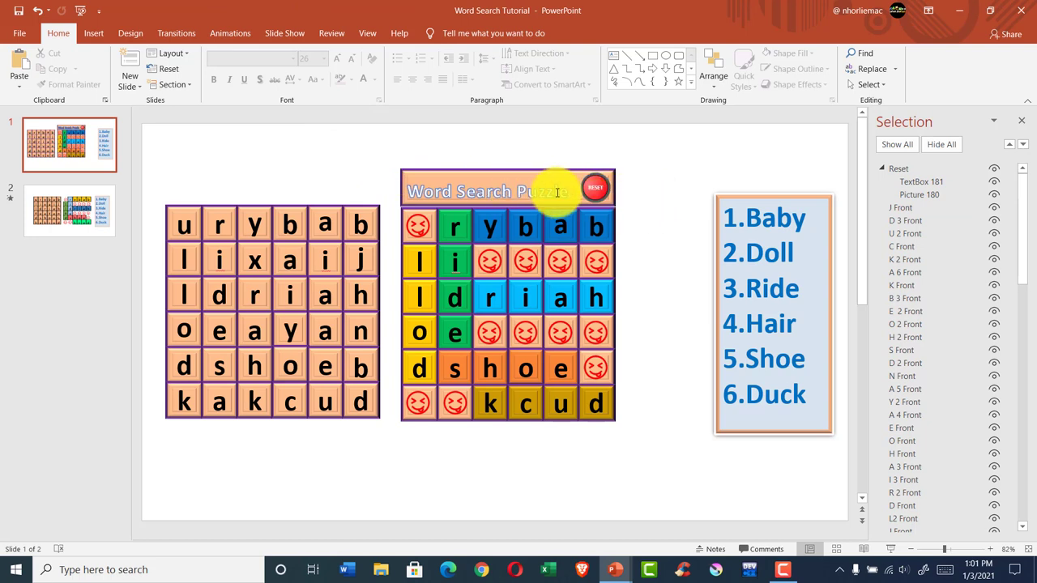
pyautogui.click(587, 194)
pyautogui.click(602, 180)
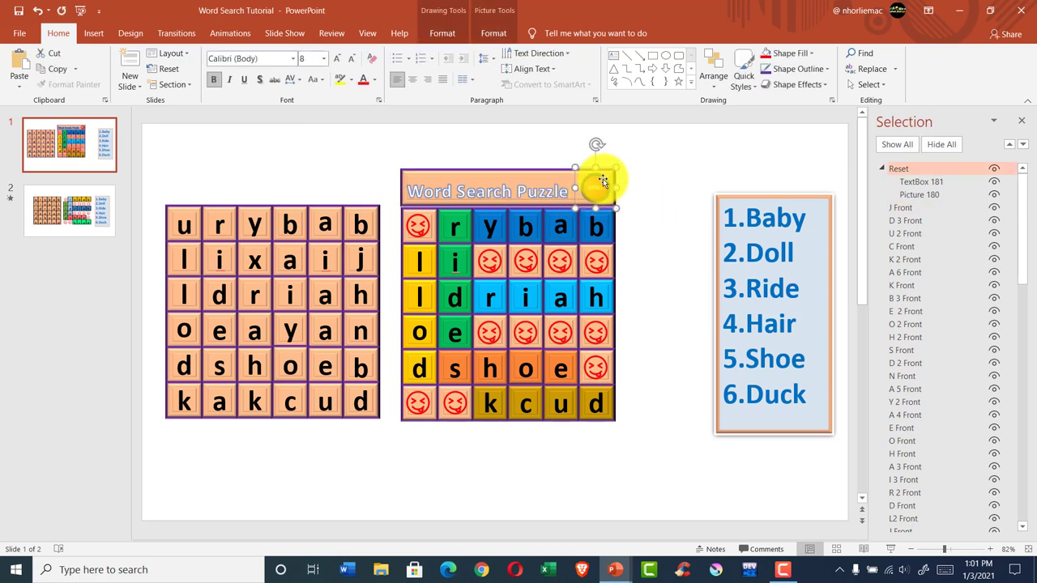
pyautogui.moveTo(608, 174); pyautogui.dragTo(603, 172)
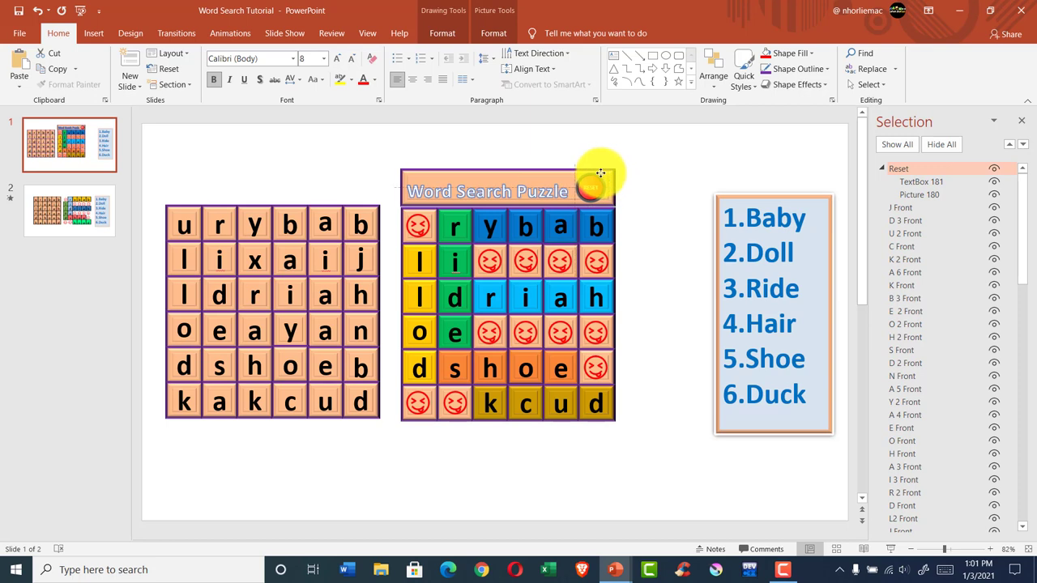
pyautogui.click(670, 213)
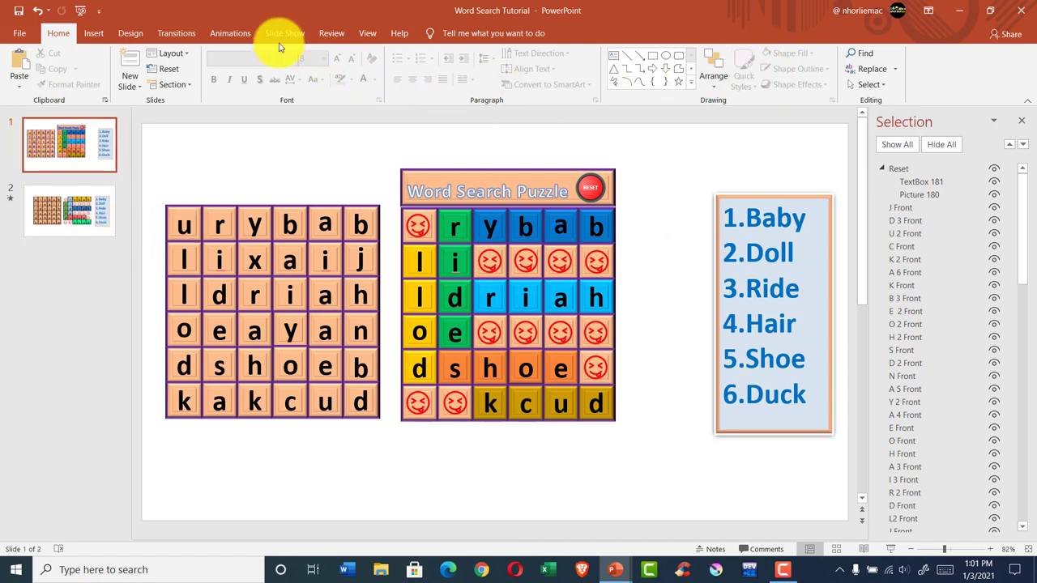
# - Rename the title shape to Tittle and select all tiles of the left letter grid
pyautogui.click(232, 34)
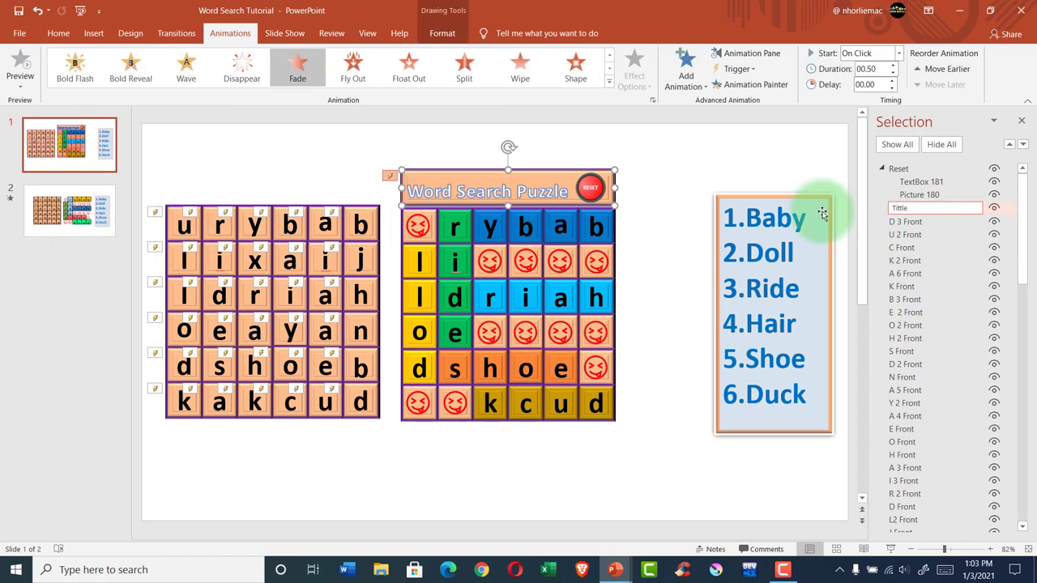
pyautogui.click(710, 167)
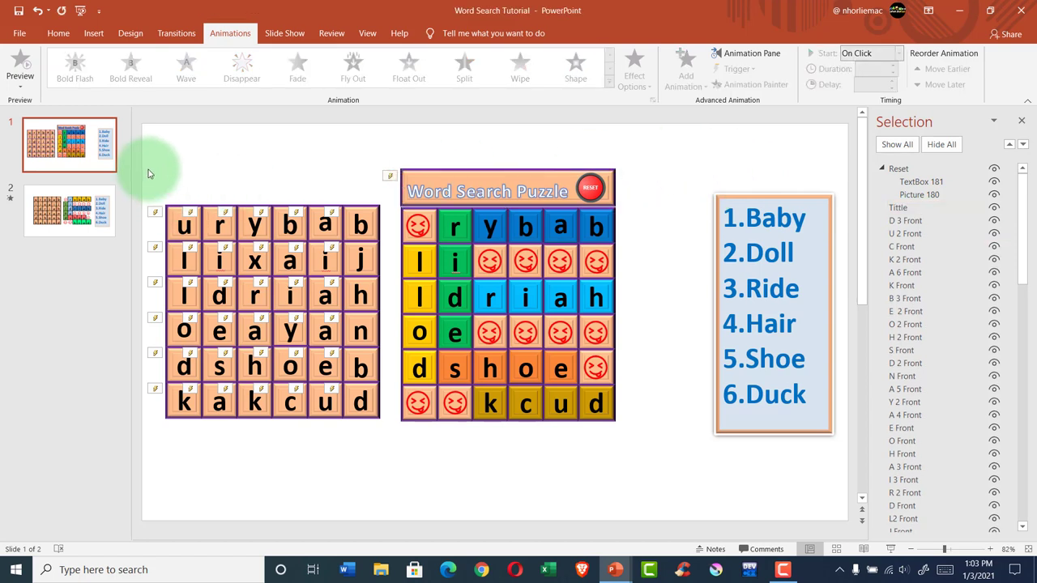
pyautogui.moveTo(147, 169); pyautogui.dragTo(398, 463)
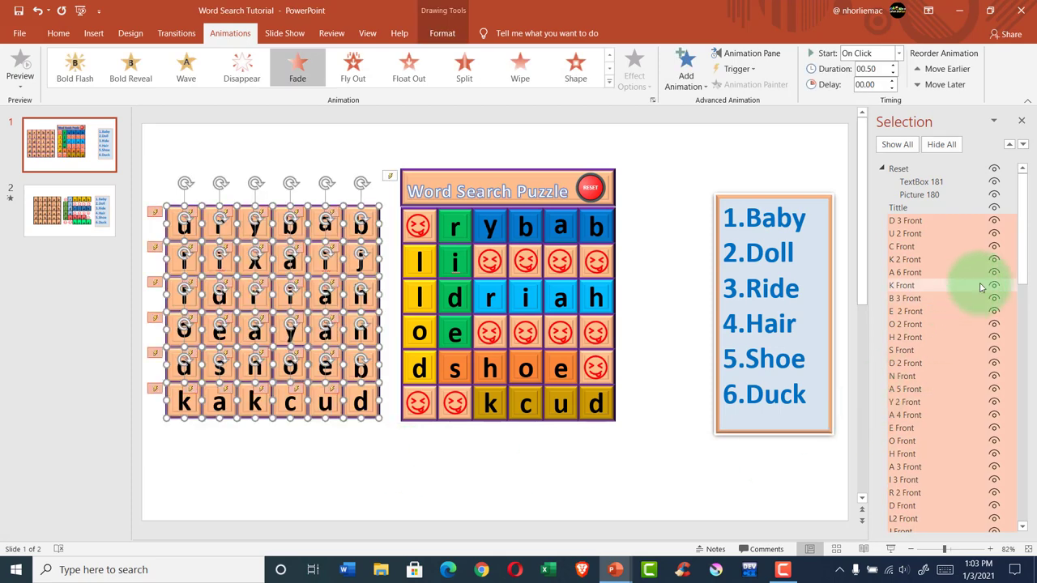
pyautogui.moveTo(1022, 263)
pyautogui.mouseDown()
pyautogui.moveTo(1033, 346)
pyautogui.moveTo(1018, 197)
pyautogui.mouseUp()
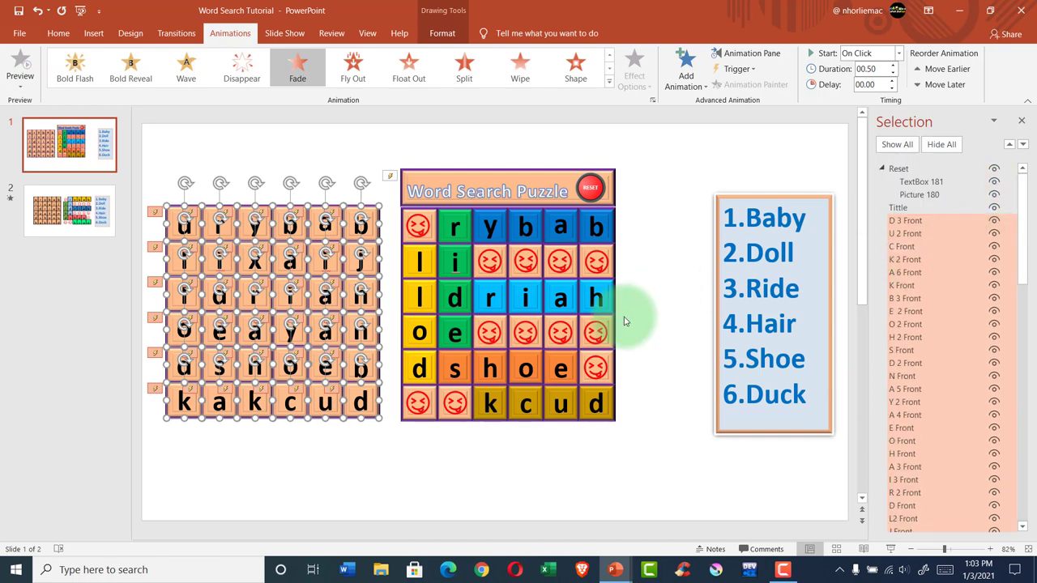
pyautogui.click(700, 88)
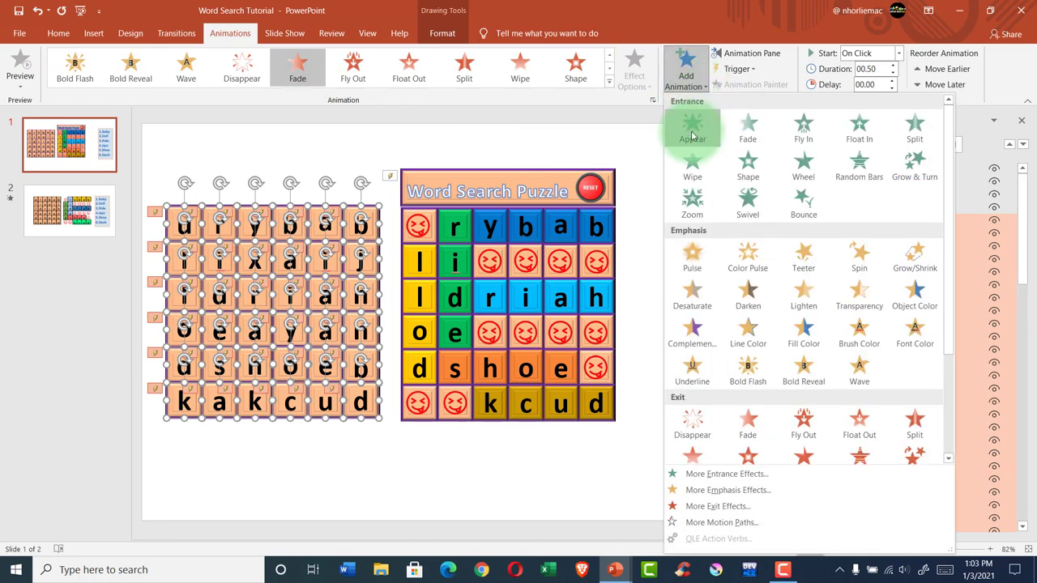
# - Give the tiles an Appear entrance effect triggered On Click of Reset
pyautogui.click(697, 132)
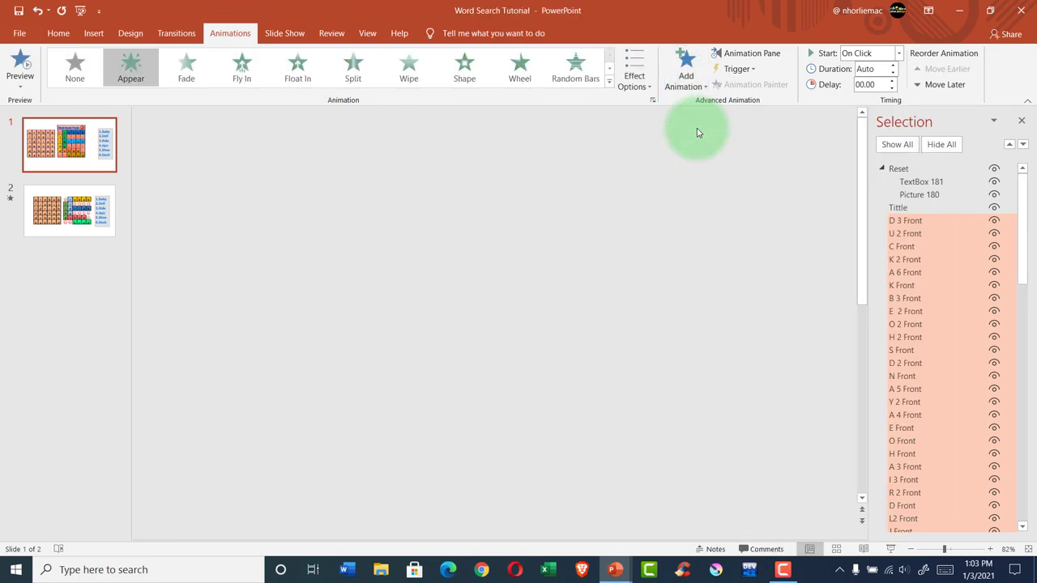
pyautogui.click(737, 70)
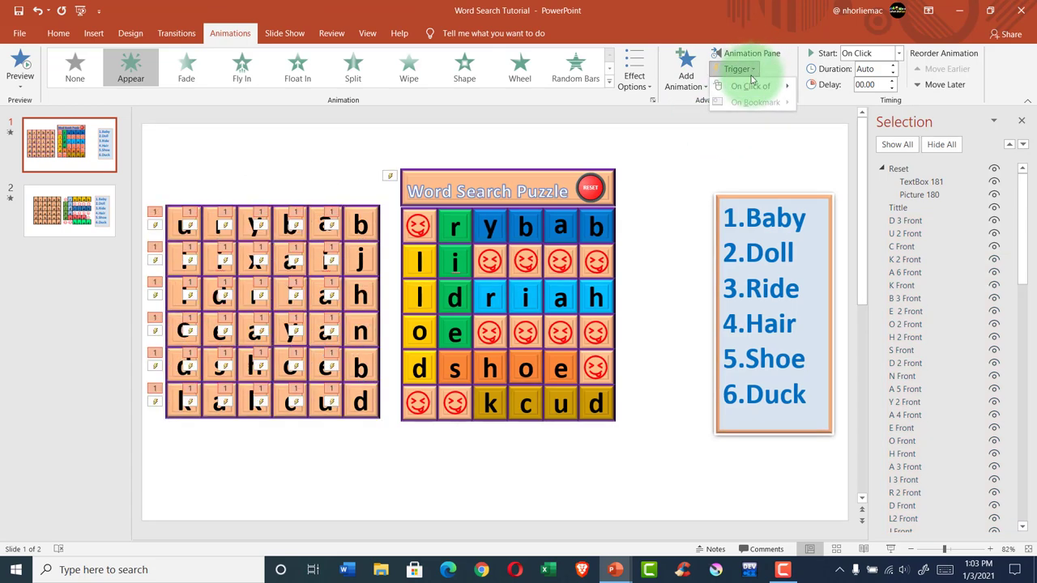
pyautogui.moveTo(757, 86)
pyautogui.scroll(-3, 822, 194)
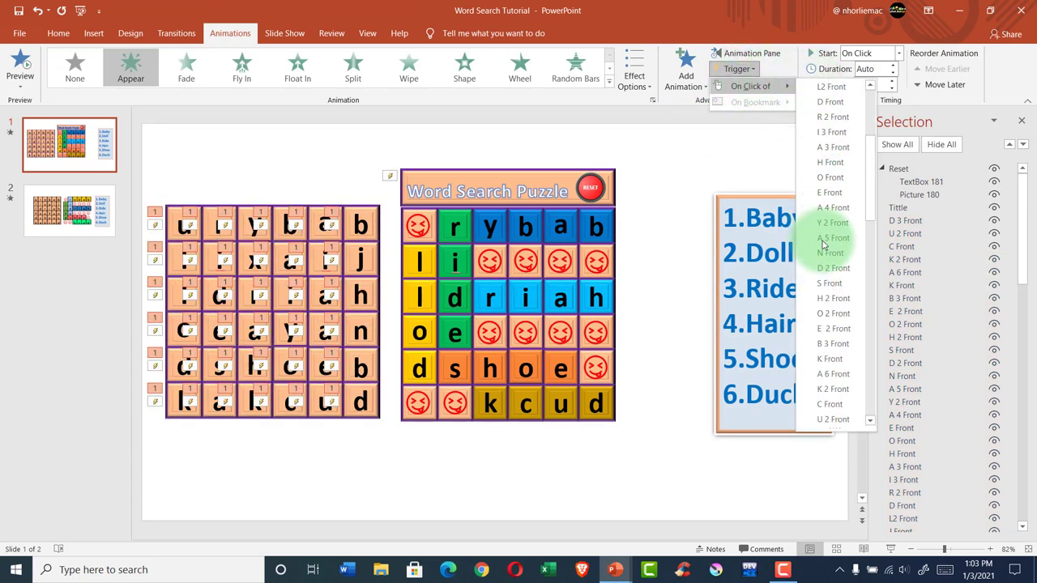
pyautogui.scroll(-5, 823, 219)
pyautogui.scroll(-5, 823, 243)
pyautogui.scroll(-3, 823, 261)
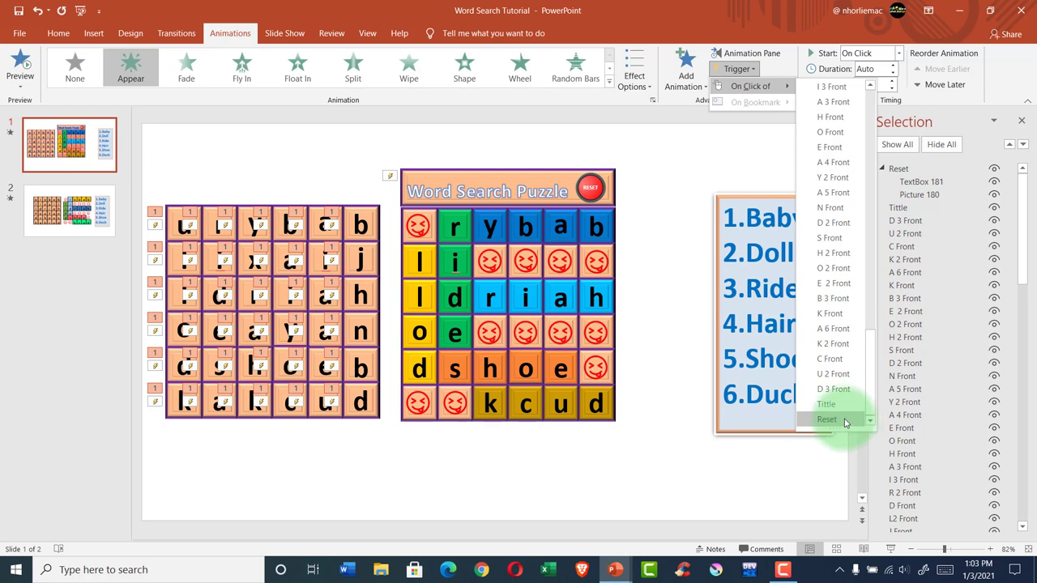
pyautogui.click(826, 420)
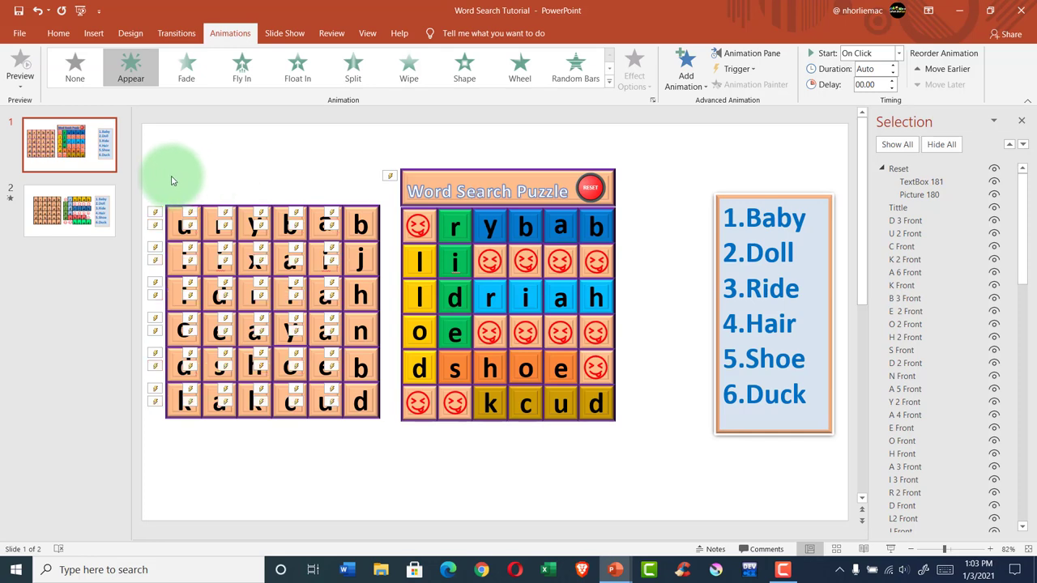
# - Stack the left letter tiles exactly over the coloured and emoji answer grid
pyautogui.moveTo(150, 165); pyautogui.dragTo(359, 460)
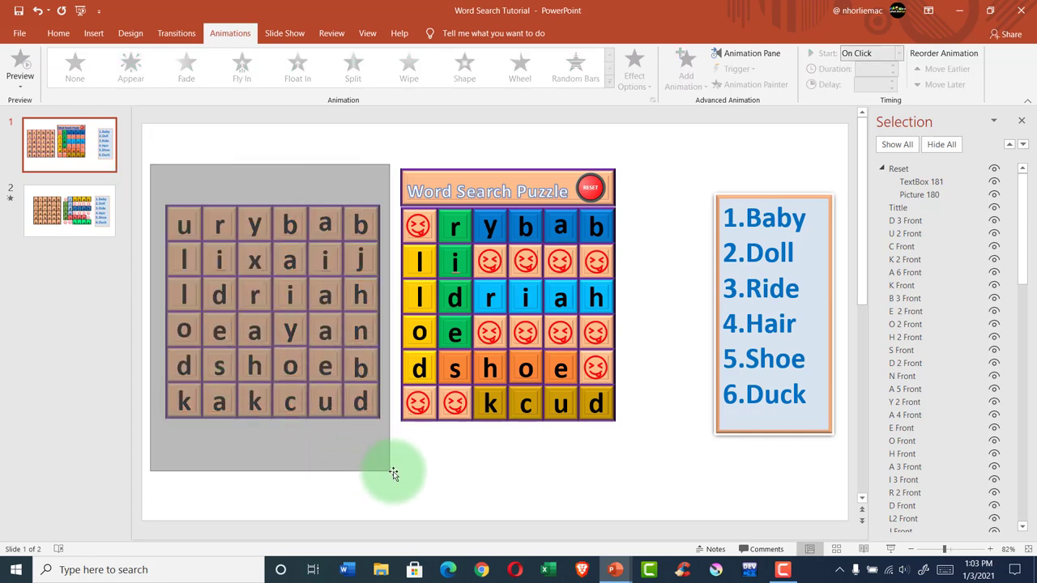
pyautogui.moveTo(359, 460); pyautogui.dragTo(407, 454)
pyautogui.click(315, 341)
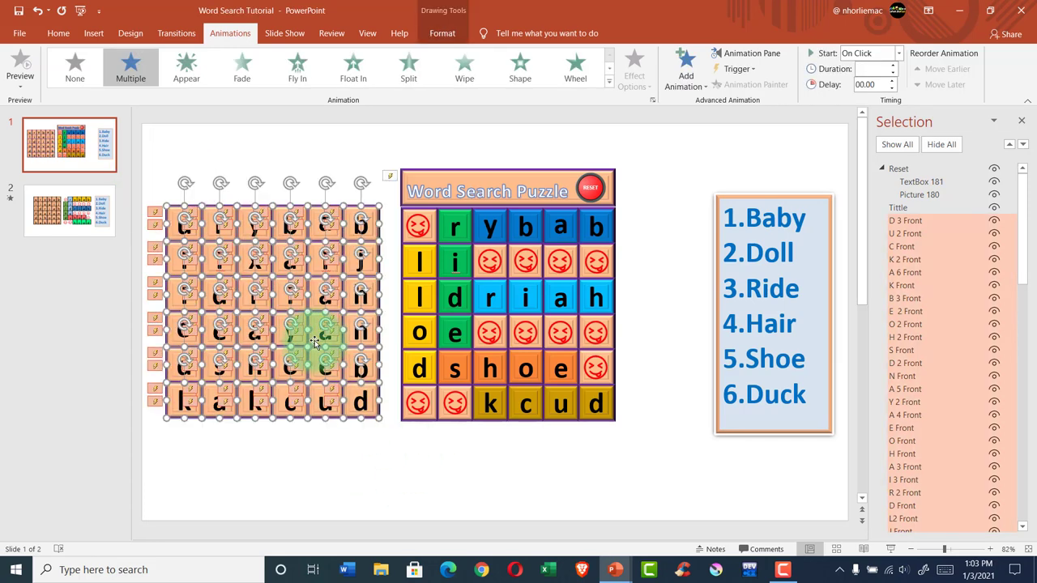
pyautogui.moveTo(315, 341); pyautogui.dragTo(549, 342)
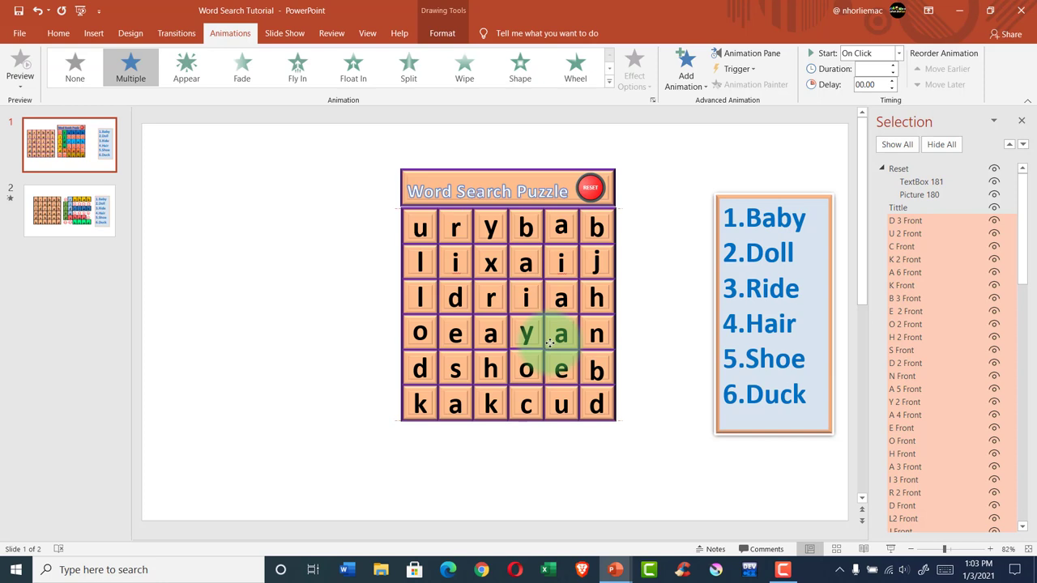
pyautogui.moveTo(549, 343); pyautogui.dragTo(548, 343)
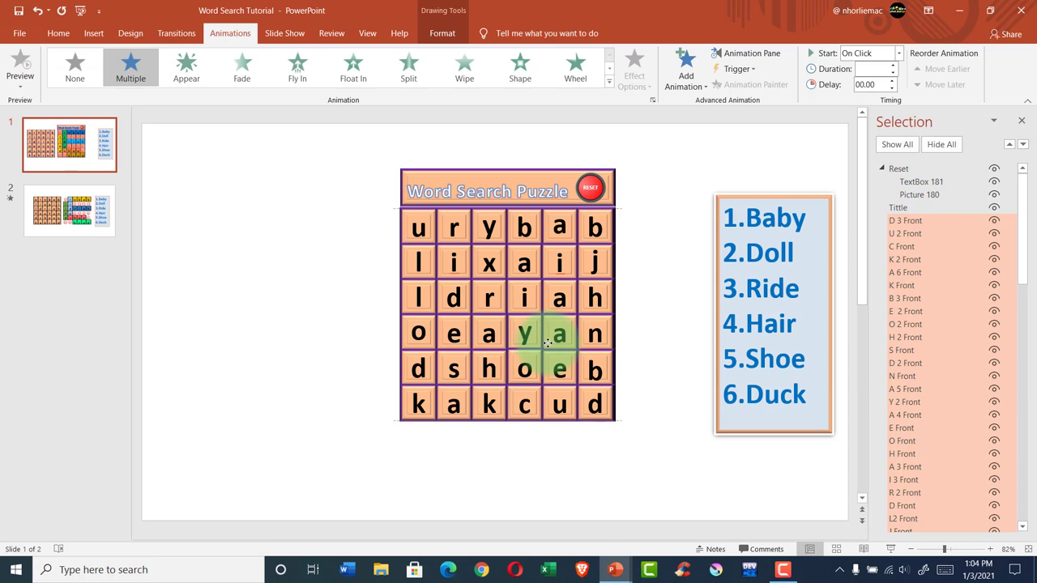
pyautogui.moveTo(547, 343); pyautogui.dragTo(548, 344)
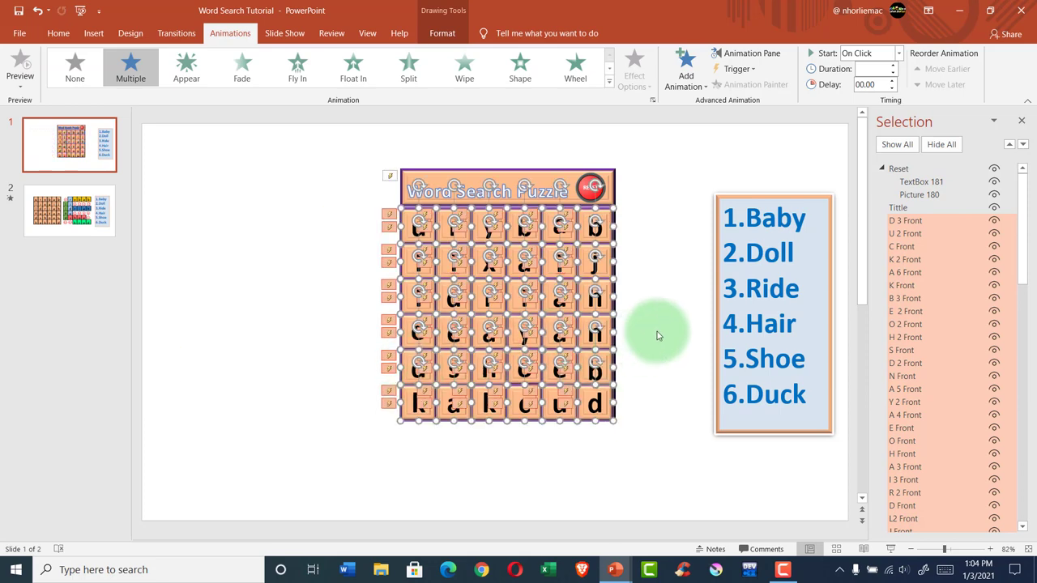
pyautogui.hotkey('ctrl', 'z')
pyautogui.hotkey('ctrl', 'z')
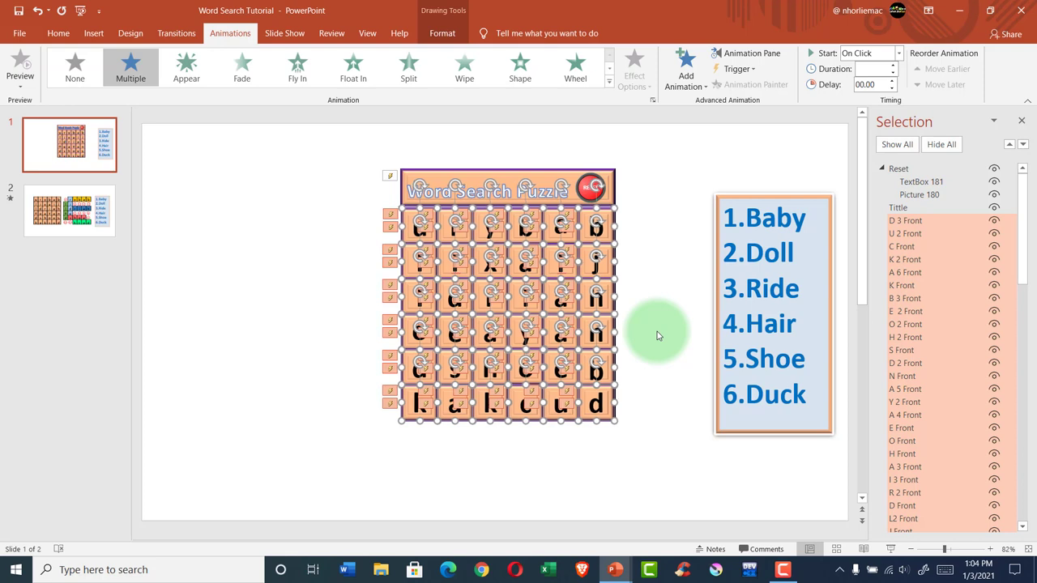
pyautogui.hotkey('ctrl', 'z')
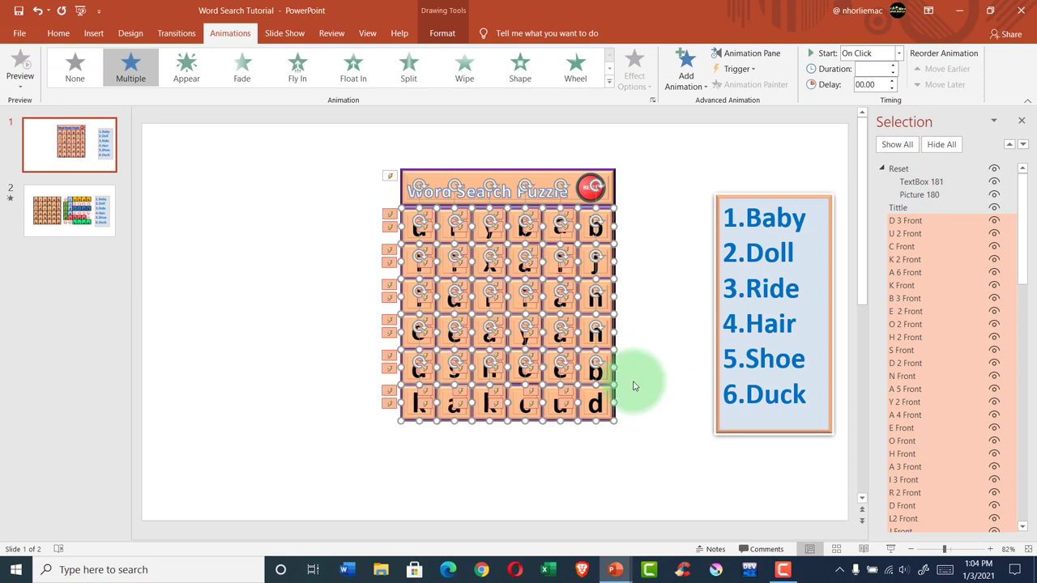
pyautogui.click(634, 386)
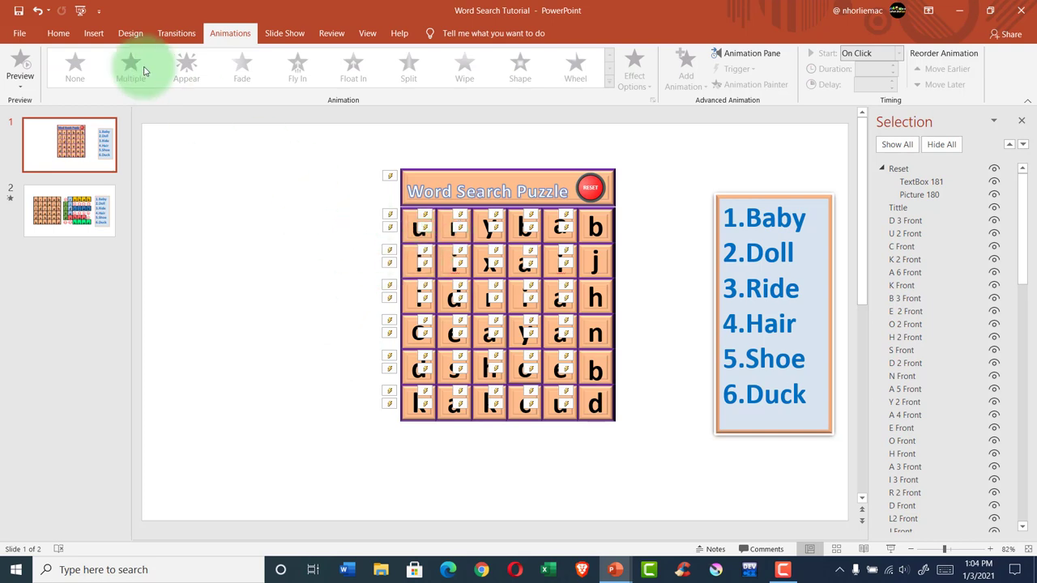
# - Start the slide show from the beginning and reveal the highlights spelling Baby
pyautogui.click(82, 11)
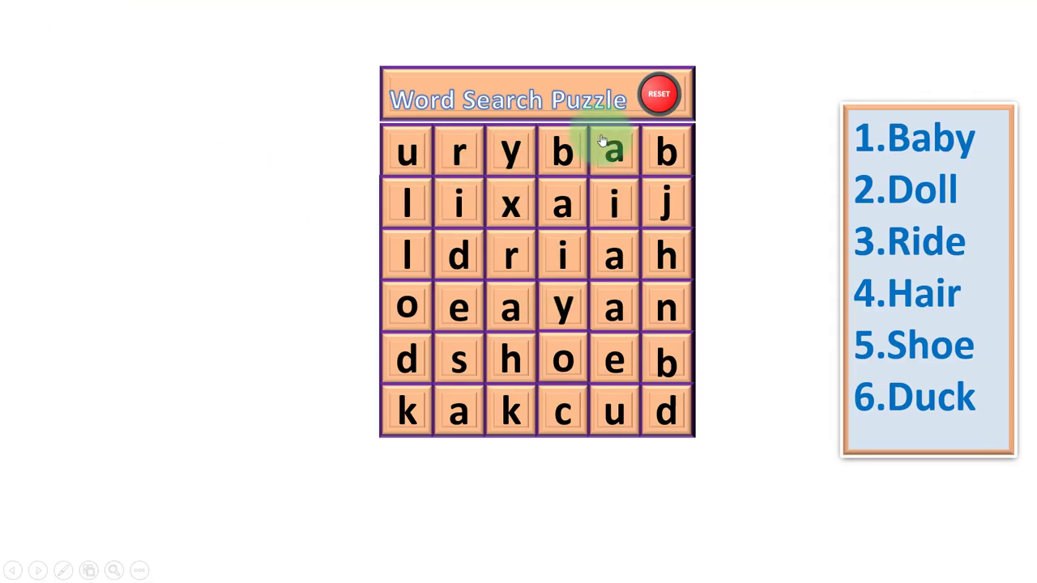
pyautogui.click(666, 151)
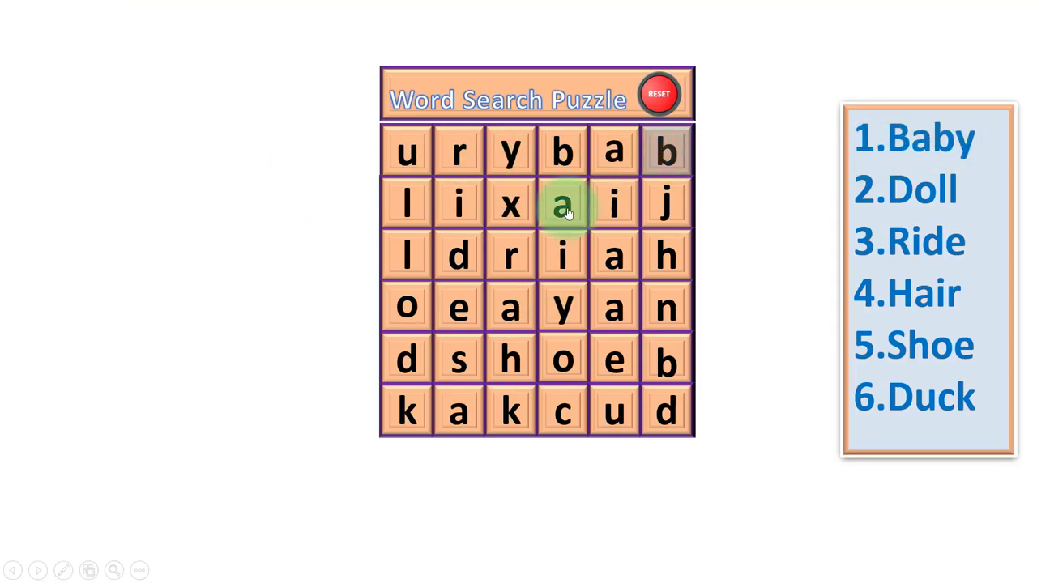
pyautogui.click(607, 159)
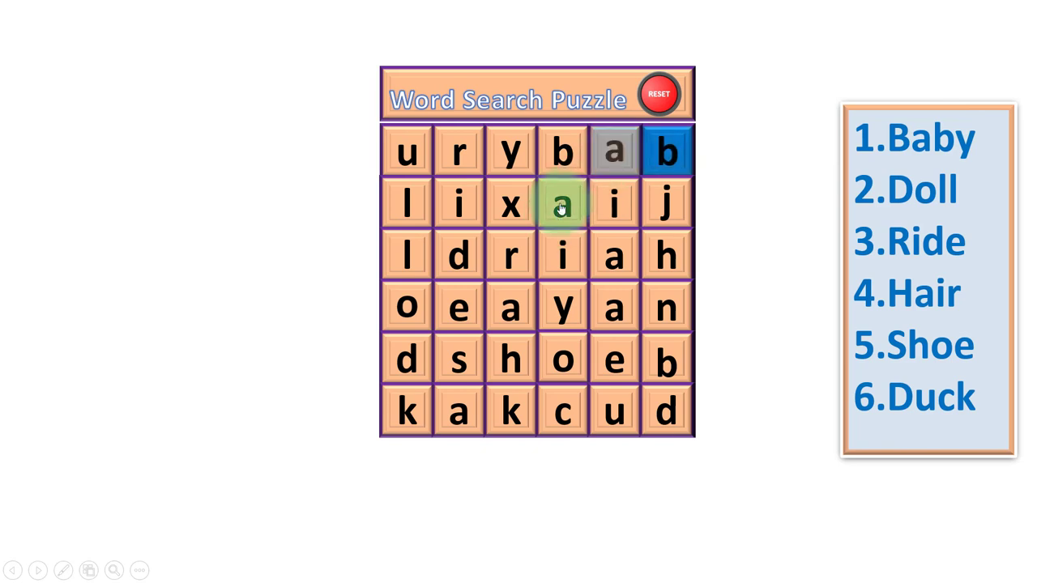
pyautogui.click(559, 152)
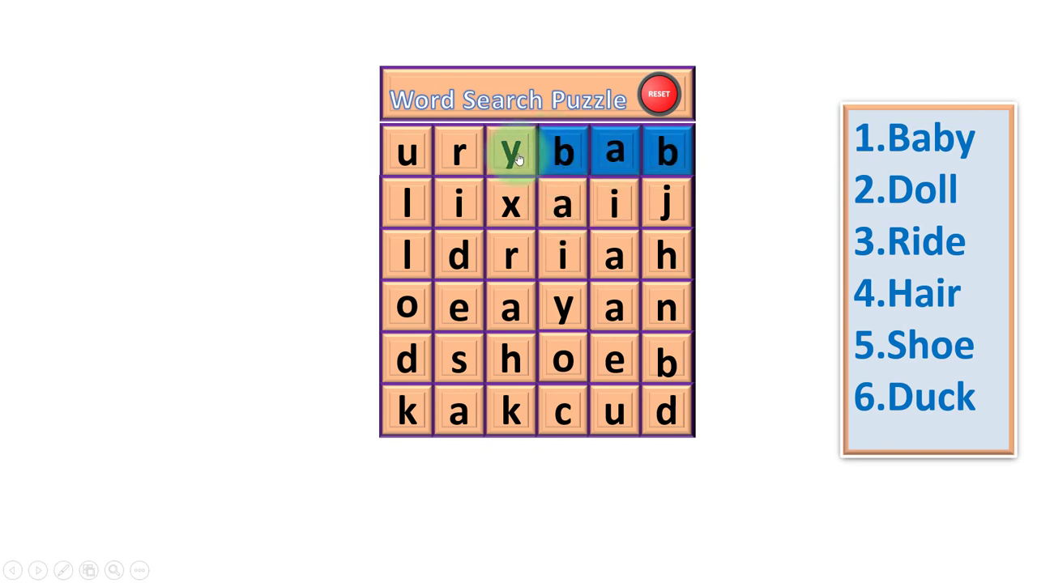
pyautogui.click(509, 154)
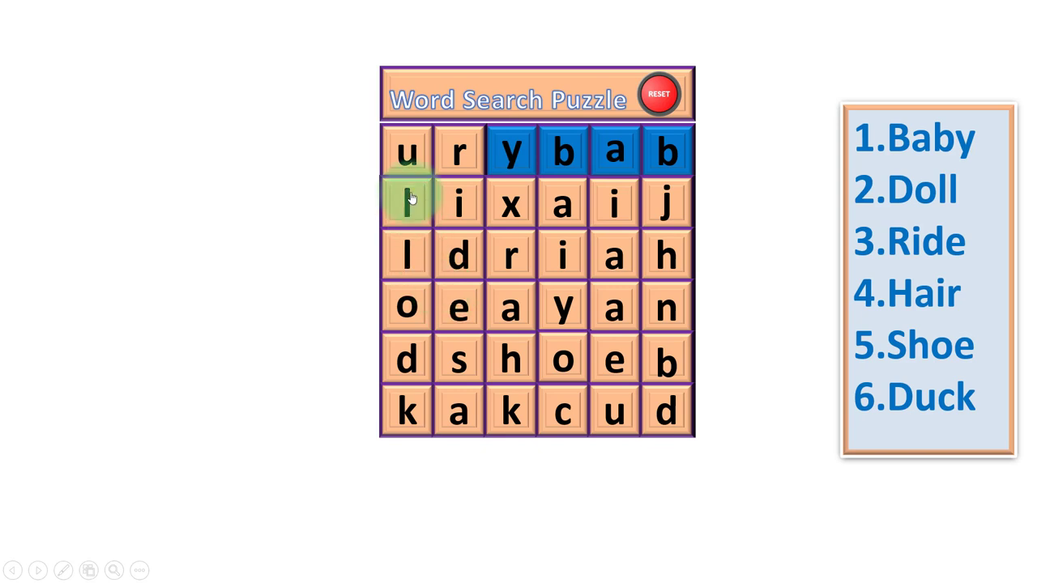
# - Try the wrong-pick u tile, then highlight the letters of Ride
pyautogui.click(409, 156)
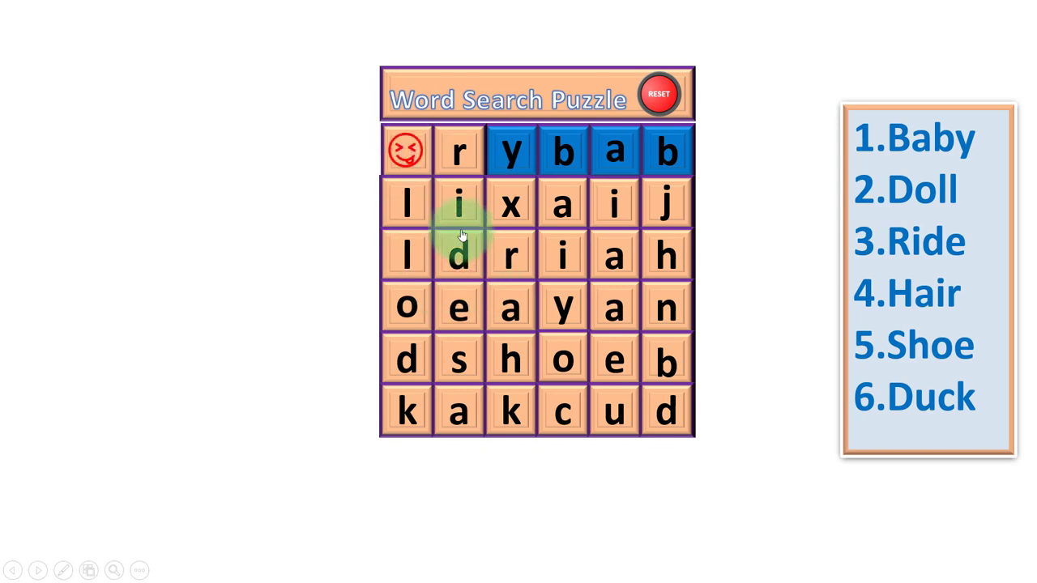
pyautogui.click(458, 151)
pyautogui.click(459, 203)
pyautogui.click(459, 256)
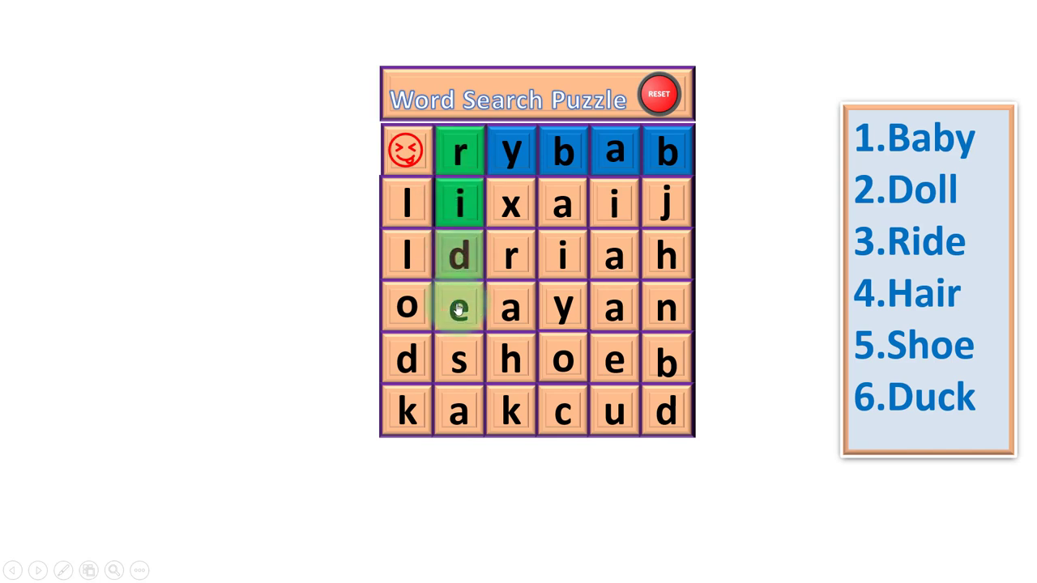
pyautogui.click(459, 308)
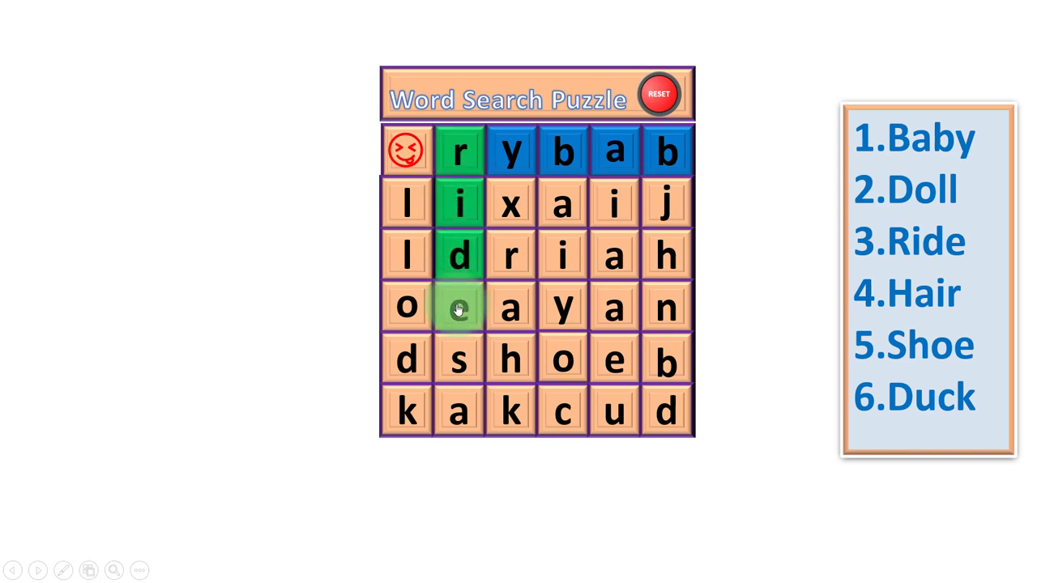
# - Highlight the letters of Doll and test the x tile's wrong-pick emoji
pyautogui.click(406, 356)
pyautogui.click(407, 307)
pyautogui.click(407, 255)
pyautogui.click(419, 203)
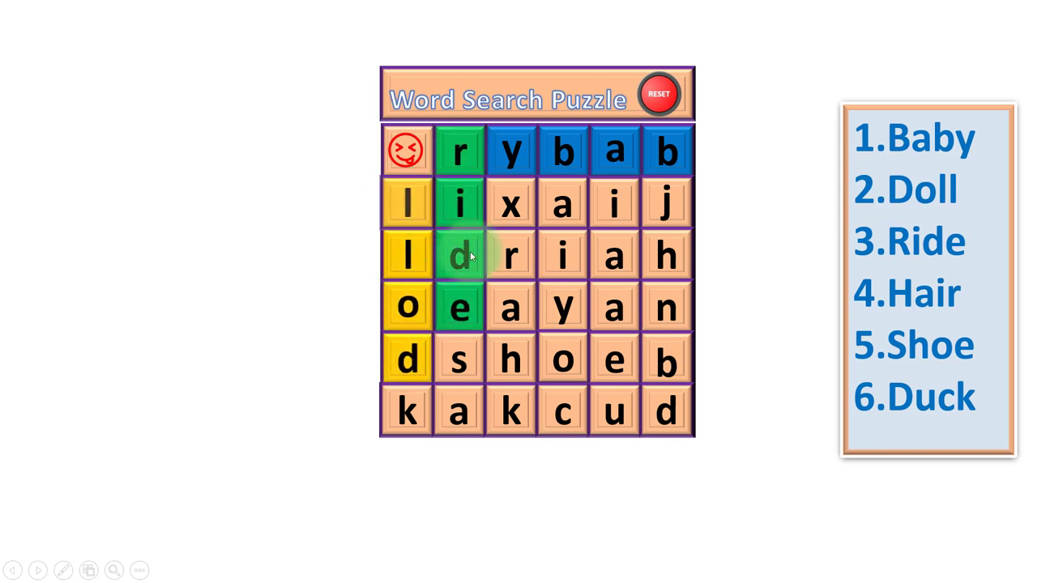
pyautogui.click(506, 201)
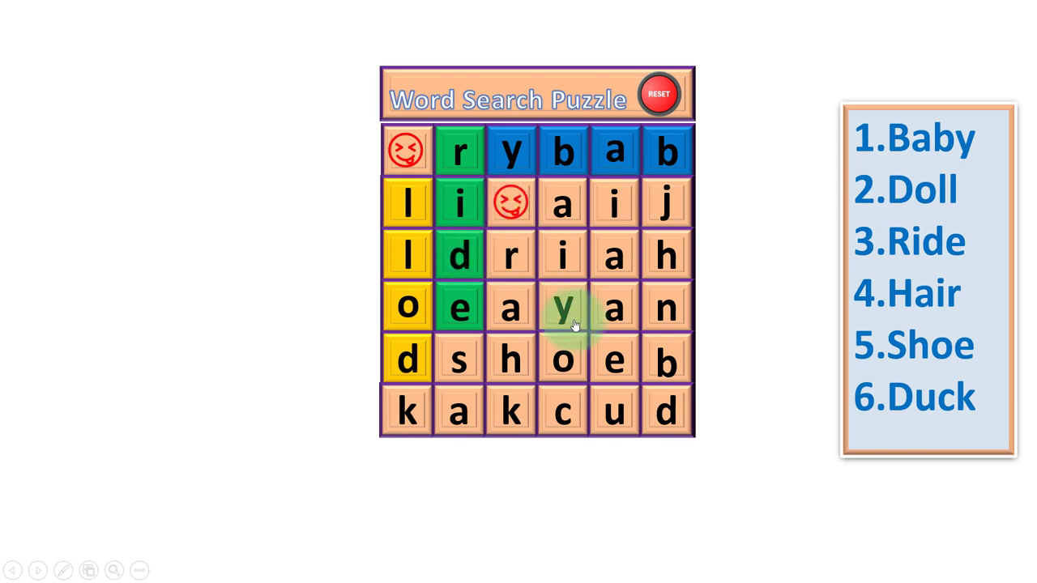
# - Highlight the four letters of Duck along the bottom row
pyautogui.click(664, 415)
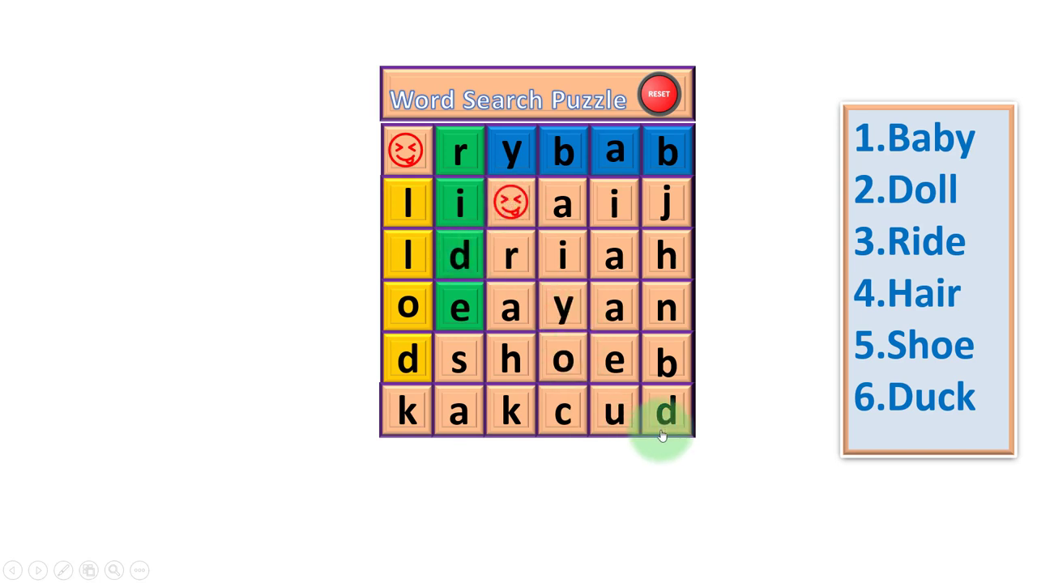
pyautogui.click(617, 413)
pyautogui.click(575, 415)
pyautogui.click(510, 415)
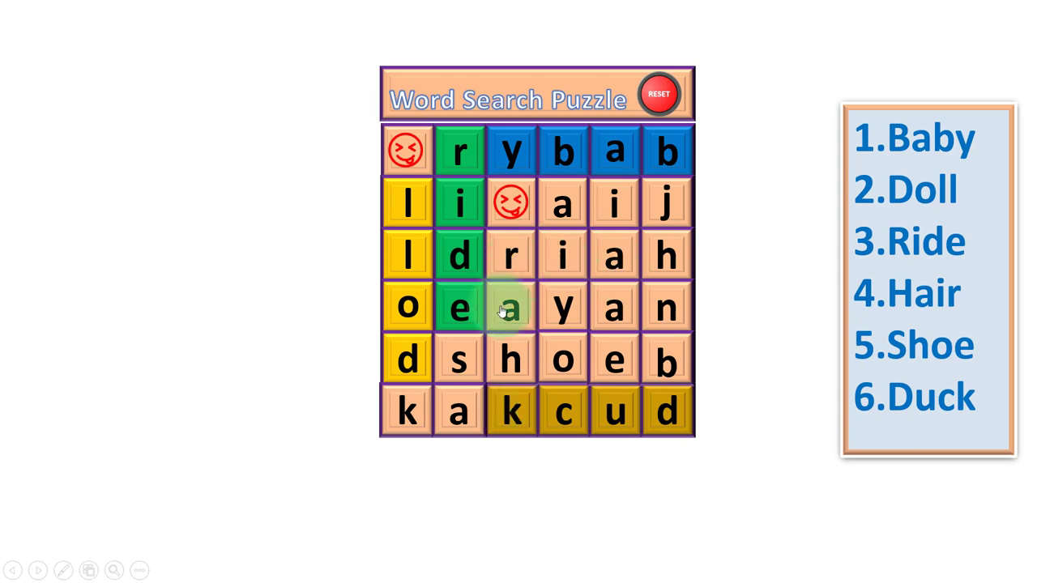
# - Test the y and a wrong-pick tiles in row 4, then highlight Hair
pyautogui.click(584, 314)
pyautogui.click(614, 314)
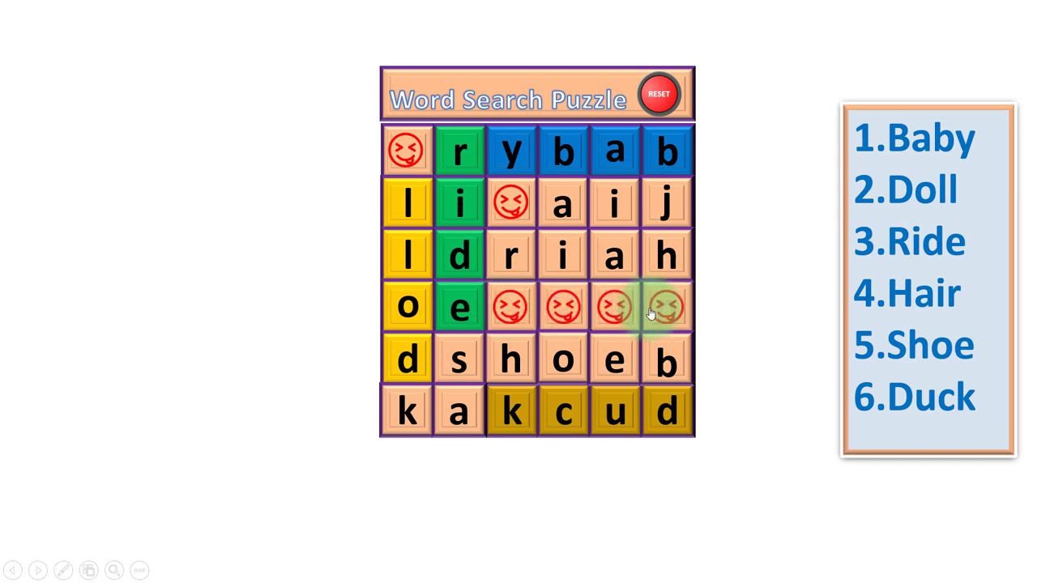
pyautogui.click(664, 255)
pyautogui.click(613, 255)
pyautogui.click(563, 255)
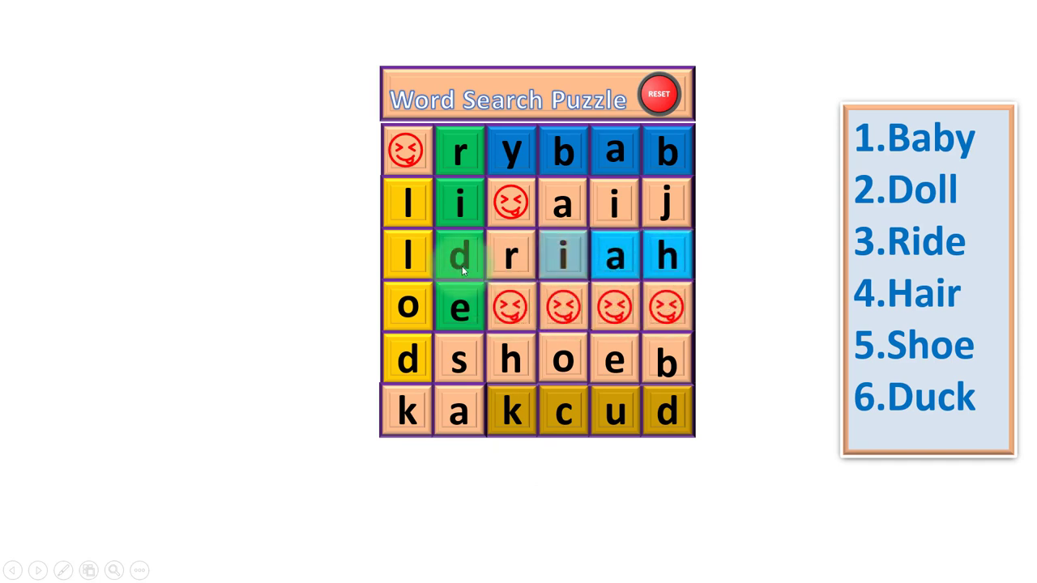
pyautogui.click(507, 257)
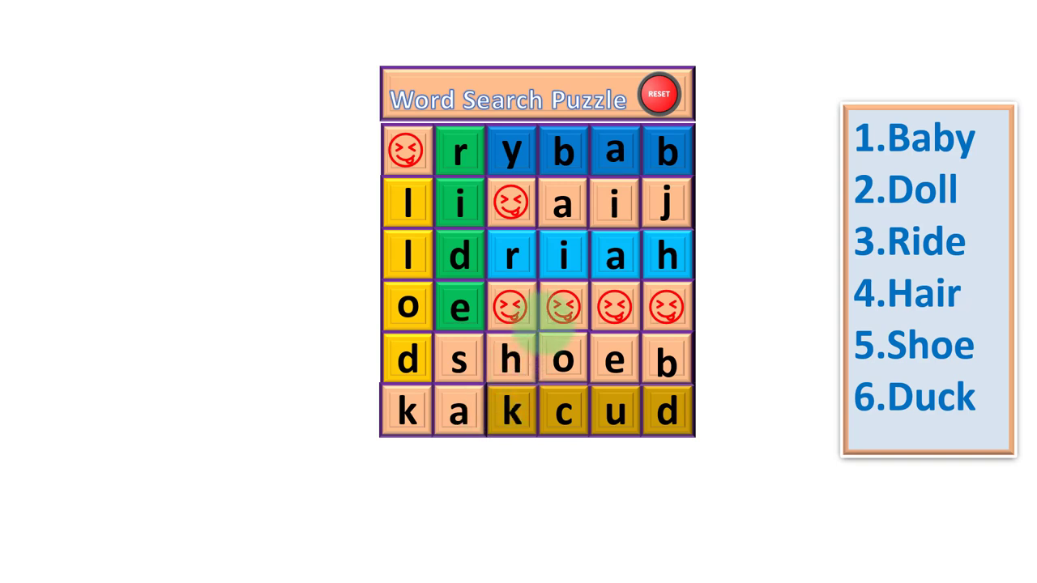
# - Reset the puzzle, try several tiles again, and reset it once more
pyautogui.click(669, 94)
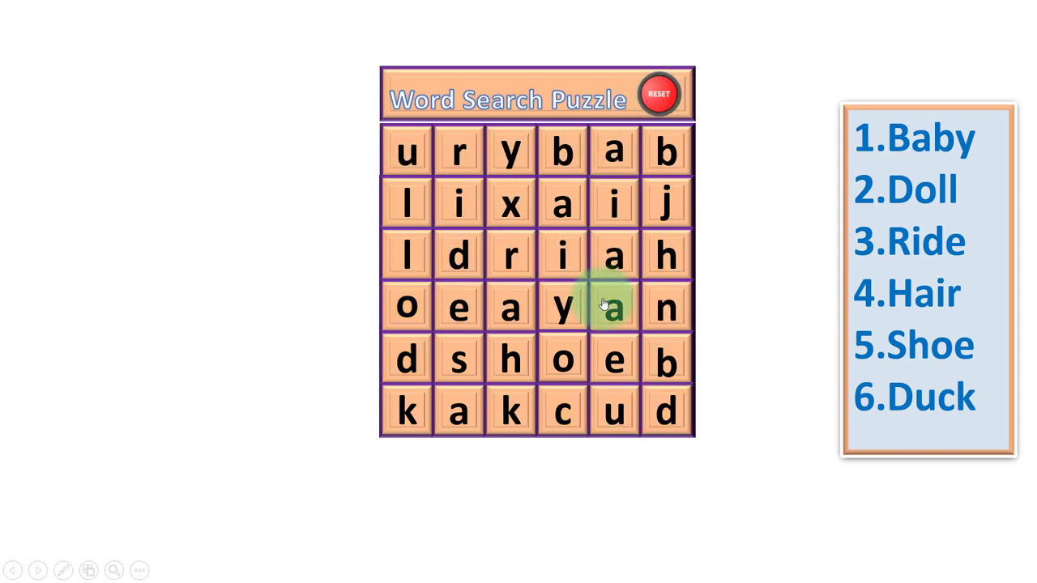
pyautogui.click(463, 196)
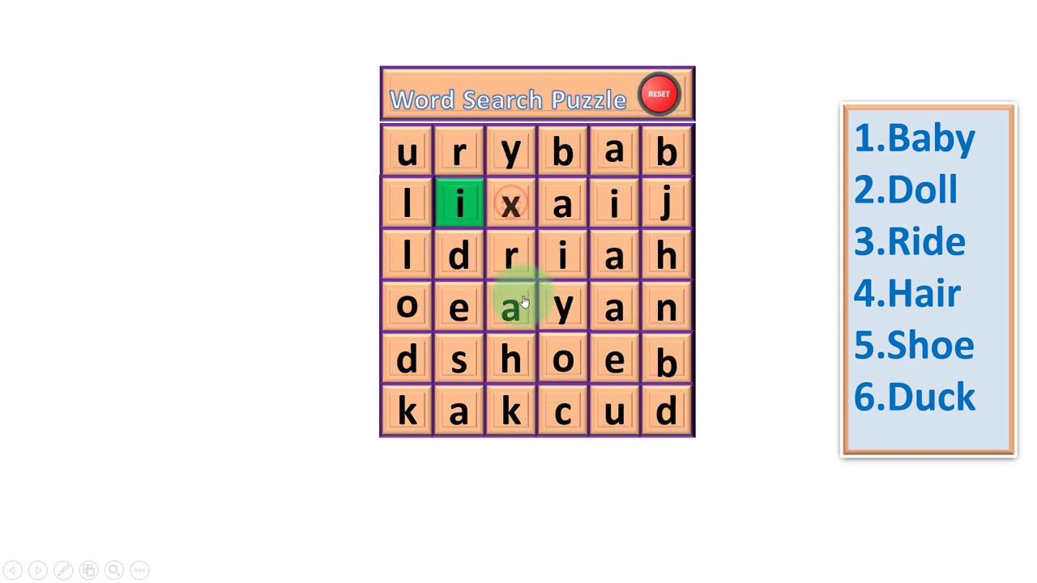
pyautogui.click(520, 305)
pyautogui.click(578, 266)
pyautogui.click(613, 256)
pyautogui.click(620, 203)
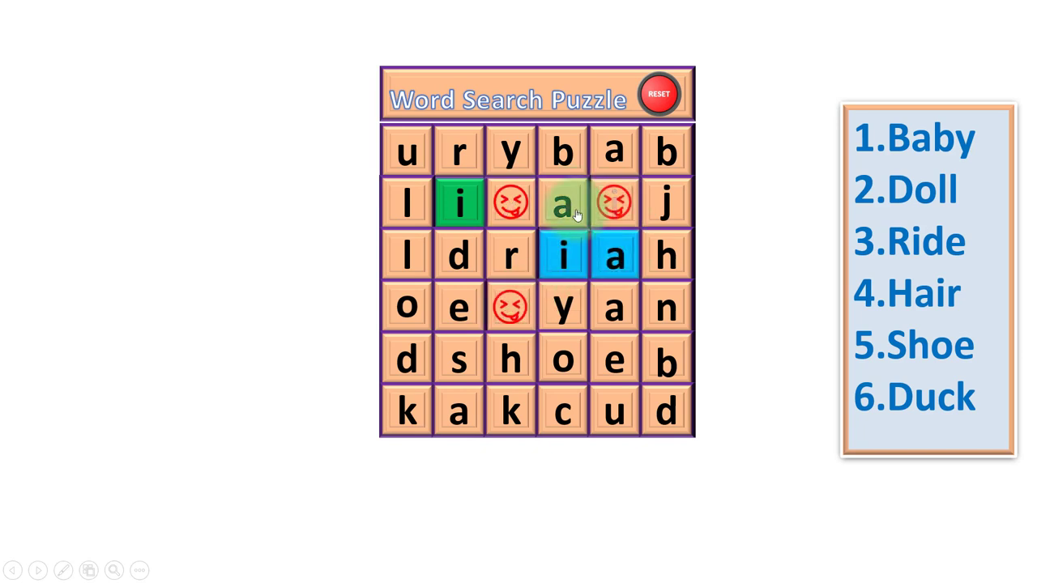
pyautogui.click(563, 204)
pyautogui.click(659, 96)
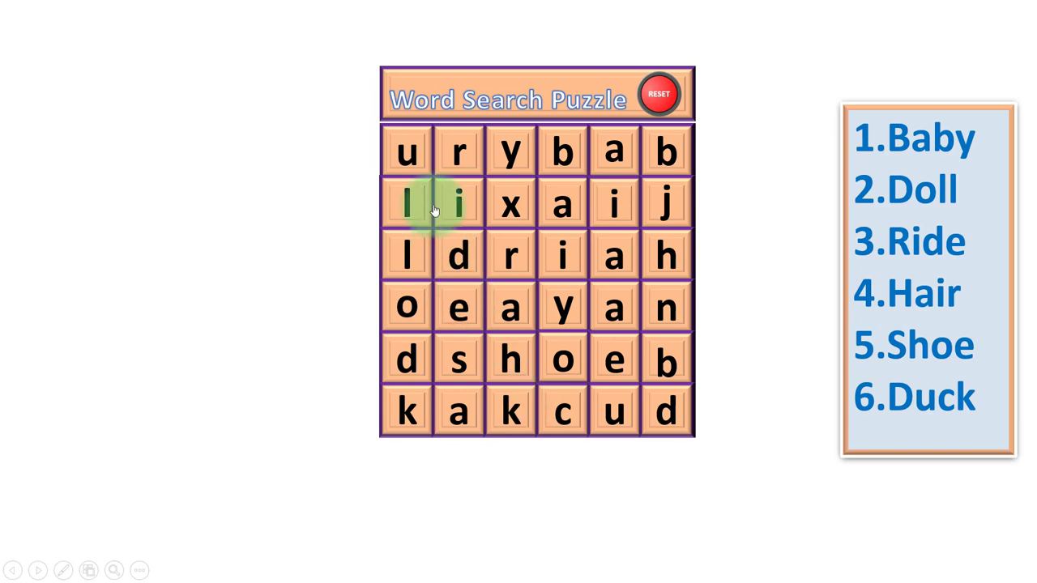
# - End the slide show and move the selected puzzle grid and title left and down
pyautogui.press('Escape')
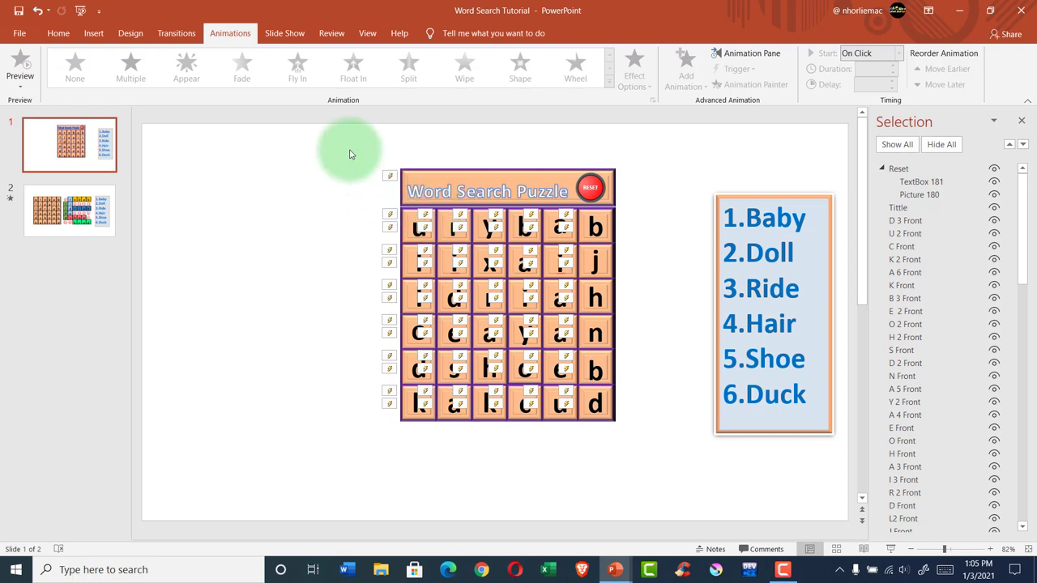
pyautogui.moveTo(341, 142); pyautogui.dragTo(673, 475)
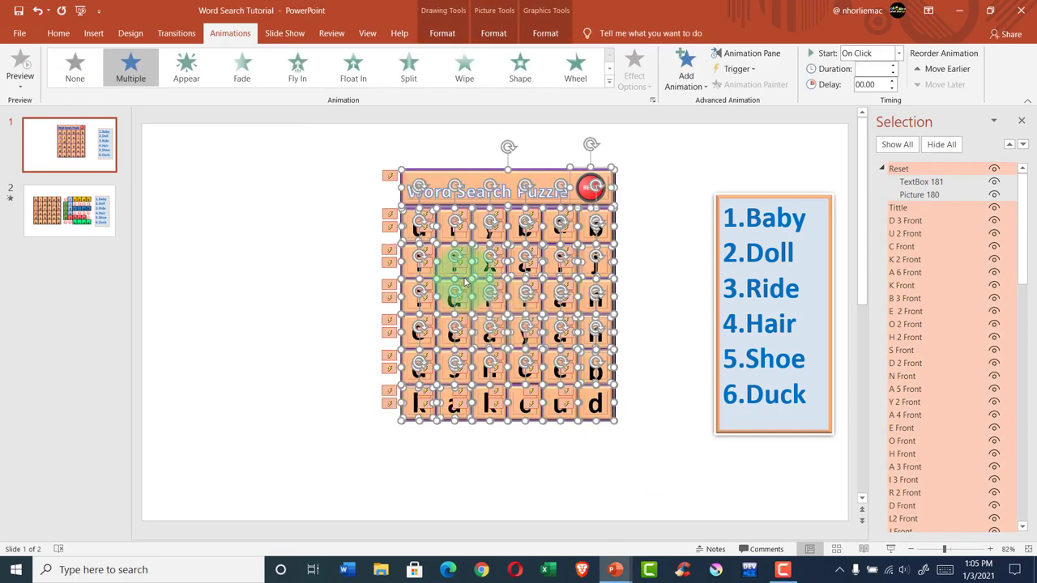
pyautogui.moveTo(462, 274)
pyautogui.mouseDown()
pyautogui.moveTo(350, 289)
pyautogui.moveTo(385, 292)
pyautogui.mouseUp()
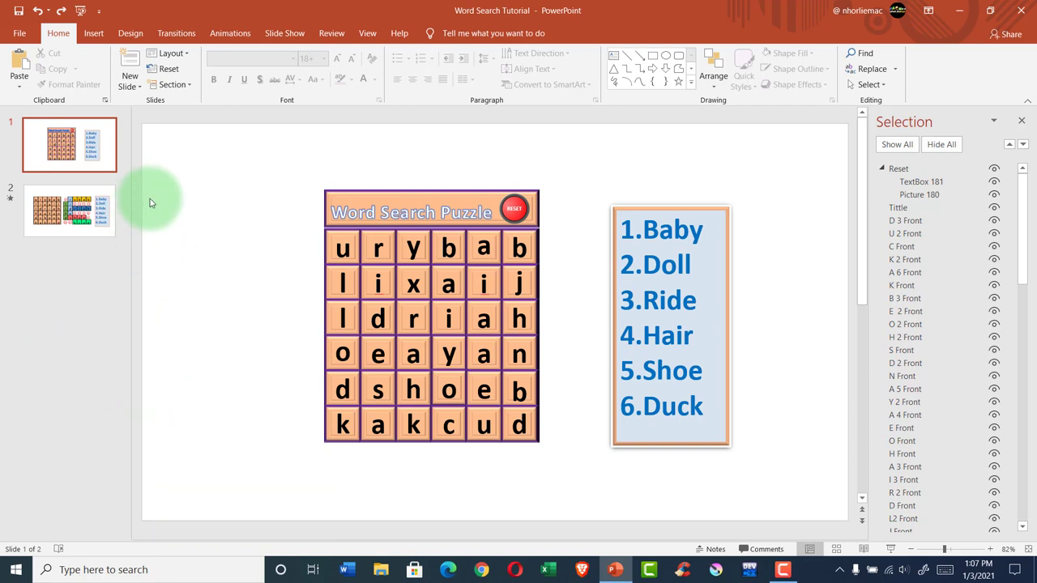
# - Draw a Half Frame shape and fit it onto the puzzle's top-left corner
pyautogui.click(39, 146)
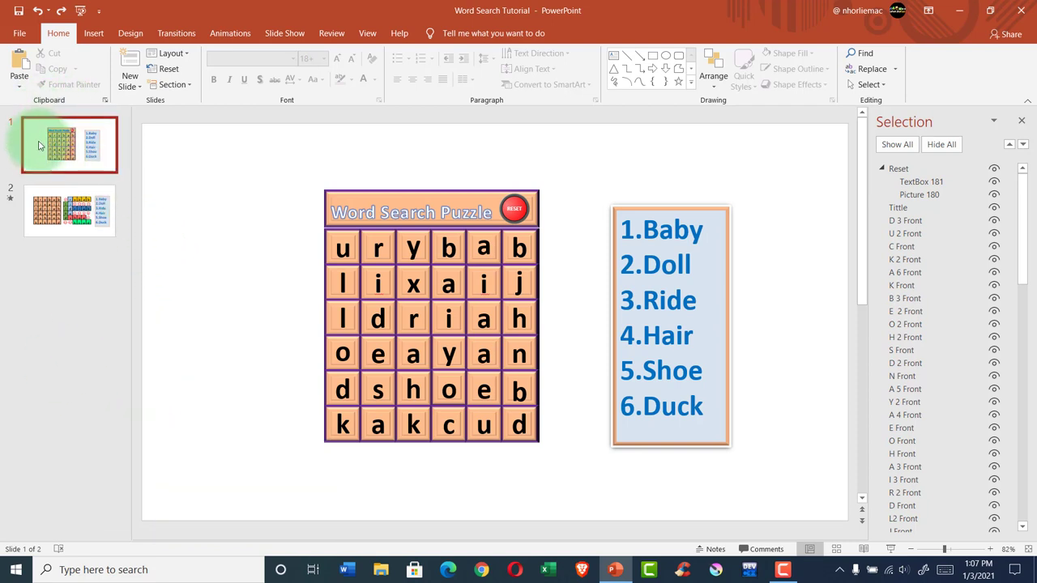
pyautogui.click(92, 35)
pyautogui.click(212, 81)
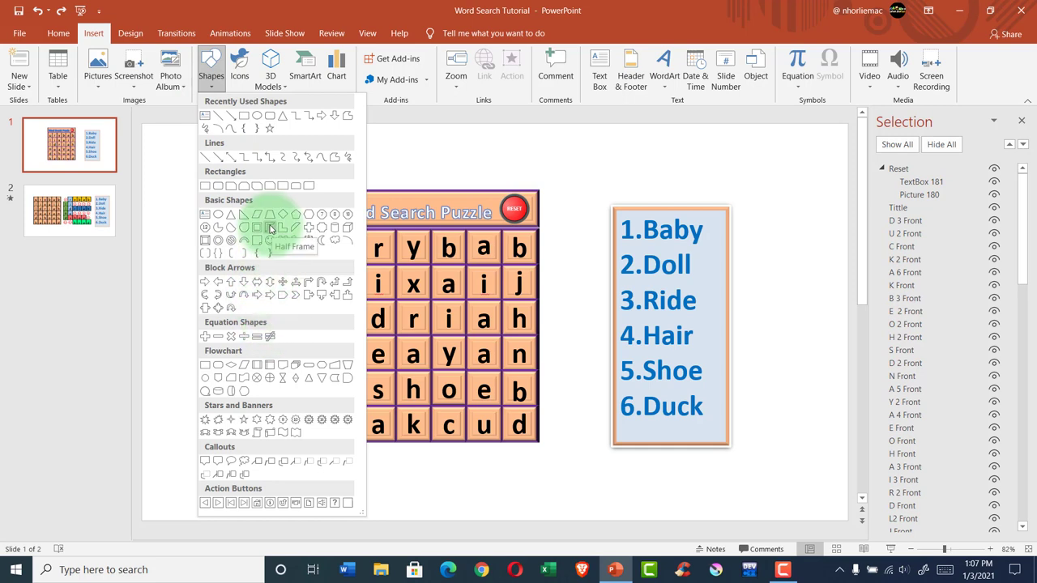
pyautogui.click(271, 229)
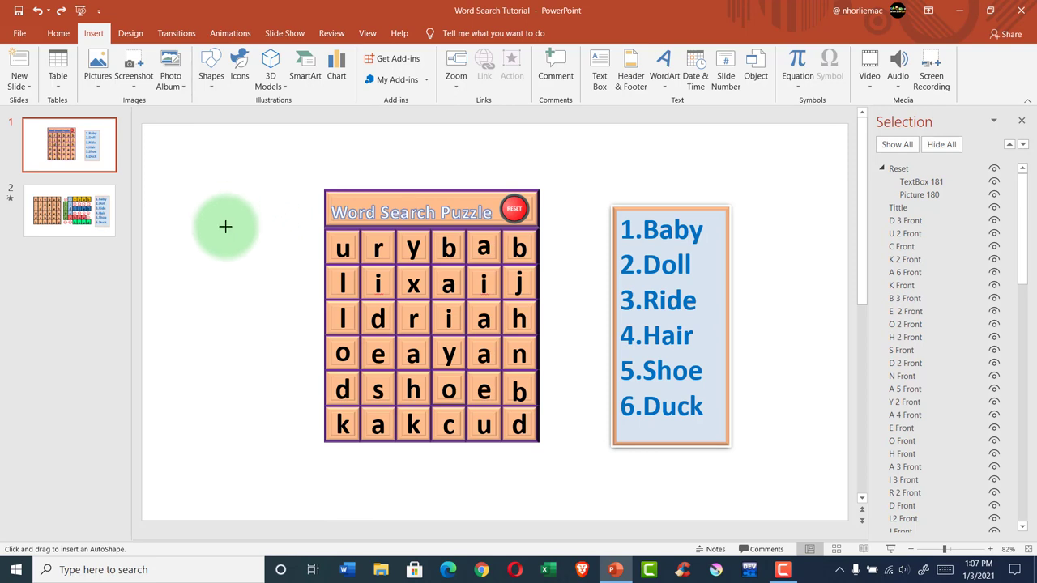
pyautogui.moveTo(224, 215)
pyautogui.mouseDown()
pyautogui.moveTo(271, 298)
pyautogui.moveTo(279, 489)
pyautogui.mouseUp()
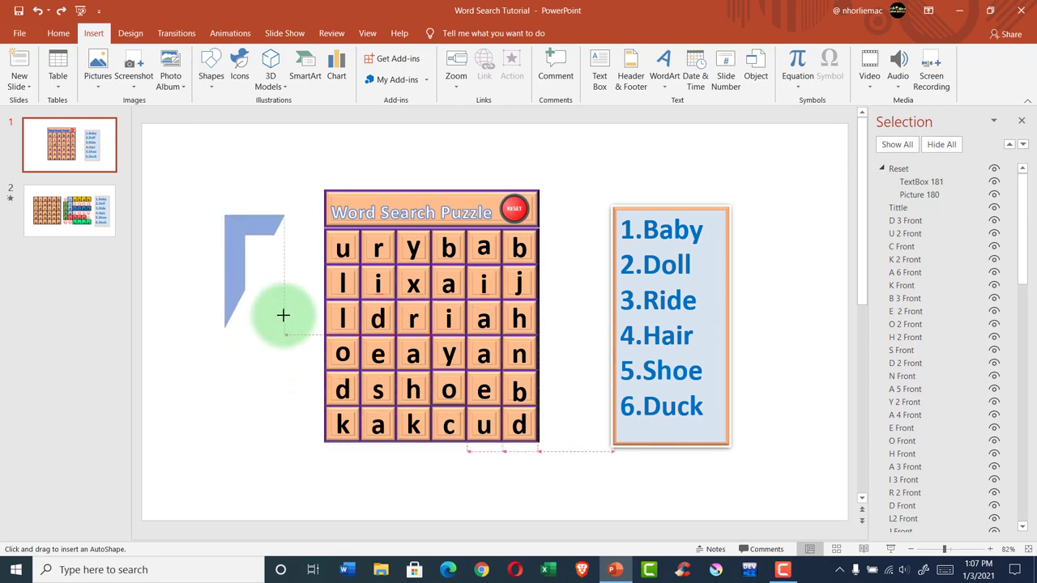
pyautogui.moveTo(278, 489); pyautogui.dragTo(285, 274)
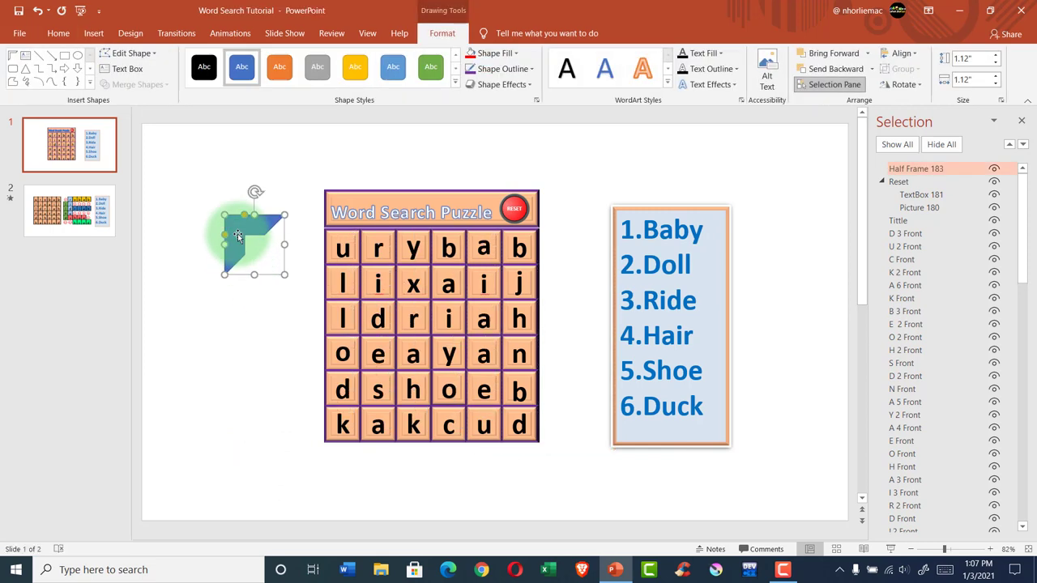
pyautogui.moveTo(240, 226)
pyautogui.mouseDown()
pyautogui.moveTo(288, 182)
pyautogui.moveTo(328, 187)
pyautogui.mouseUp()
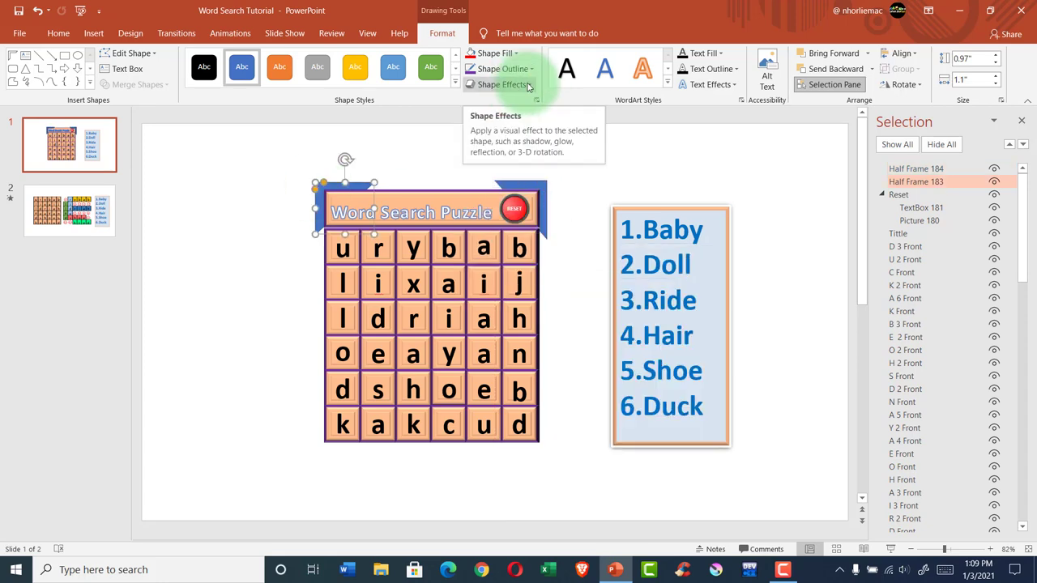
# - Duplicate the corner frame onto the puzzle's top-right and bottom-right corners
pyautogui.hotkey('ctrl', 'd')
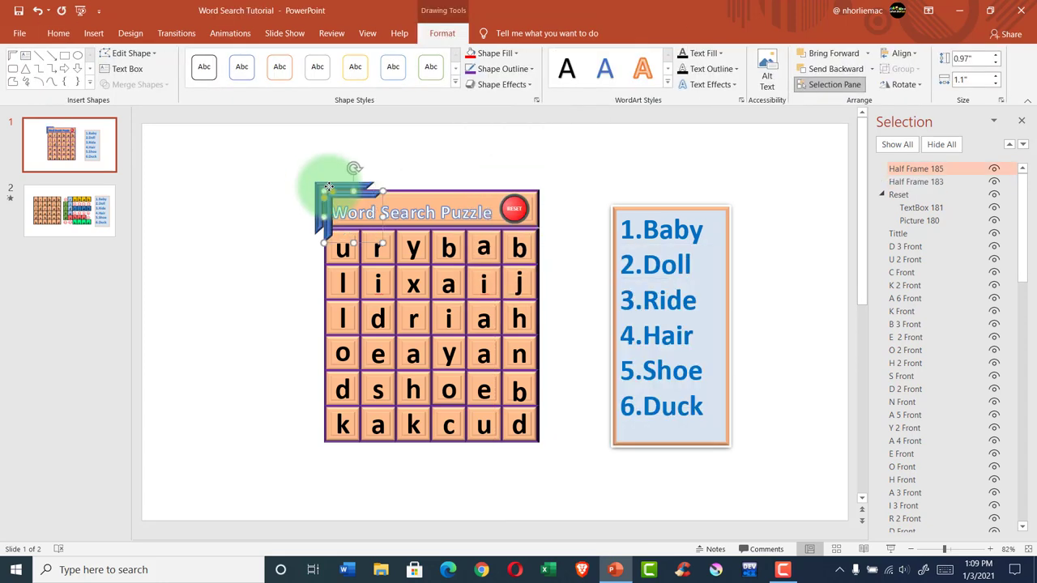
pyautogui.moveTo(330, 197)
pyautogui.mouseDown()
pyautogui.moveTo(492, 140)
pyautogui.moveTo(548, 171)
pyautogui.moveTo(550, 162)
pyautogui.moveTo(519, 188)
pyautogui.moveTo(542, 175)
pyautogui.mouseUp()
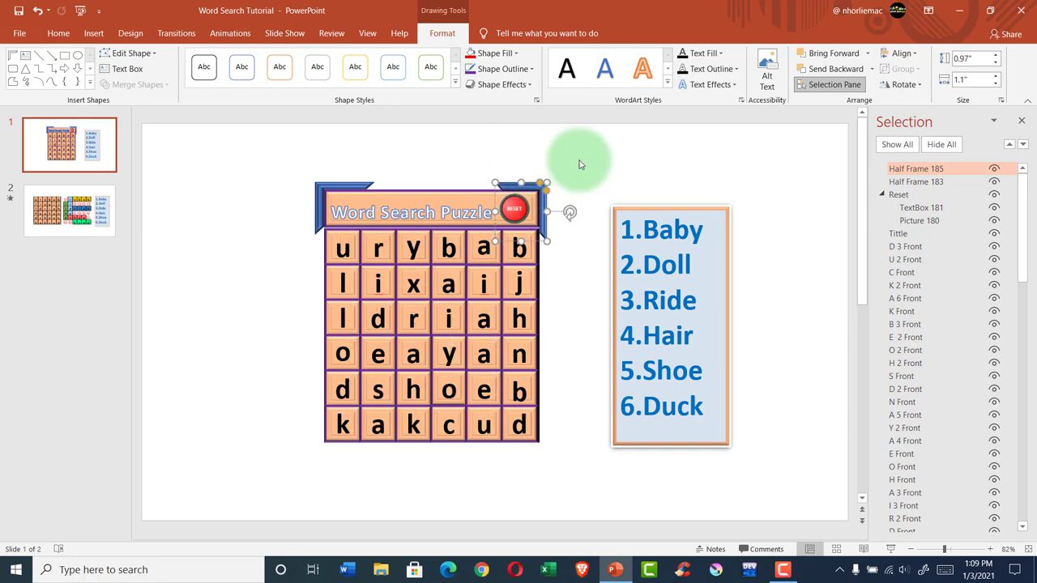
pyautogui.click(578, 159)
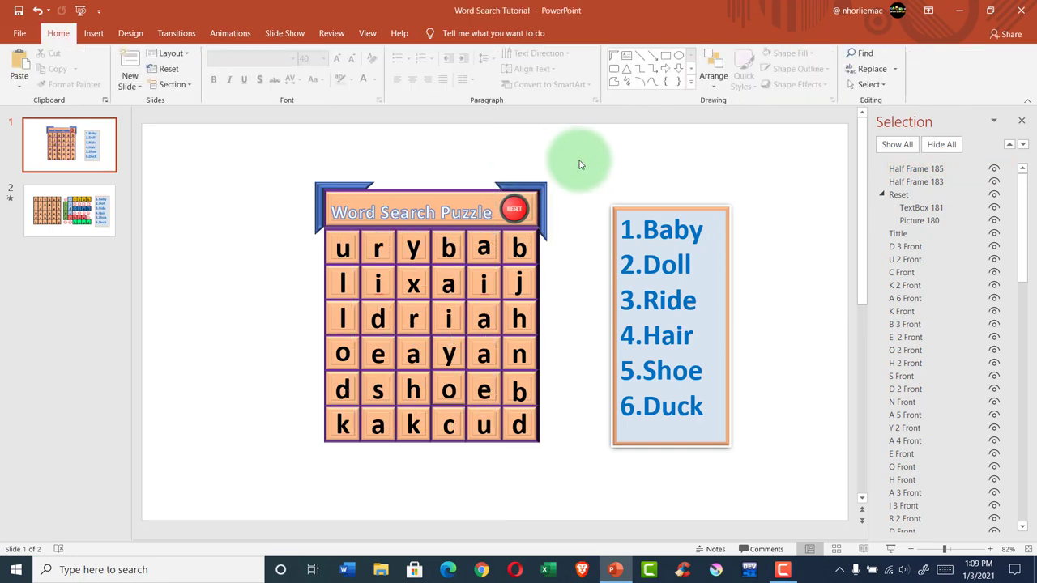
pyautogui.click(540, 231)
pyautogui.click(206, 294)
pyautogui.hotkey('ctrl', 'v')
pyautogui.moveTo(267, 486); pyautogui.dragTo(561, 467)
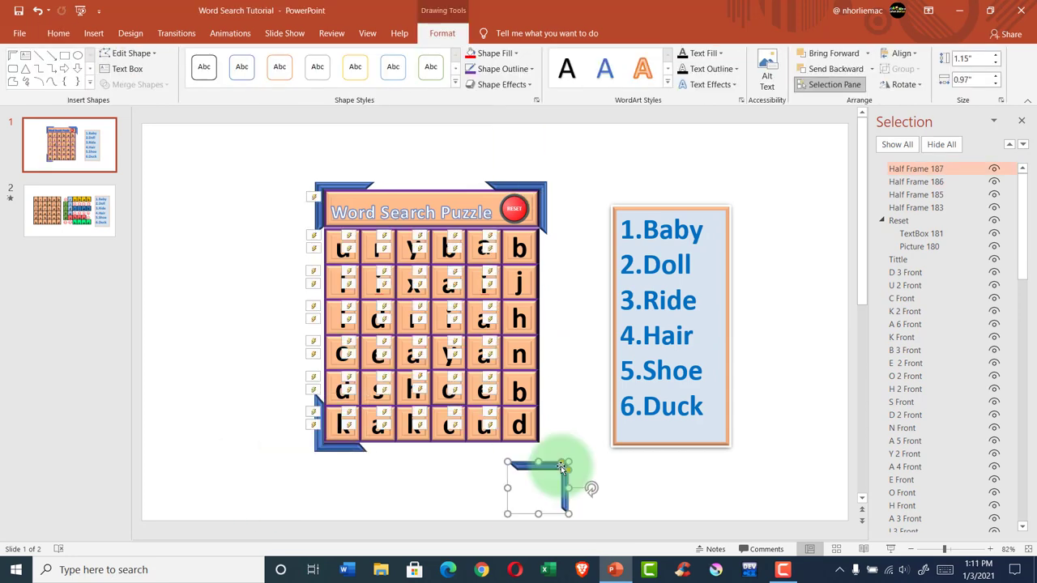
pyautogui.click(435, 486)
# - Draw a Diagonal Stripe shape along the puzzle's left edge
pyautogui.click(93, 34)
pyautogui.click(213, 73)
pyautogui.click(286, 278)
pyautogui.moveTo(259, 250)
pyautogui.mouseDown()
pyautogui.moveTo(213, 268)
pyautogui.moveTo(545, 324)
pyautogui.moveTo(397, 451)
pyautogui.moveTo(586, 181)
pyautogui.moveTo(548, 186)
pyautogui.mouseUp()
pyautogui.click(578, 183)
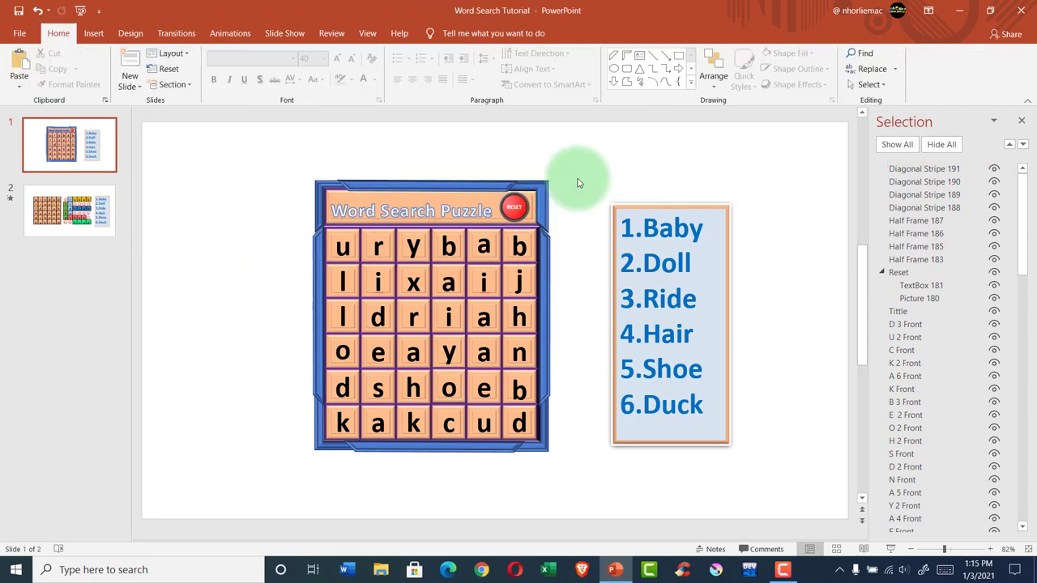
pyautogui.click(316, 209)
pyautogui.click(359, 185)
pyautogui.click(556, 208)
pyautogui.press('F5')
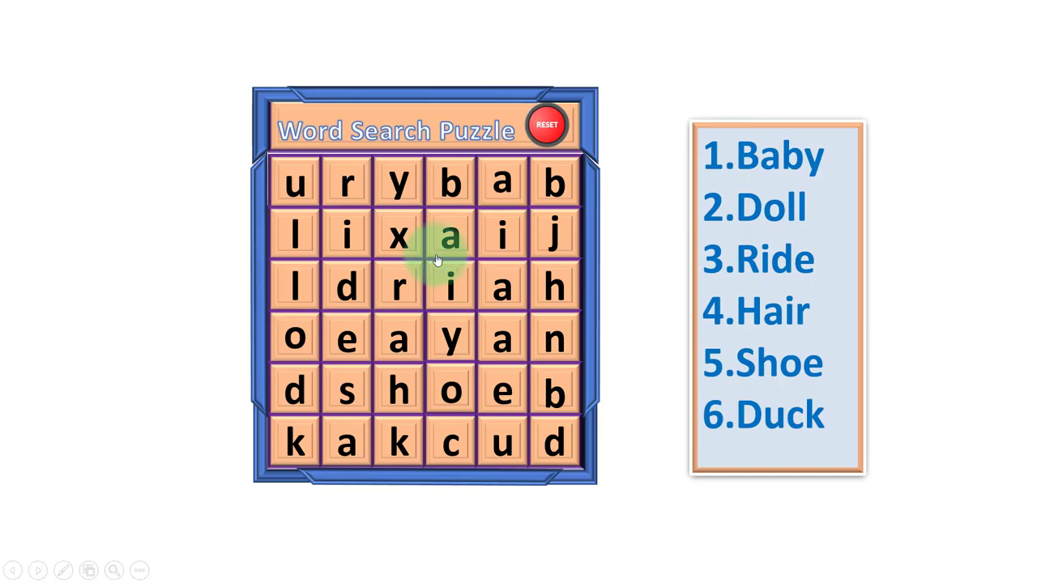
pyautogui.press('Escape')
pyautogui.click(412, 166)
pyautogui.click(317, 317)
pyautogui.click(226, 211)
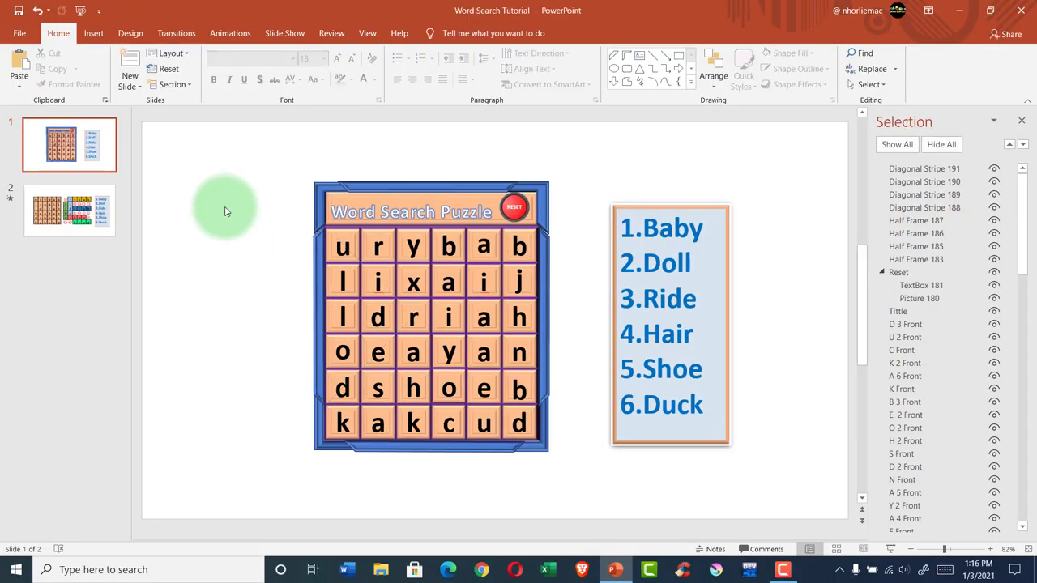
pyautogui.click(79, 11)
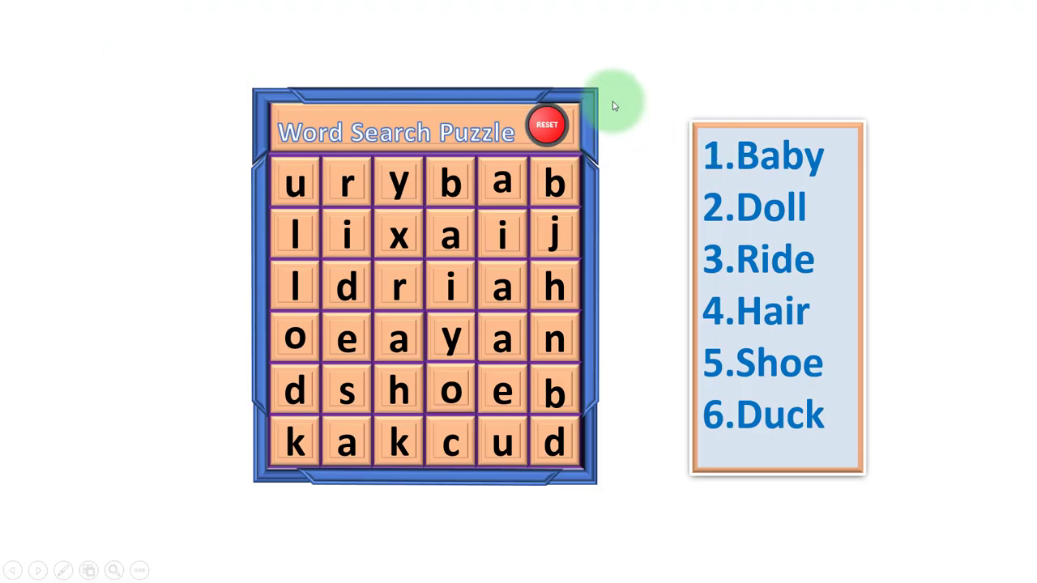
pyautogui.click(556, 186)
pyautogui.click(501, 181)
pyautogui.click(451, 180)
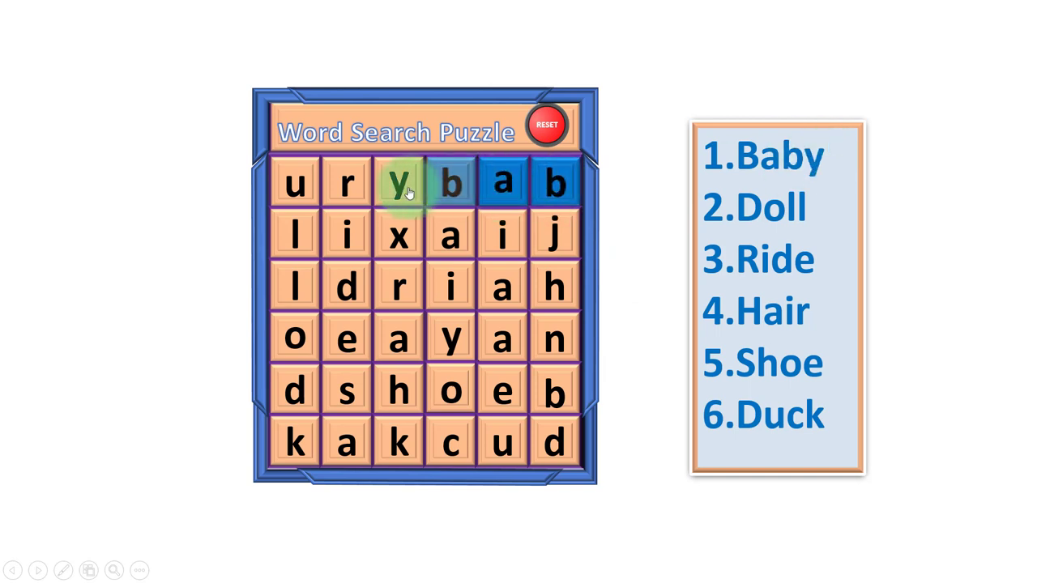
pyautogui.click(399, 180)
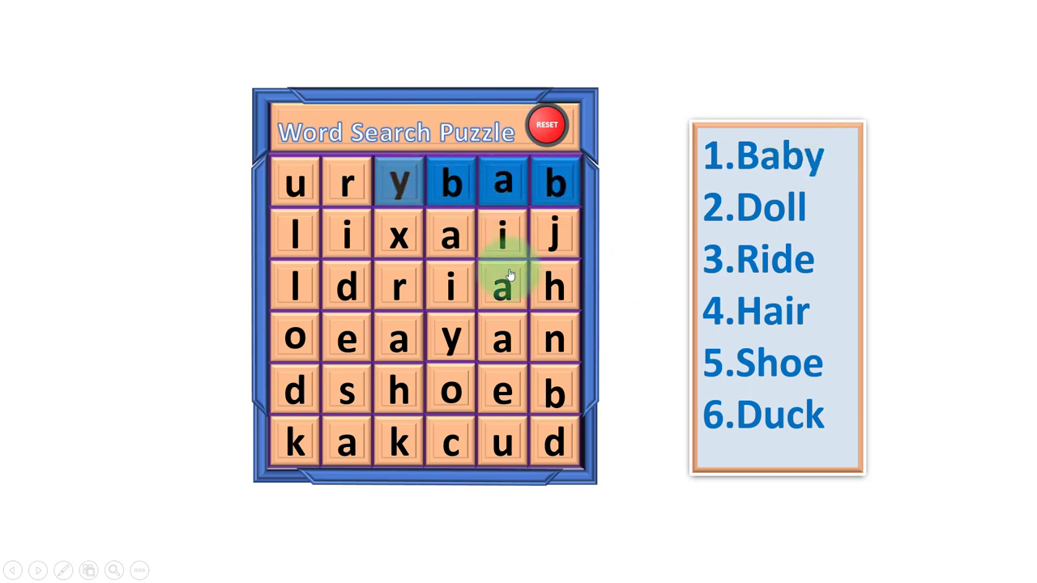
pyautogui.click(293, 390)
pyautogui.click(295, 300)
pyautogui.click(293, 235)
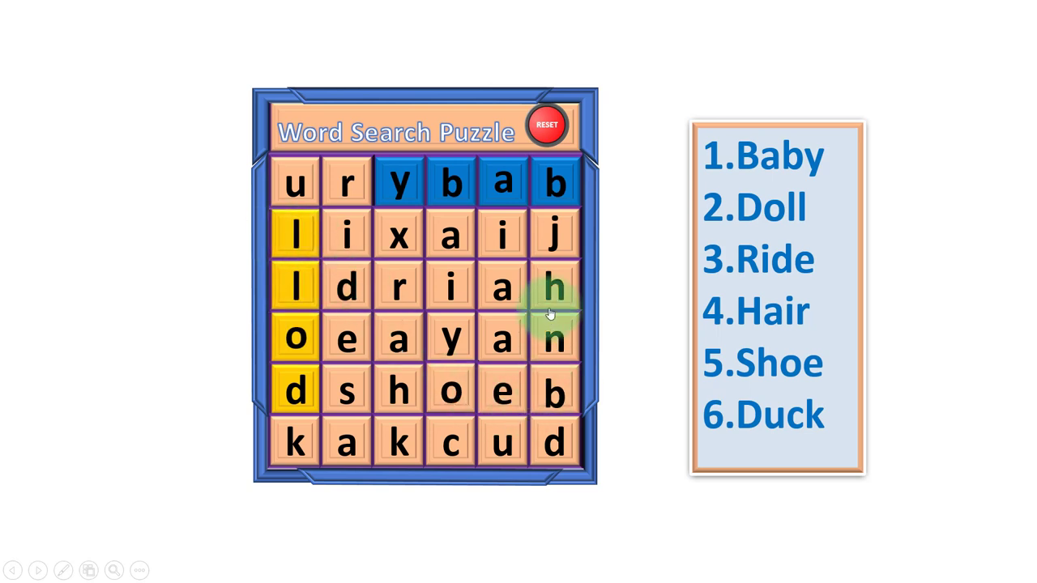
pyautogui.click(508, 291)
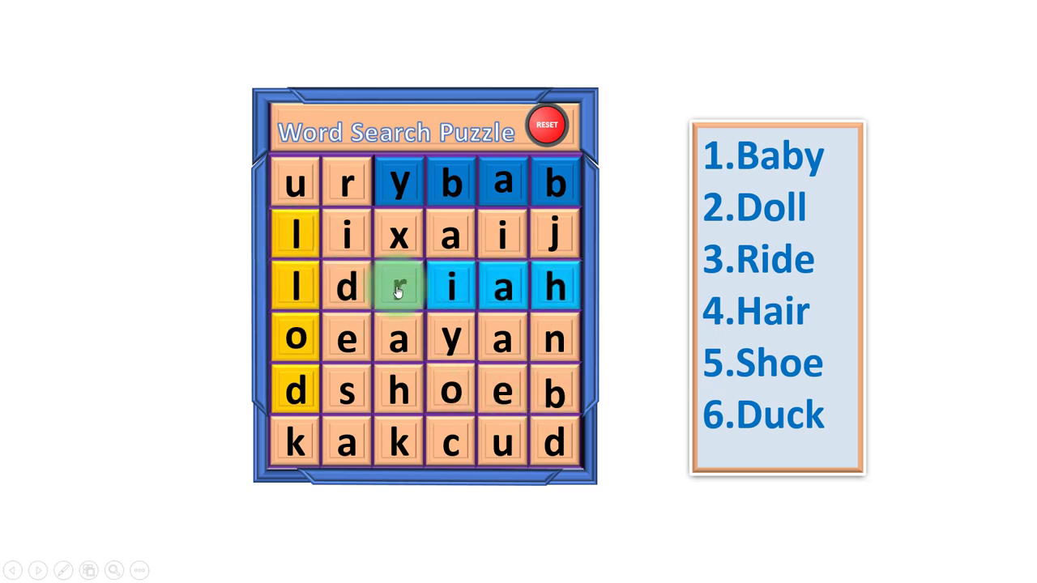
pyautogui.click(347, 185)
pyautogui.click(340, 237)
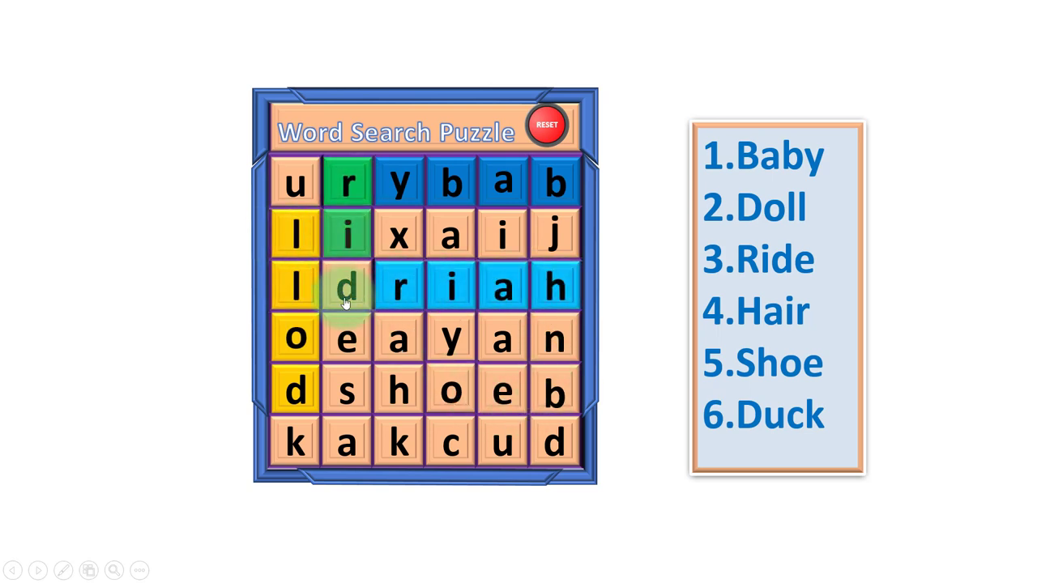
pyautogui.click(344, 290)
pyautogui.click(347, 340)
pyautogui.click(398, 393)
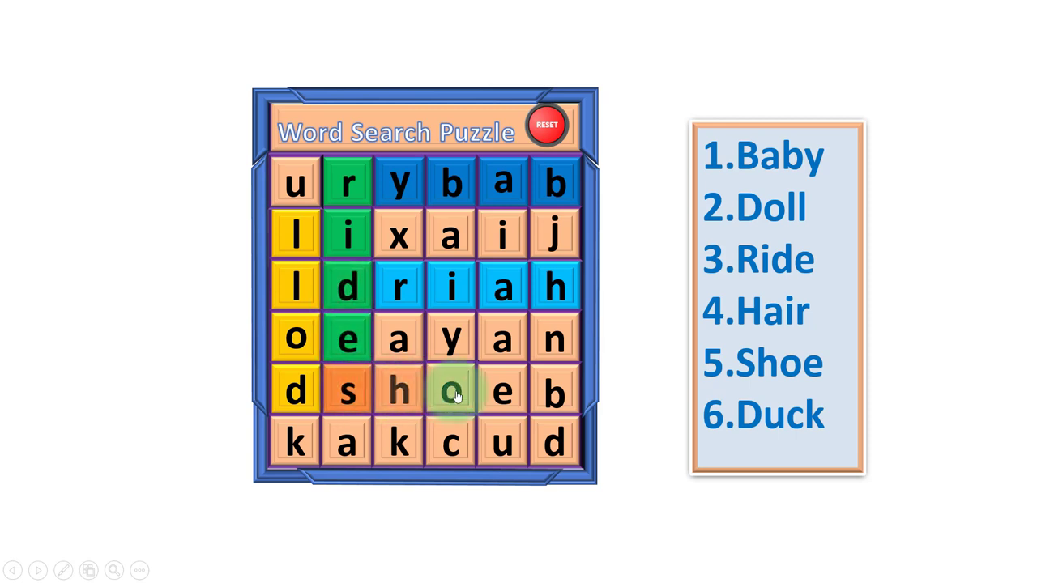
pyautogui.click(451, 391)
pyautogui.click(503, 391)
pyautogui.click(443, 453)
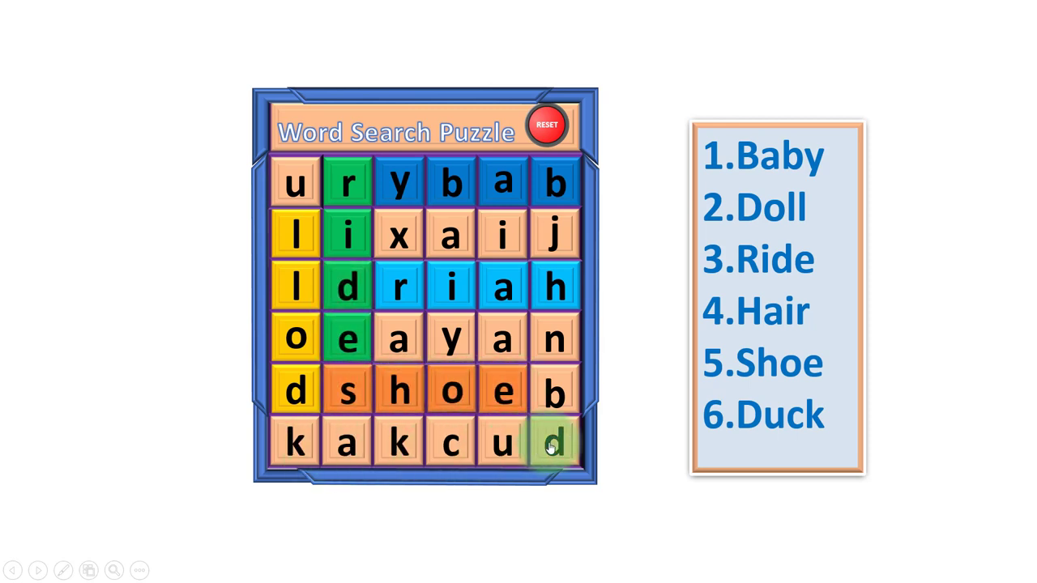
pyautogui.click(551, 440)
pyautogui.click(490, 435)
pyautogui.click(385, 441)
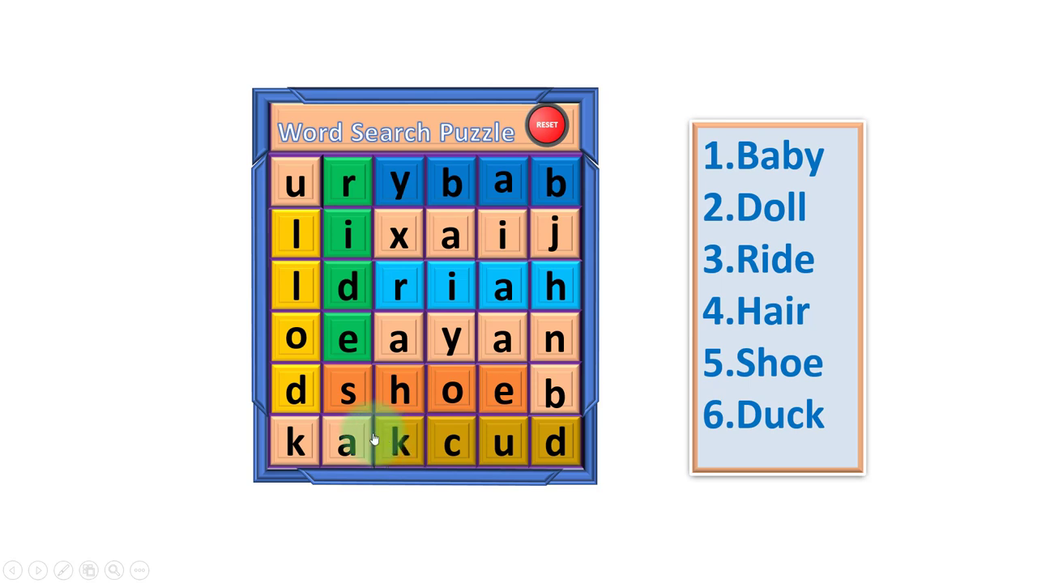
pyautogui.click(346, 447)
pyautogui.click(293, 441)
pyautogui.click(398, 235)
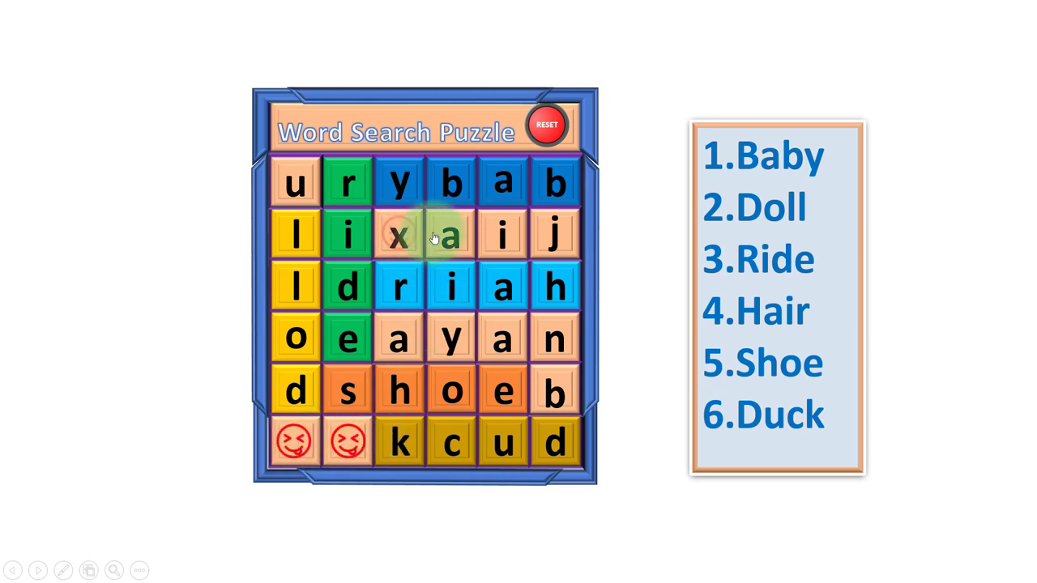
pyautogui.click(451, 235)
pyautogui.click(545, 234)
pyautogui.click(556, 347)
pyautogui.click(502, 340)
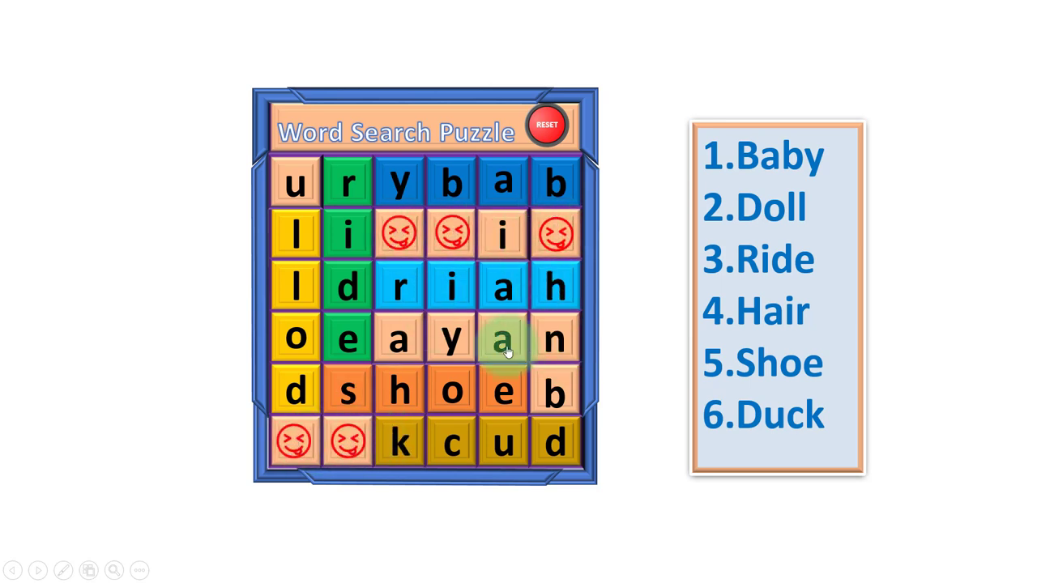
pyautogui.click(405, 344)
pyautogui.click(544, 126)
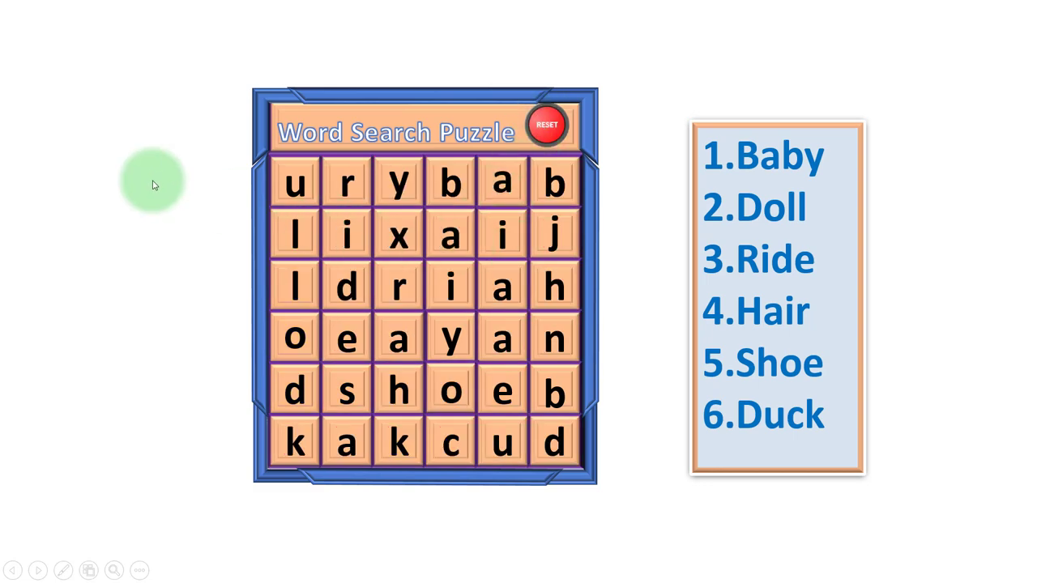
pyautogui.press('Escape')
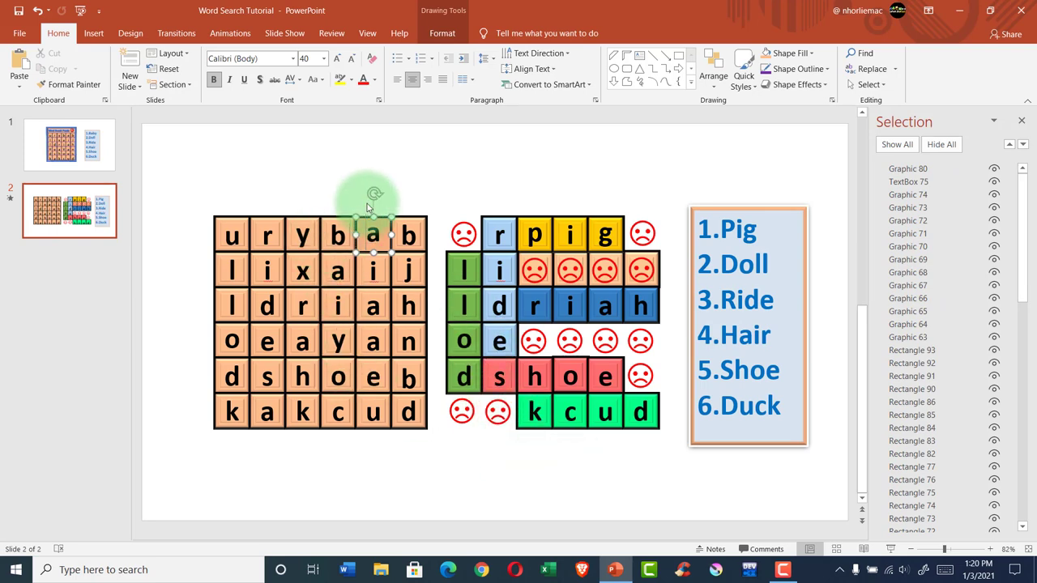
# - Select the slide 1 thumbnail to show the framed Word Search Puzzle
pyautogui.click(70, 141)
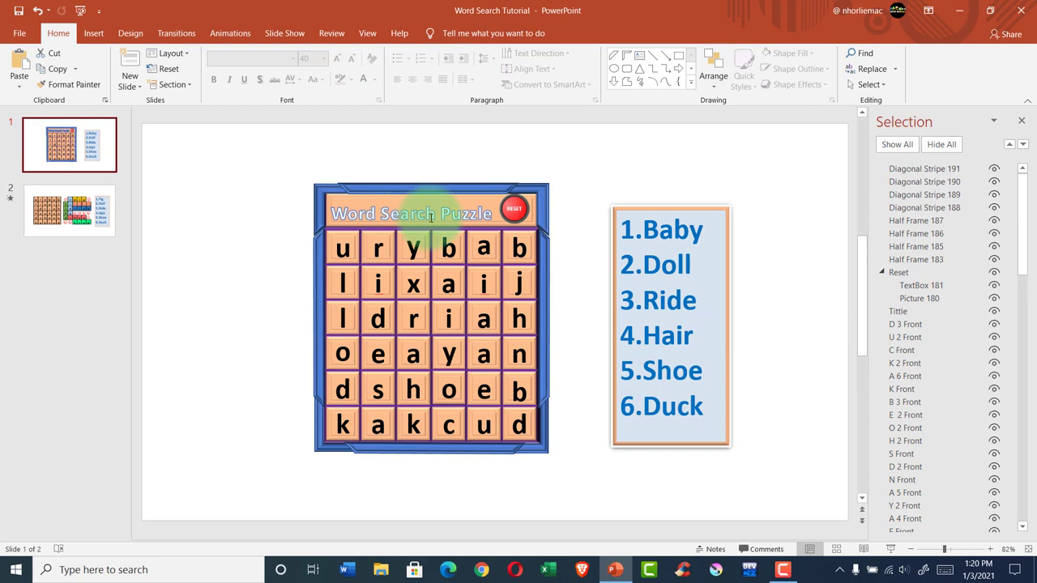